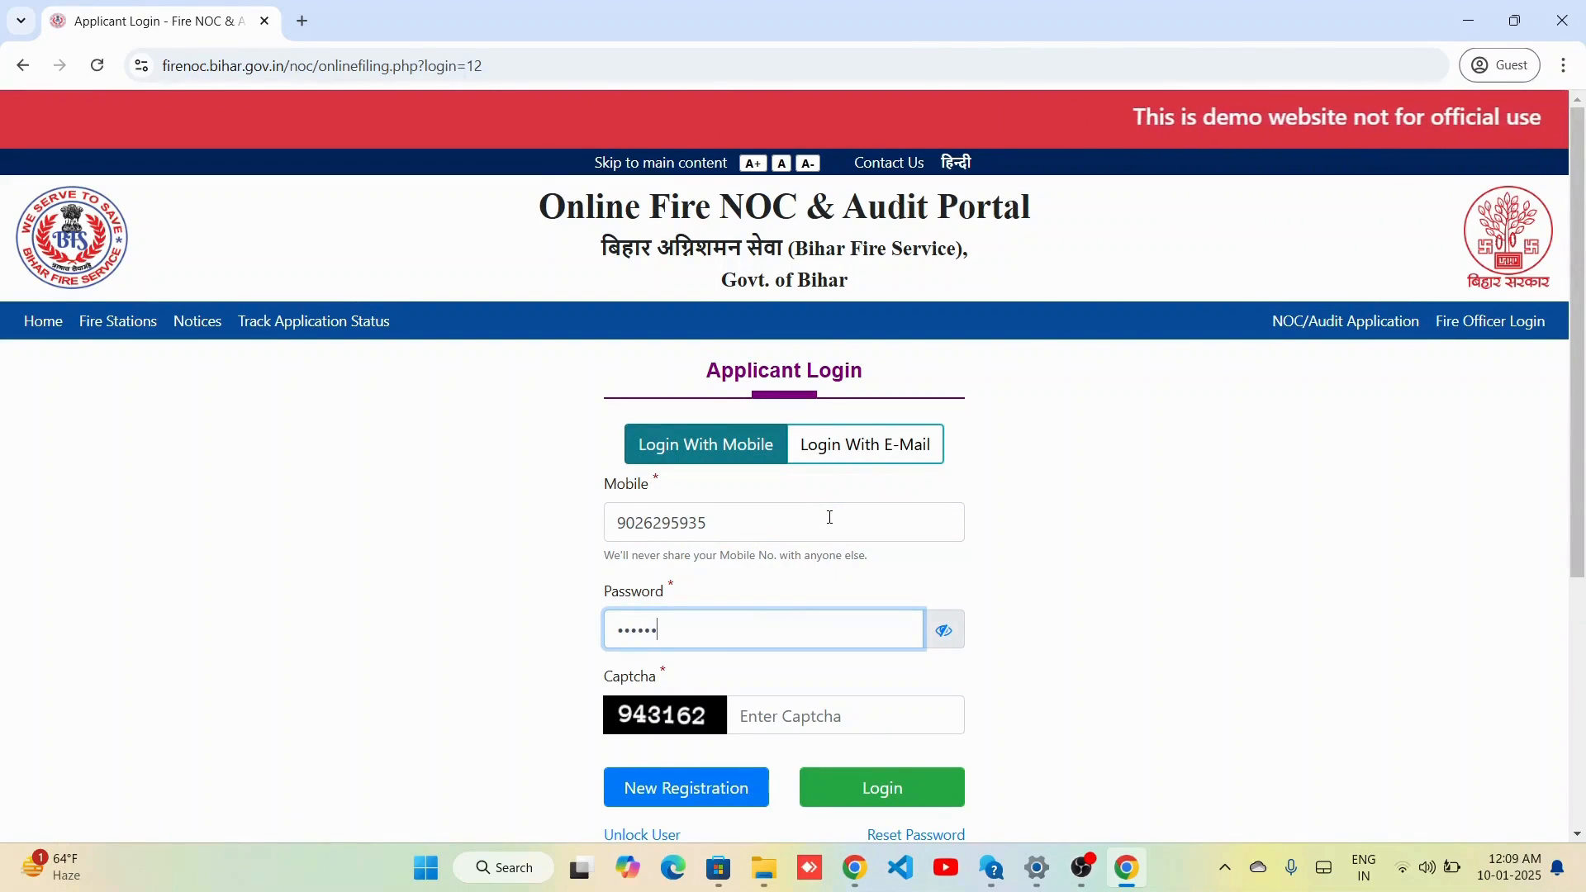
# Log in with the applicant's mobile number, account password and the captcha code.
pyautogui.write('••••')
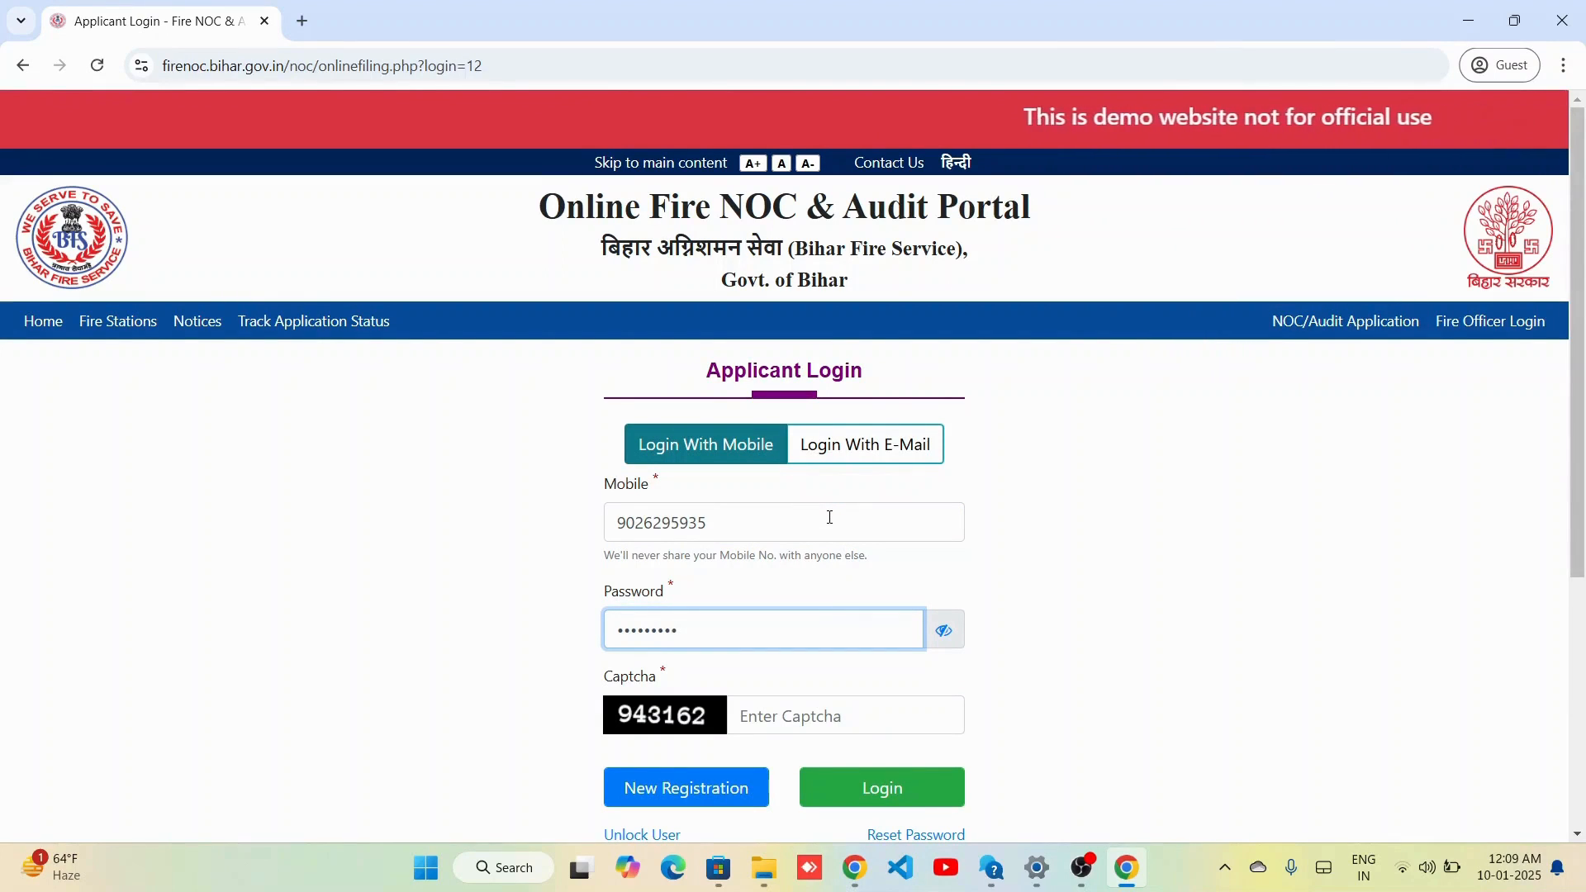
pyautogui.press('Tab')
pyautogui.press('Tab')
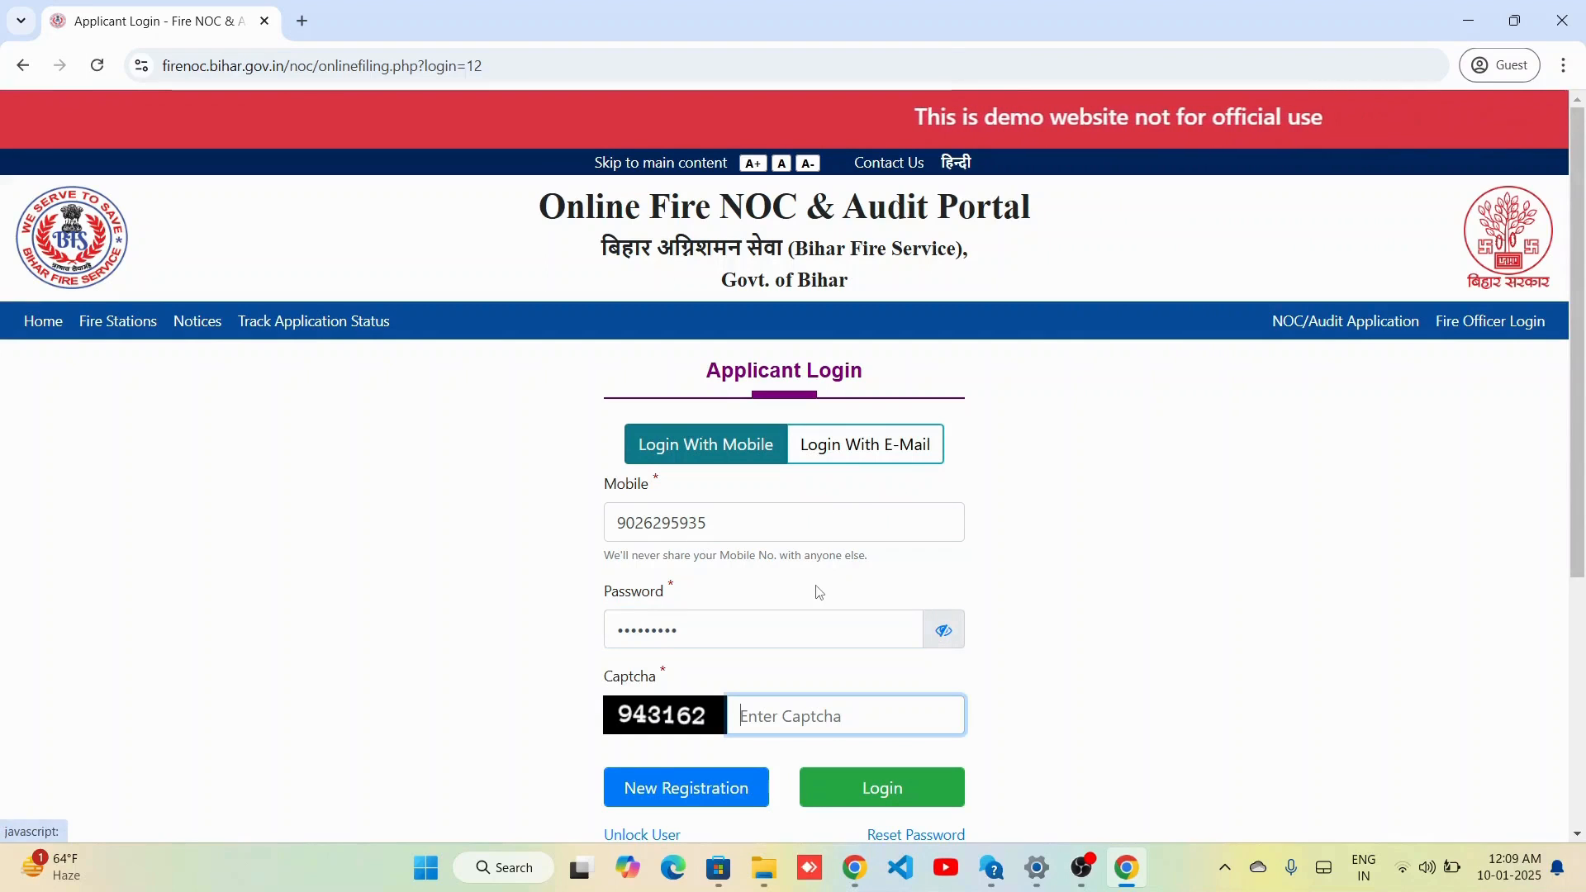
pyautogui.write('943162')
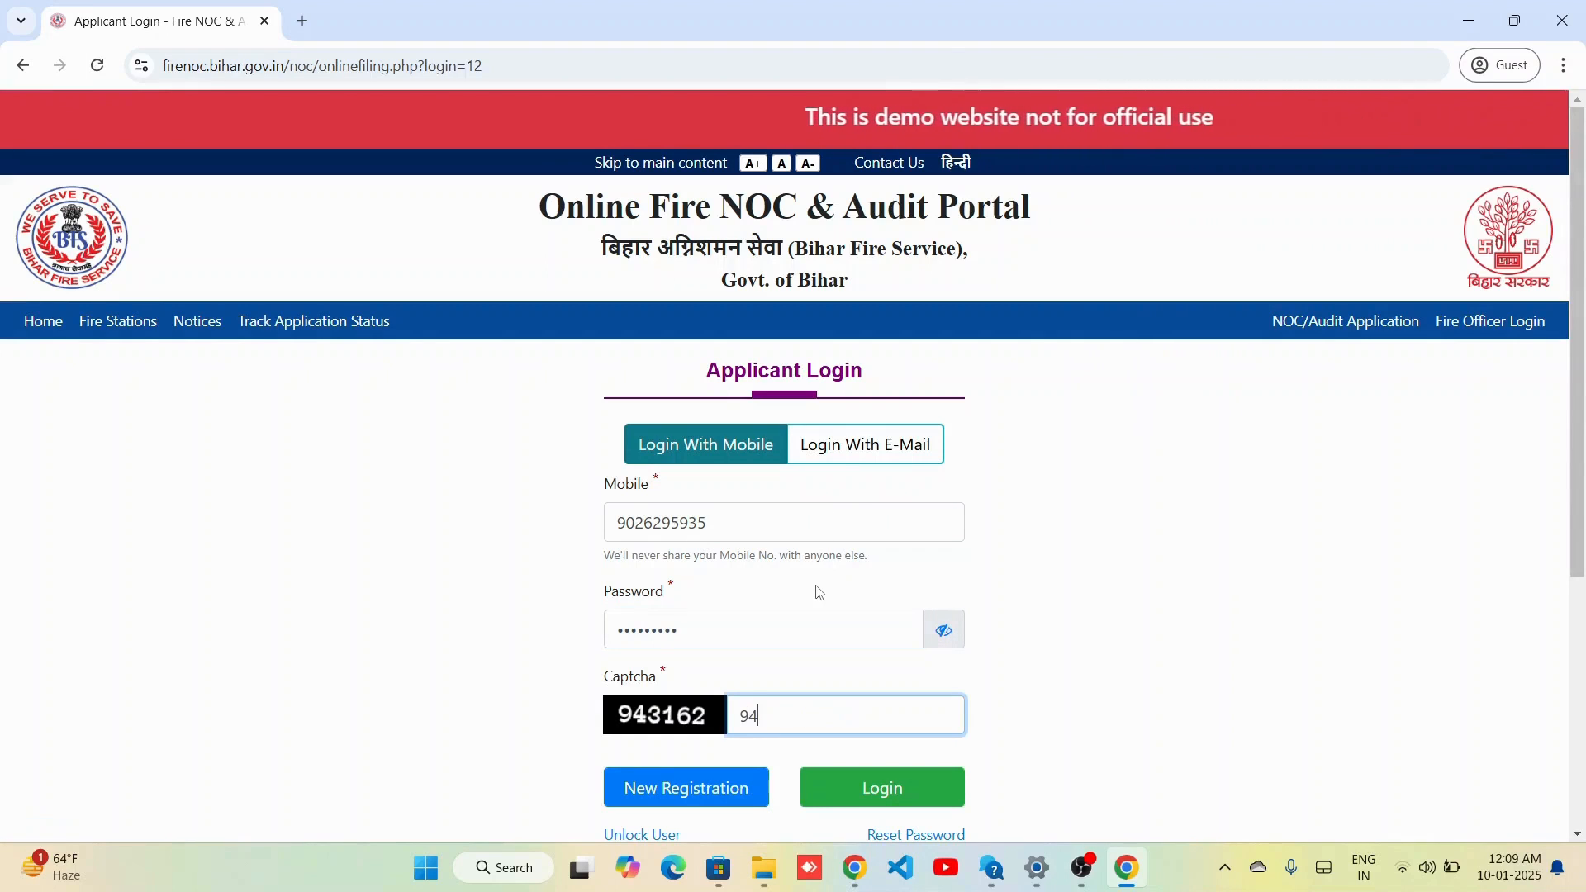
pyautogui.click(884, 803)
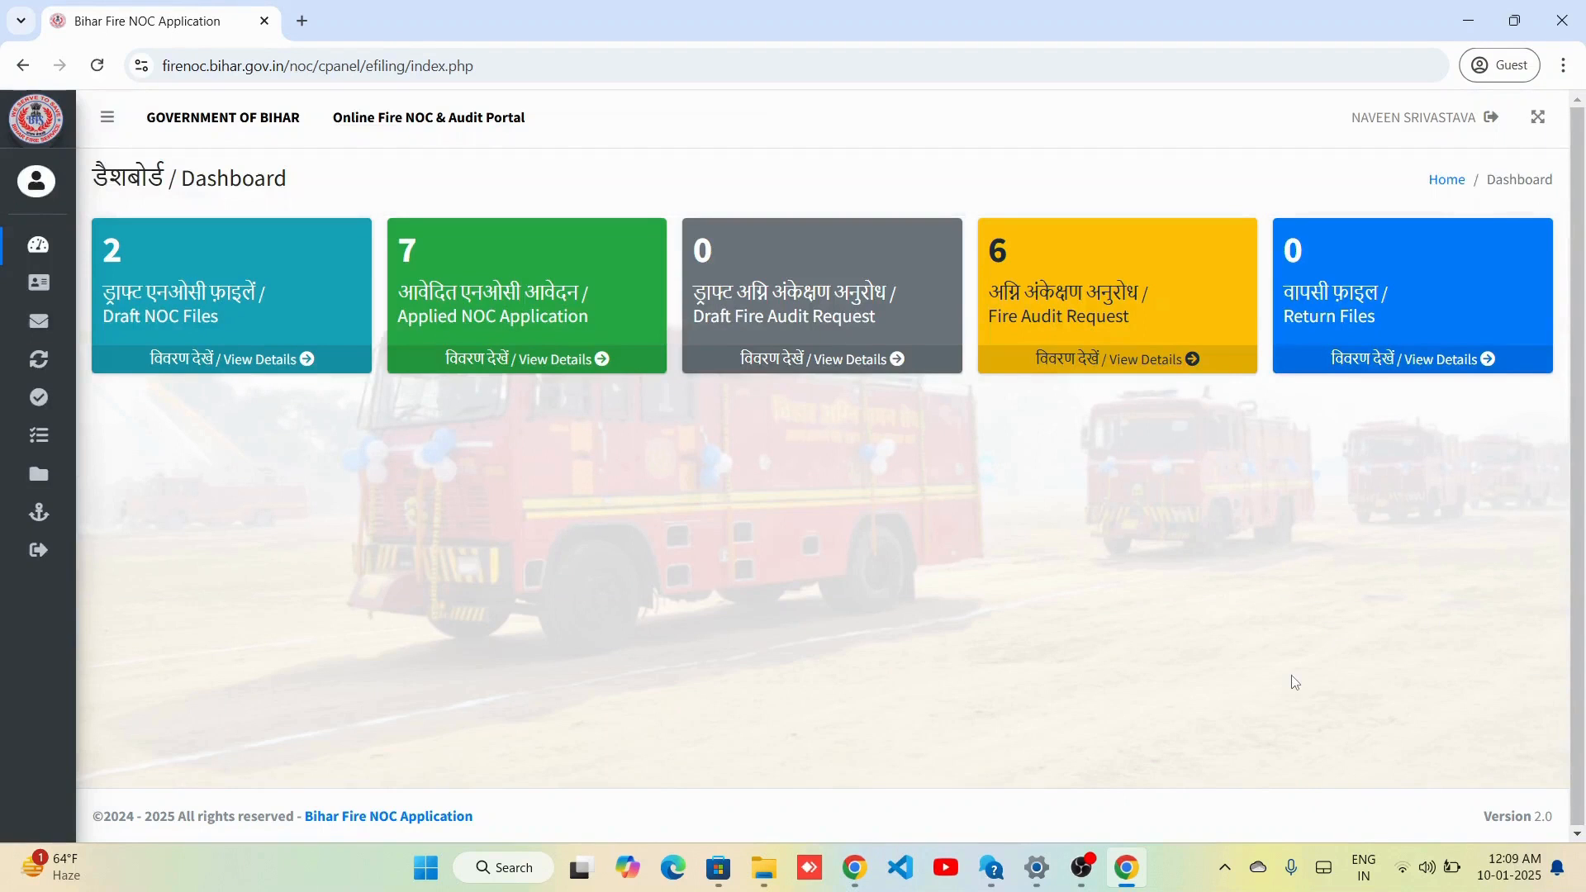
# Start a Provisional NOC application for Patna district and Patna City fire station, then save and confirm.
pyautogui.moveTo(25, 341)
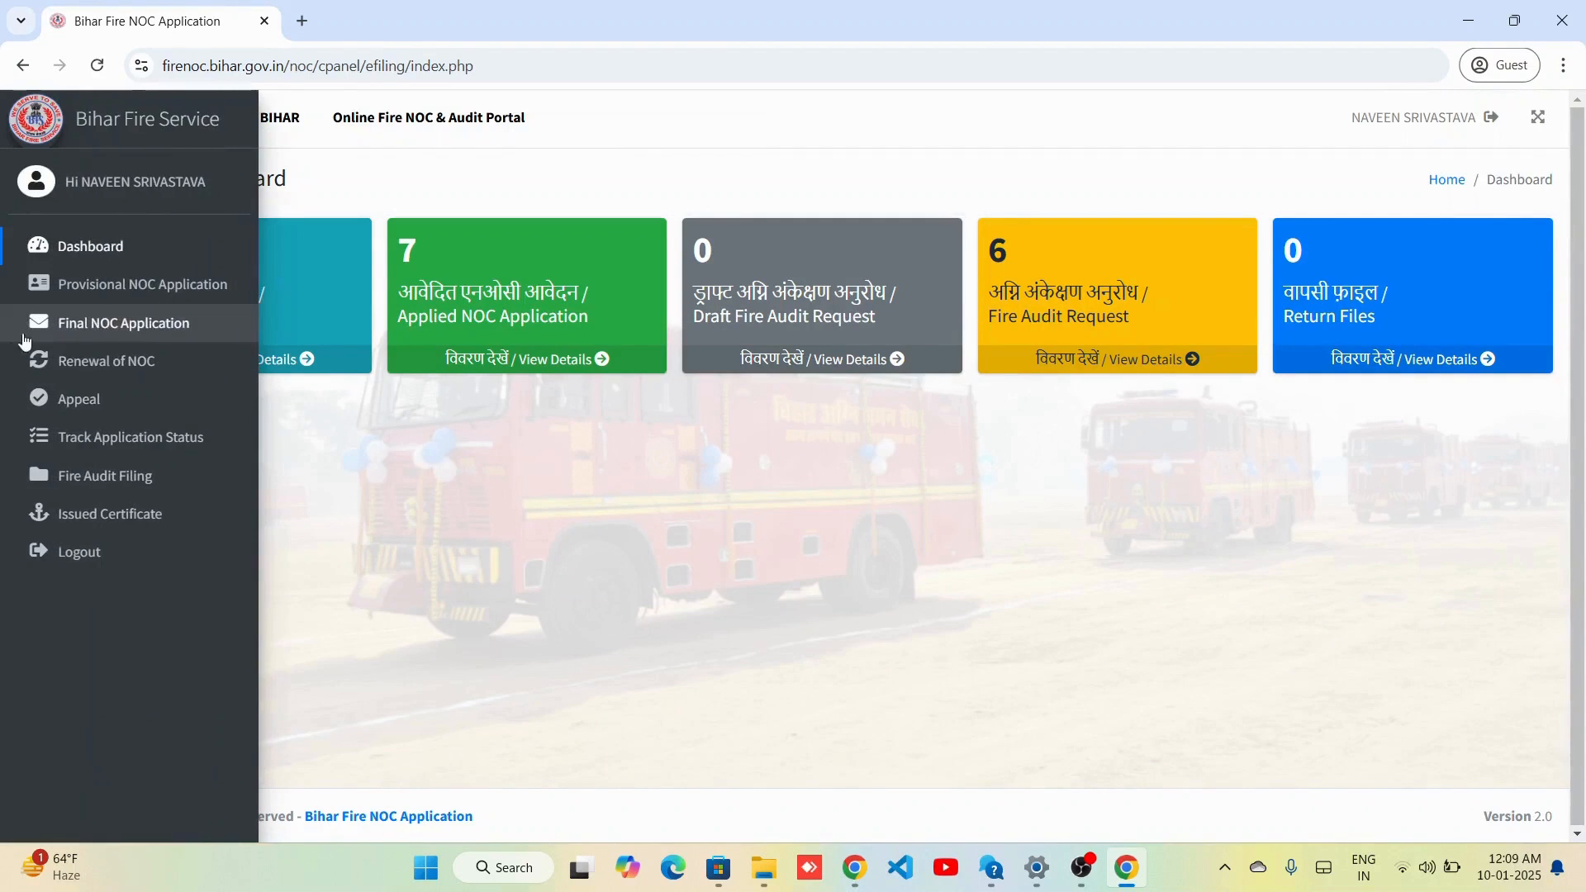
pyautogui.click(114, 297)
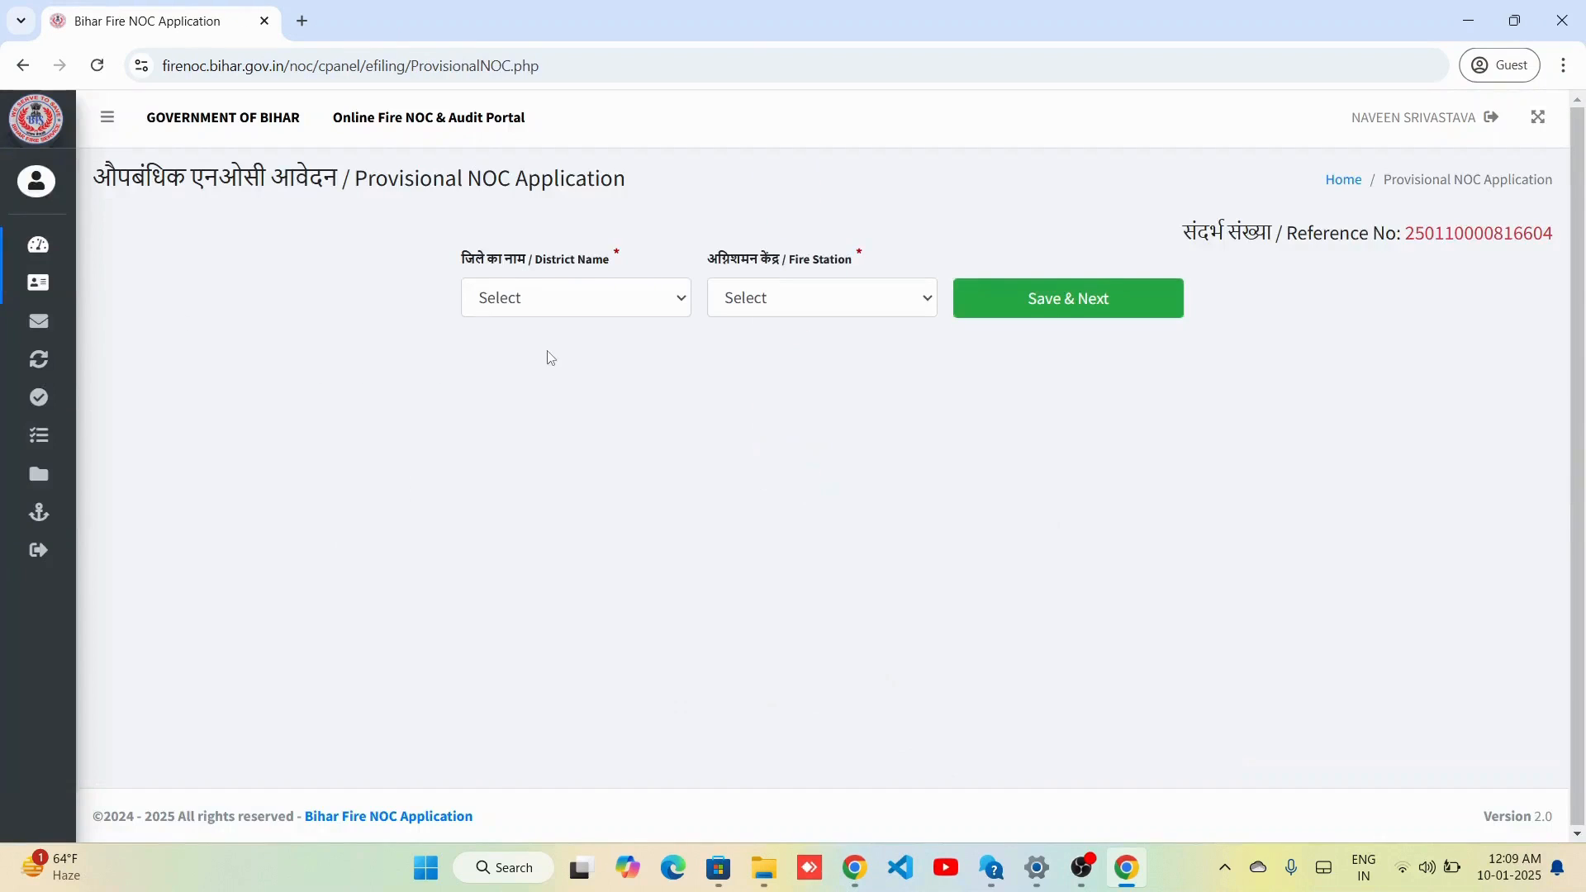
pyautogui.click(526, 302)
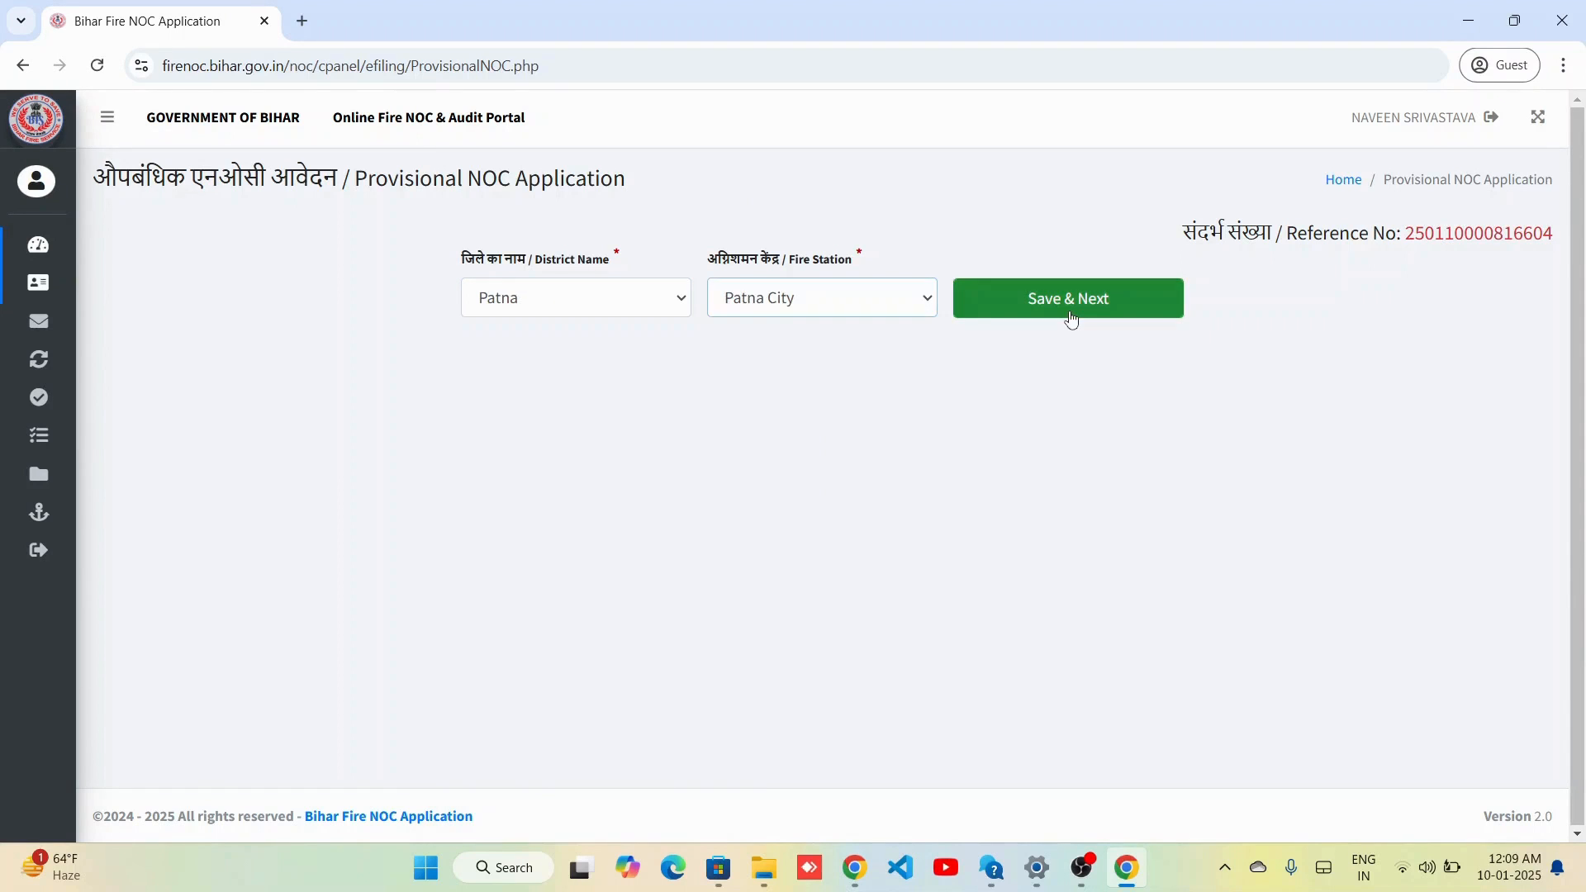
pyautogui.click(1069, 311)
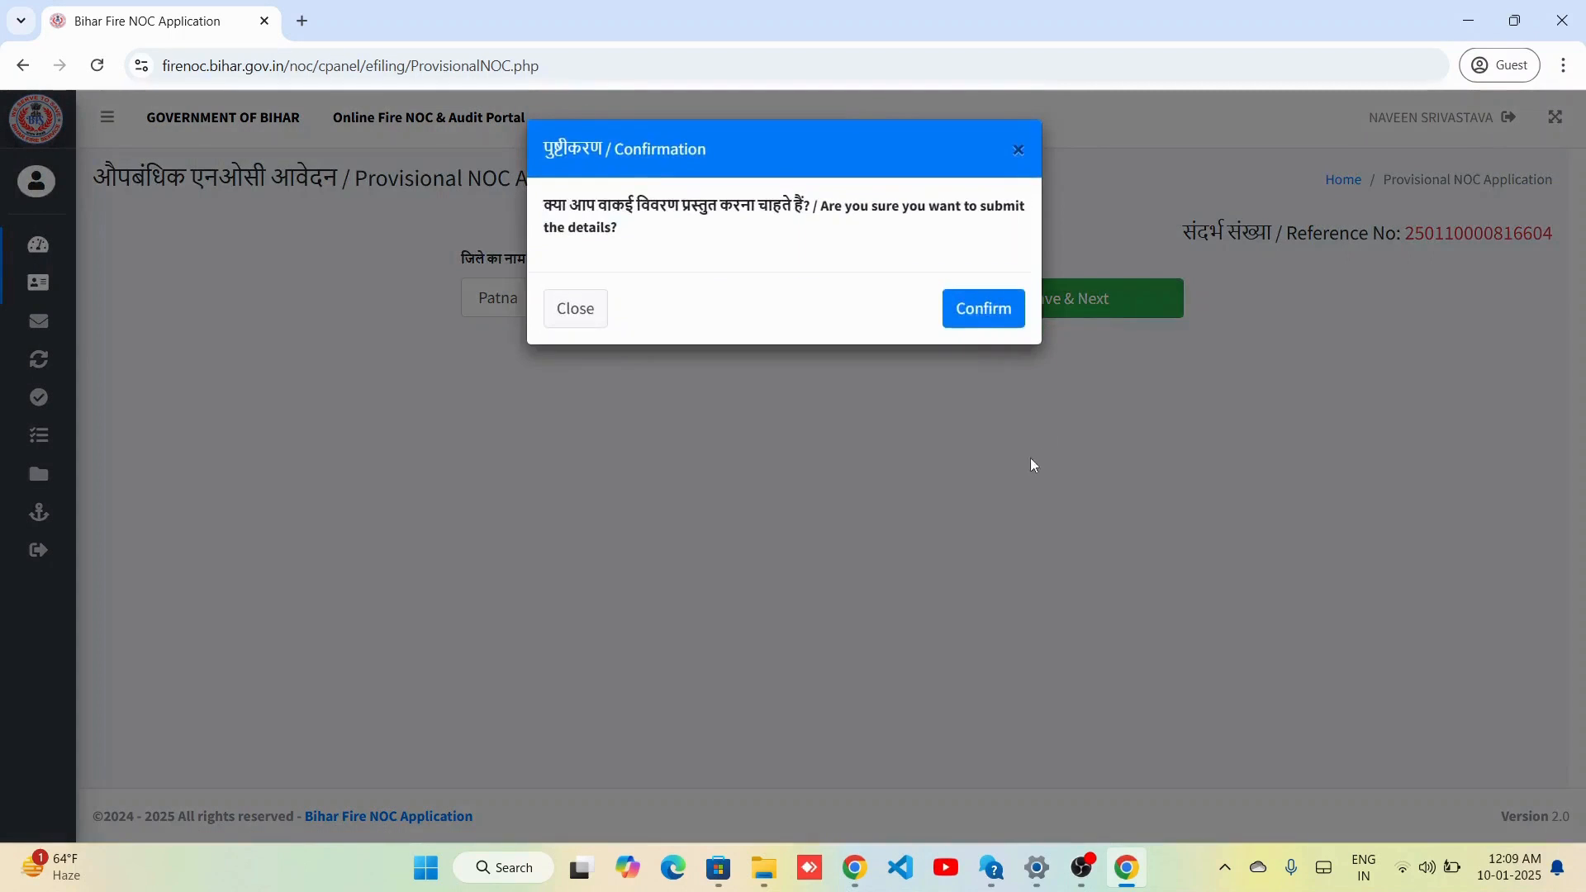
pyautogui.click(975, 311)
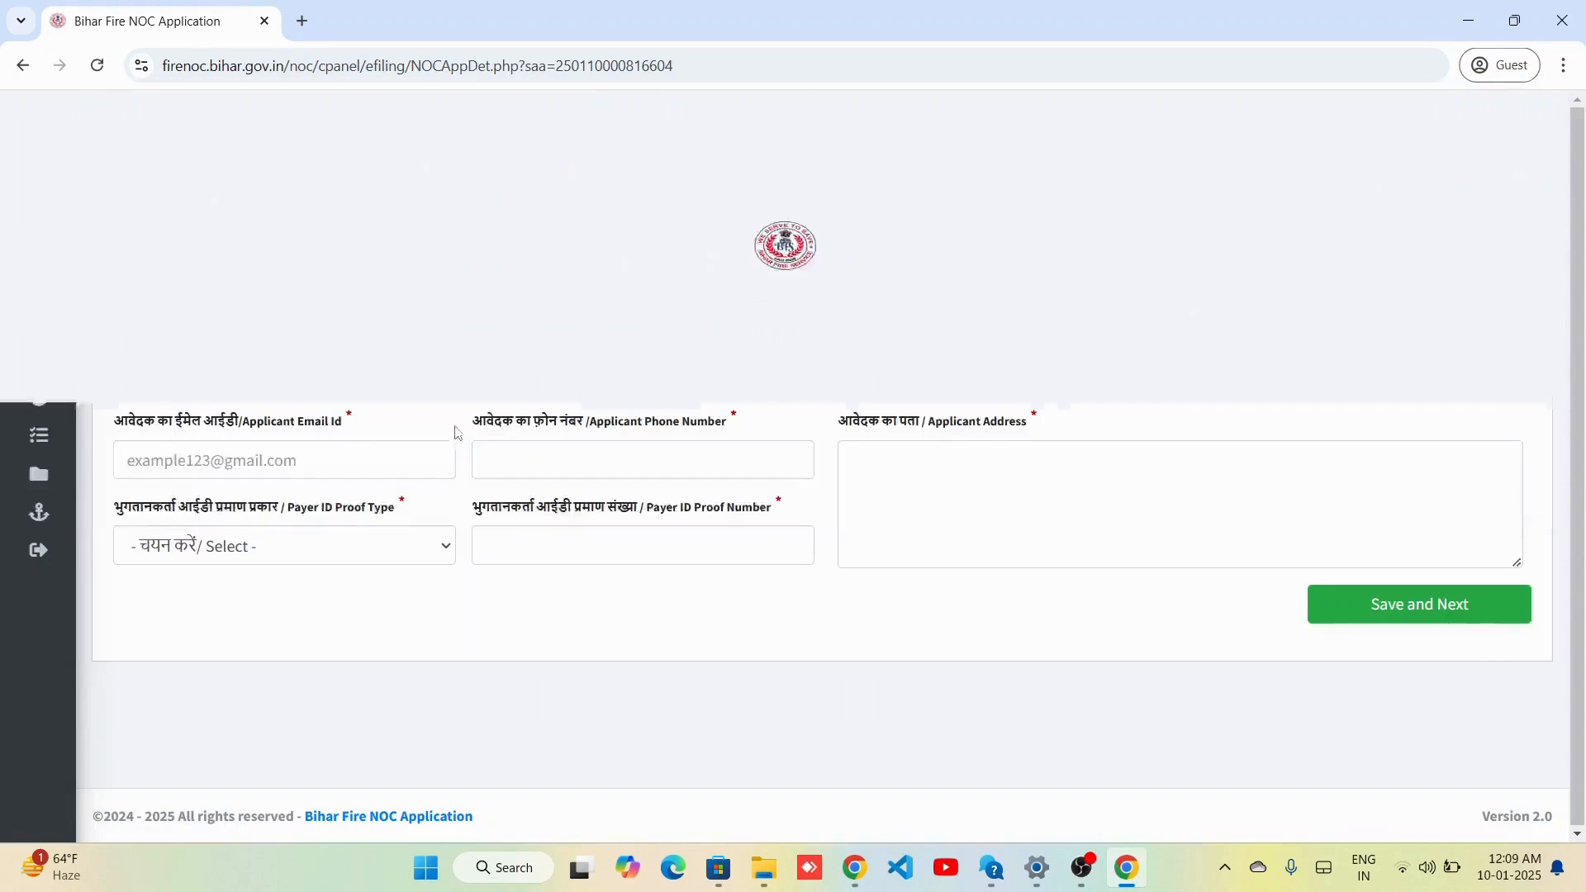
# Enter applicant name Test NOC Patna, district Patna, pin 800001, and the applicant's e-mail and phone.
pyautogui.click(326, 375)
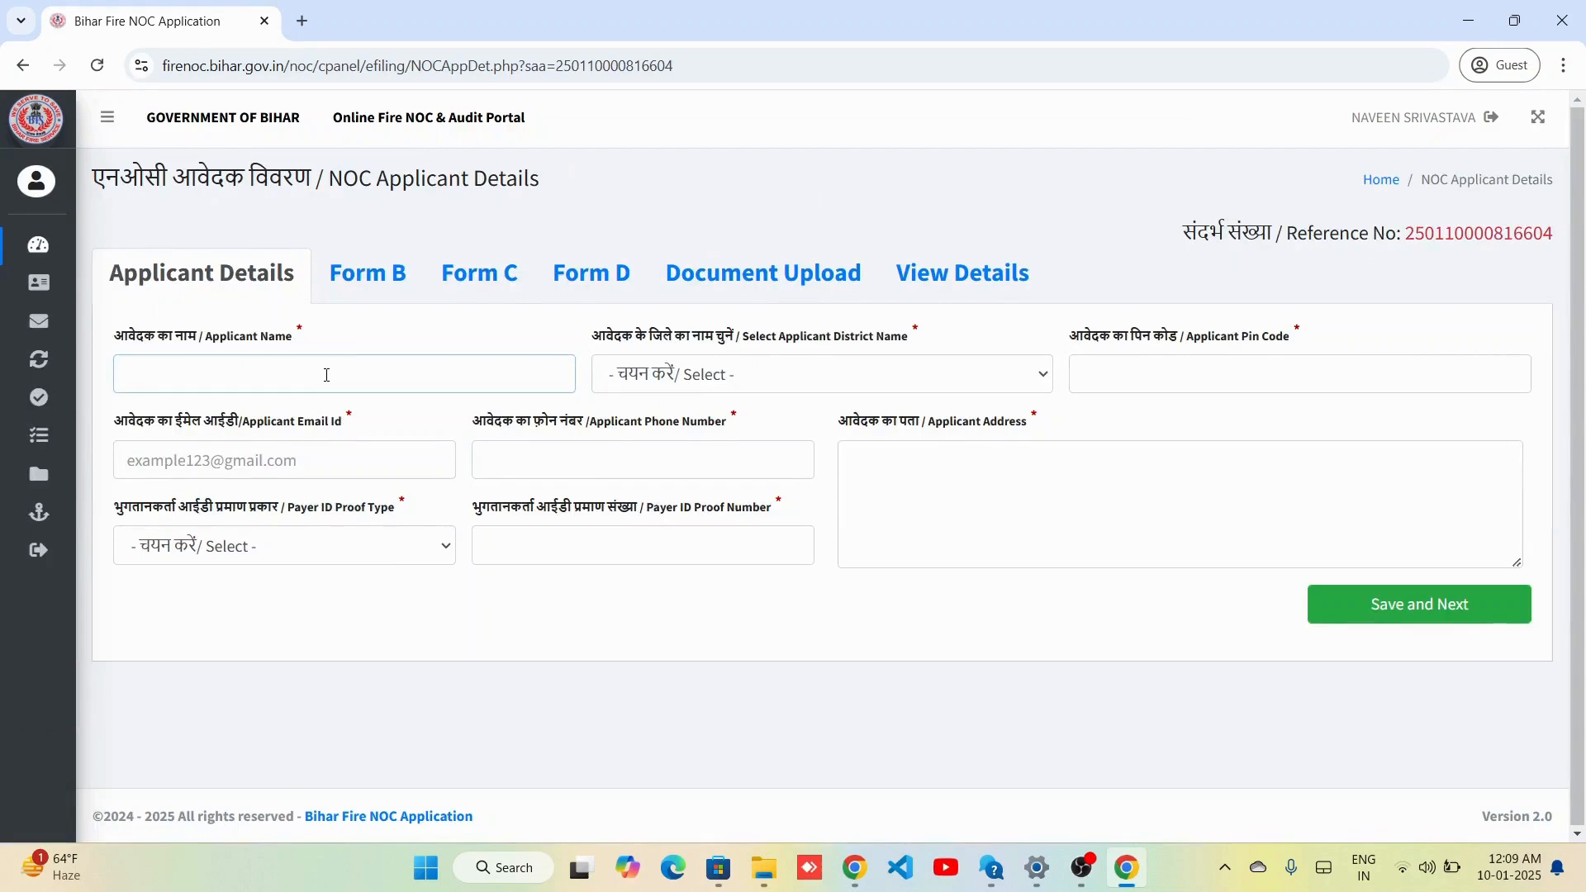
pyautogui.write('Test NOC Patna')
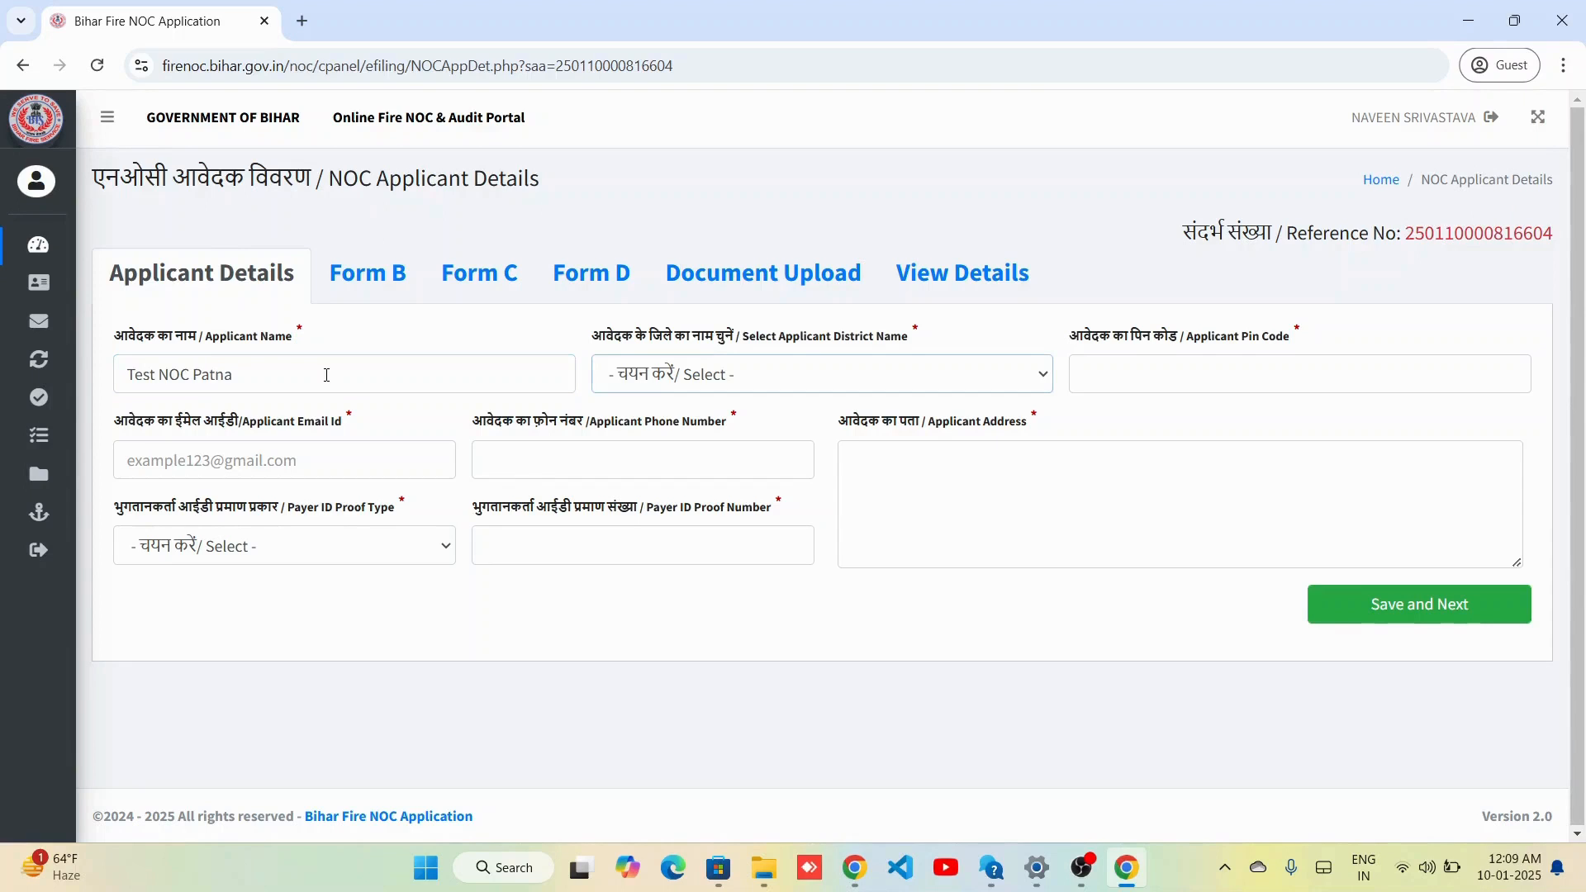
pyautogui.hotkey('shift', 'Tab')
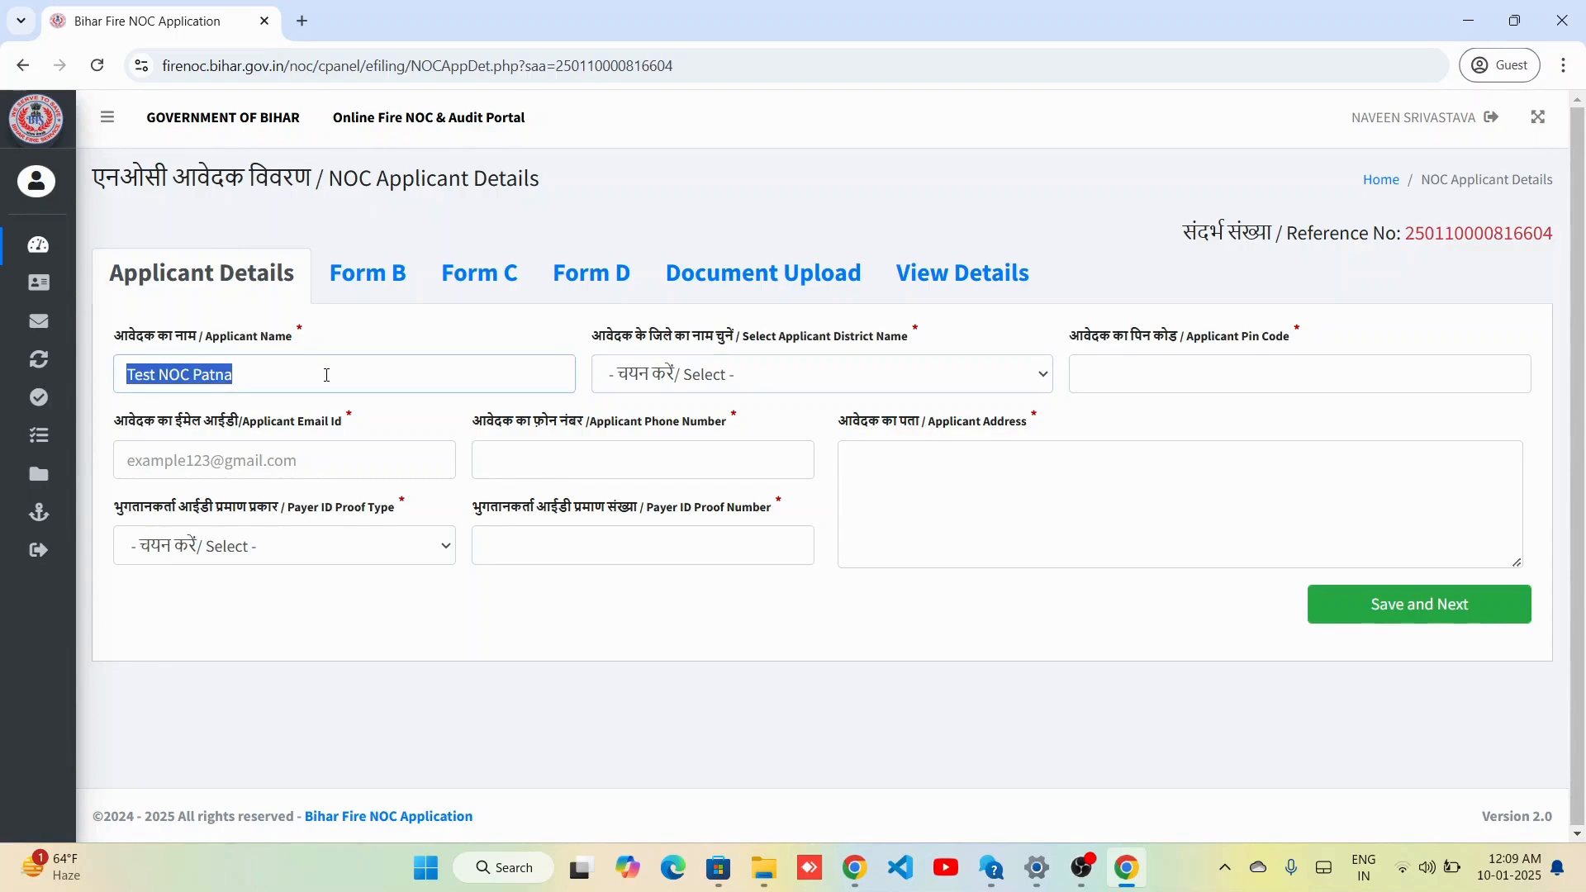
pyautogui.press('Right')
pyautogui.press('Tab')
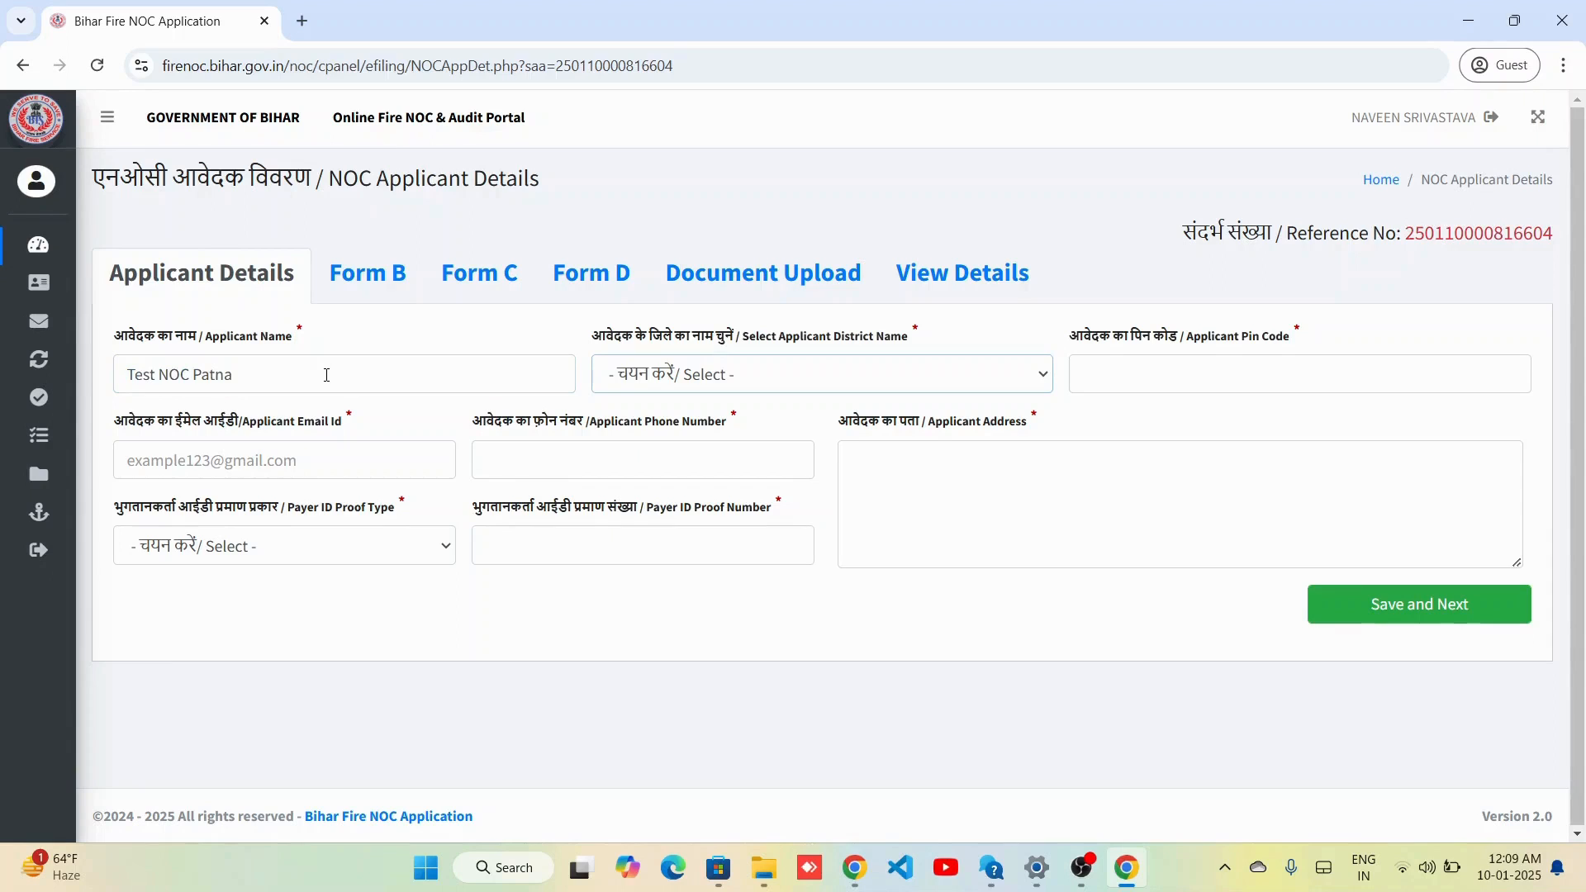
pyautogui.press('Down')
pyautogui.press('p')
pyautogui.press('Tab')
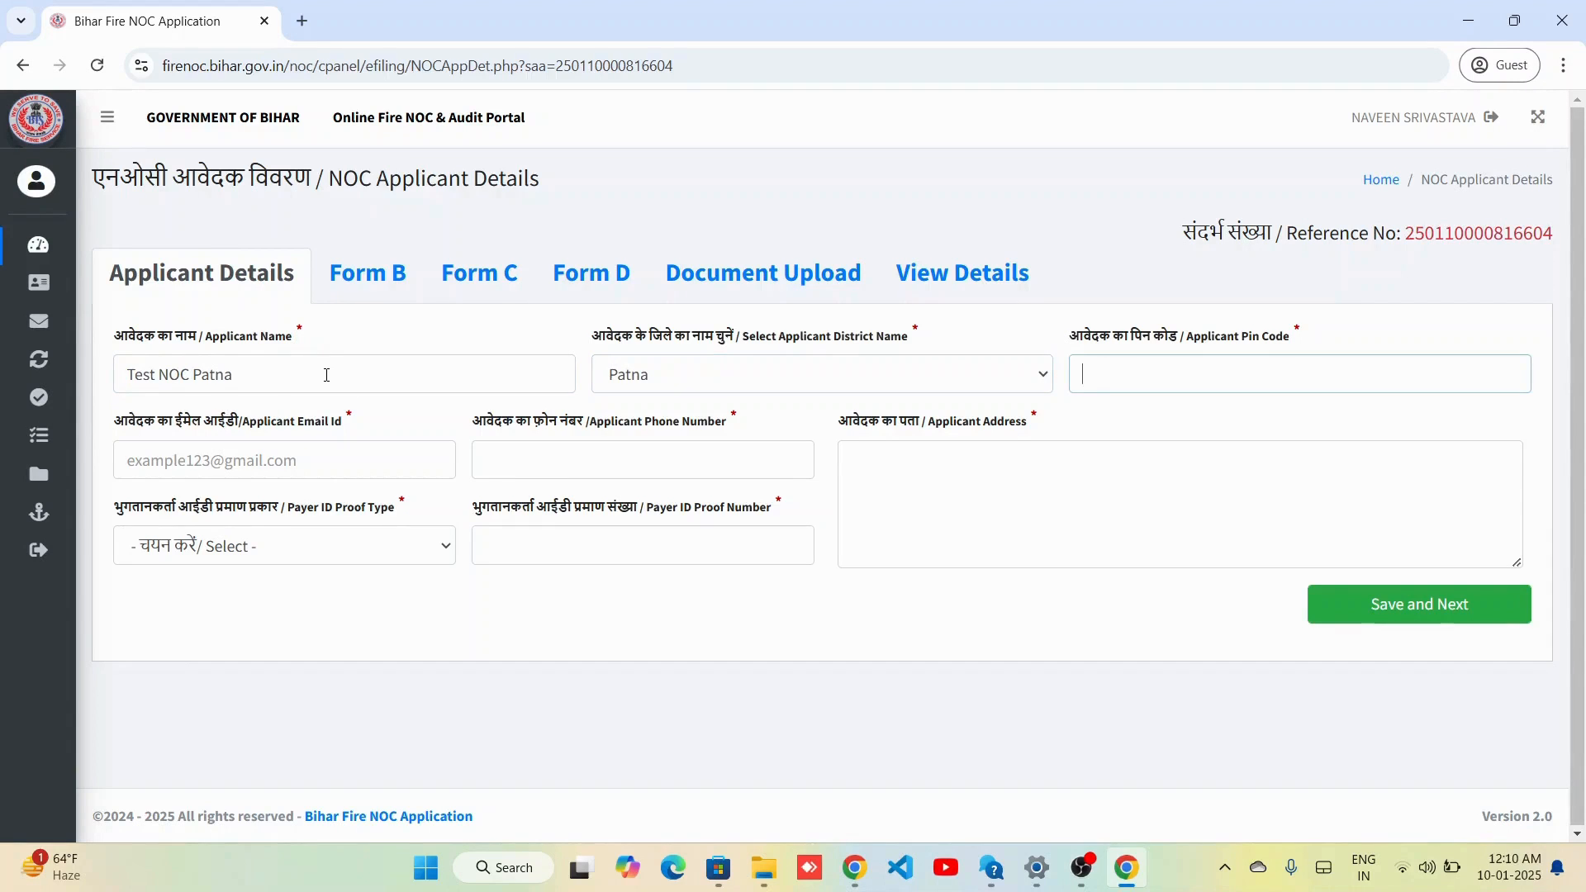
pyautogui.write('800001')
pyautogui.press('Tab')
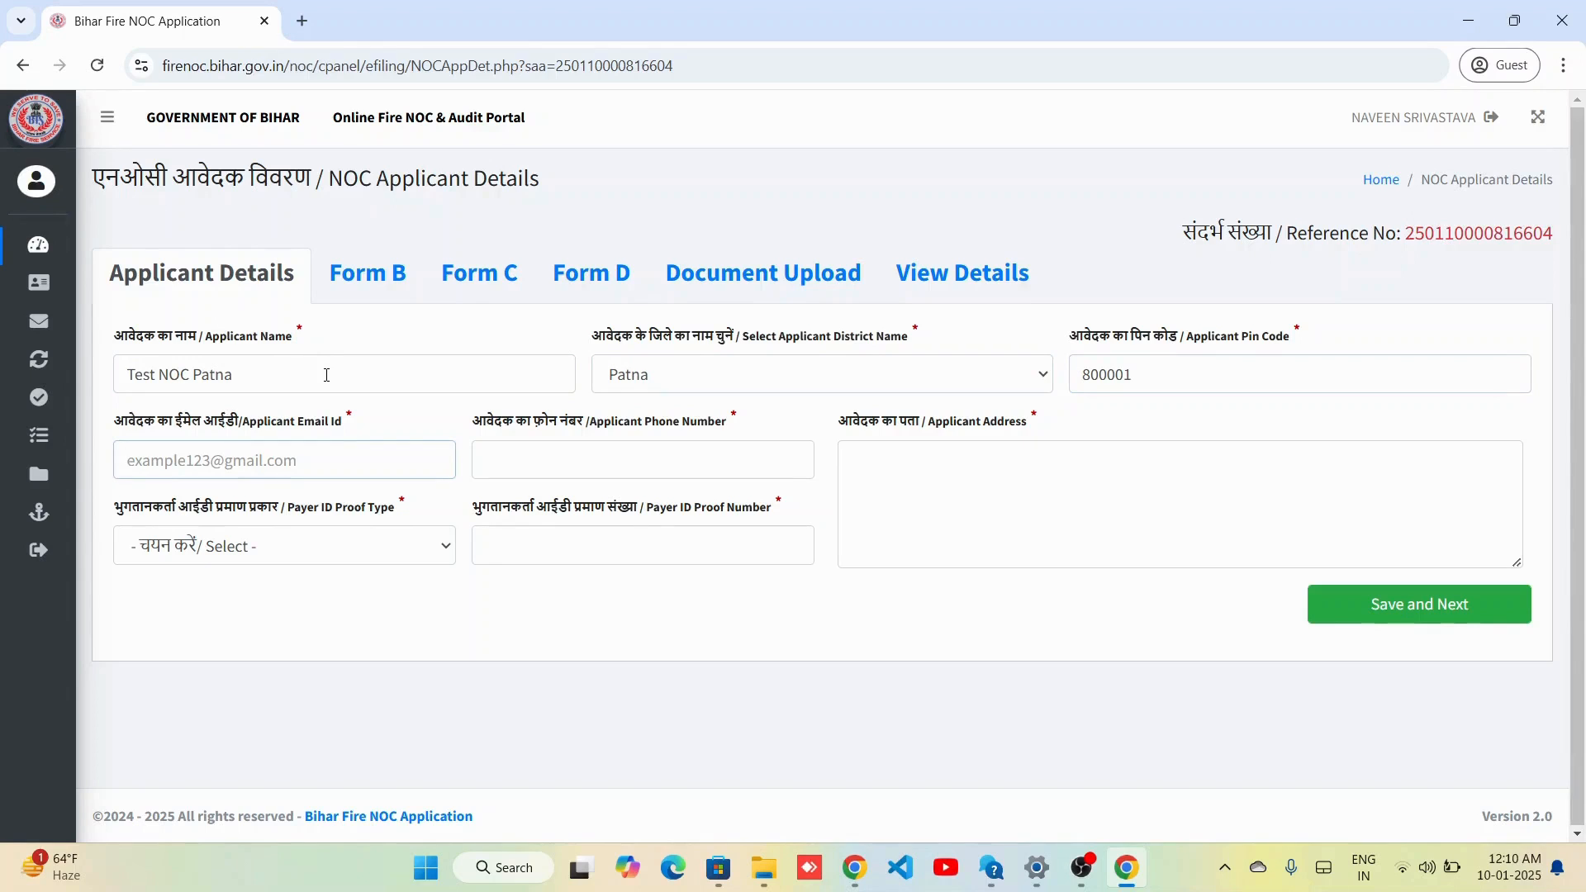
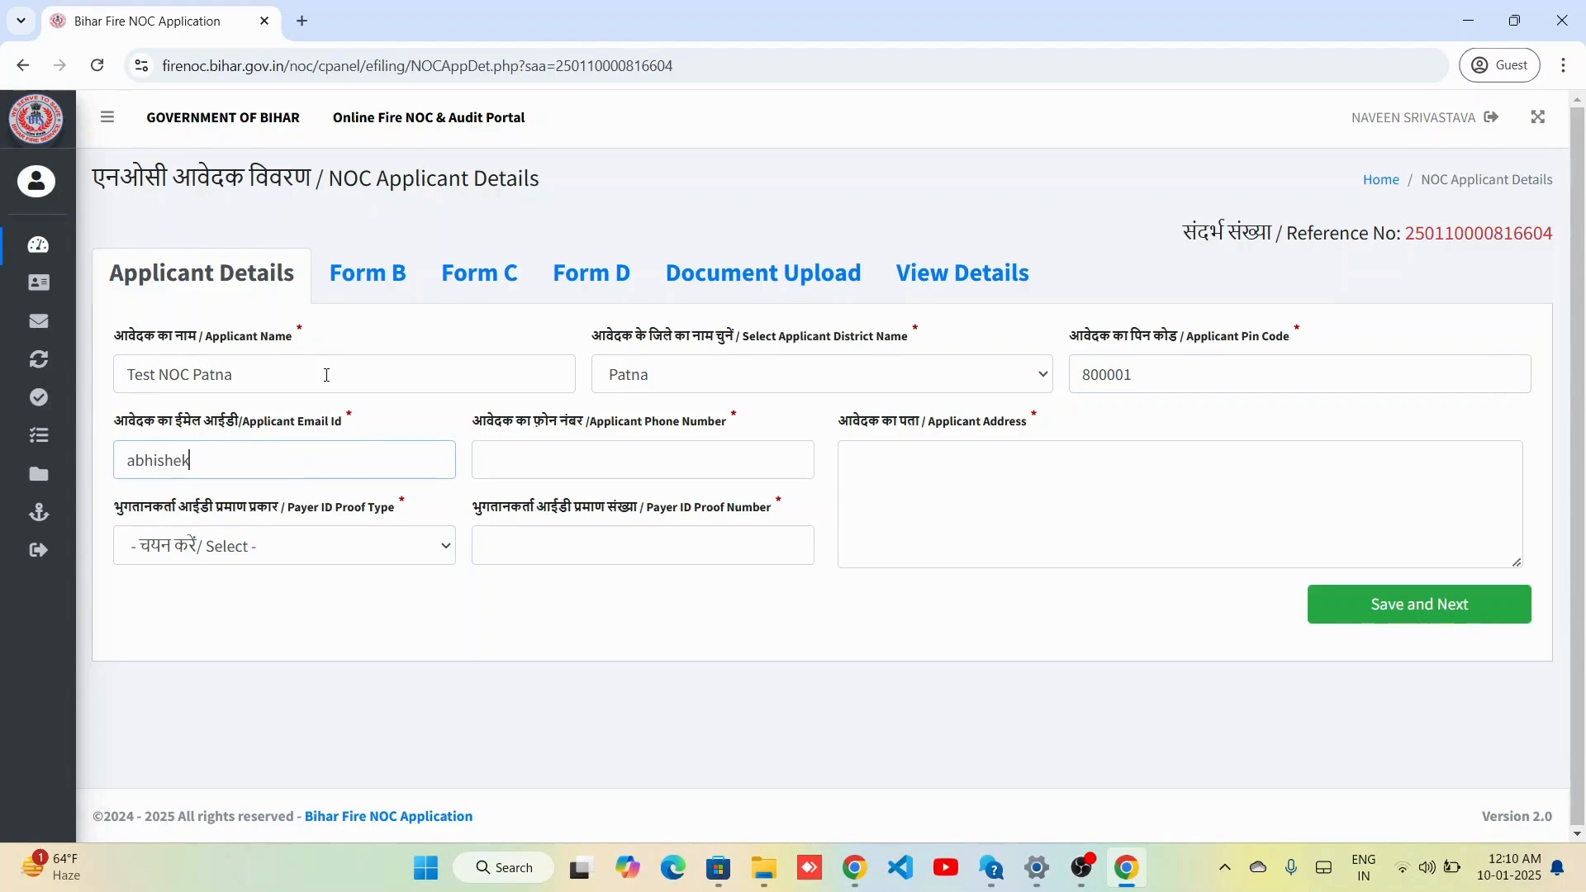
pyautogui.press('Tab')
pyautogui.write('8')
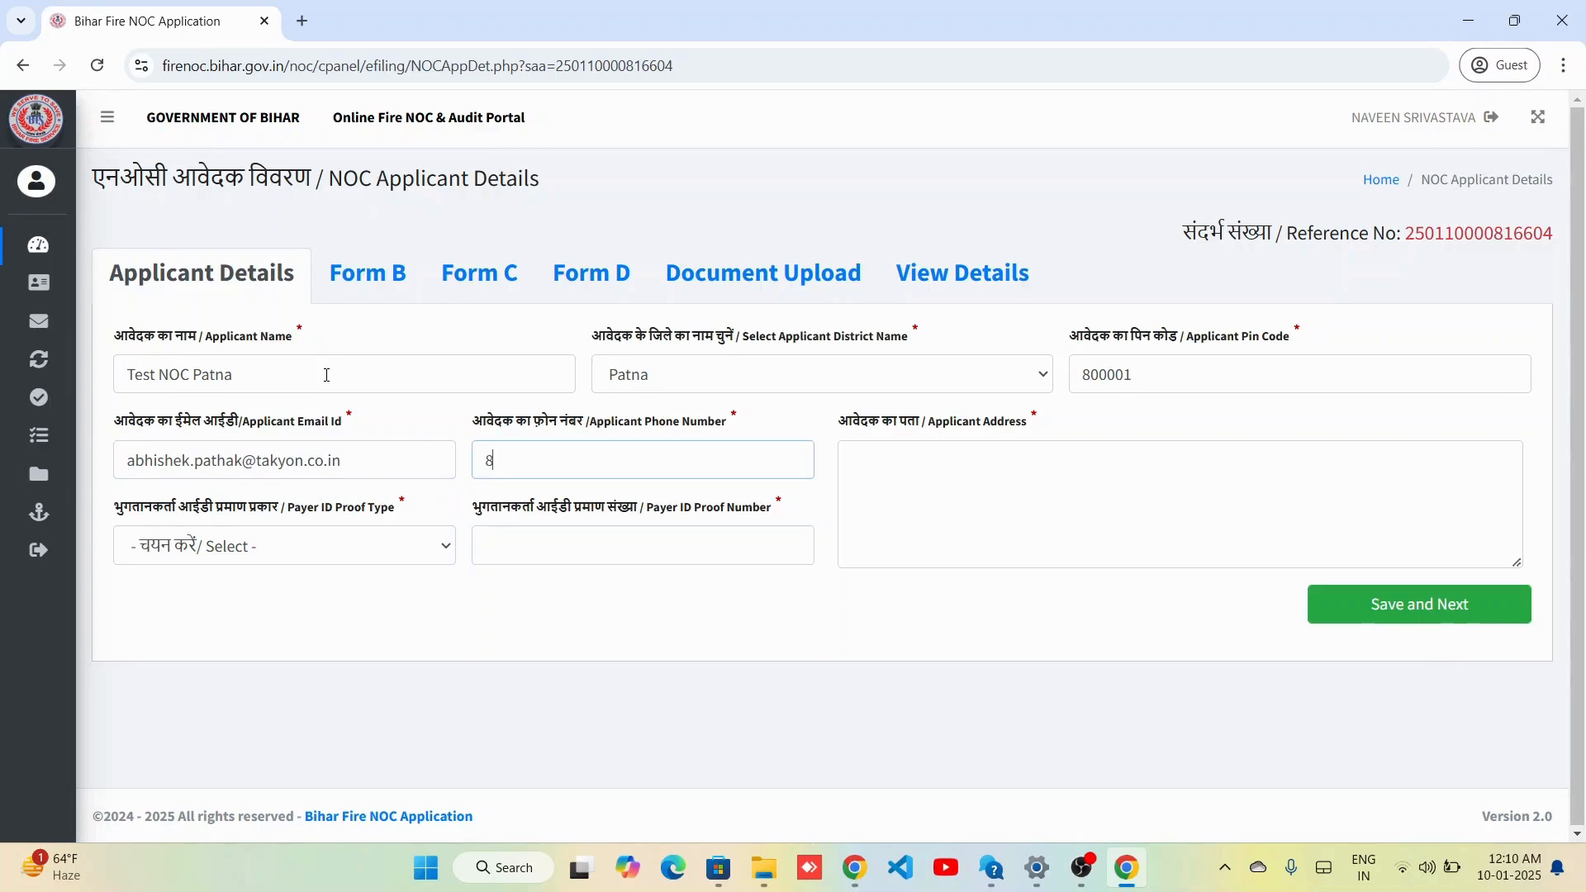
pyautogui.write('000001000')
# Choose Voter ID as proof type, enter the proof number and address Bihar, then save and confirm.
pyautogui.press('Tab')
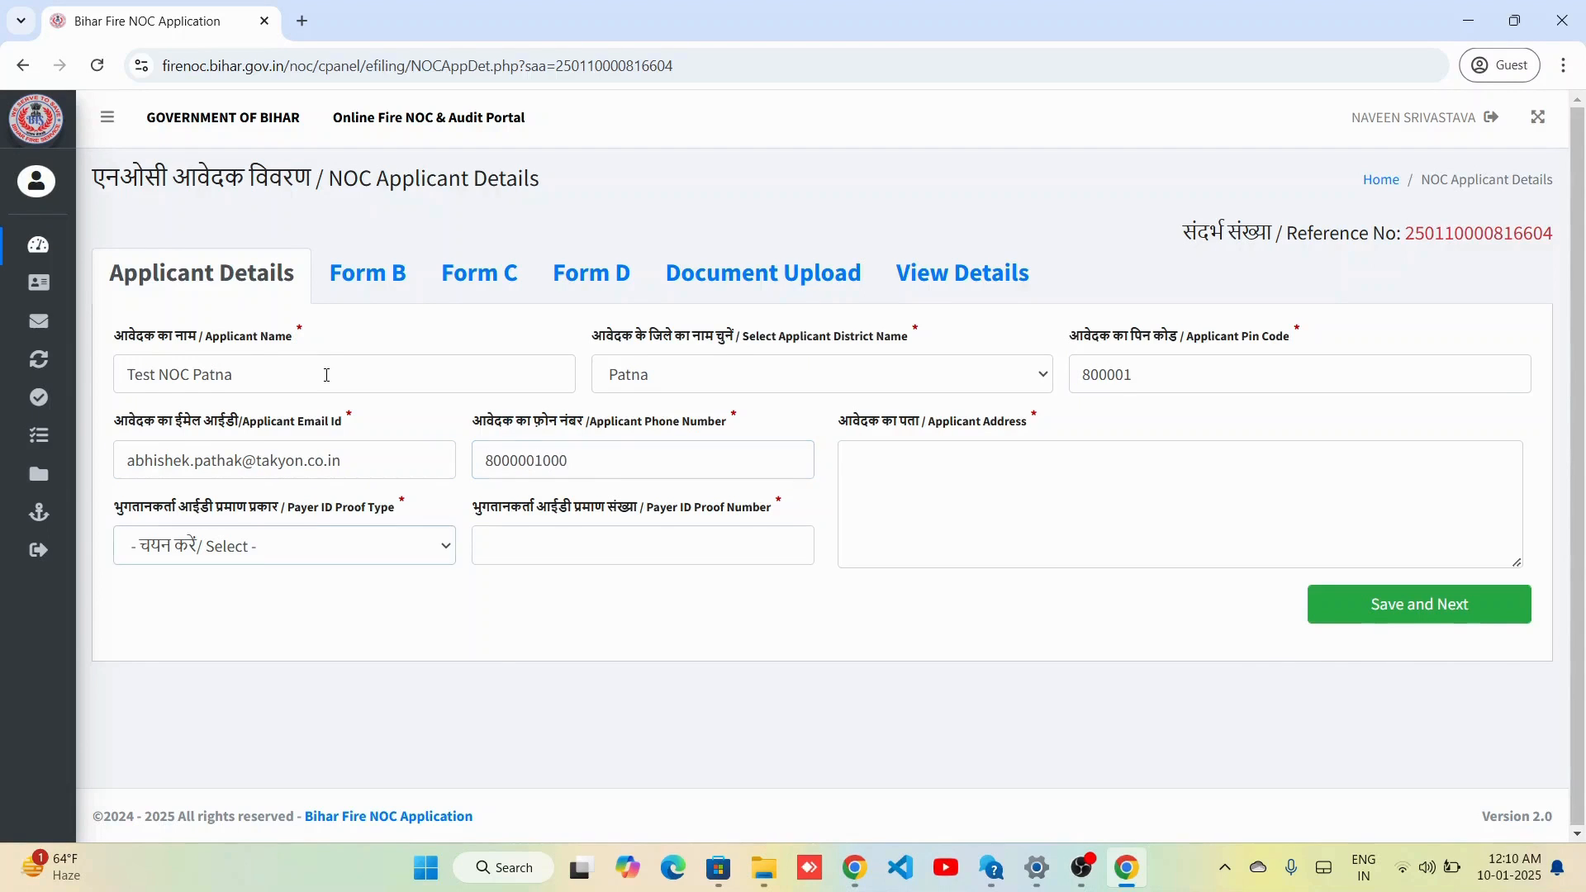
pyautogui.click(376, 547)
pyautogui.click(385, 606)
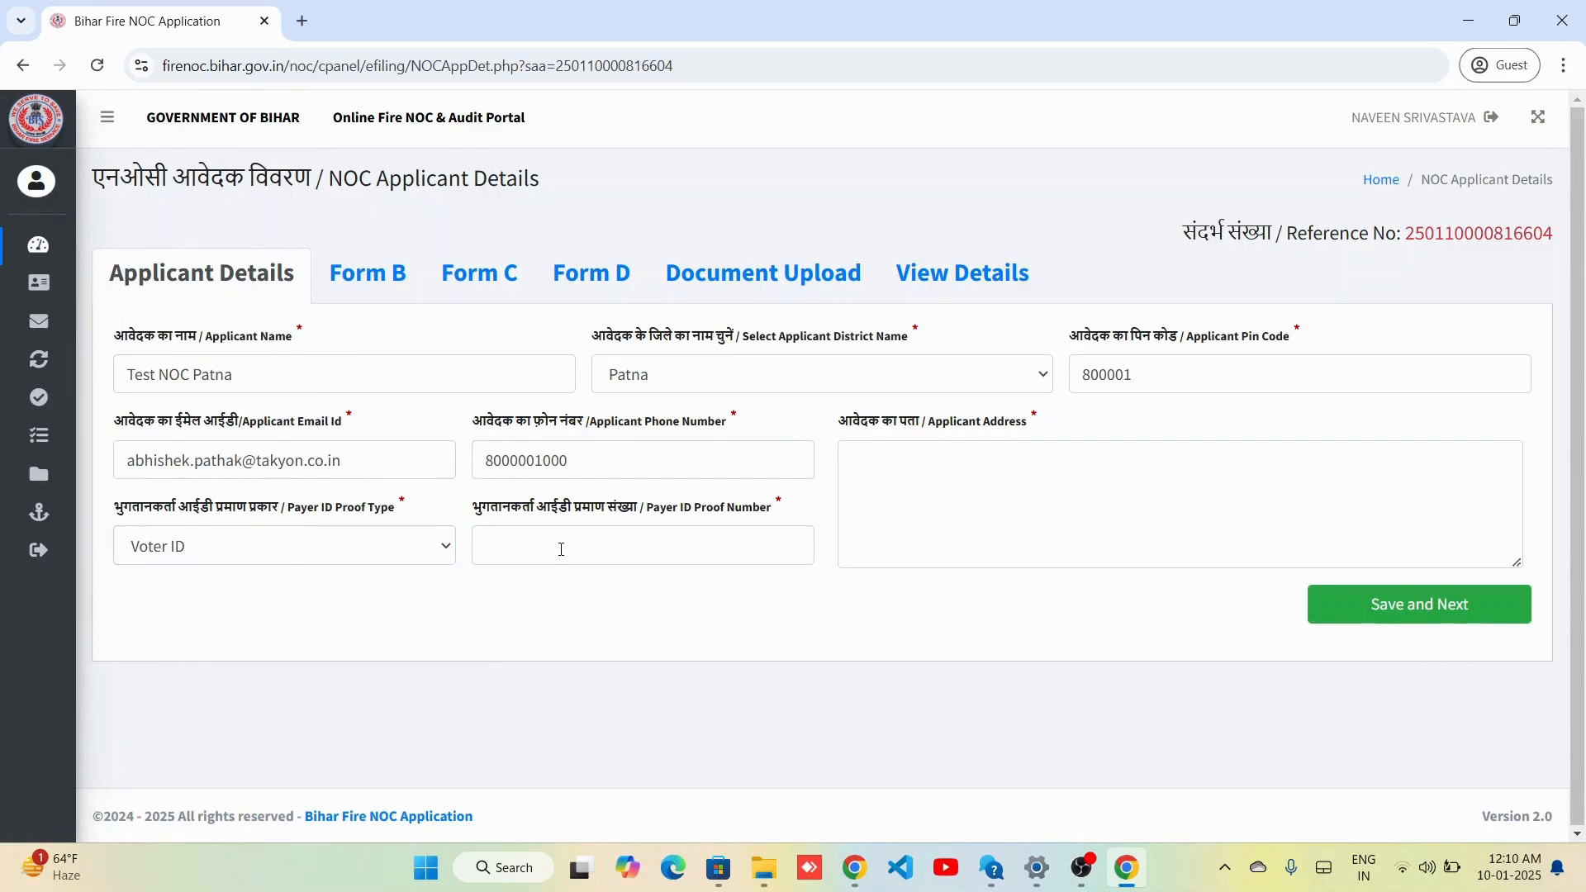
pyautogui.click(561, 550)
pyautogui.write('VOID1')
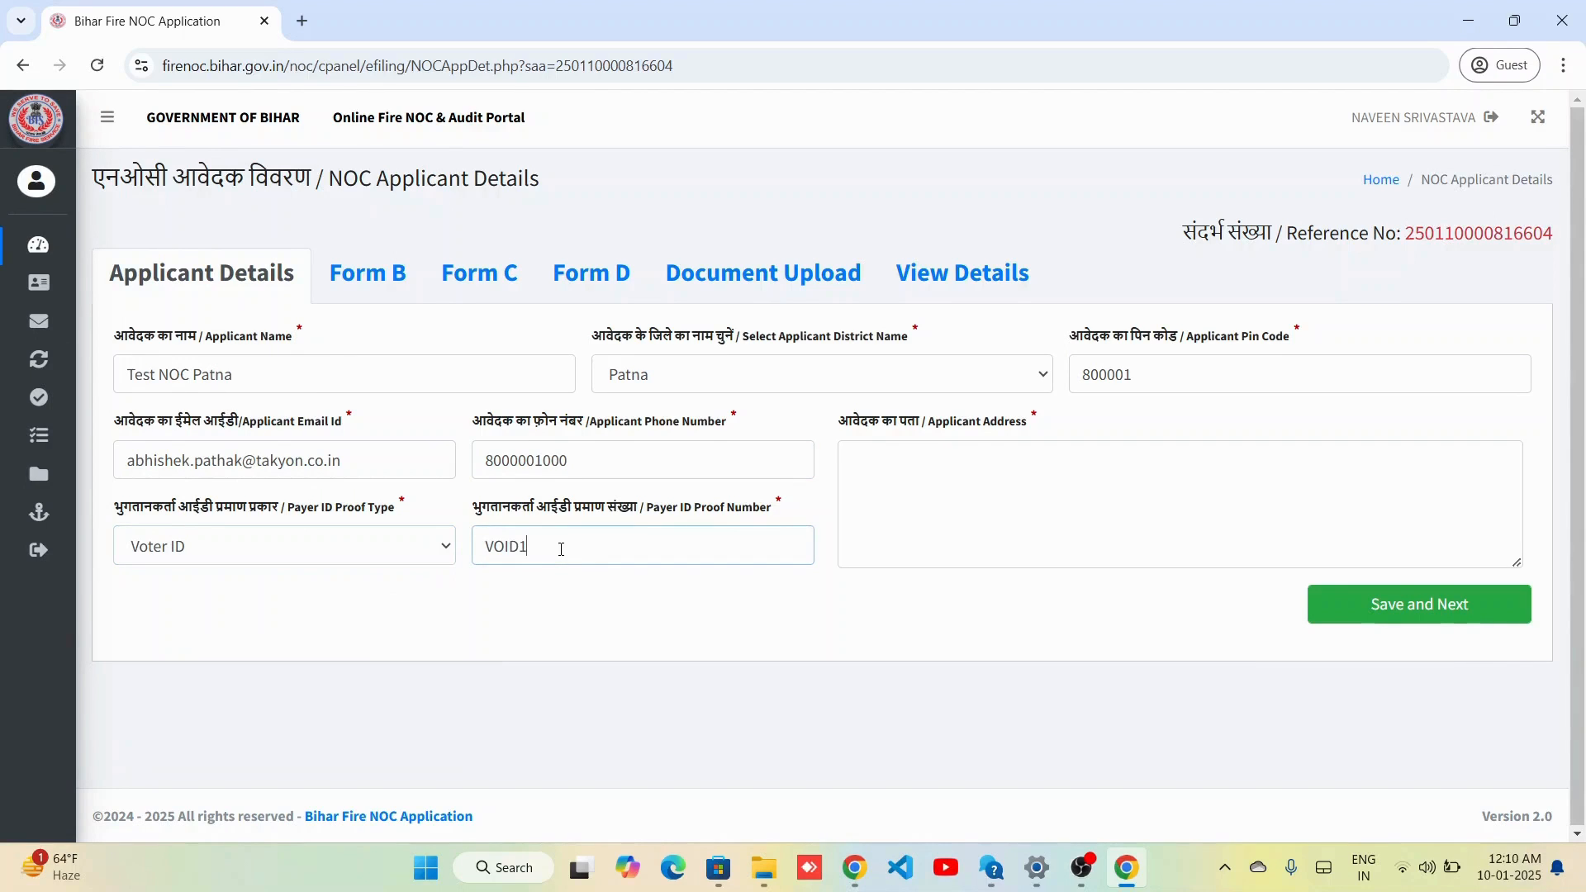
pyautogui.write('265')
pyautogui.press('Tab')
pyautogui.write('Bihar')
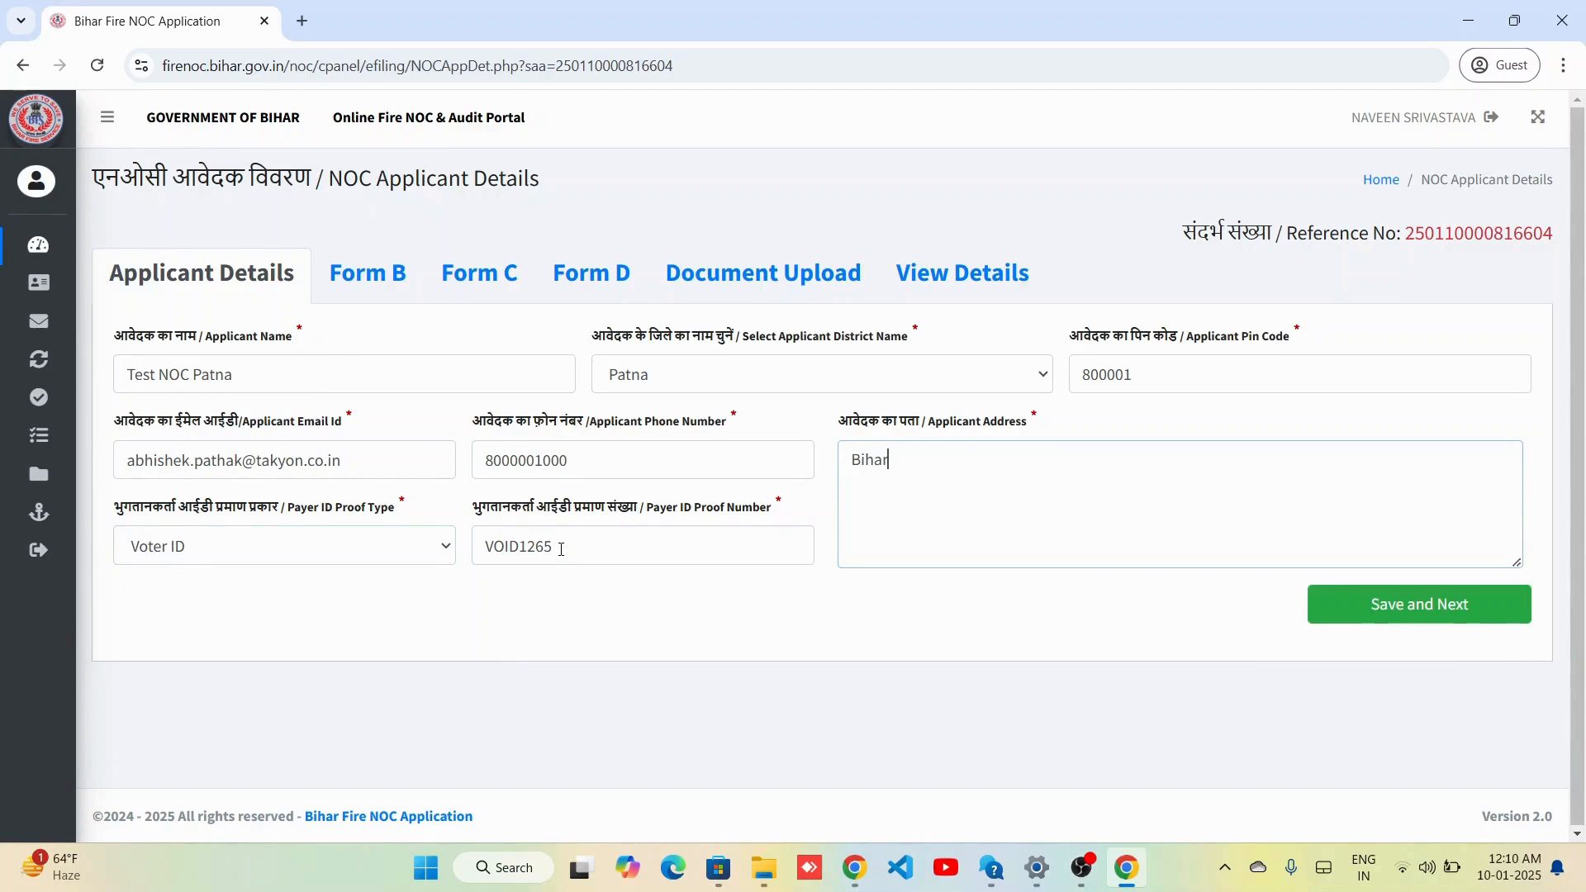
pyautogui.click(1341, 603)
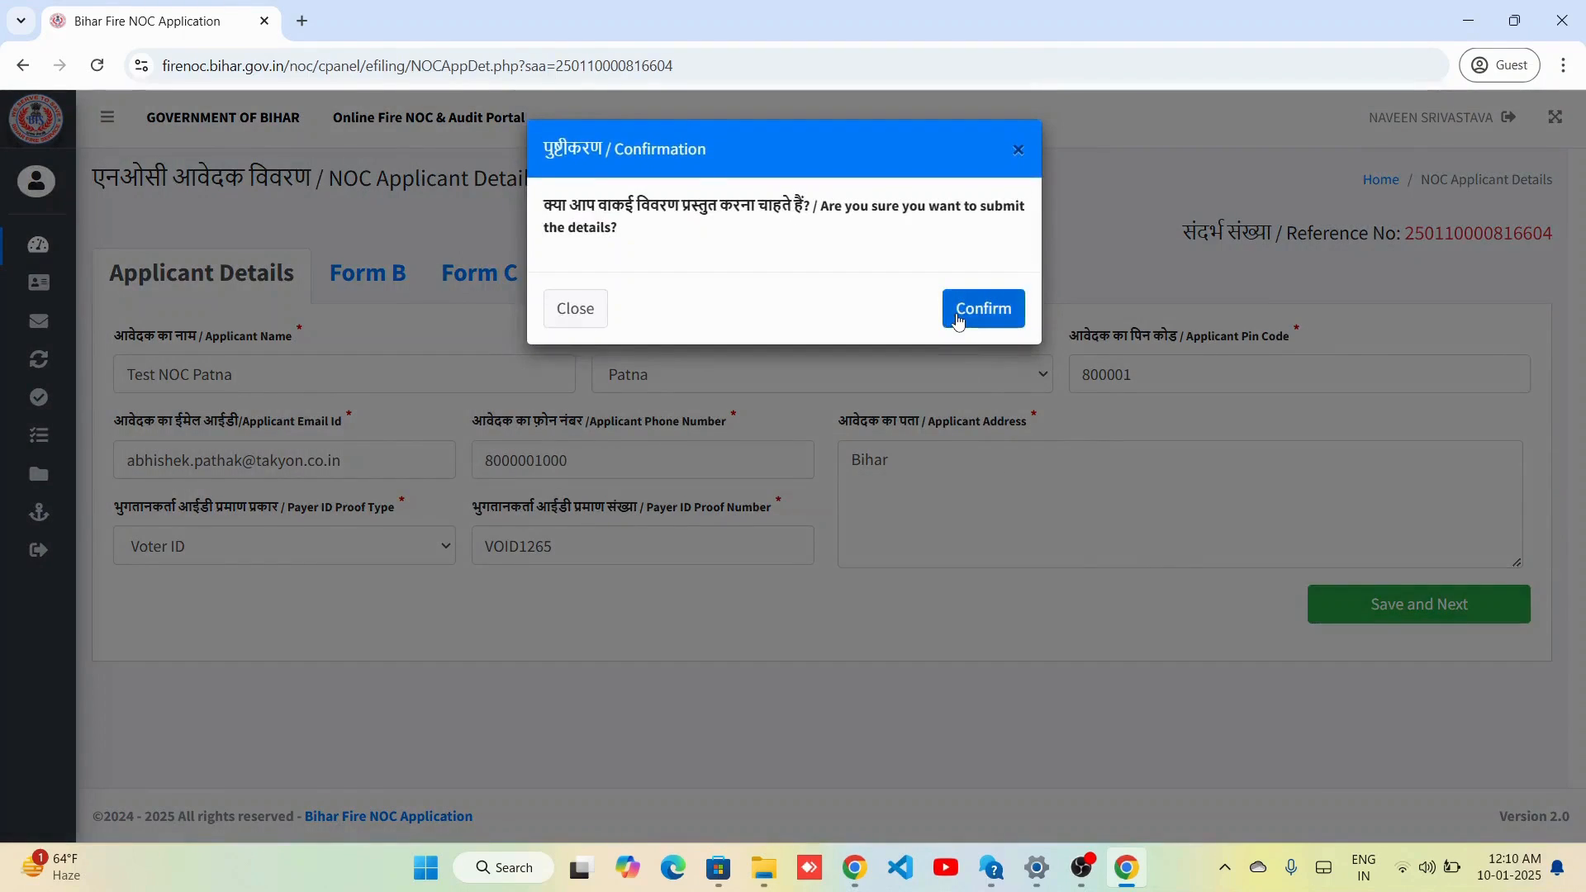
pyautogui.click(974, 314)
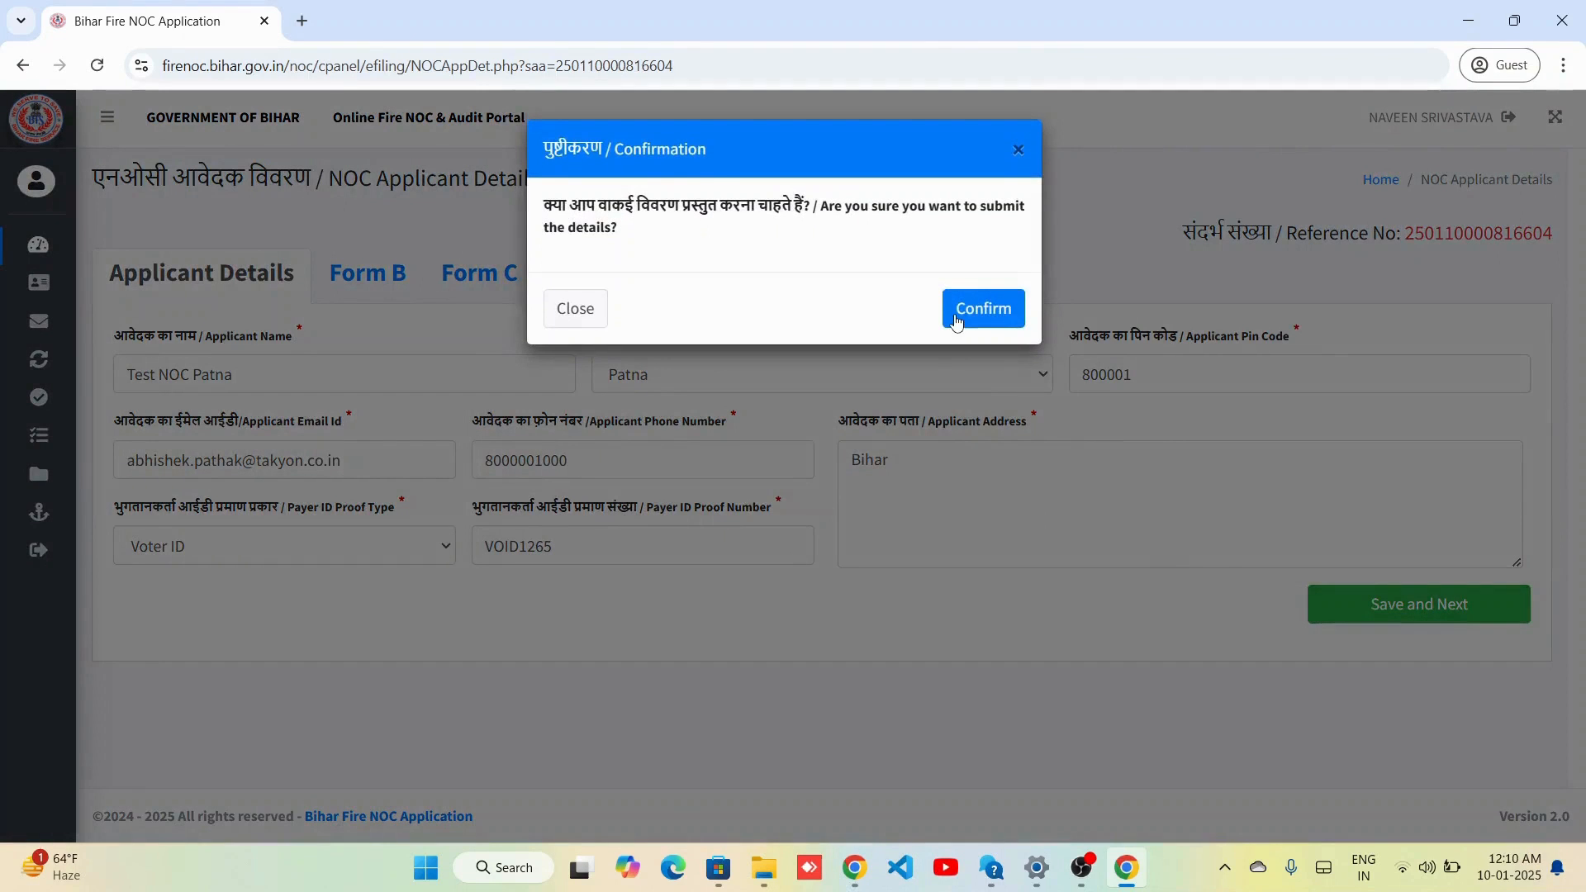
pyautogui.click(959, 318)
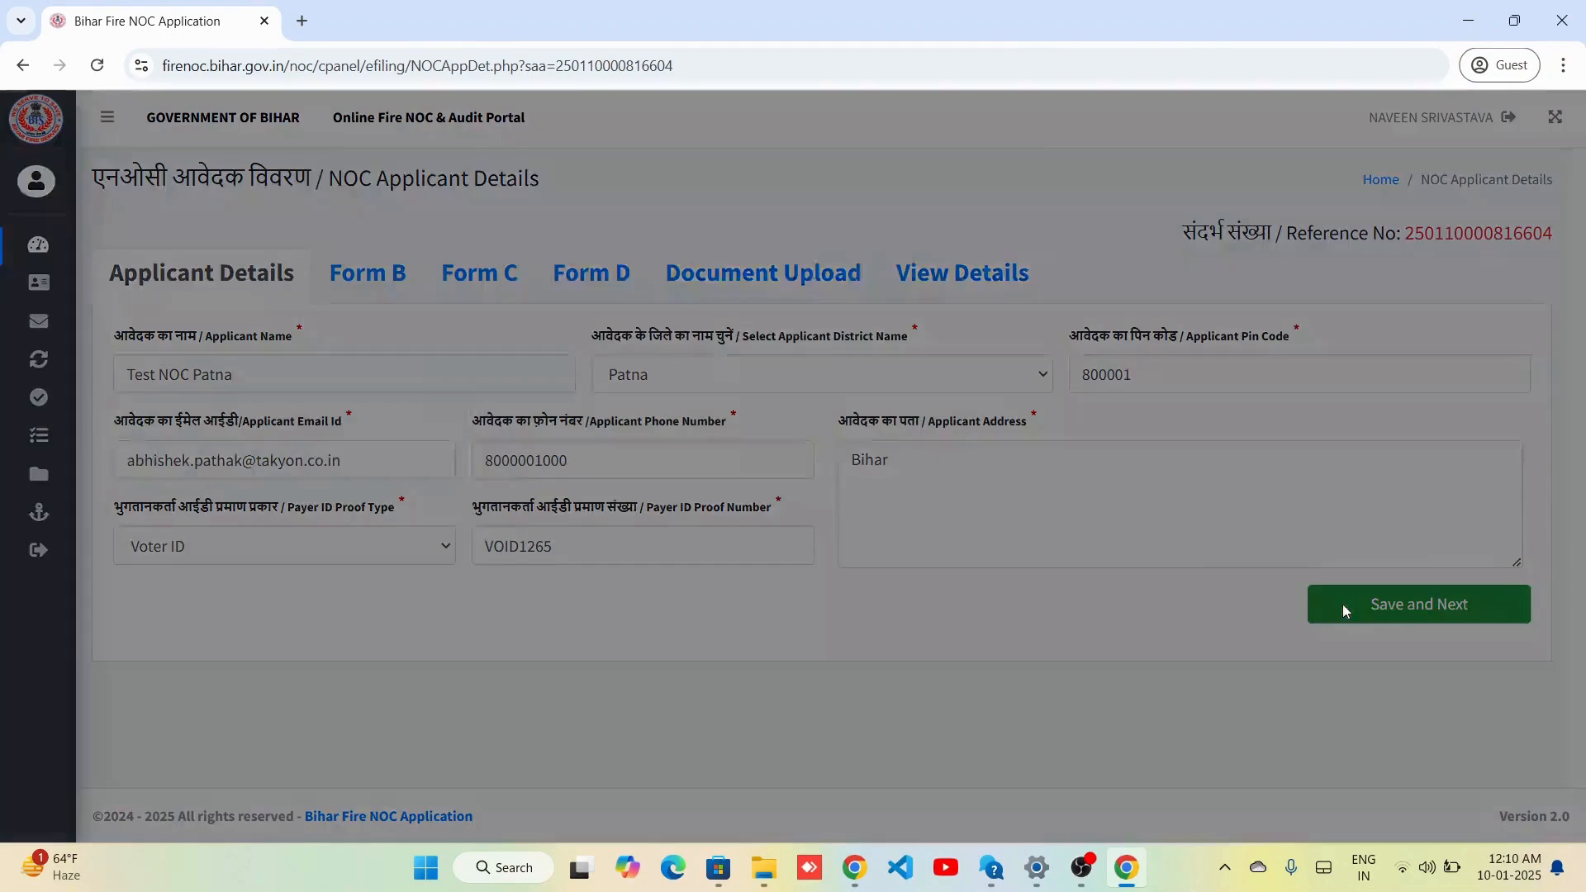
pyautogui.click(1341, 603)
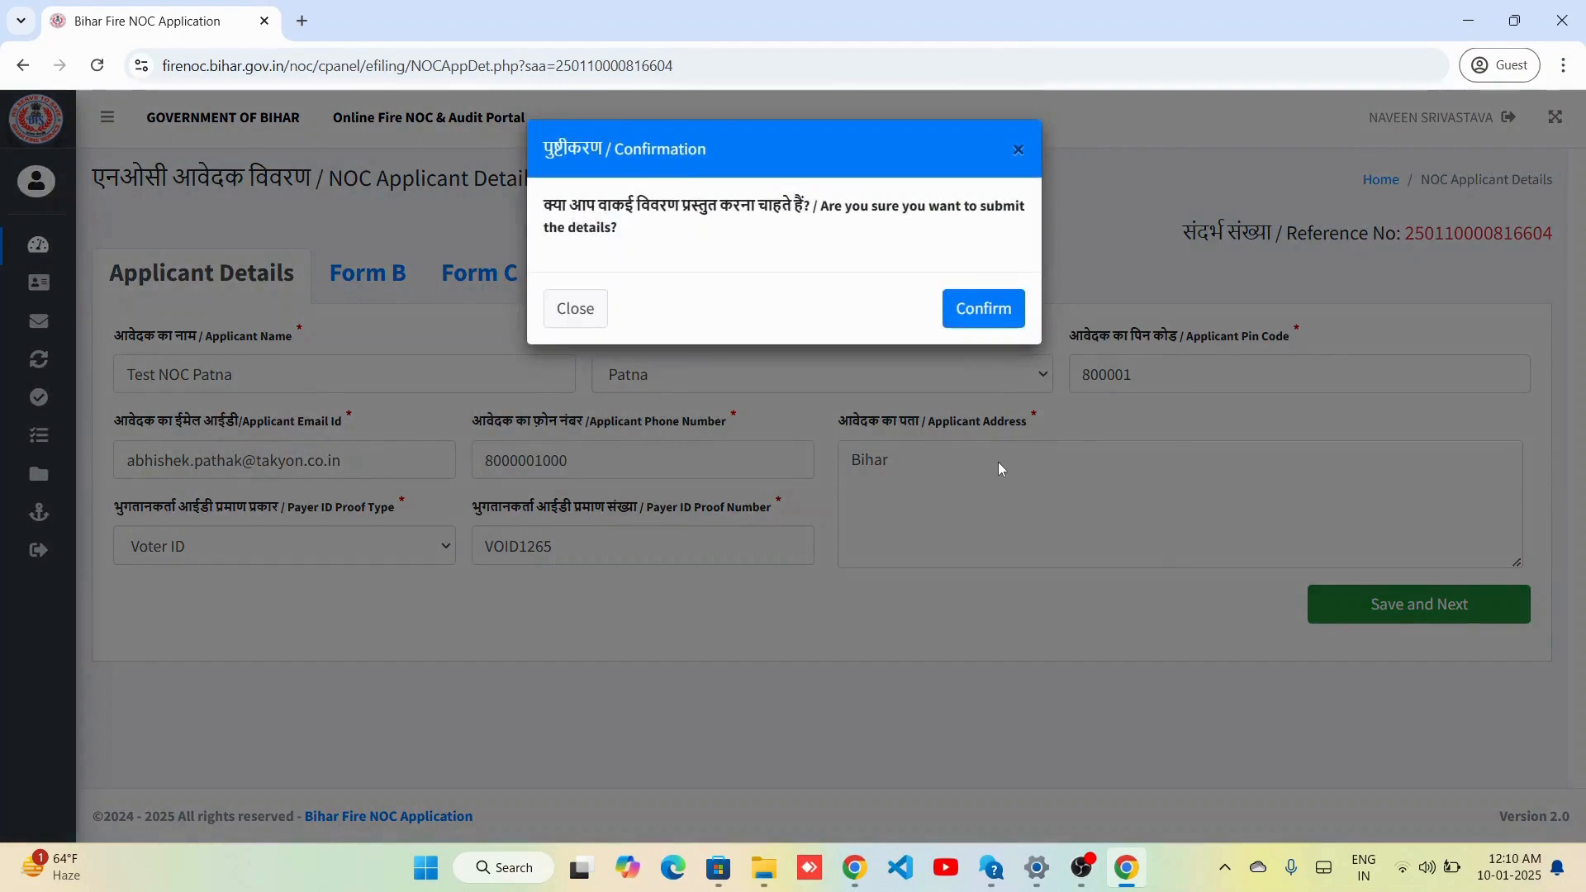
pyautogui.click(957, 320)
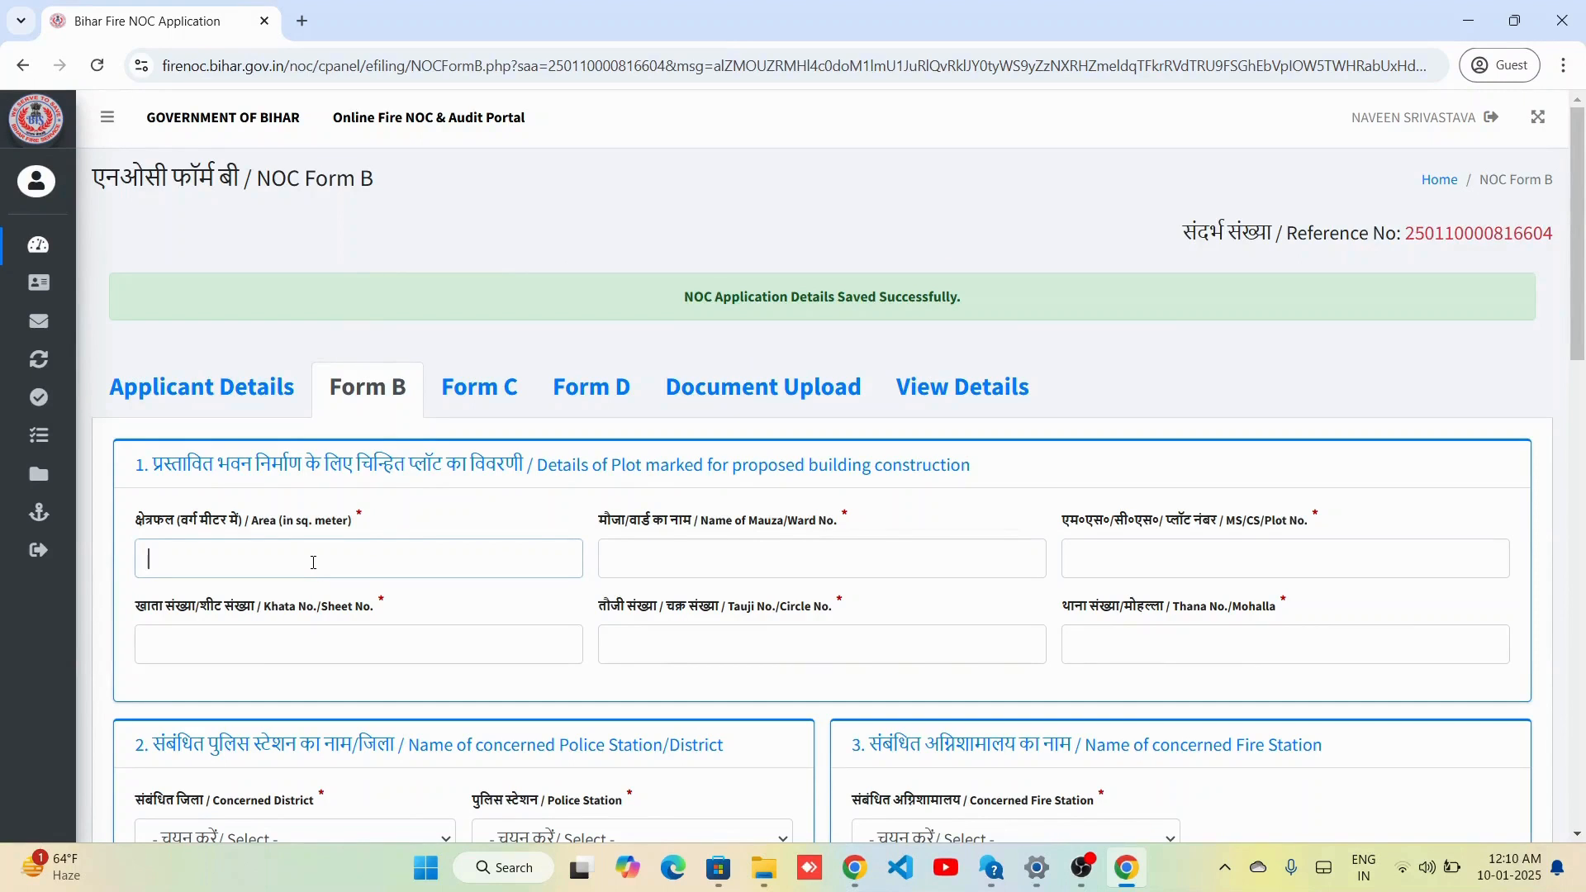
# Enter plot area 152, Mauza Test Mauza, plot 20, khata 33, tauji 201 and thana 123.
pyautogui.write('152')
pyautogui.press('Tab')
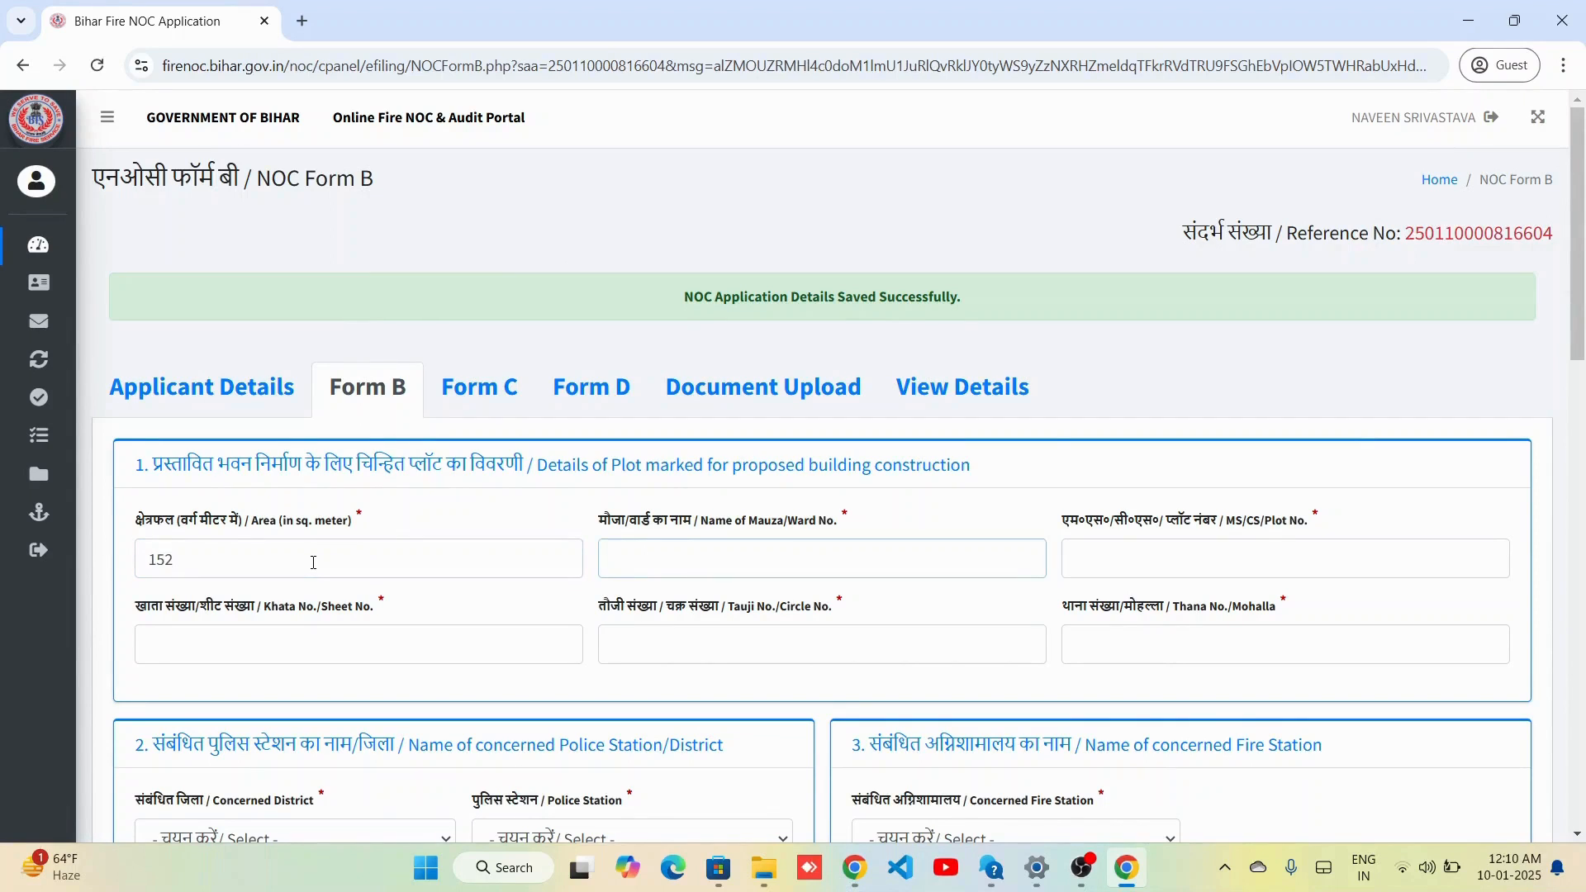
pyautogui.write('Test Mauza')
pyautogui.press('Tab')
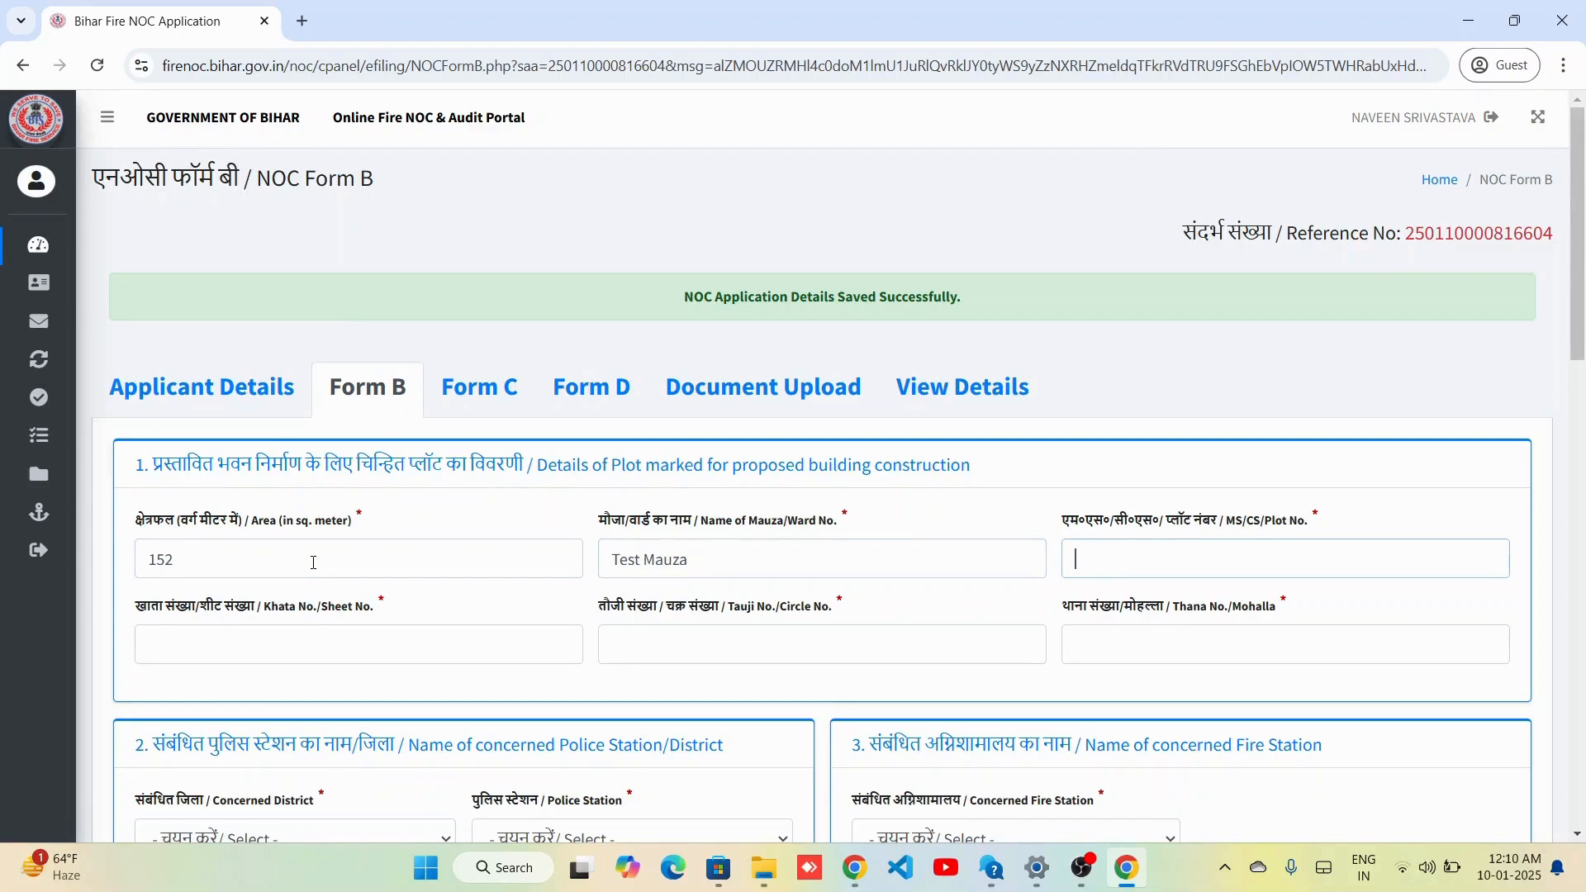
pyautogui.write('20')
pyautogui.press('Tab')
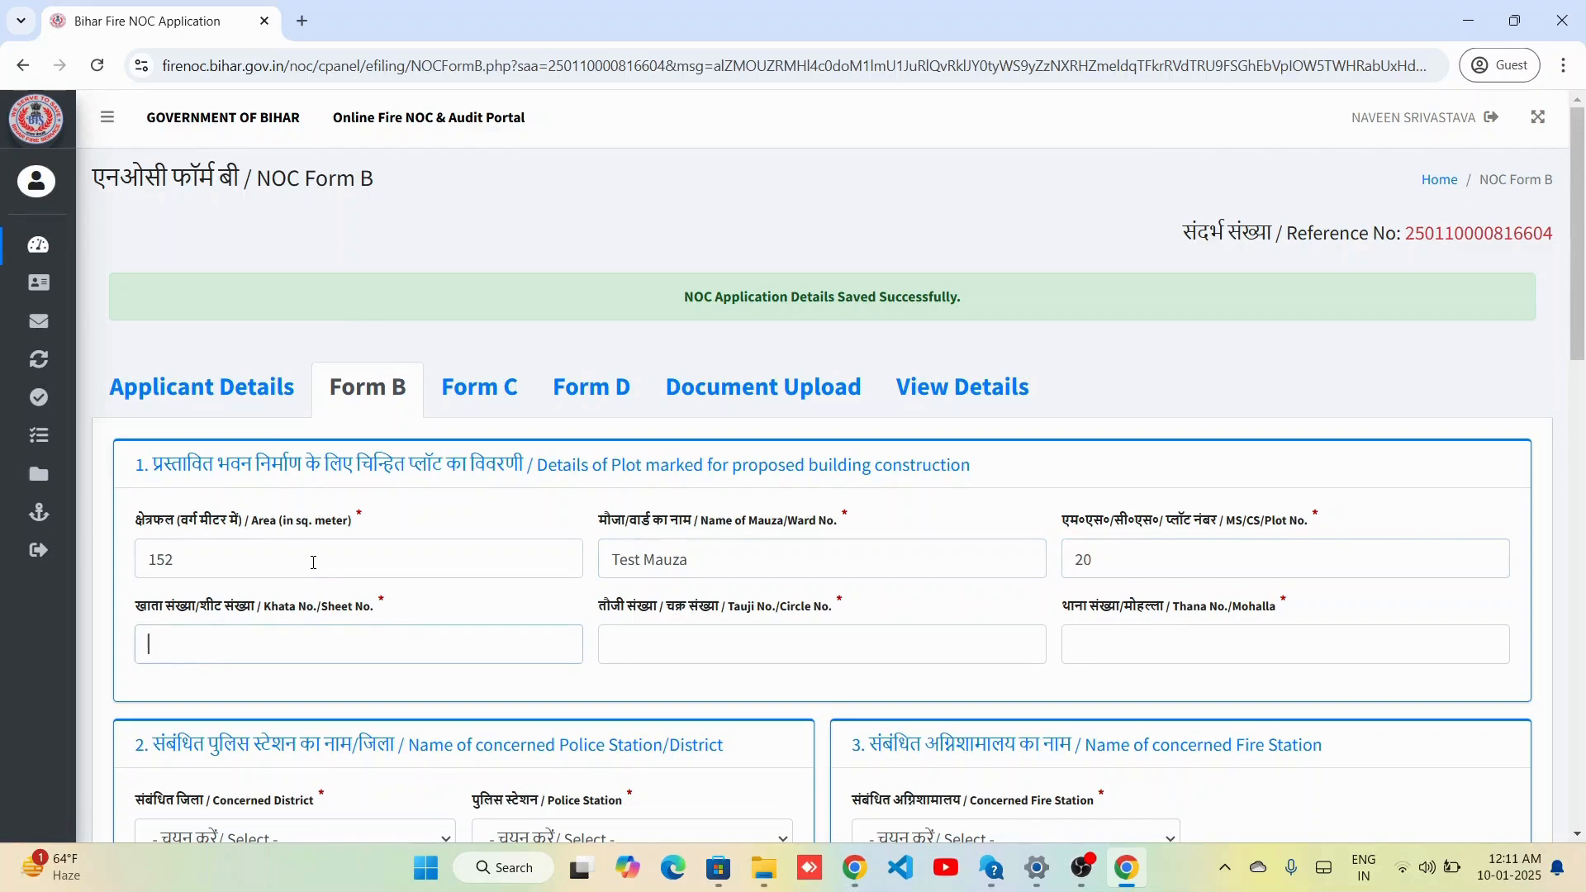
pyautogui.write('33')
pyautogui.press('Tab')
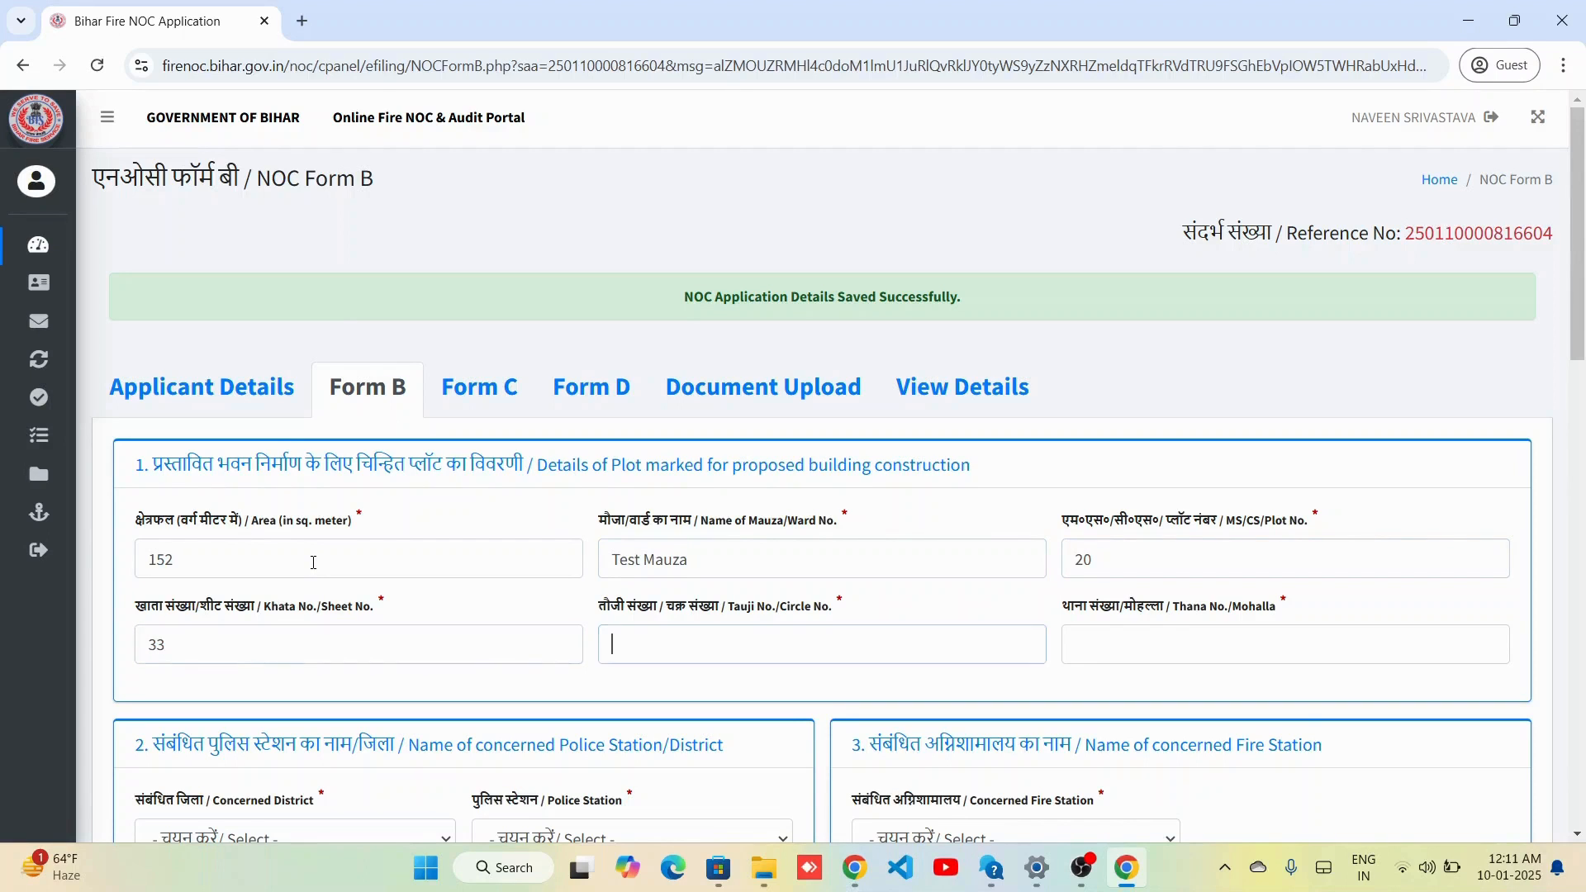
pyautogui.write('201')
pyautogui.press('Tab')
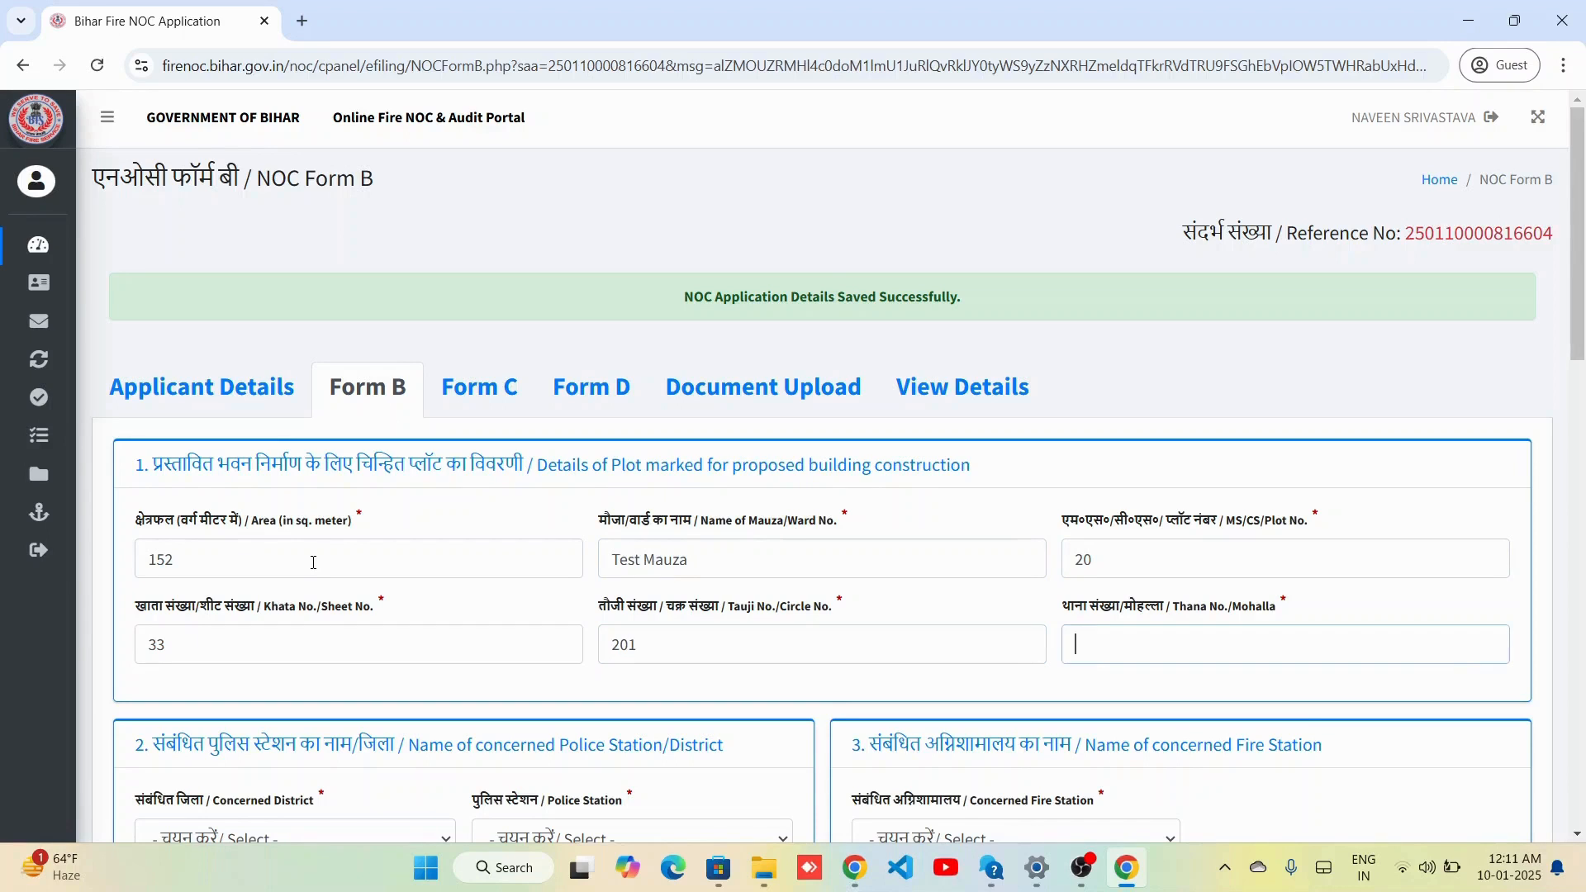
pyautogui.write('123')
pyautogui.press('Tab')
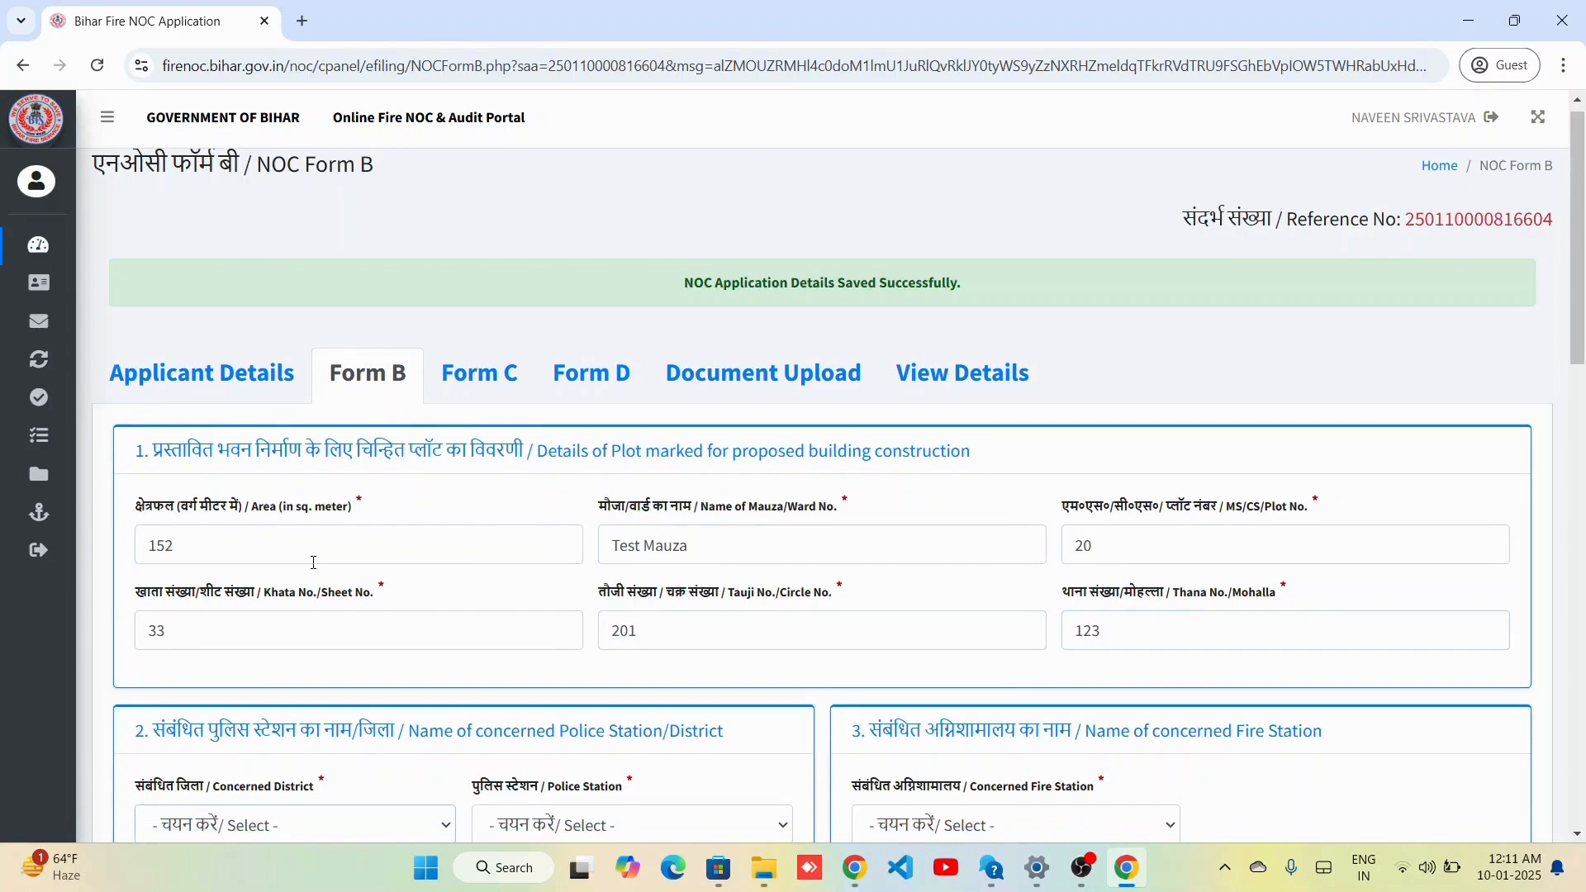
pyautogui.scroll(-1, 314, 562)
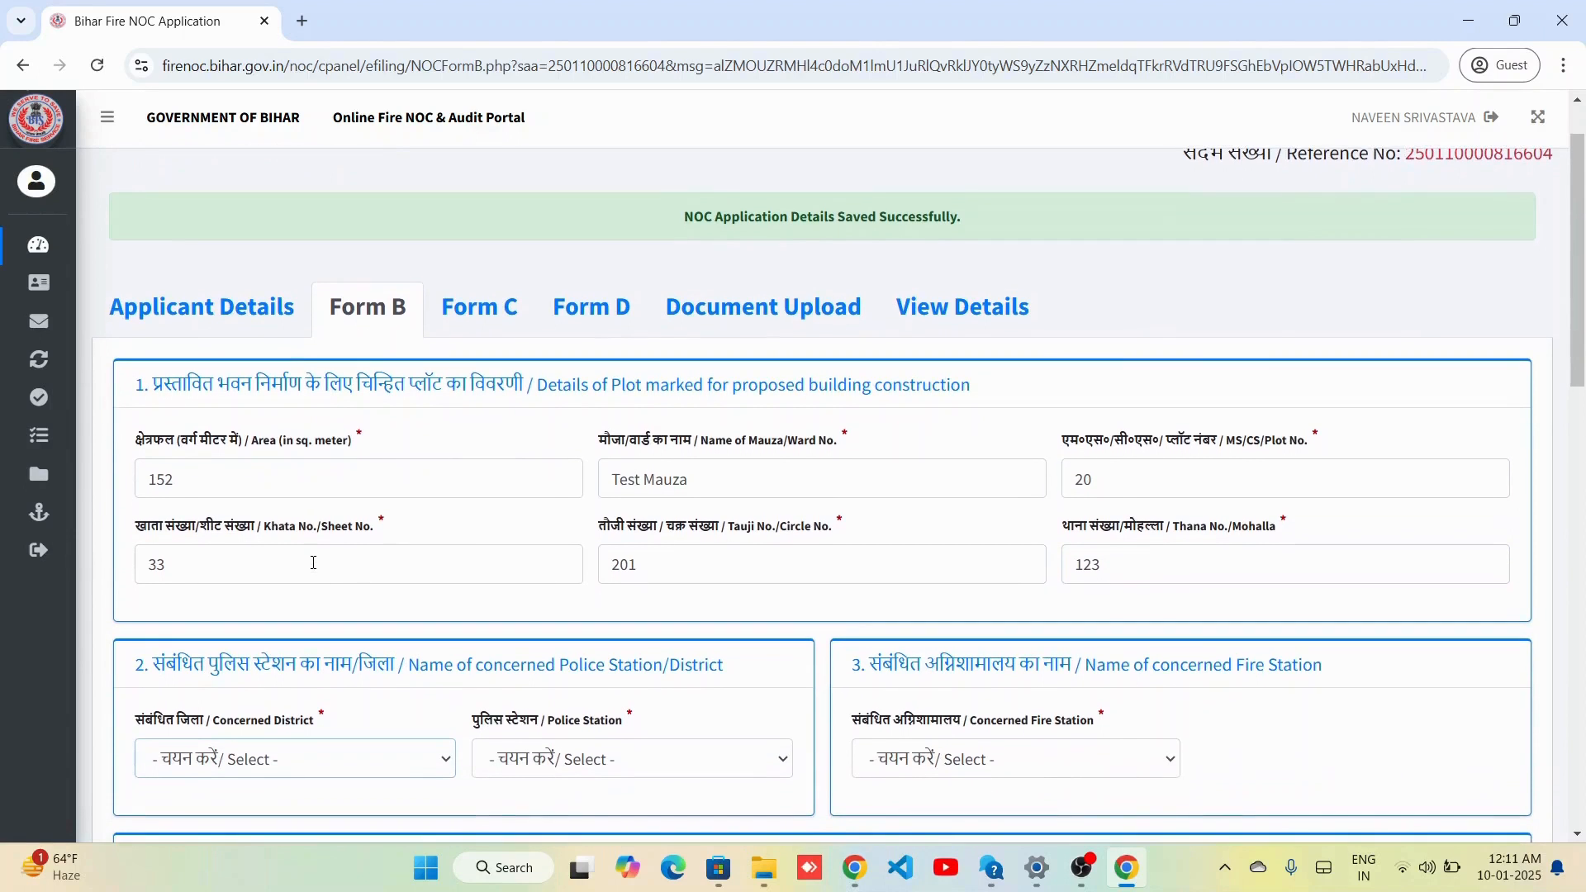
# Select Patna district, Patliputra police station and Patna City fire station.
pyautogui.click(308, 769)
pyautogui.press('Down')
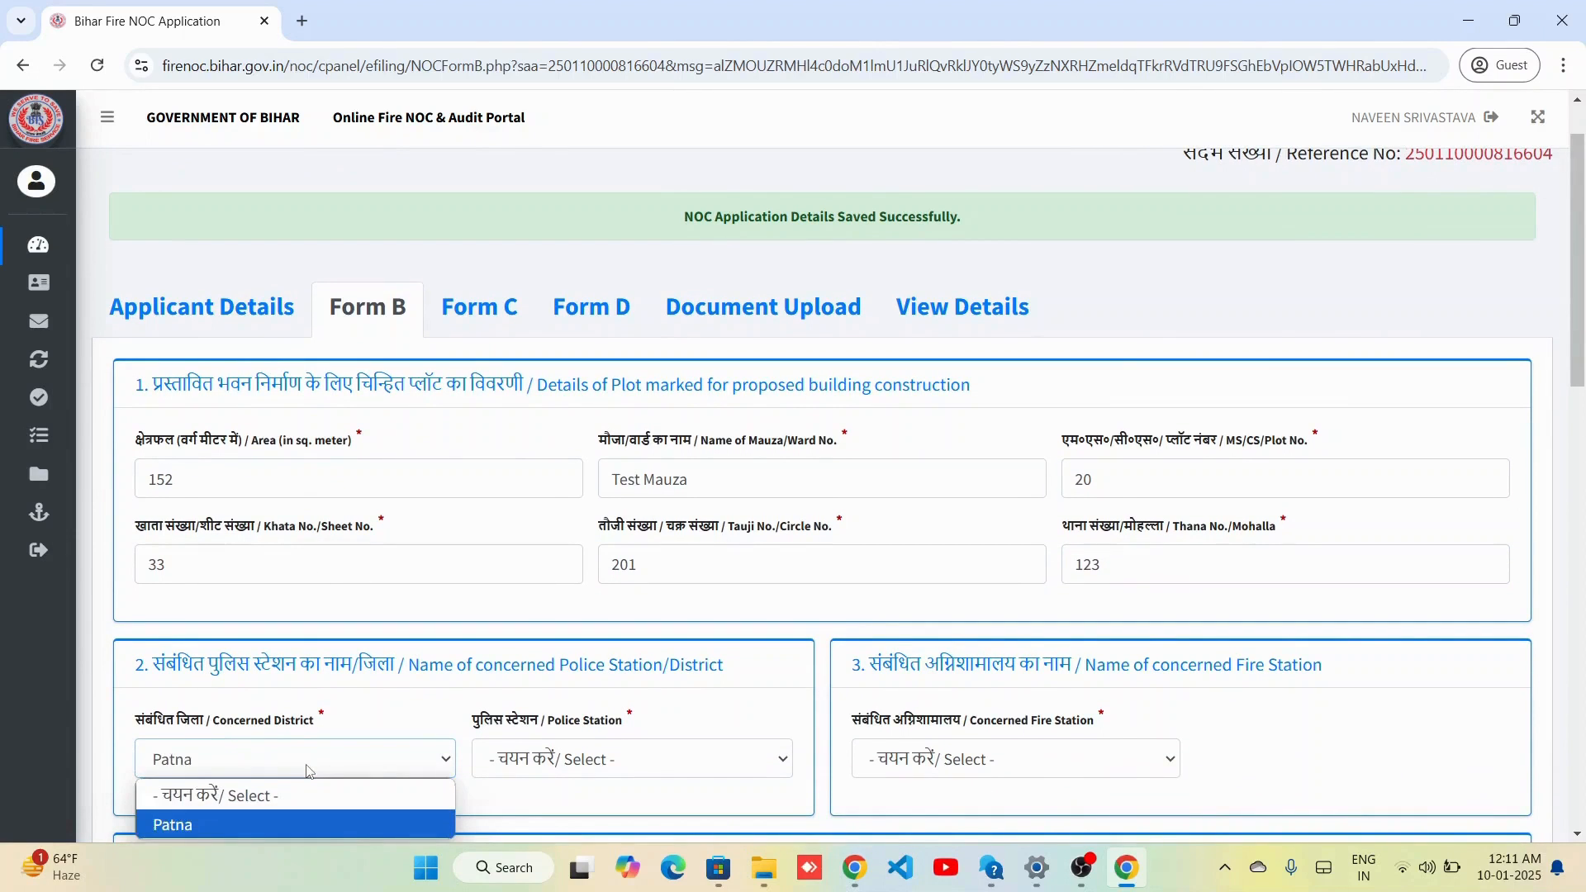
pyautogui.press('Return')
pyautogui.click(578, 760)
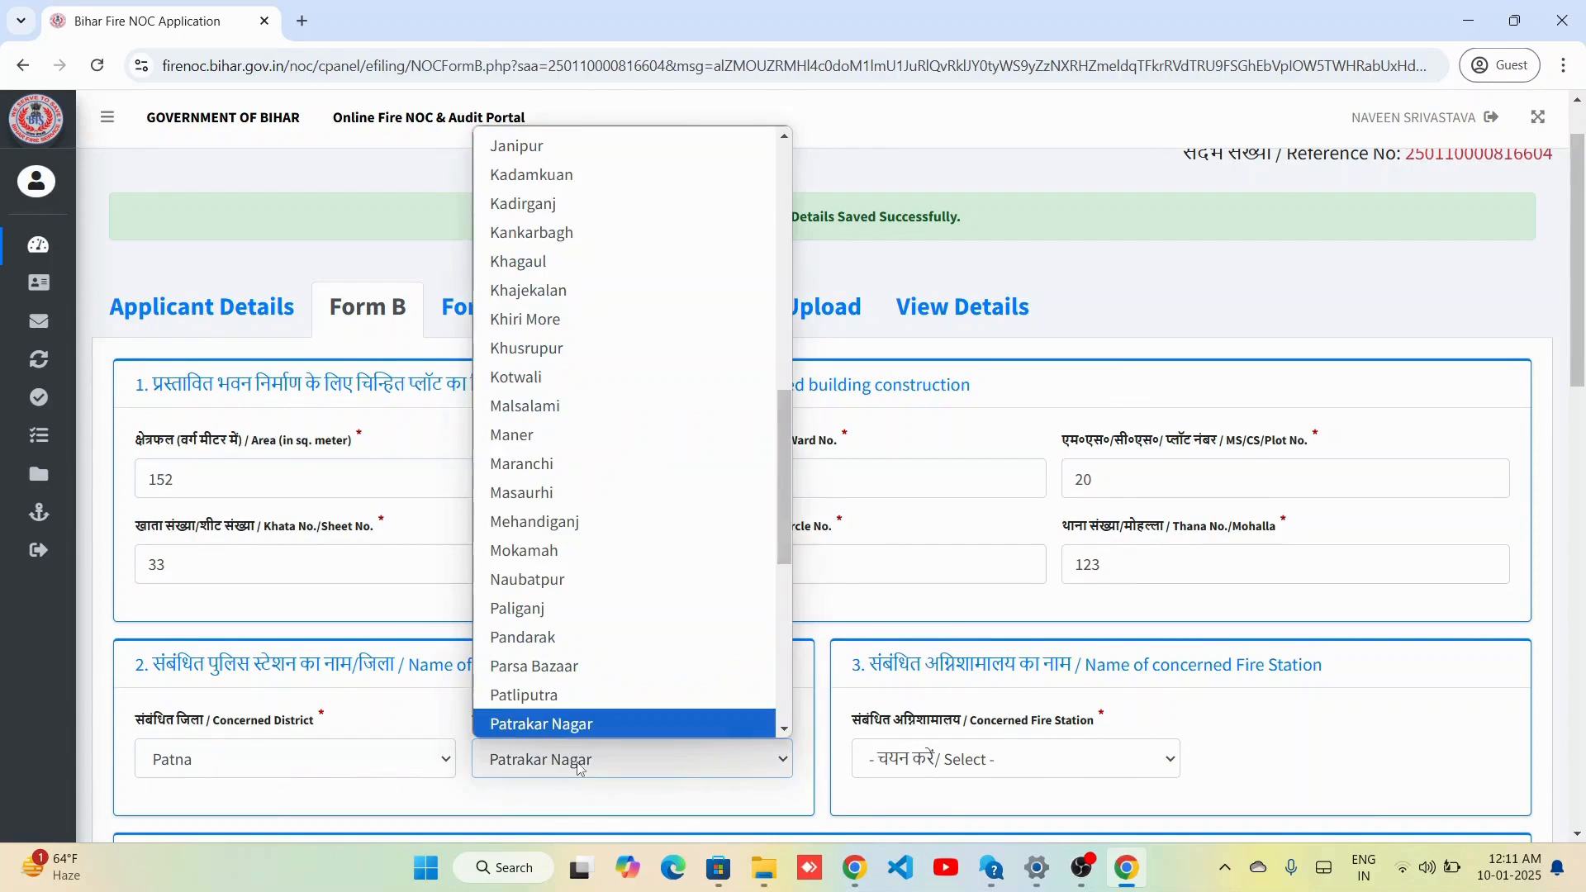
pyautogui.click(617, 701)
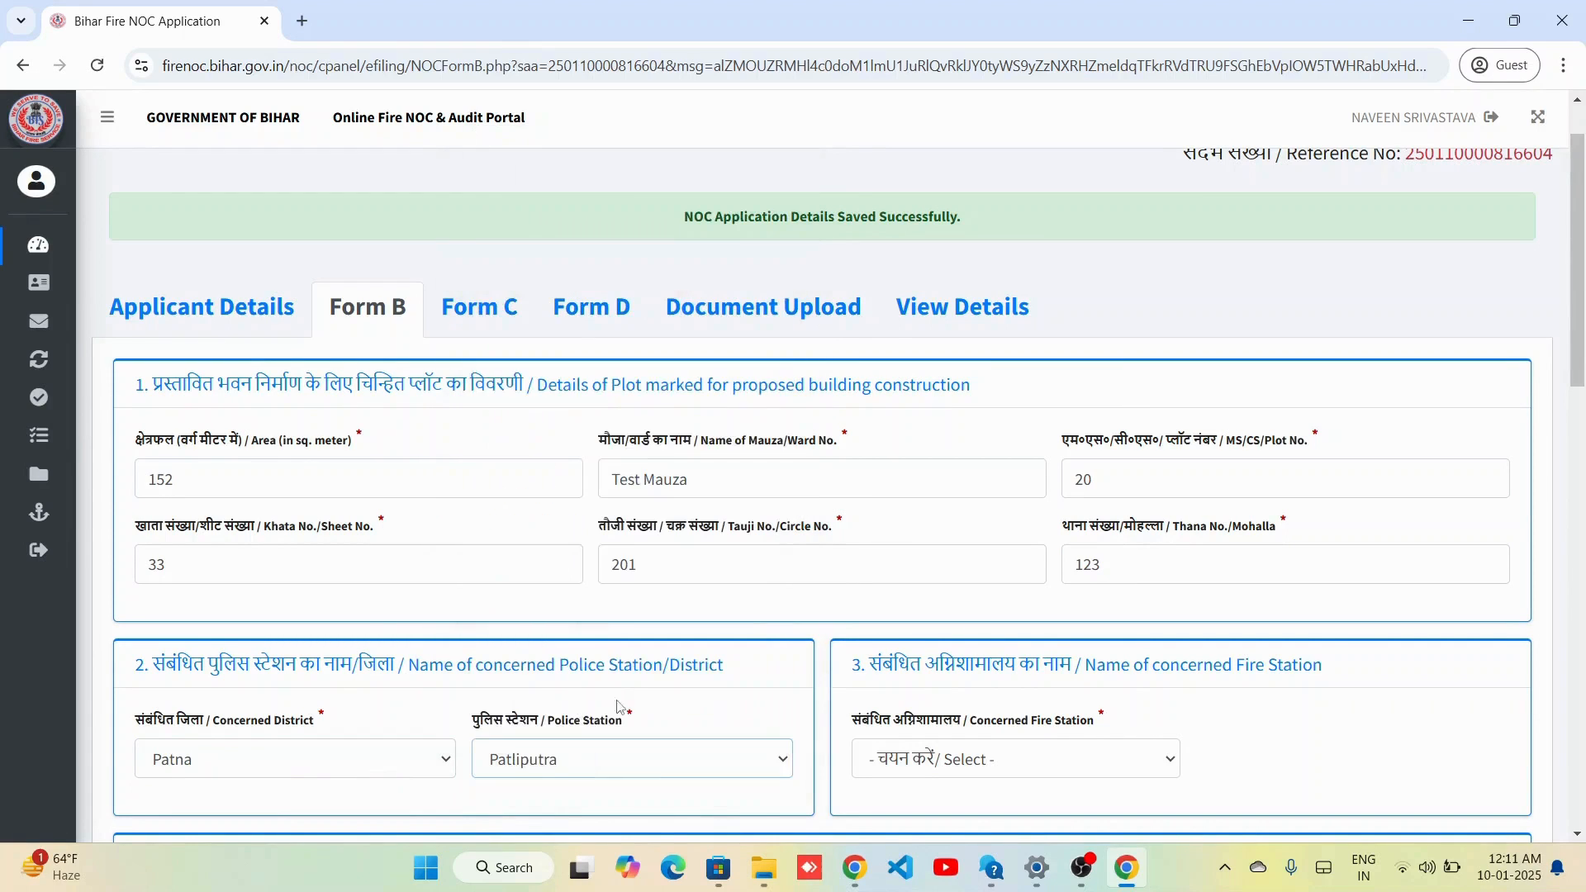
pyautogui.click(947, 761)
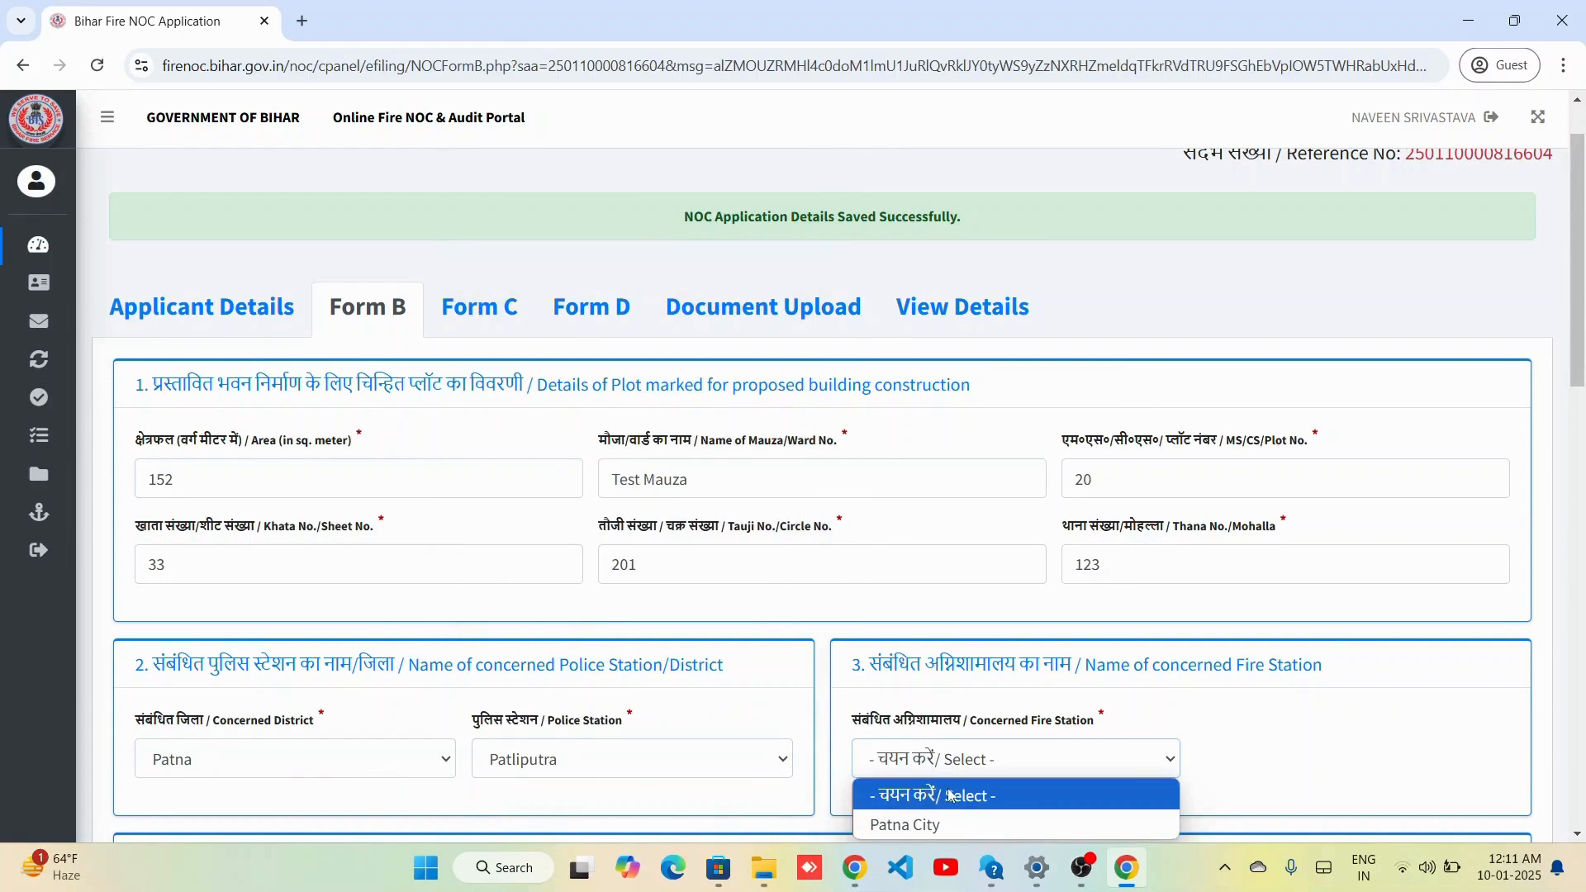
pyautogui.click(953, 824)
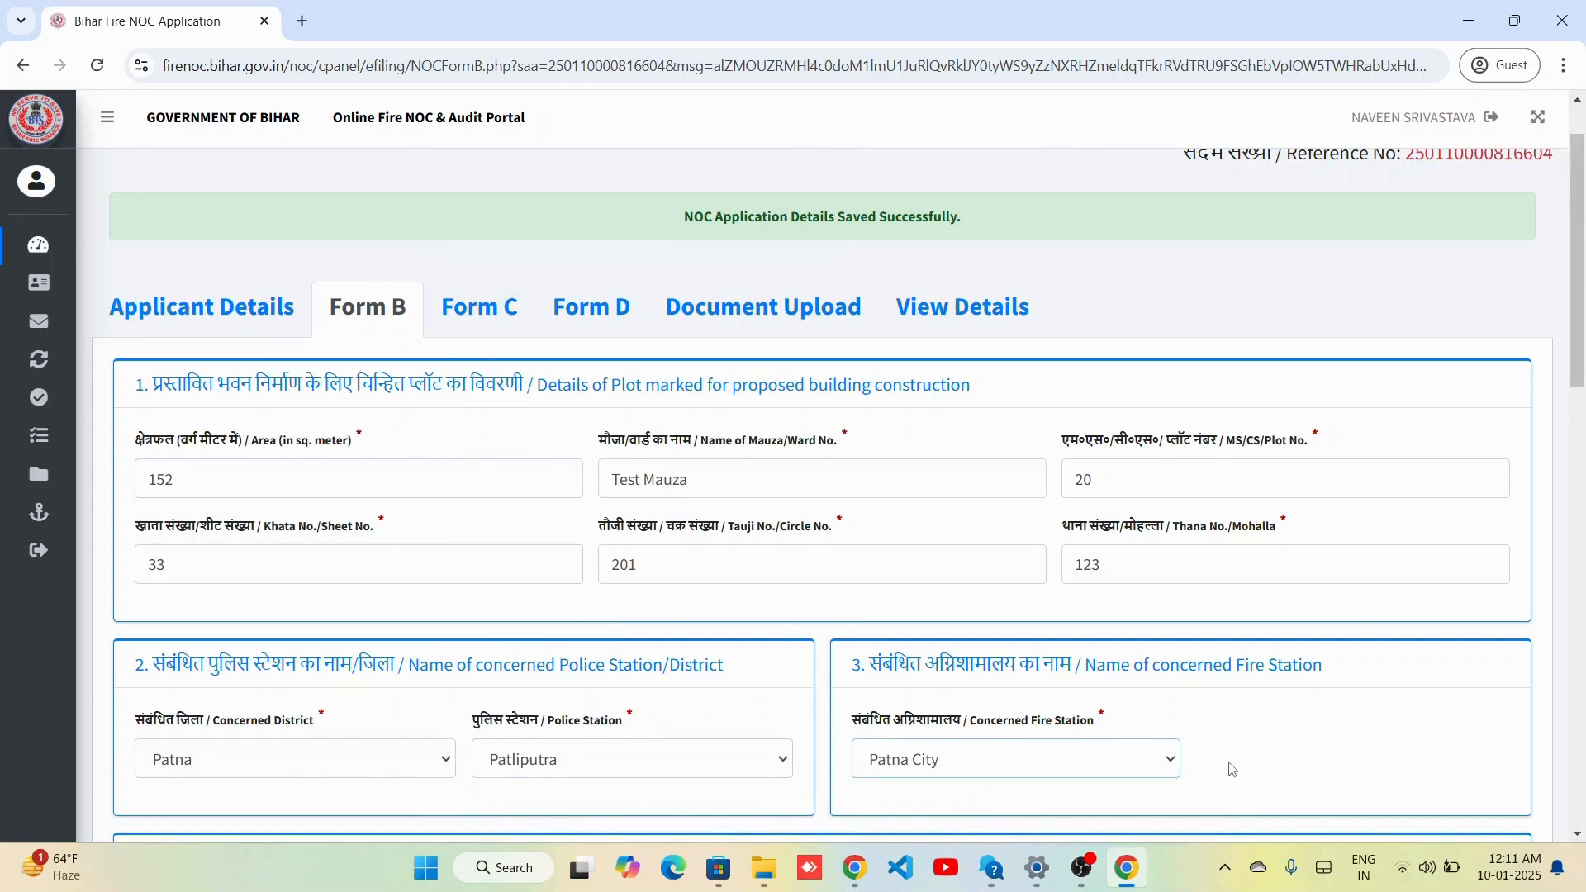
# Enter the route as 'Test Route' and choose River as the nearest water source.
pyautogui.scroll(-3, 1230, 768)
pyautogui.scroll(-3, 1231, 768)
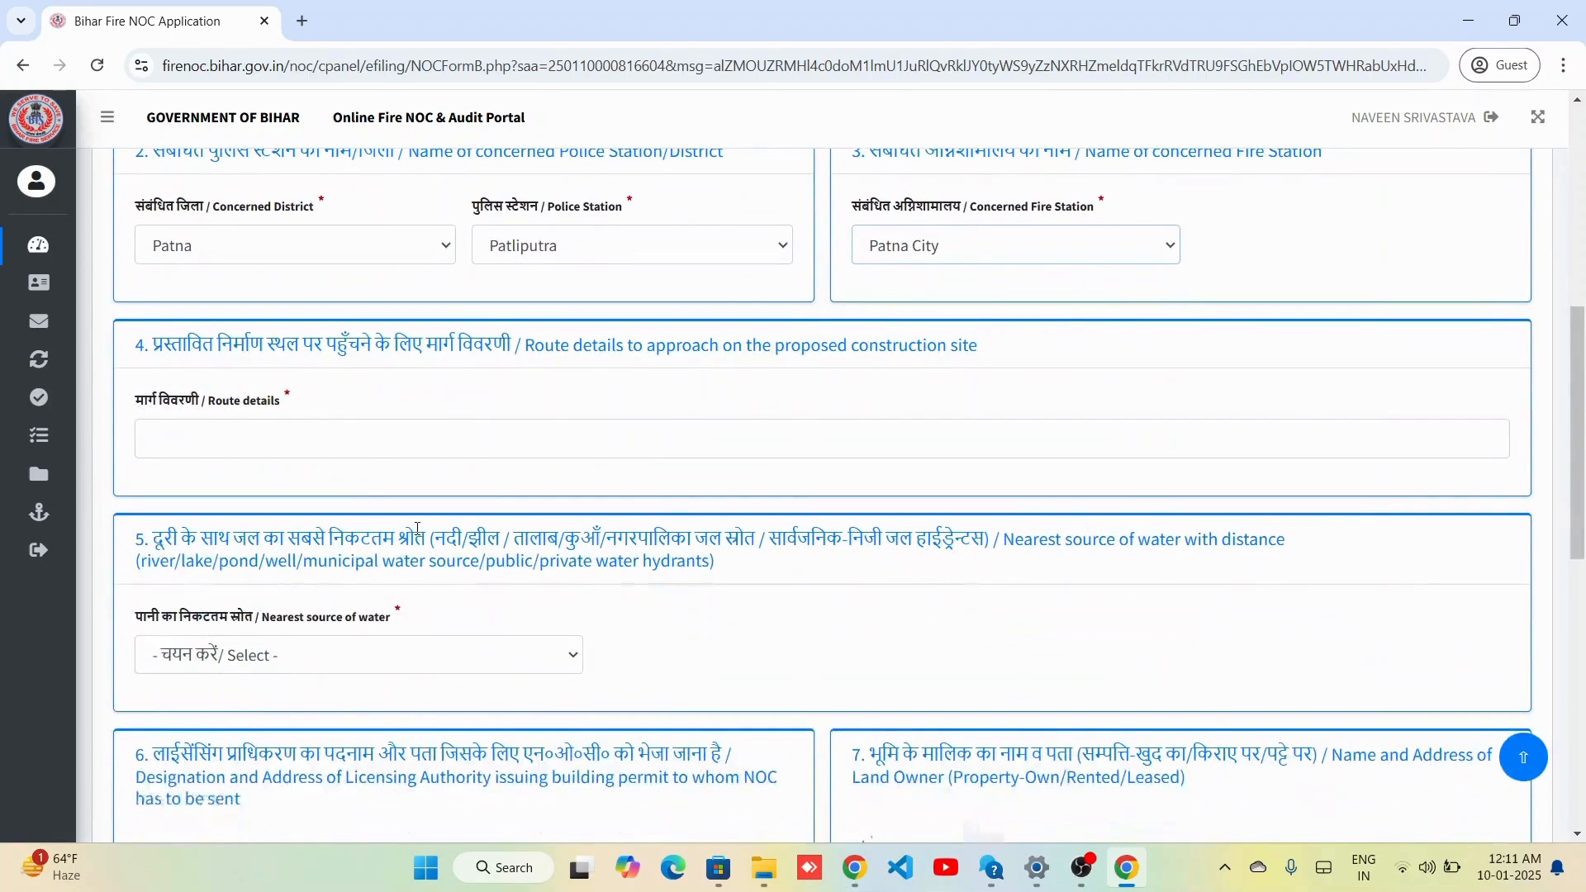
pyautogui.click(322, 438)
pyautogui.write('Test')
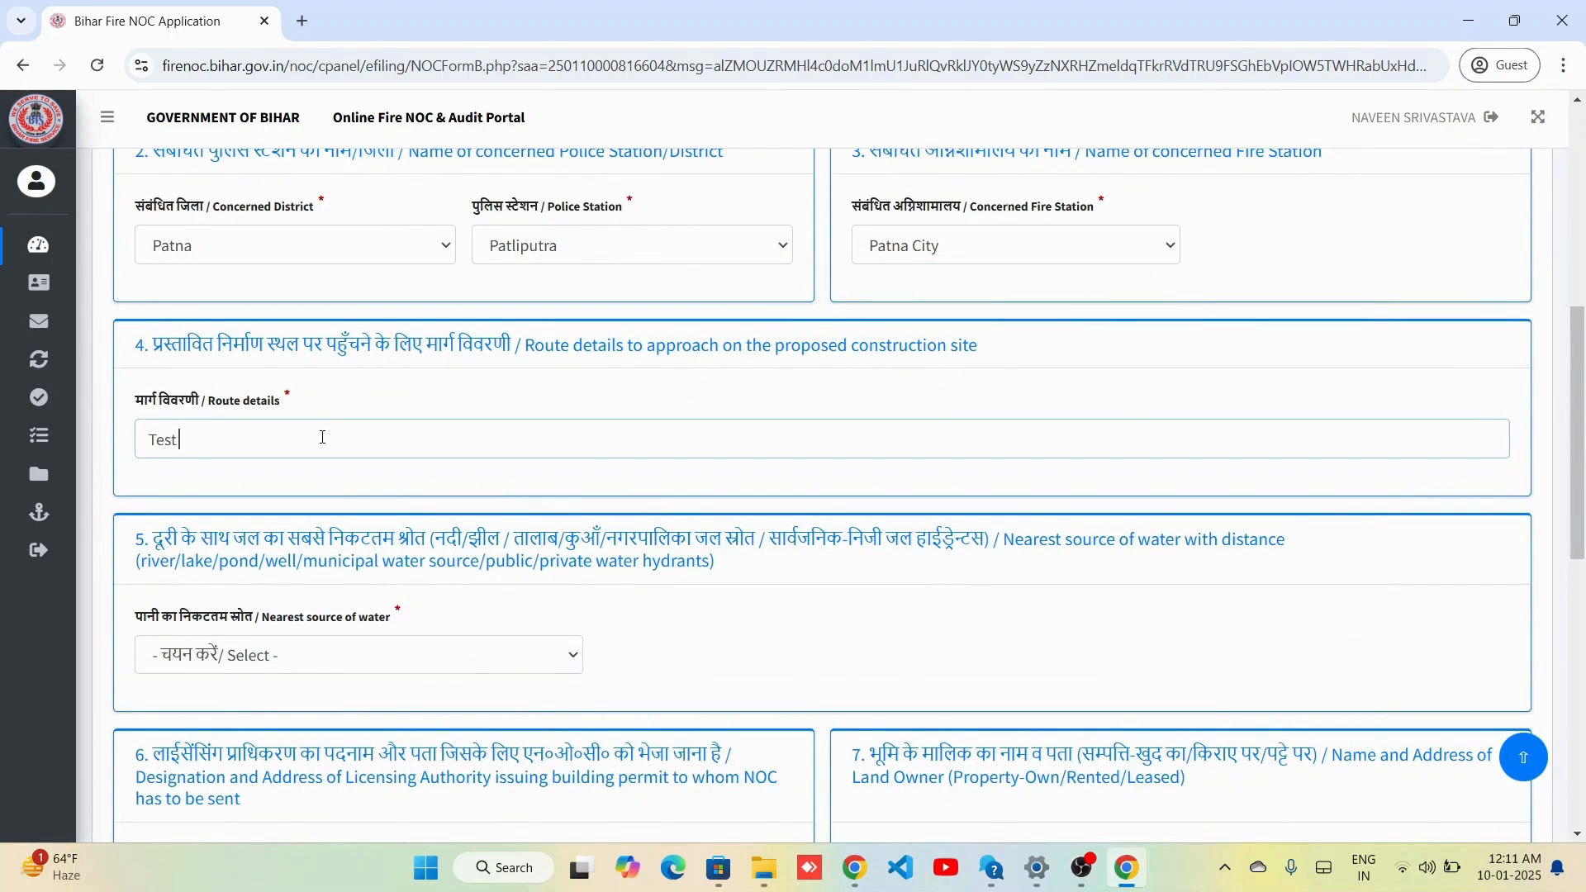
pyautogui.write(' Route')
pyautogui.click(385, 657)
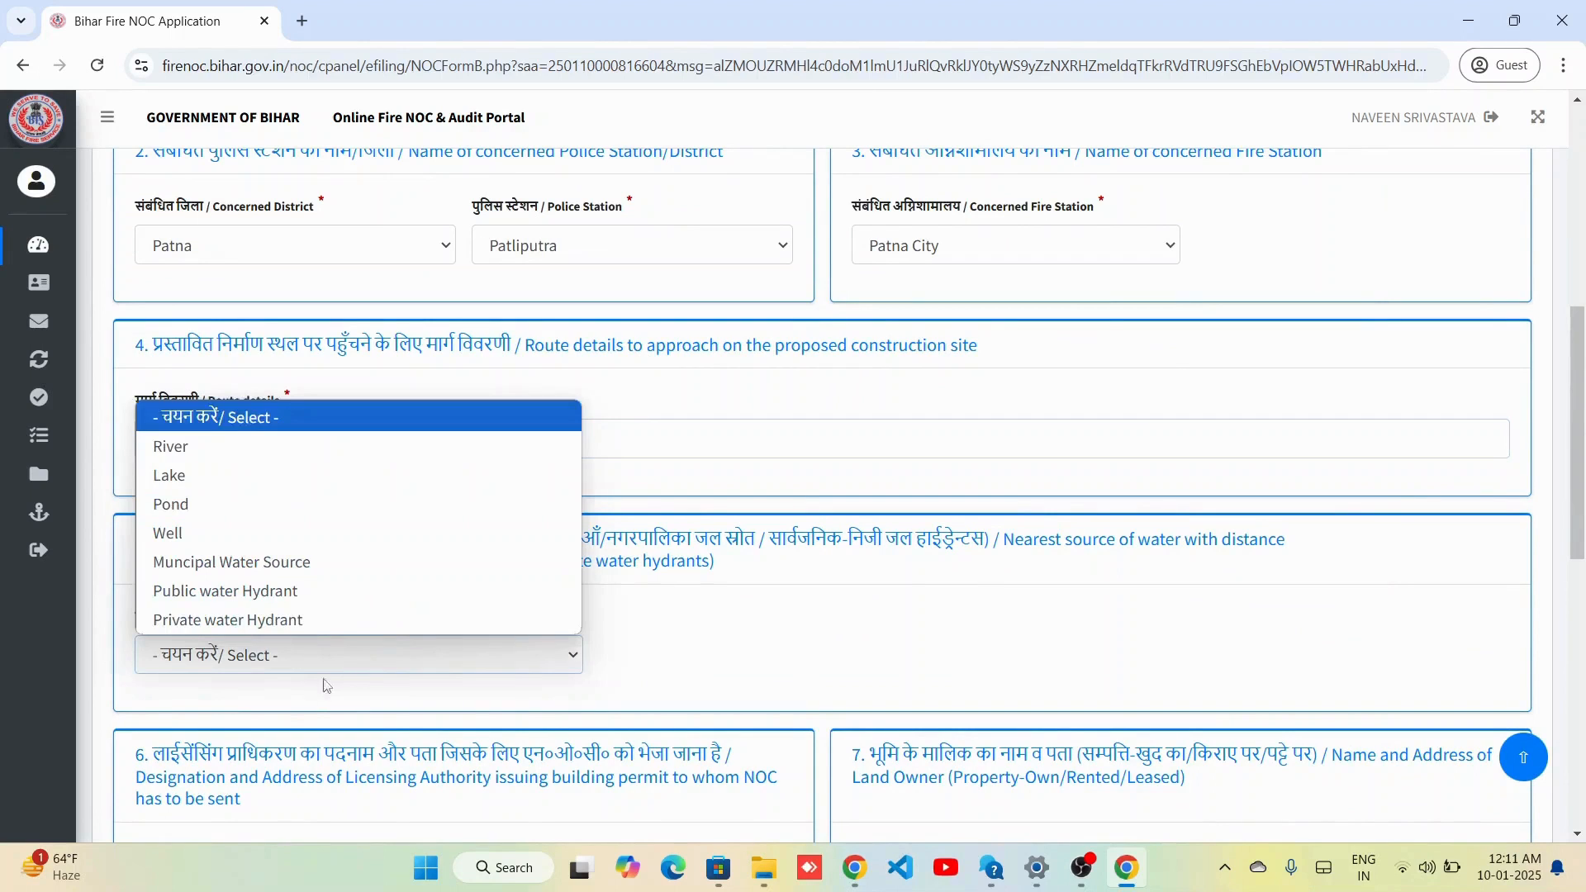
pyautogui.click(301, 451)
pyautogui.scroll(-3, 299, 451)
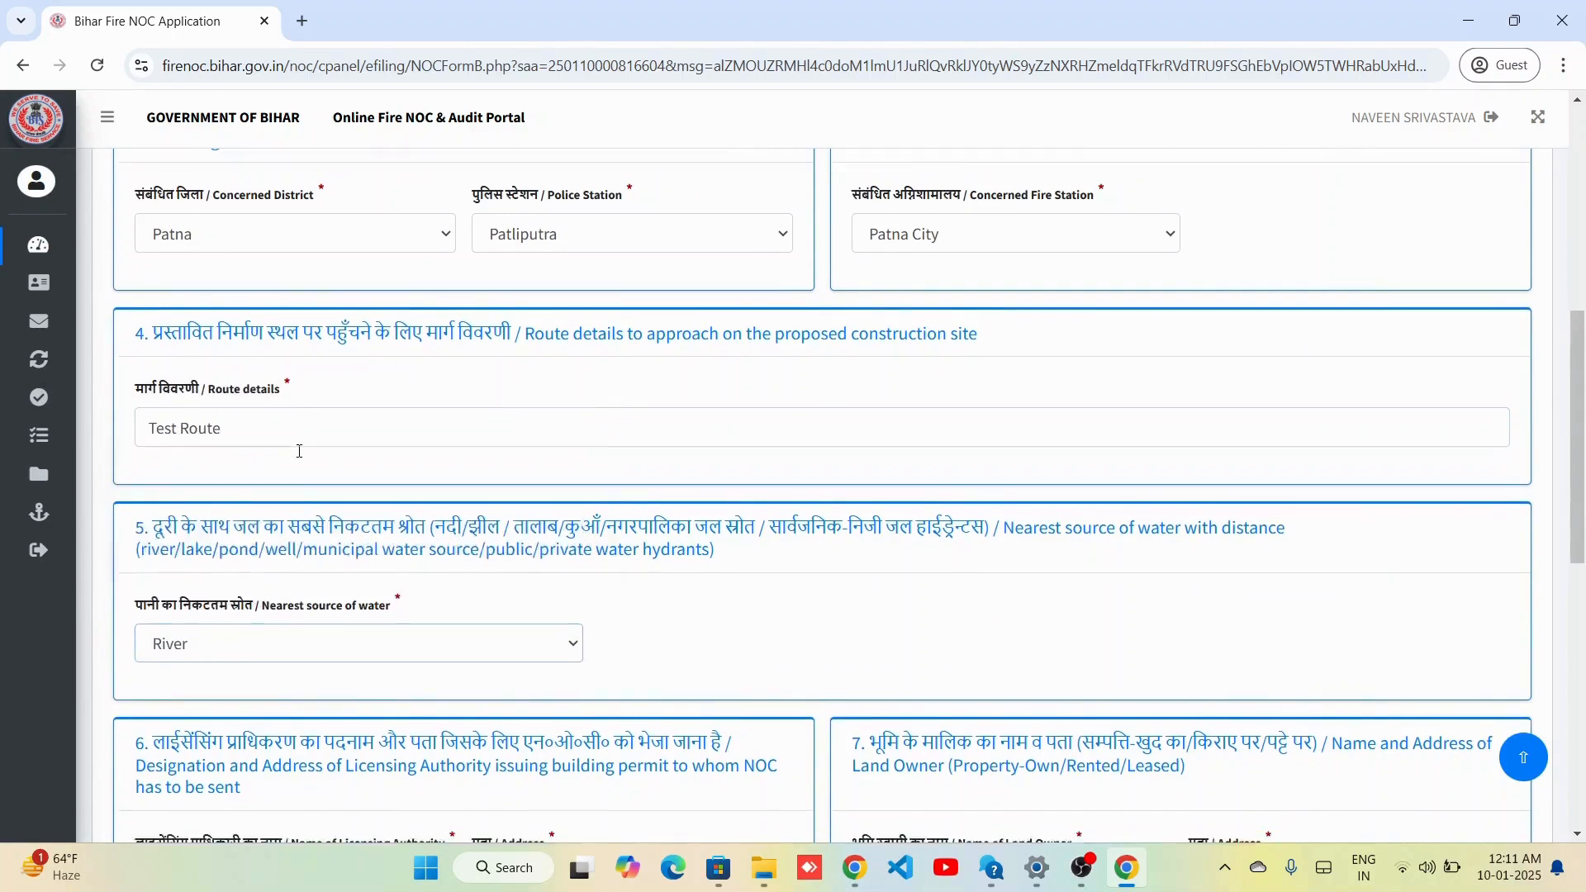
pyautogui.scroll(-3, 299, 450)
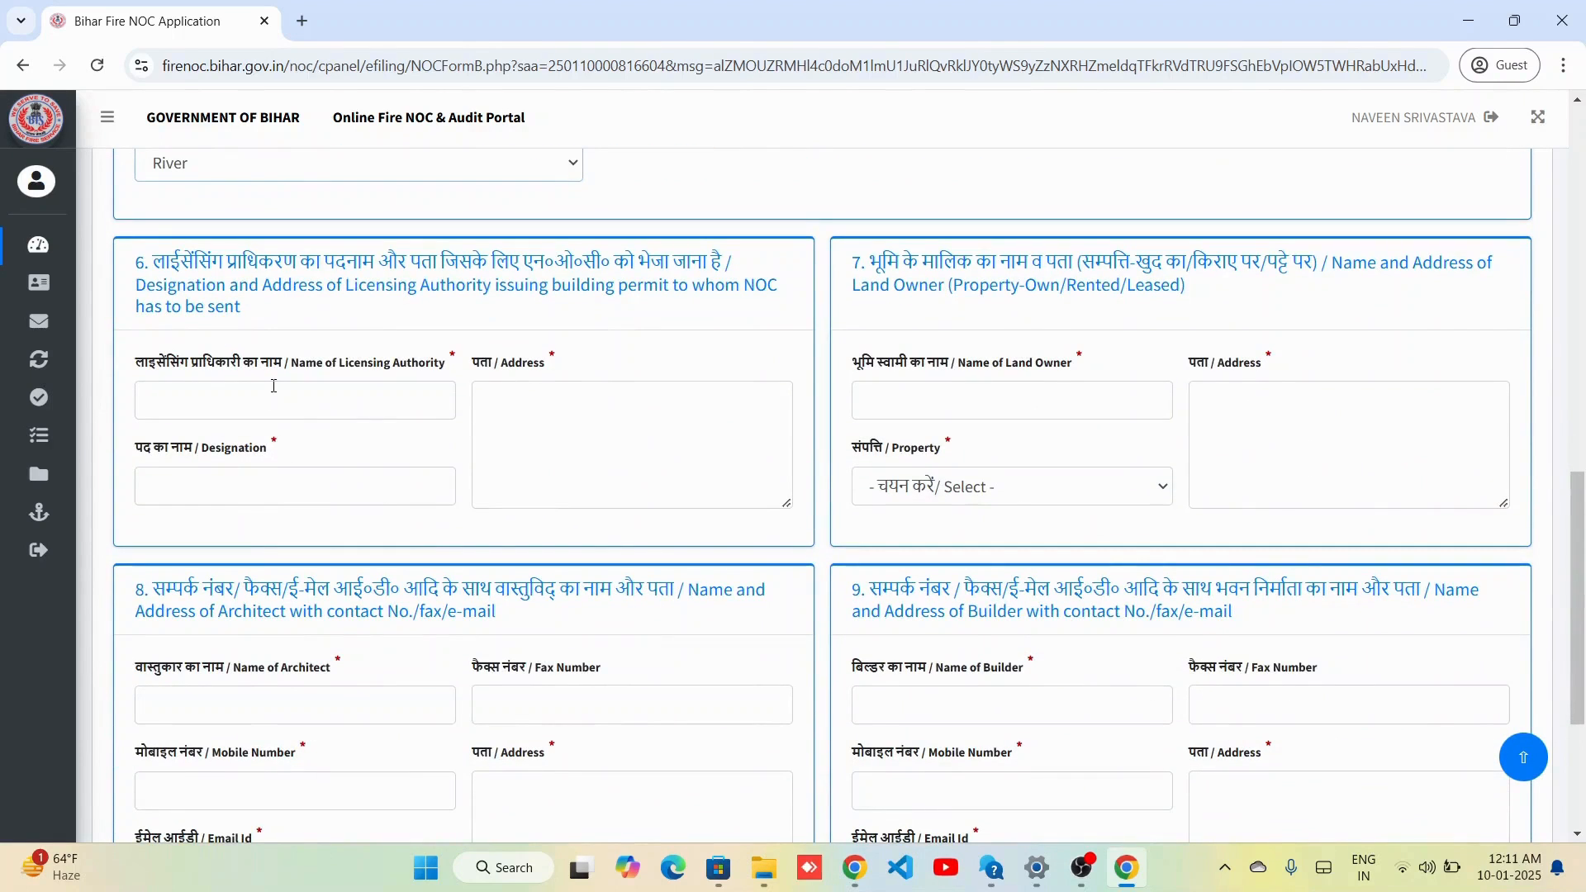
pyautogui.click(274, 386)
# Enter licensing authority Test LA, Test Desig, Bihar, and land owner Test LO, Own property, Bihar.
pyautogui.write('Test LA')
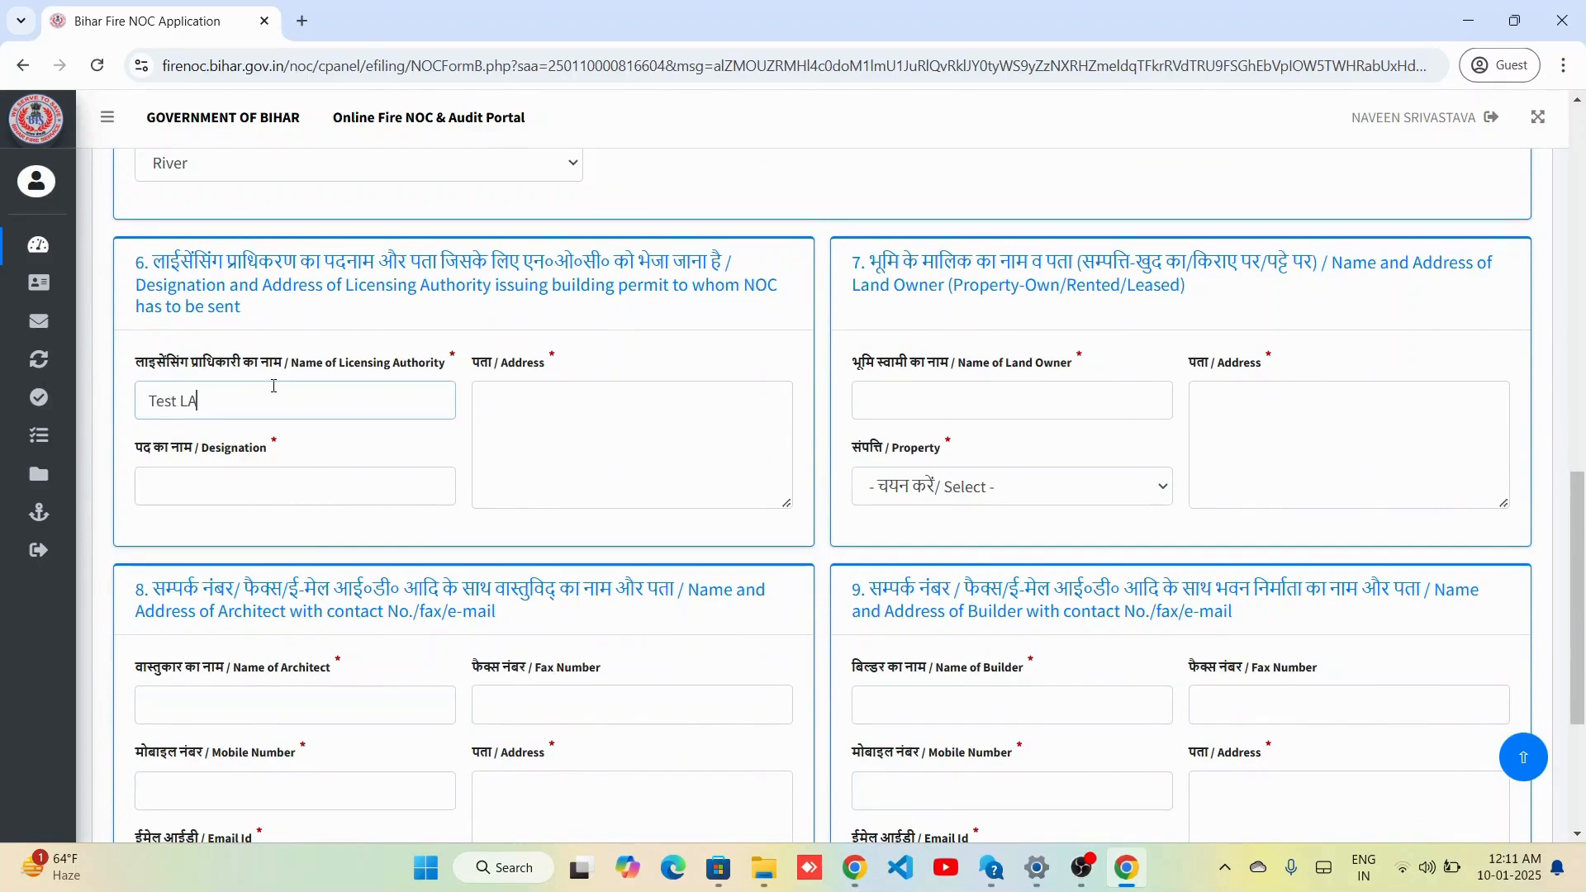
pyautogui.press('Tab')
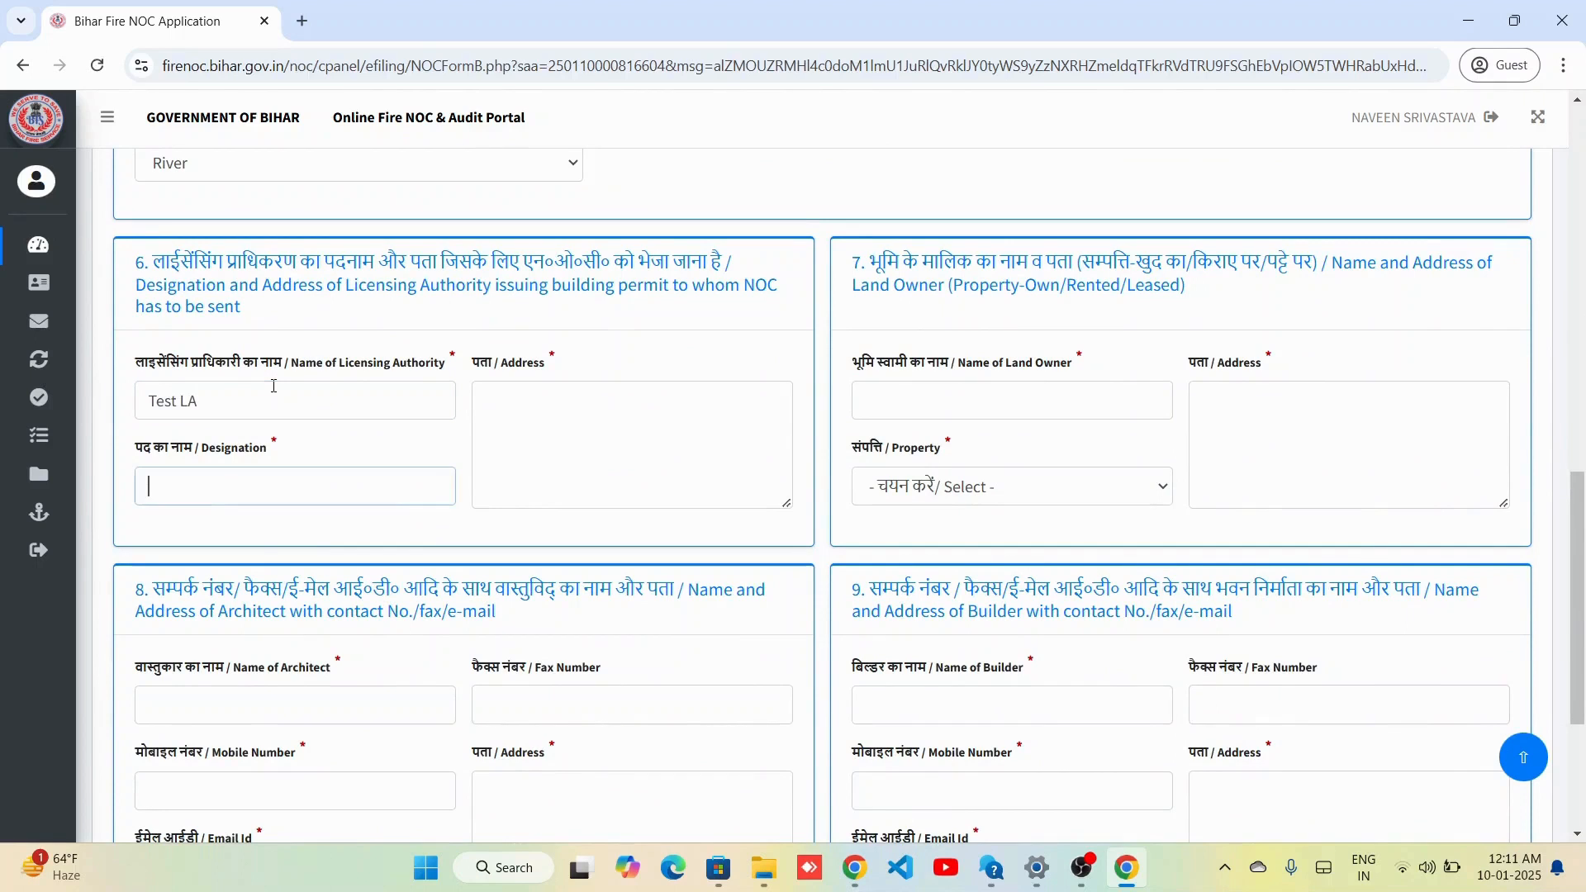
pyautogui.write('Test Desig')
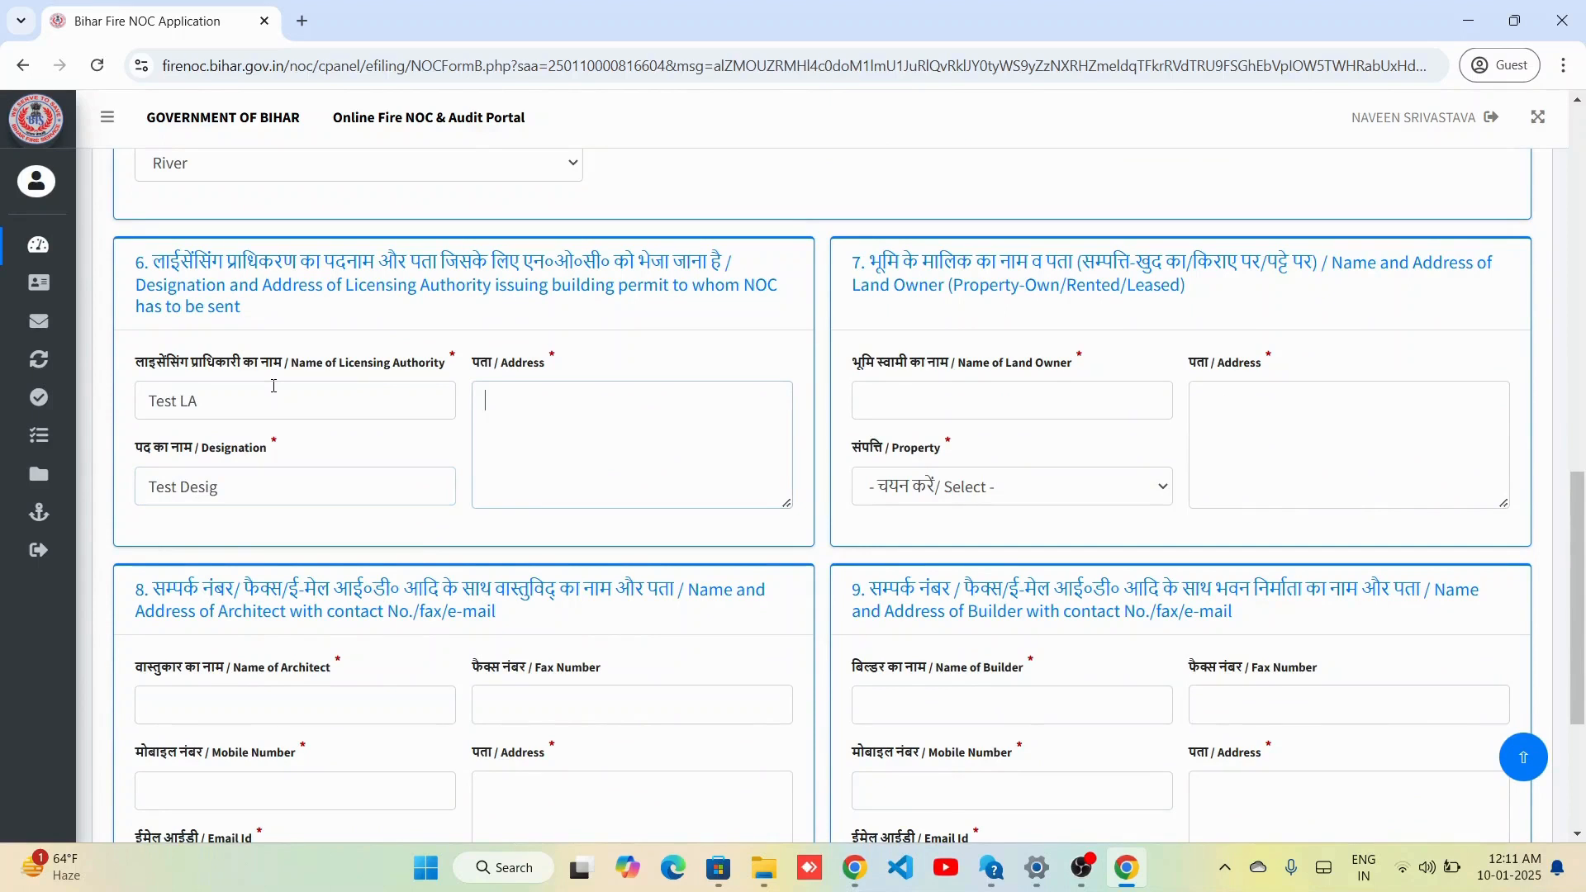
pyautogui.write('Bihar')
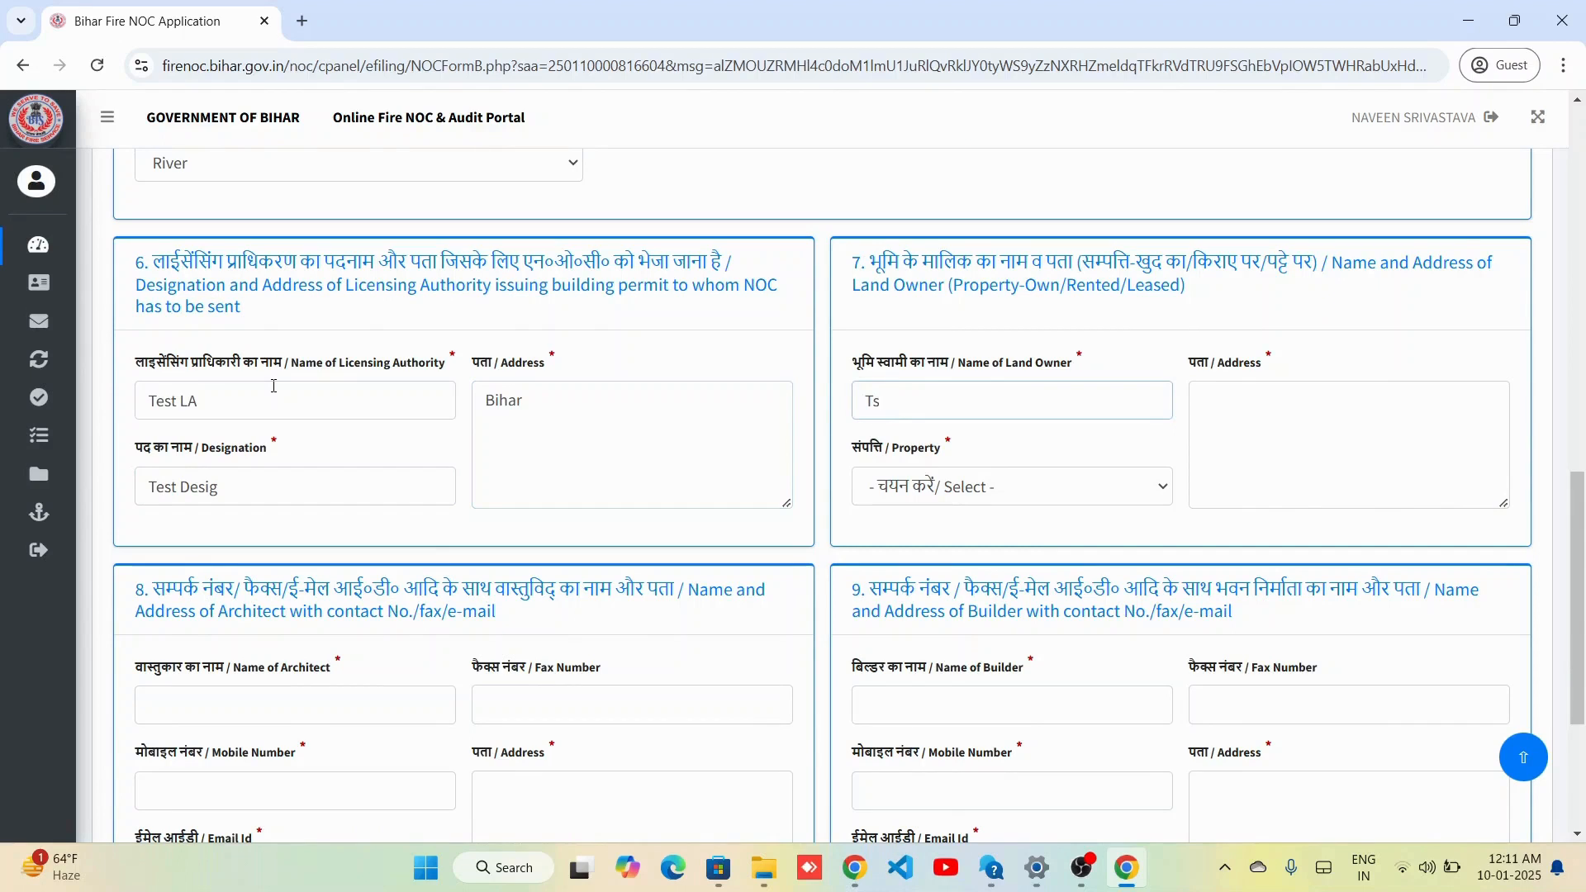
pyautogui.write('Test LO')
pyautogui.press('Tab')
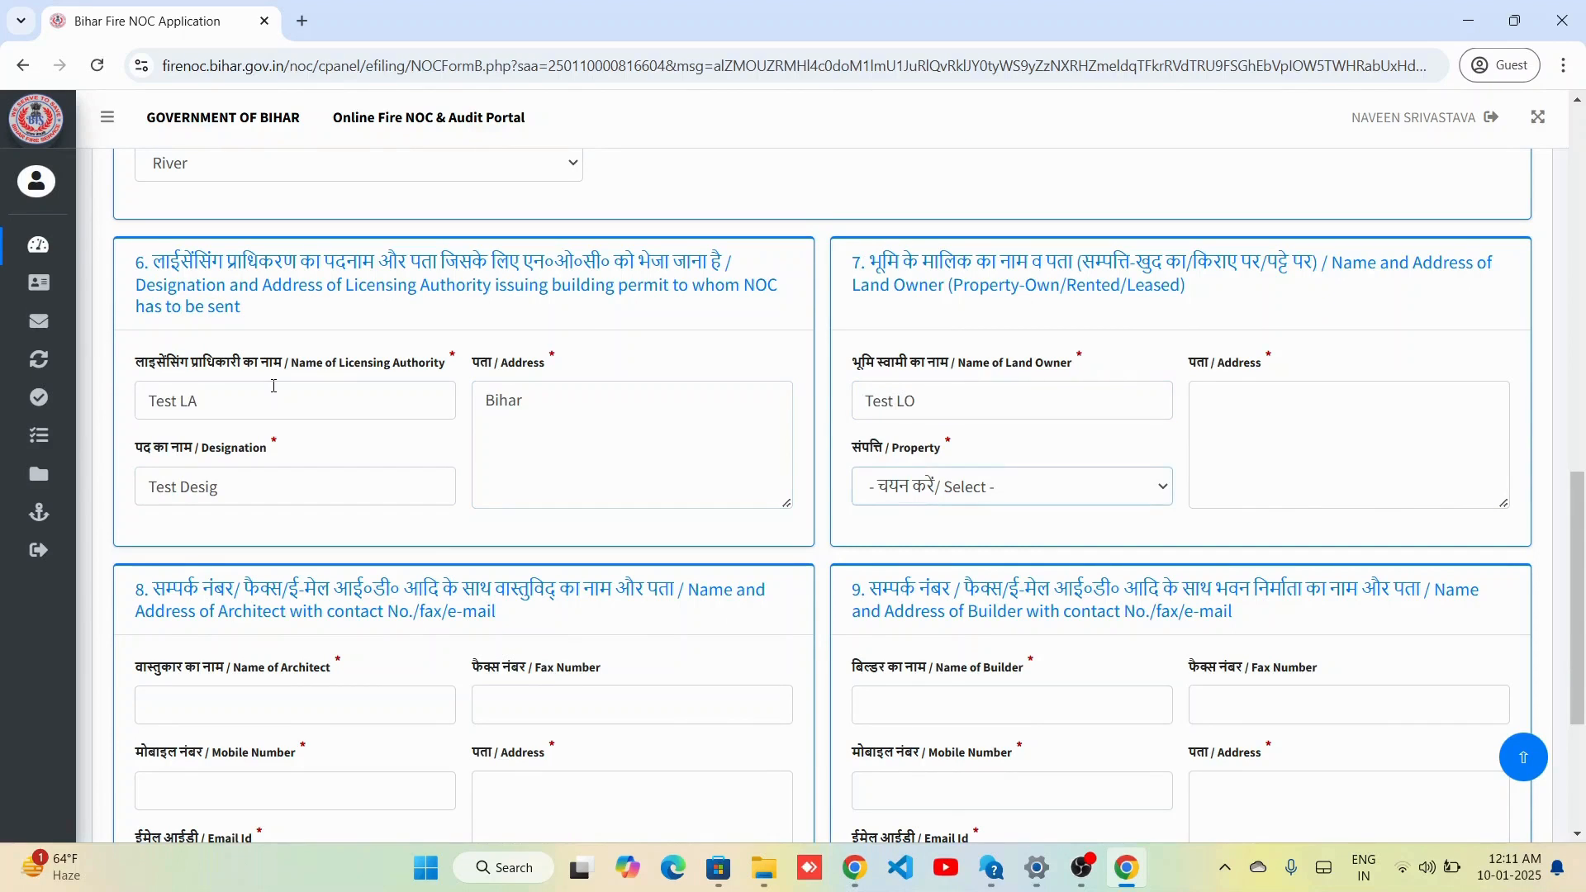
pyautogui.press('Down')
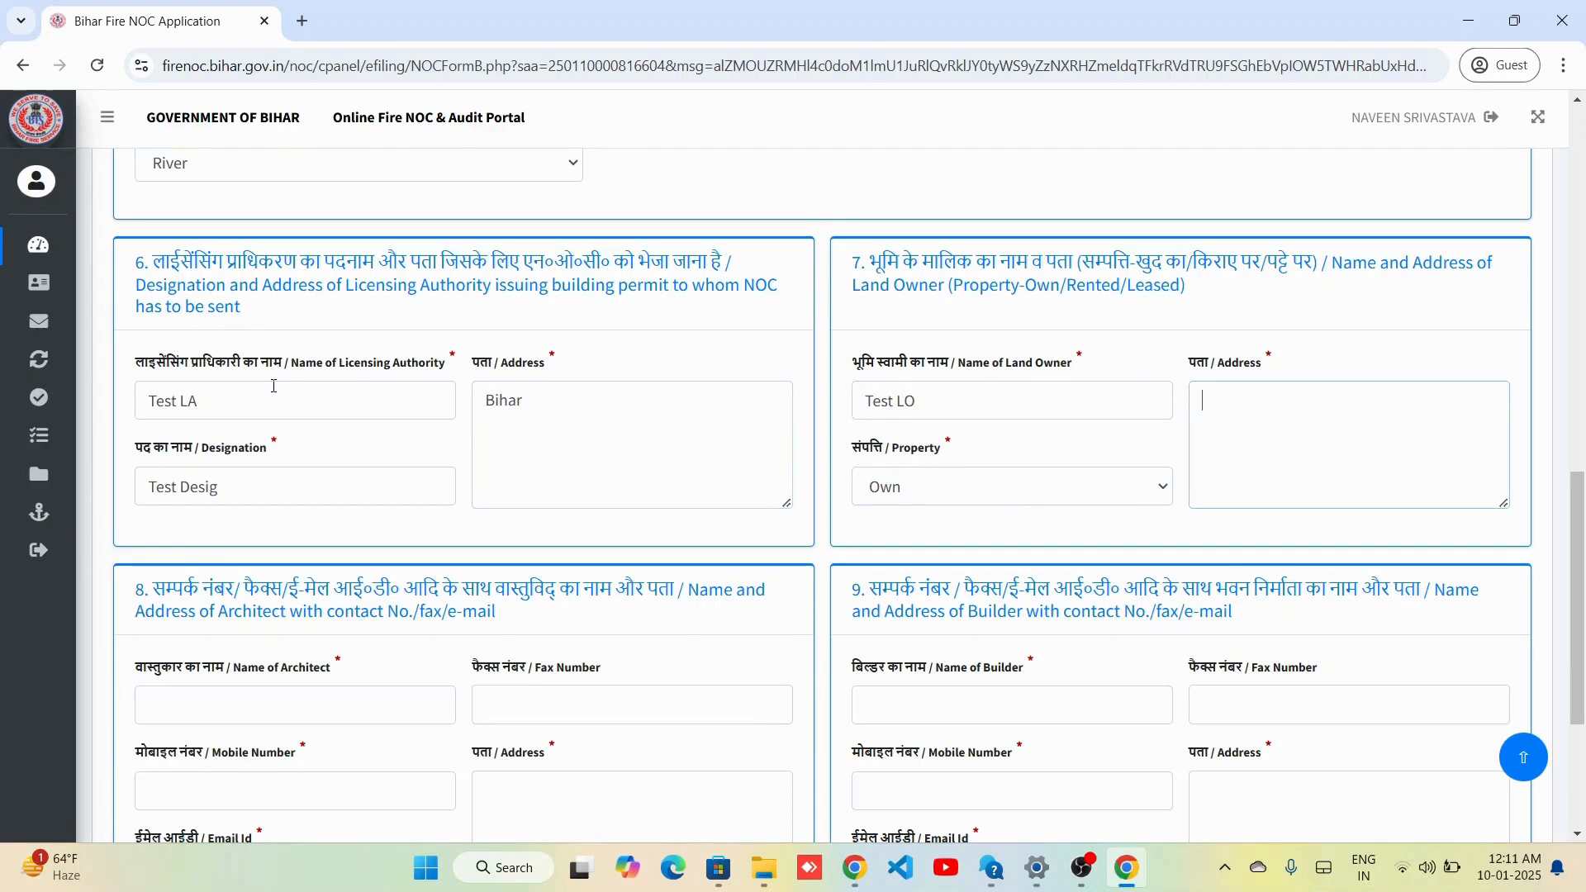
pyautogui.write('Bihar')
pyautogui.scroll(-4, 352, 473)
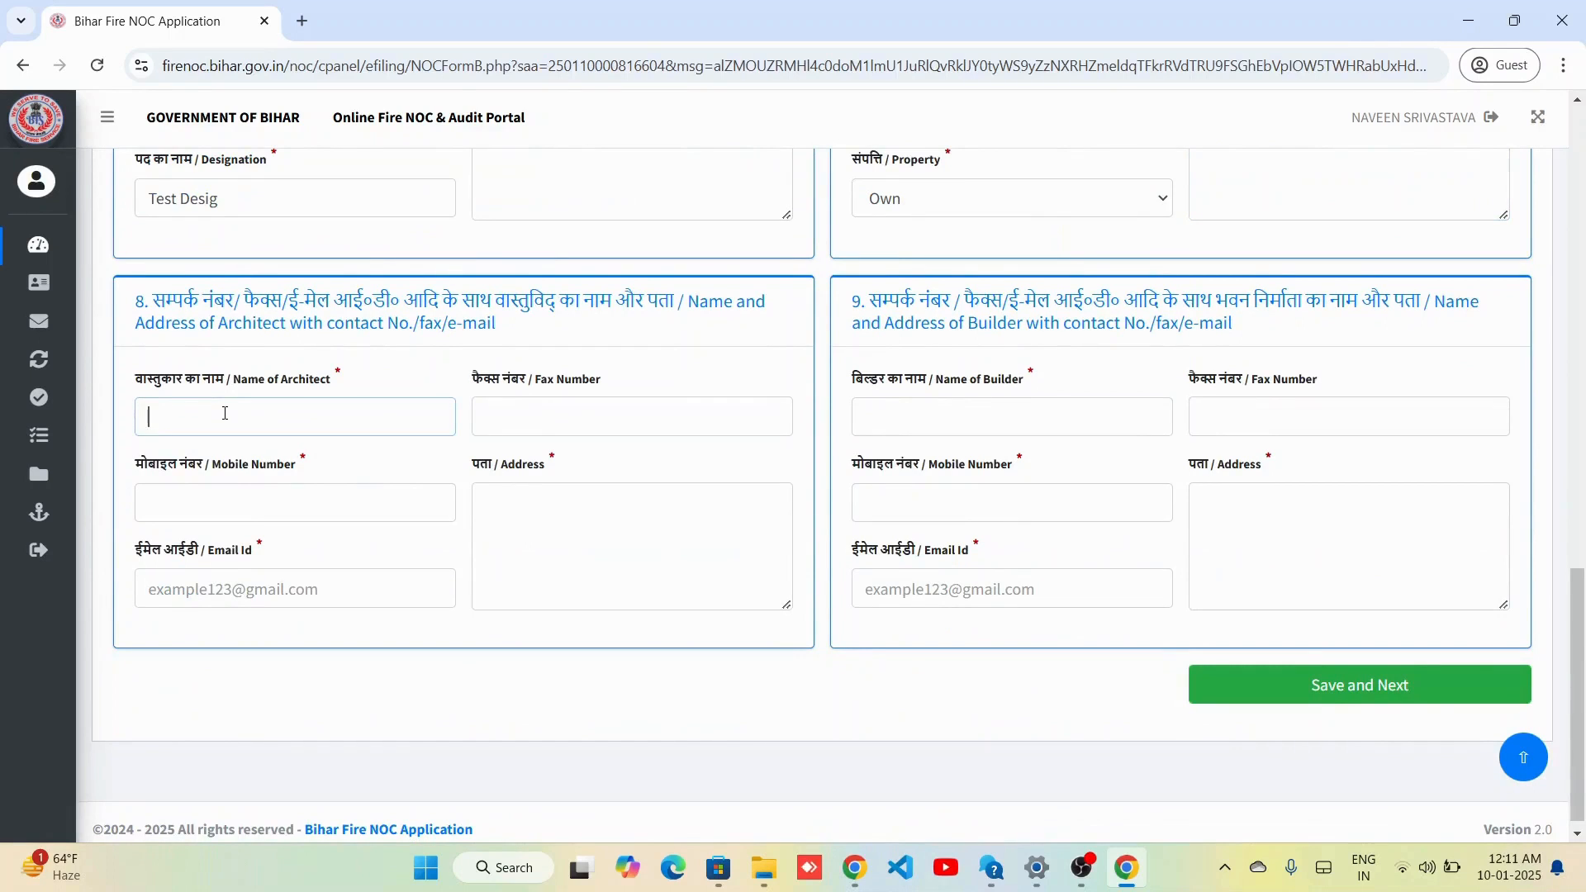
# Fill the architect's details: name Test Archi, mobile number, e-mail and address Bihar.
pyautogui.write('Test Archi')
pyautogui.press('Tab')
pyautogui.write('90')
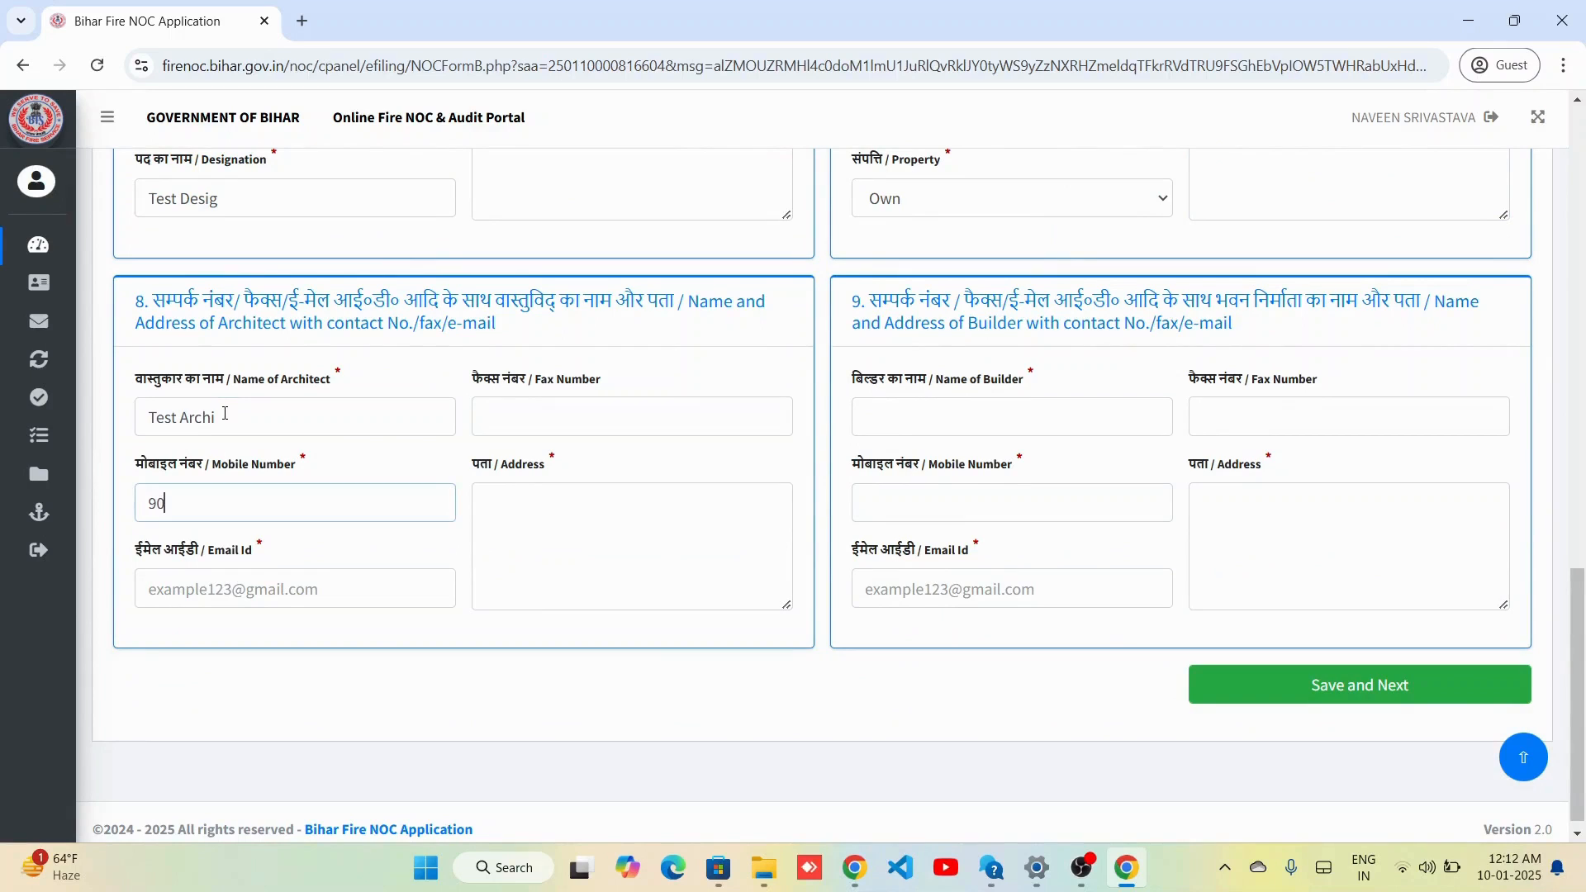
pyautogui.write('10000000')
pyautogui.press('Tab')
pyautogui.write('tes')
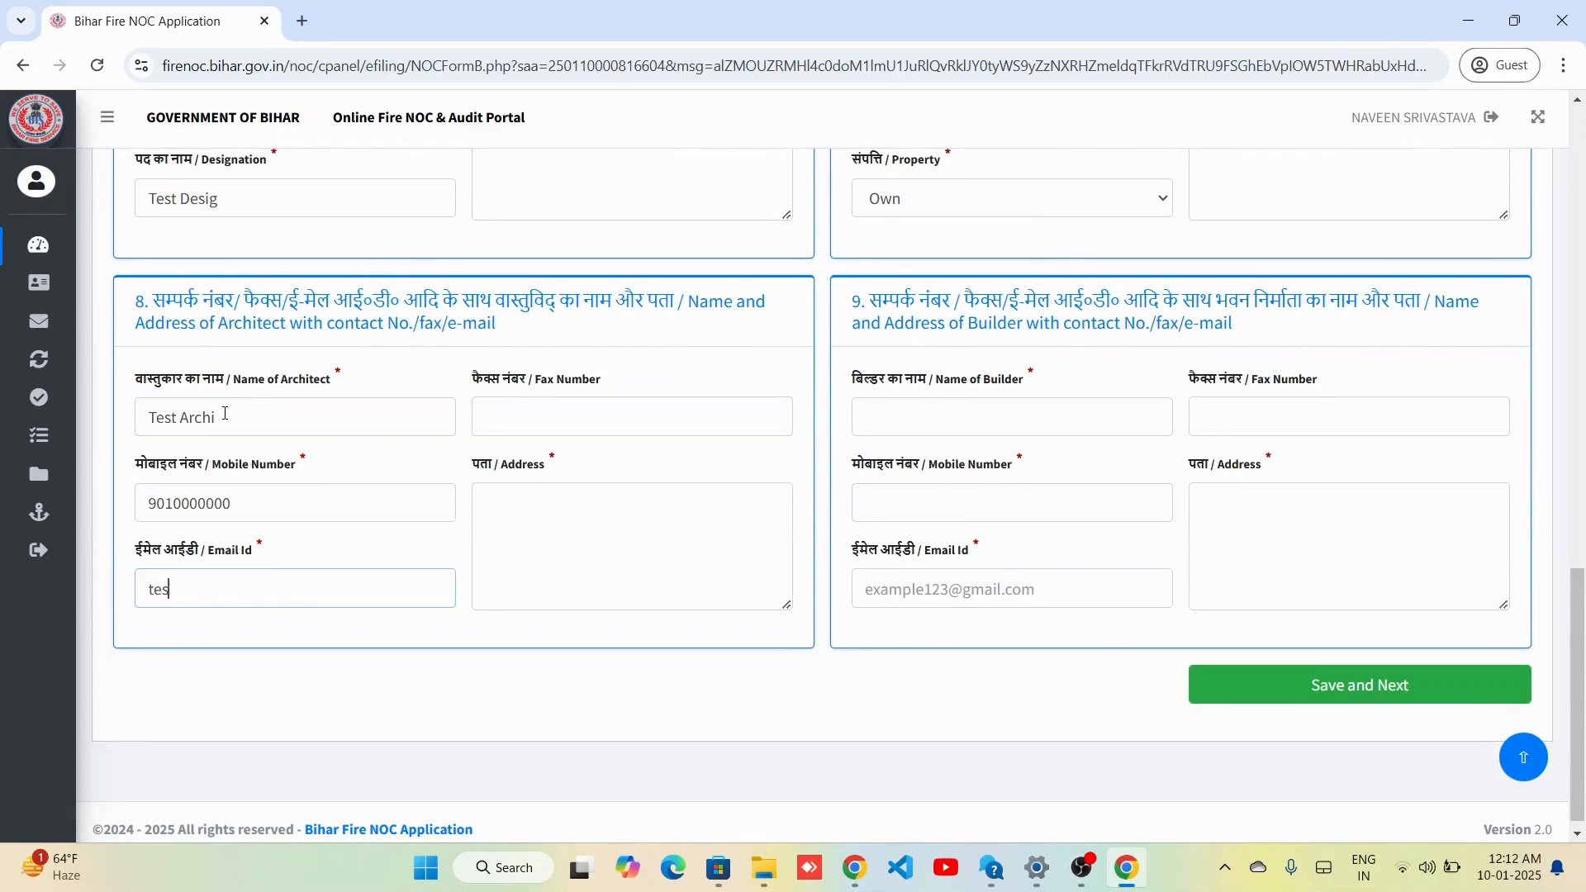
pyautogui.write('tmail@gmail.com')
pyautogui.press('Tab')
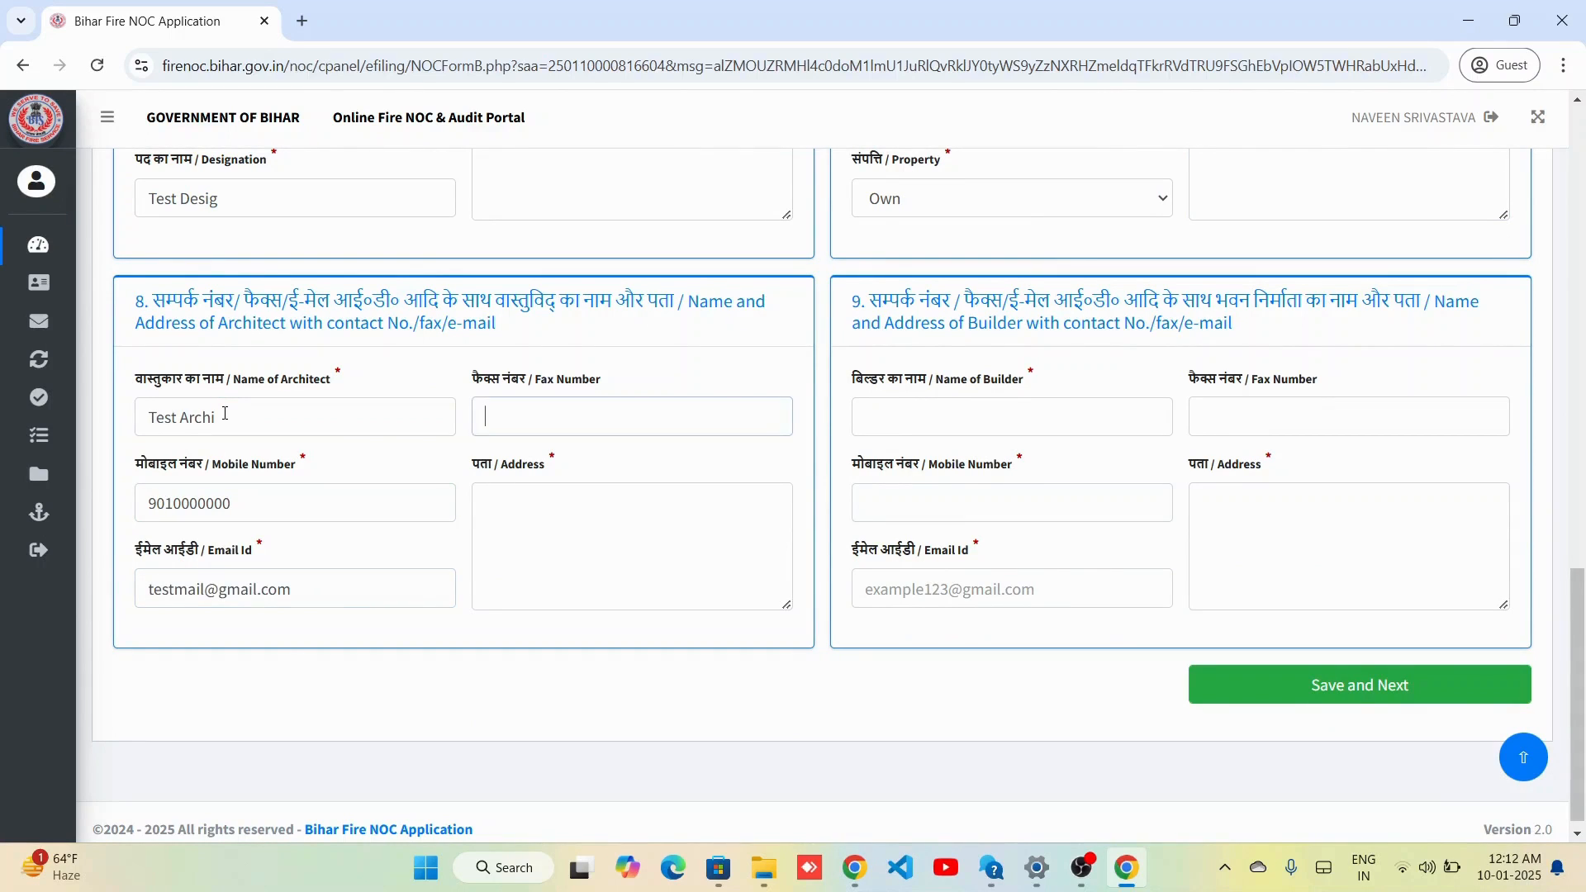
pyautogui.press('Tab')
pyautogui.write('Bihar')
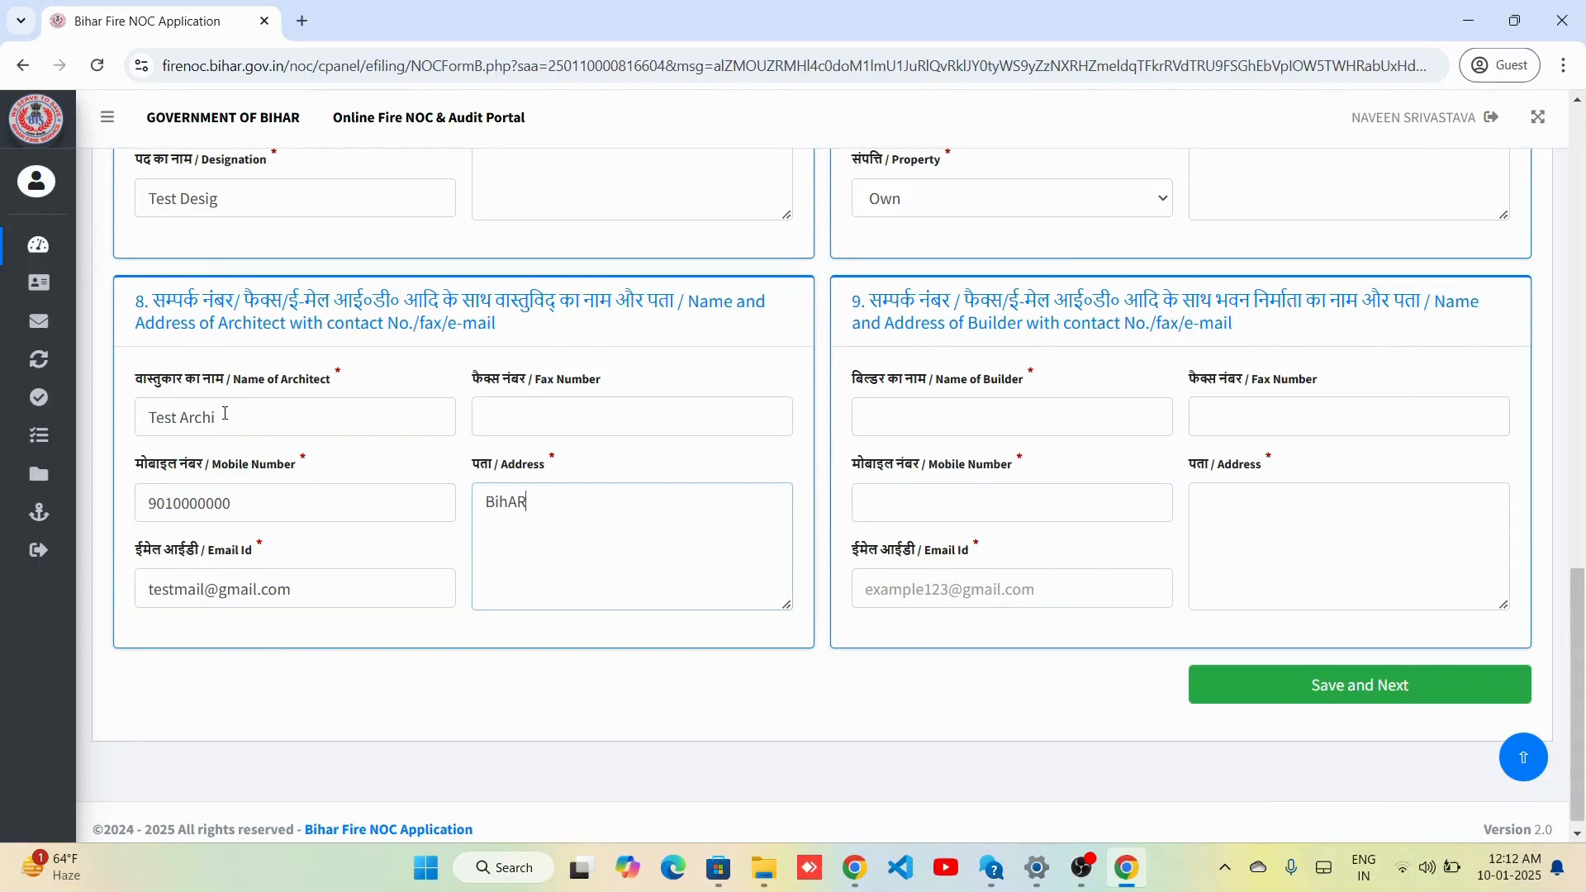
pyautogui.press('BackSpace')
pyautogui.press('BackSpace')
pyautogui.write('ar')
# Fill builder Test Builder's mobile, e-mail and address Bihar, then save and confirm Form B.
pyautogui.press('Tab')
pyautogui.write('Te')
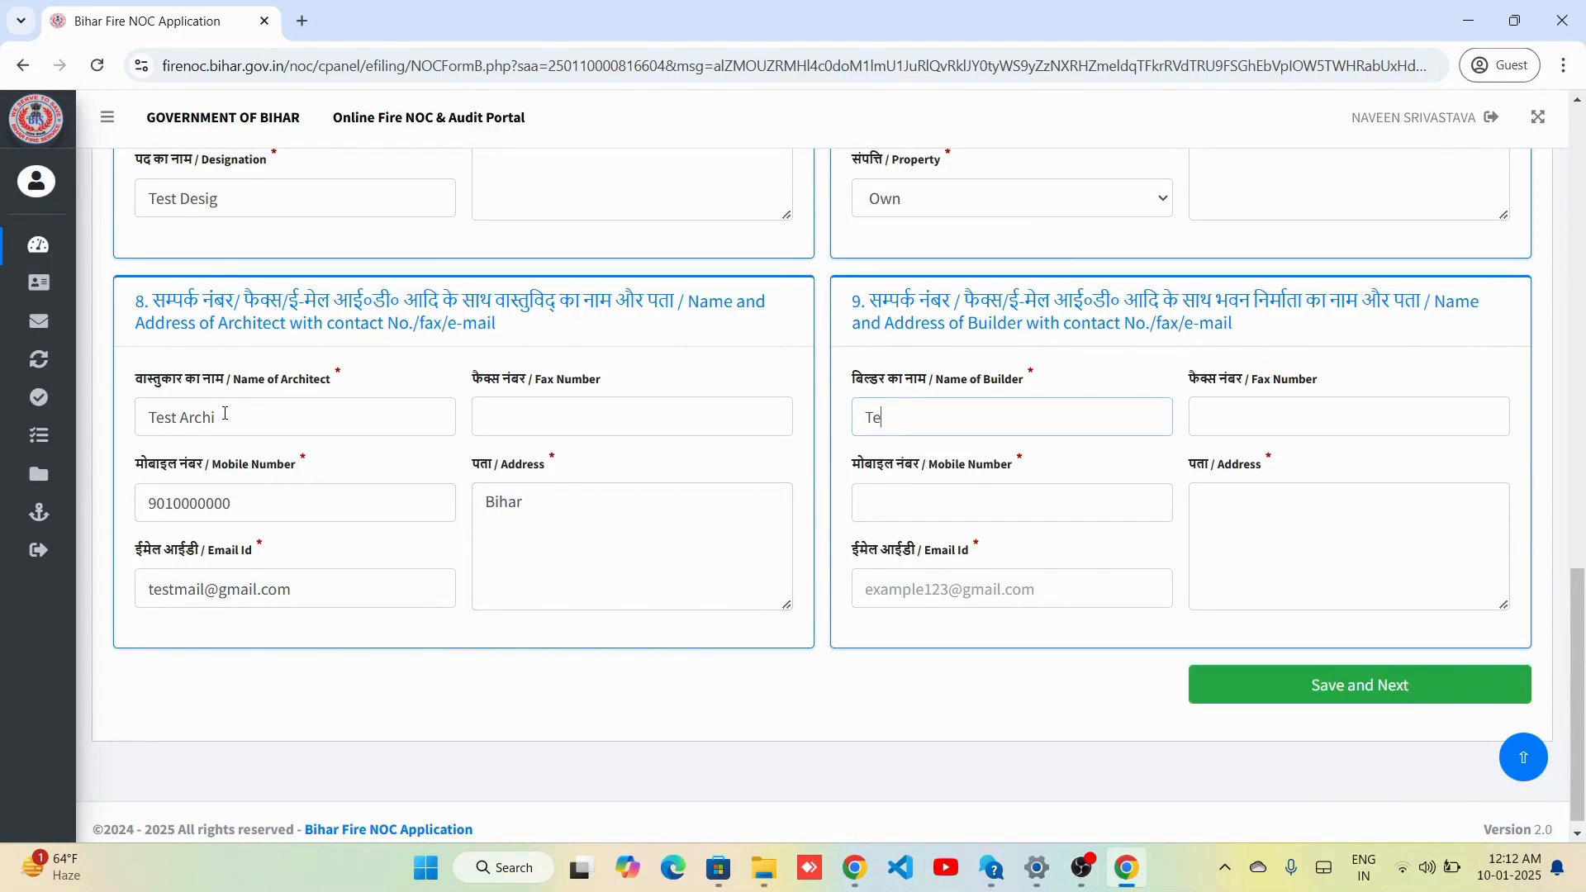
pyautogui.write('st Builder')
pyautogui.press('Tab')
pyautogui.write('9000000000')
pyautogui.press('Tab')
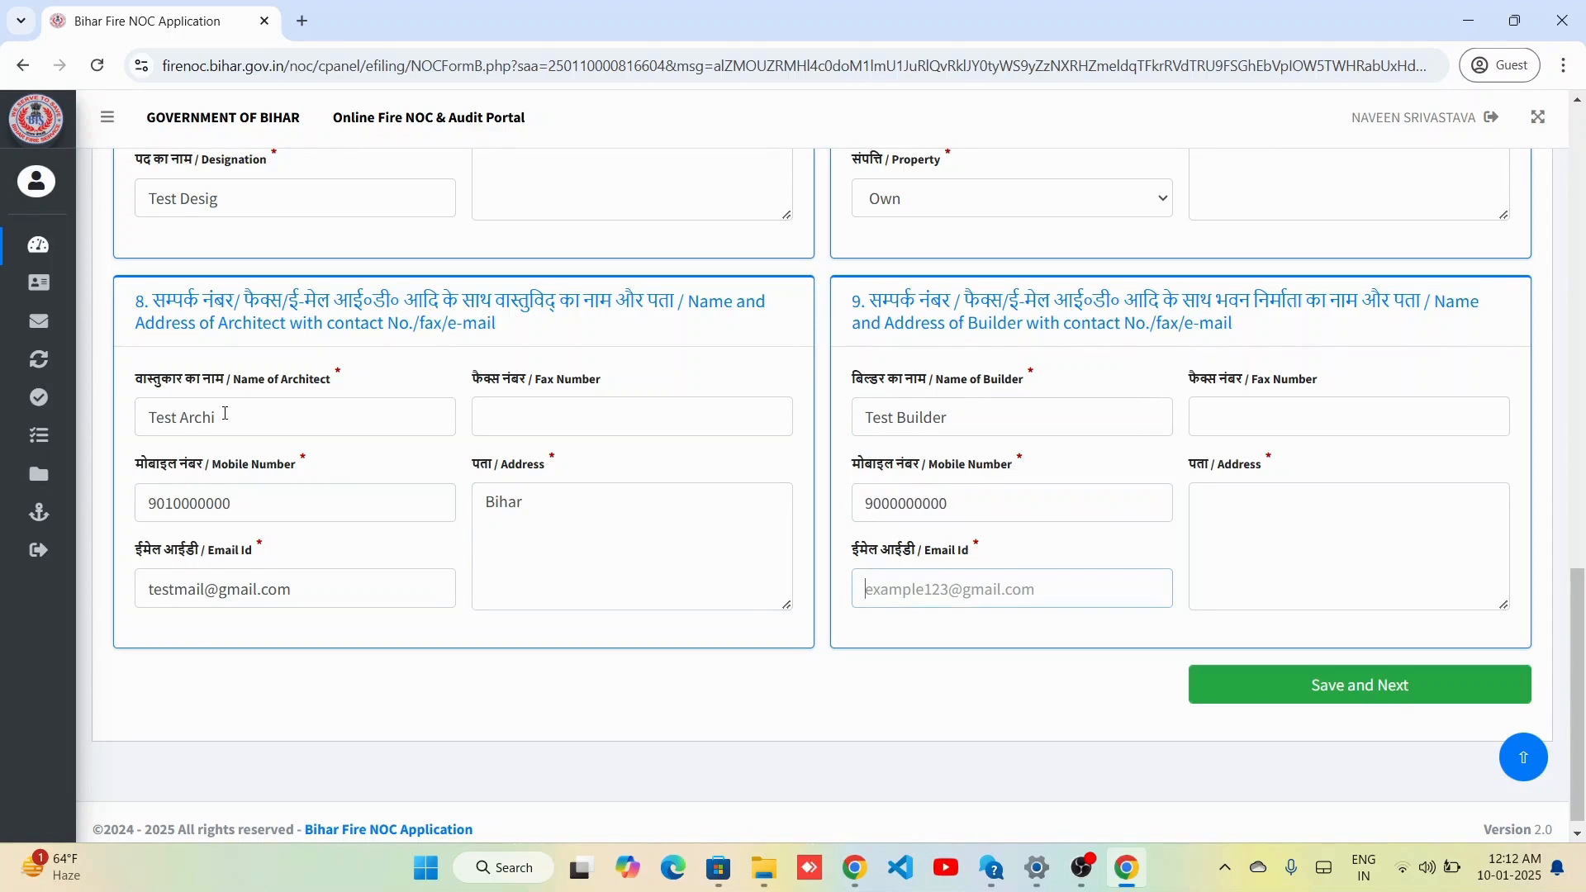
pyautogui.write('testmail@gmail.')
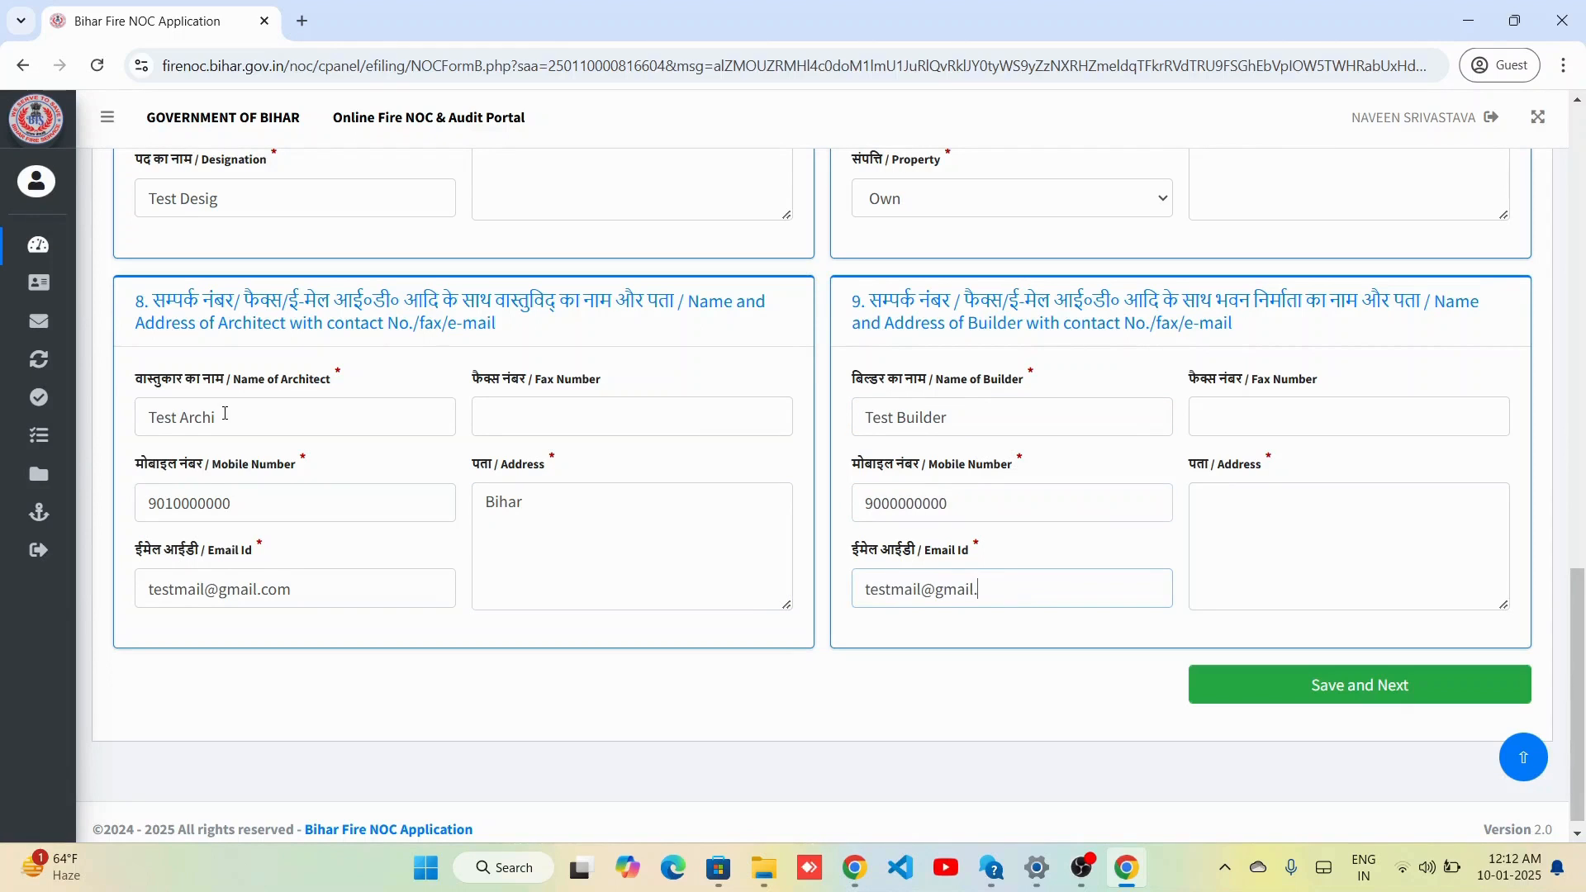
pyautogui.write('com')
pyautogui.press('Tab')
pyautogui.press('Tab')
pyautogui.write('Bihar')
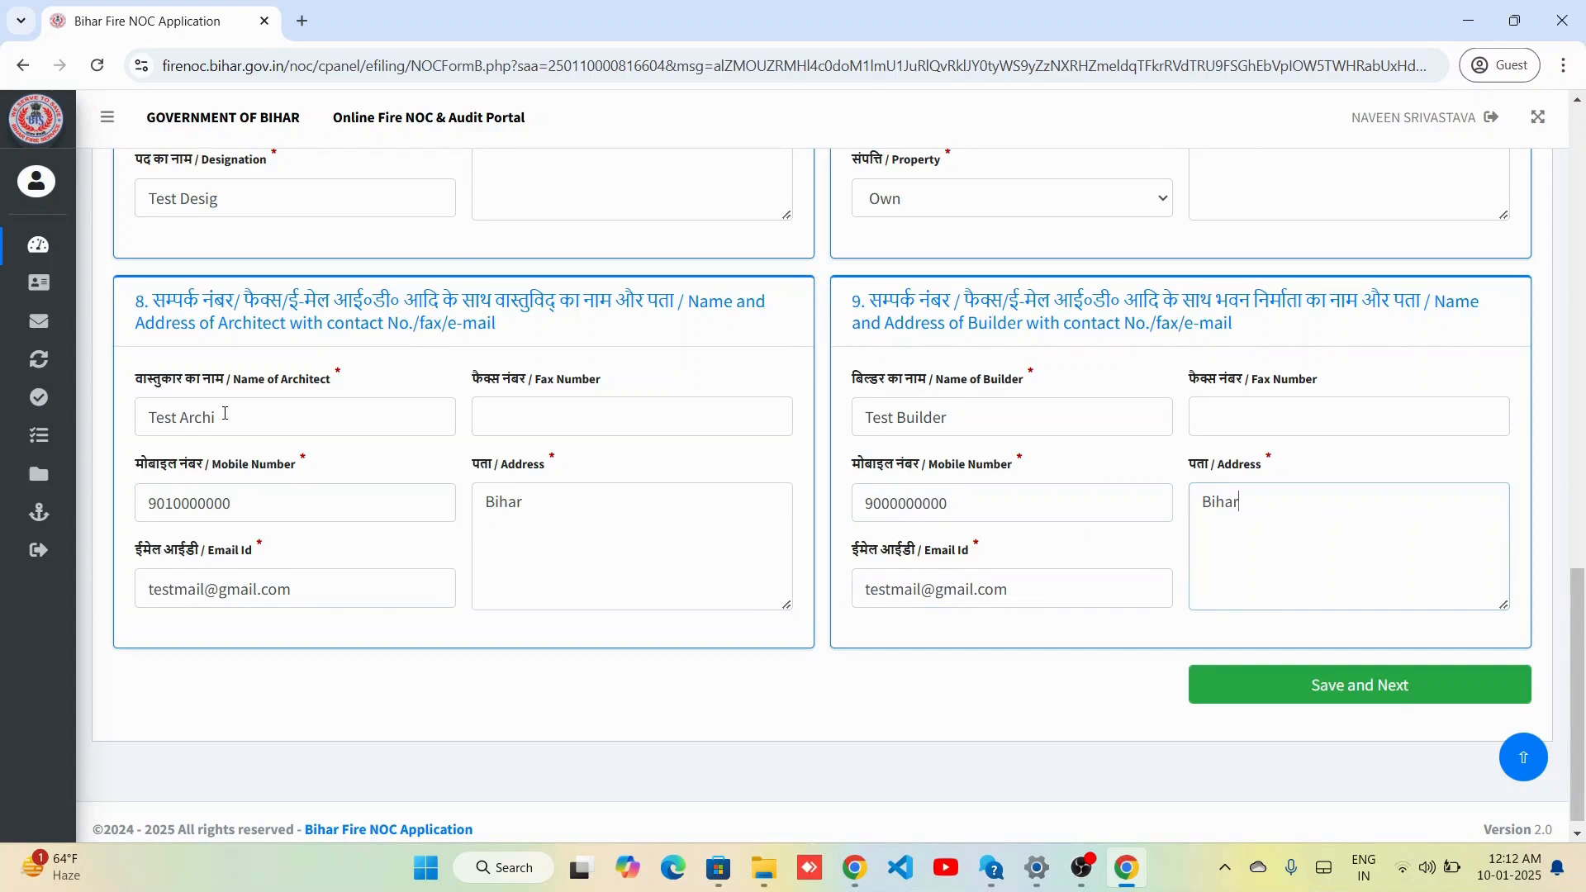
pyautogui.click(1302, 712)
pyautogui.click(1300, 686)
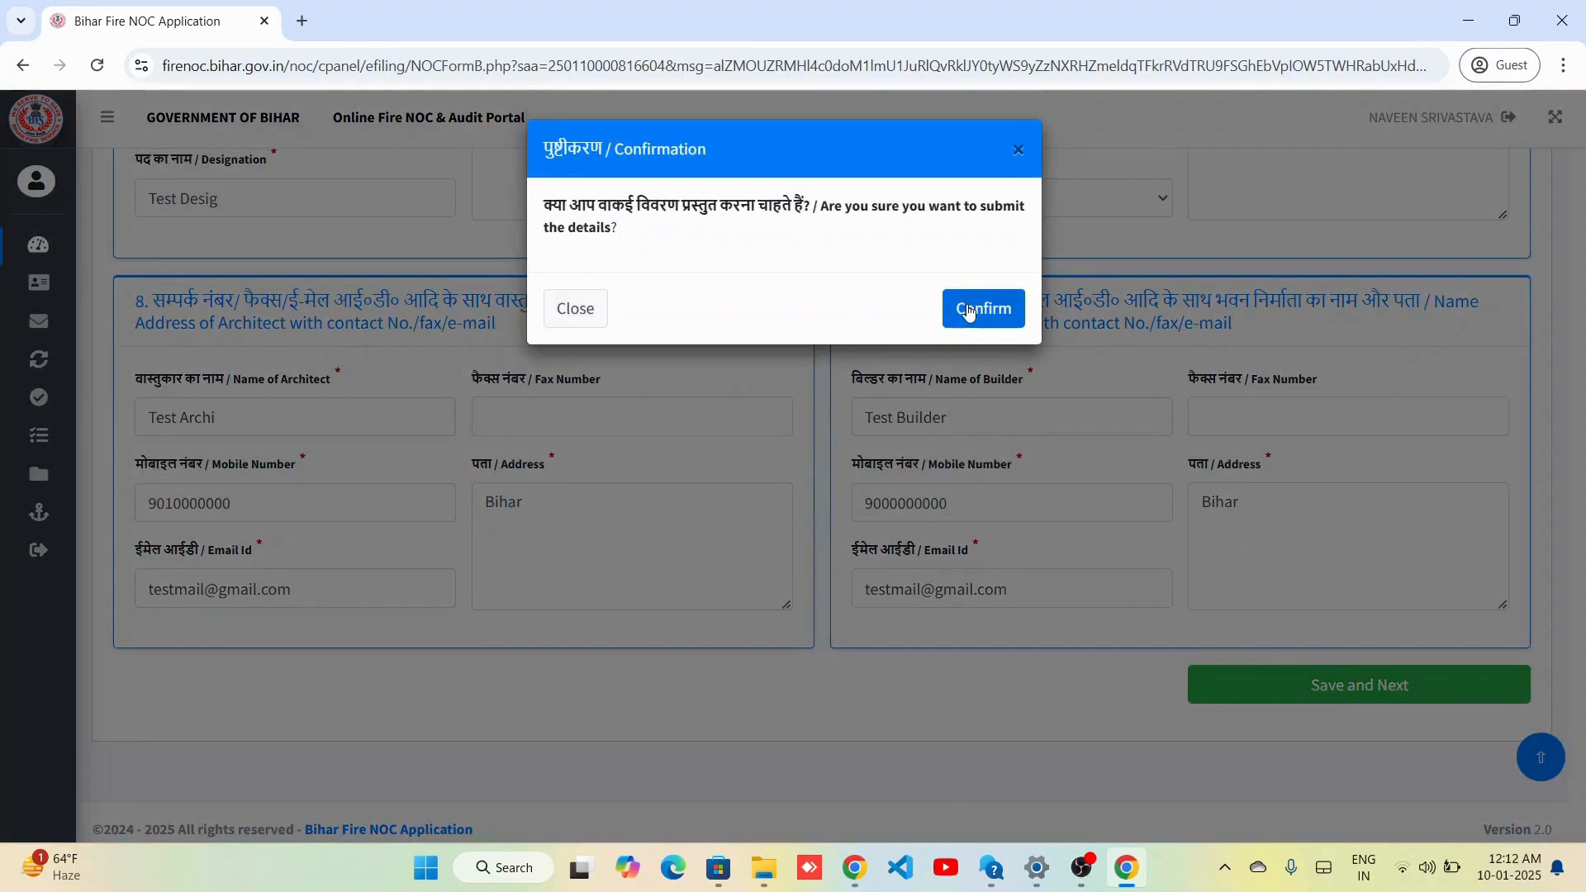
pyautogui.click(970, 314)
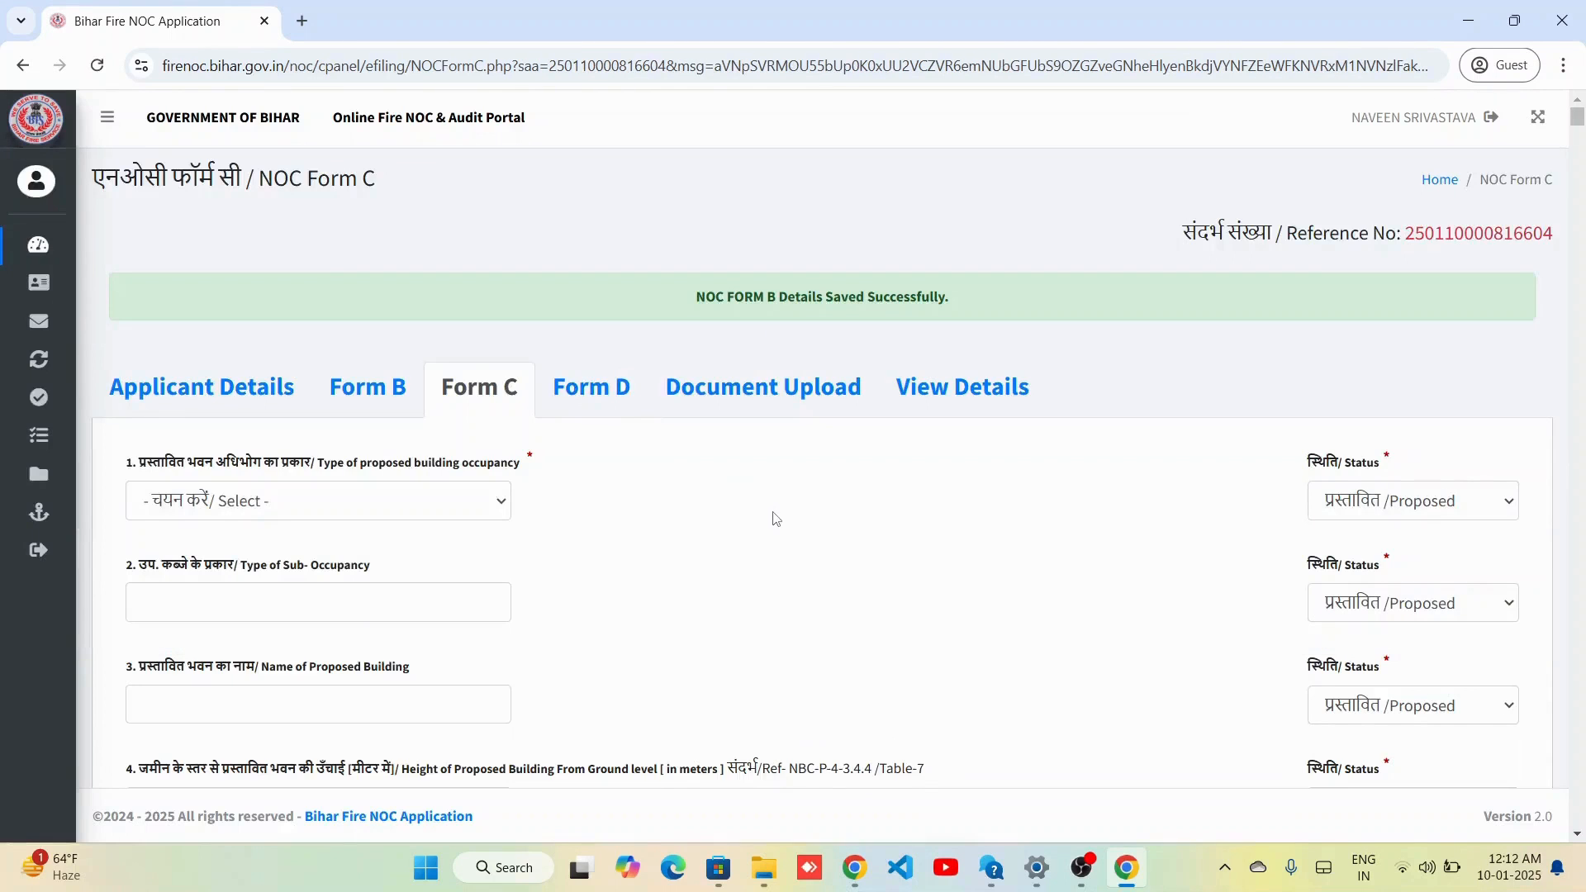
# Choose Residential occupancy, enter sub-occupancy Test1 and building name 'Test Building'.
pyautogui.scroll(-1, 775, 519)
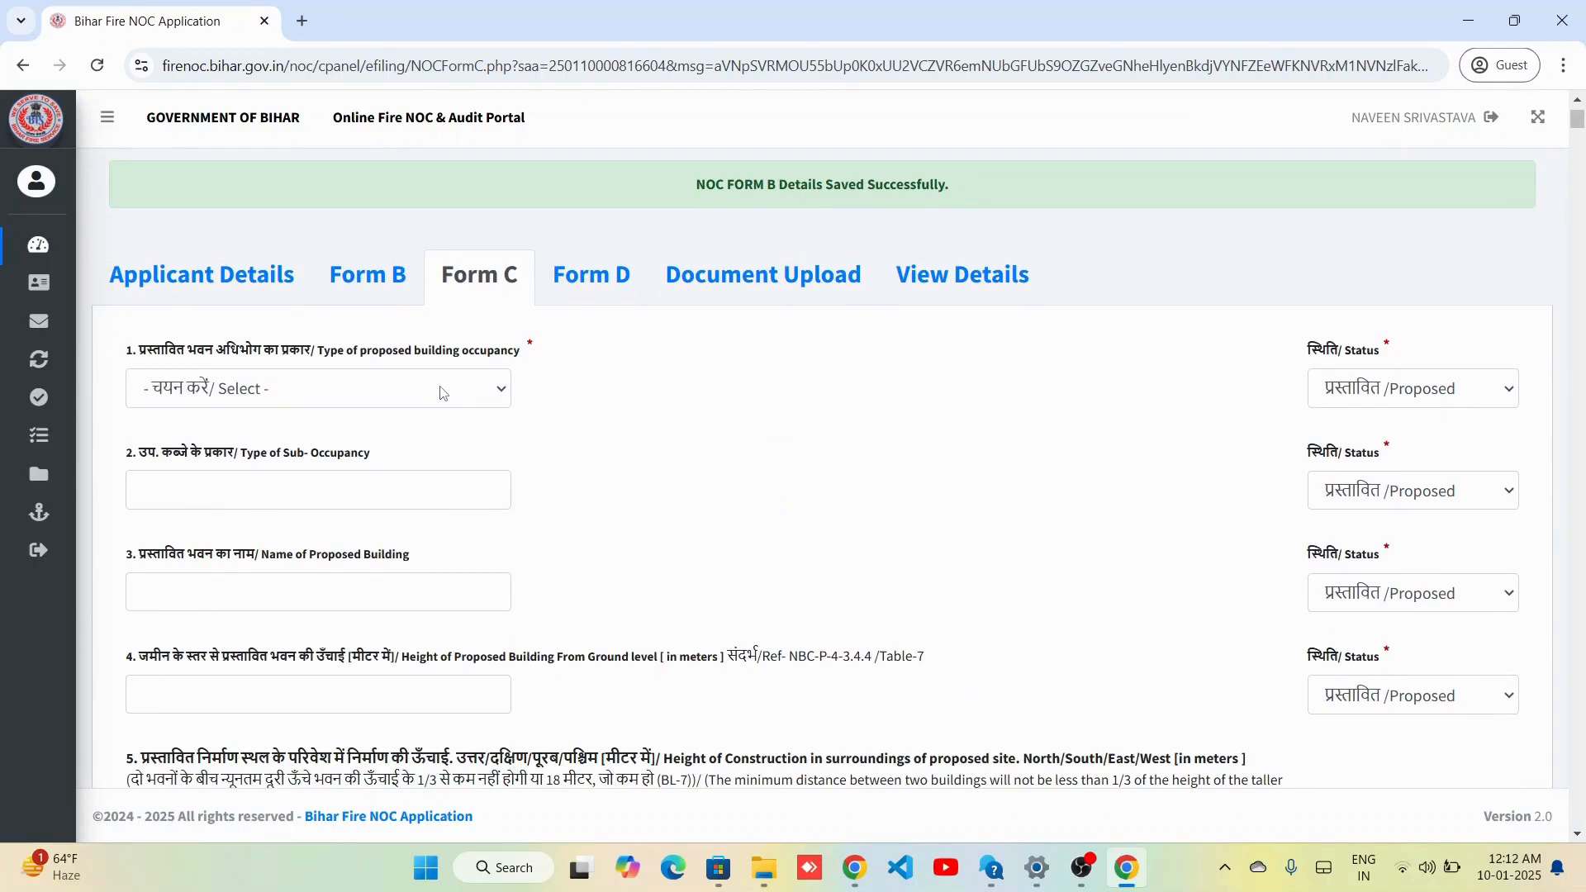
pyautogui.click(394, 402)
pyautogui.click(289, 464)
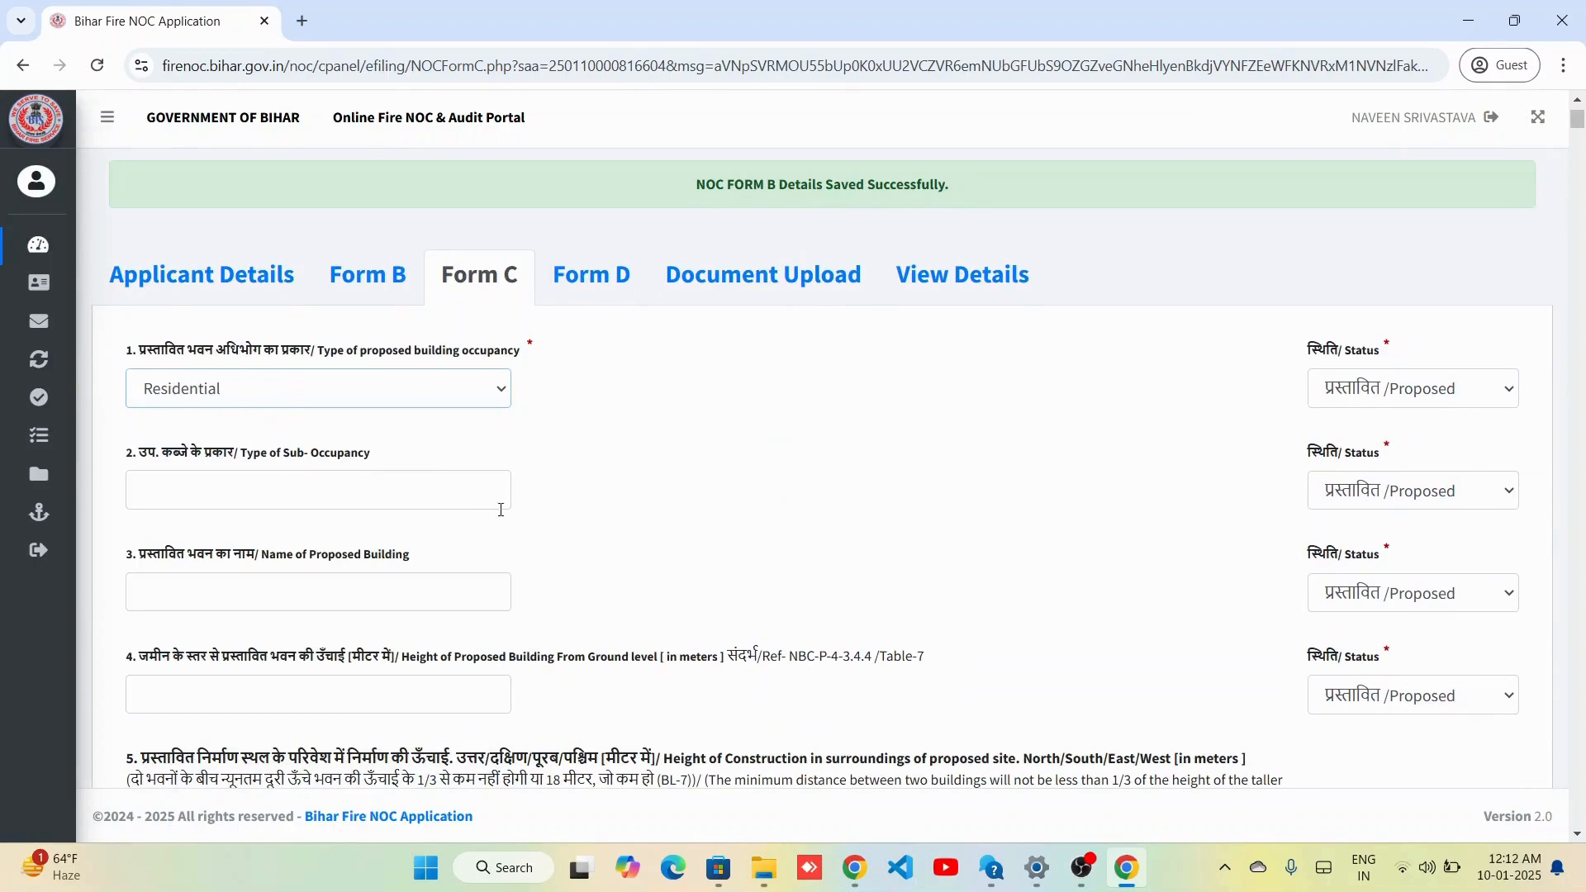
pyautogui.write('Test1')
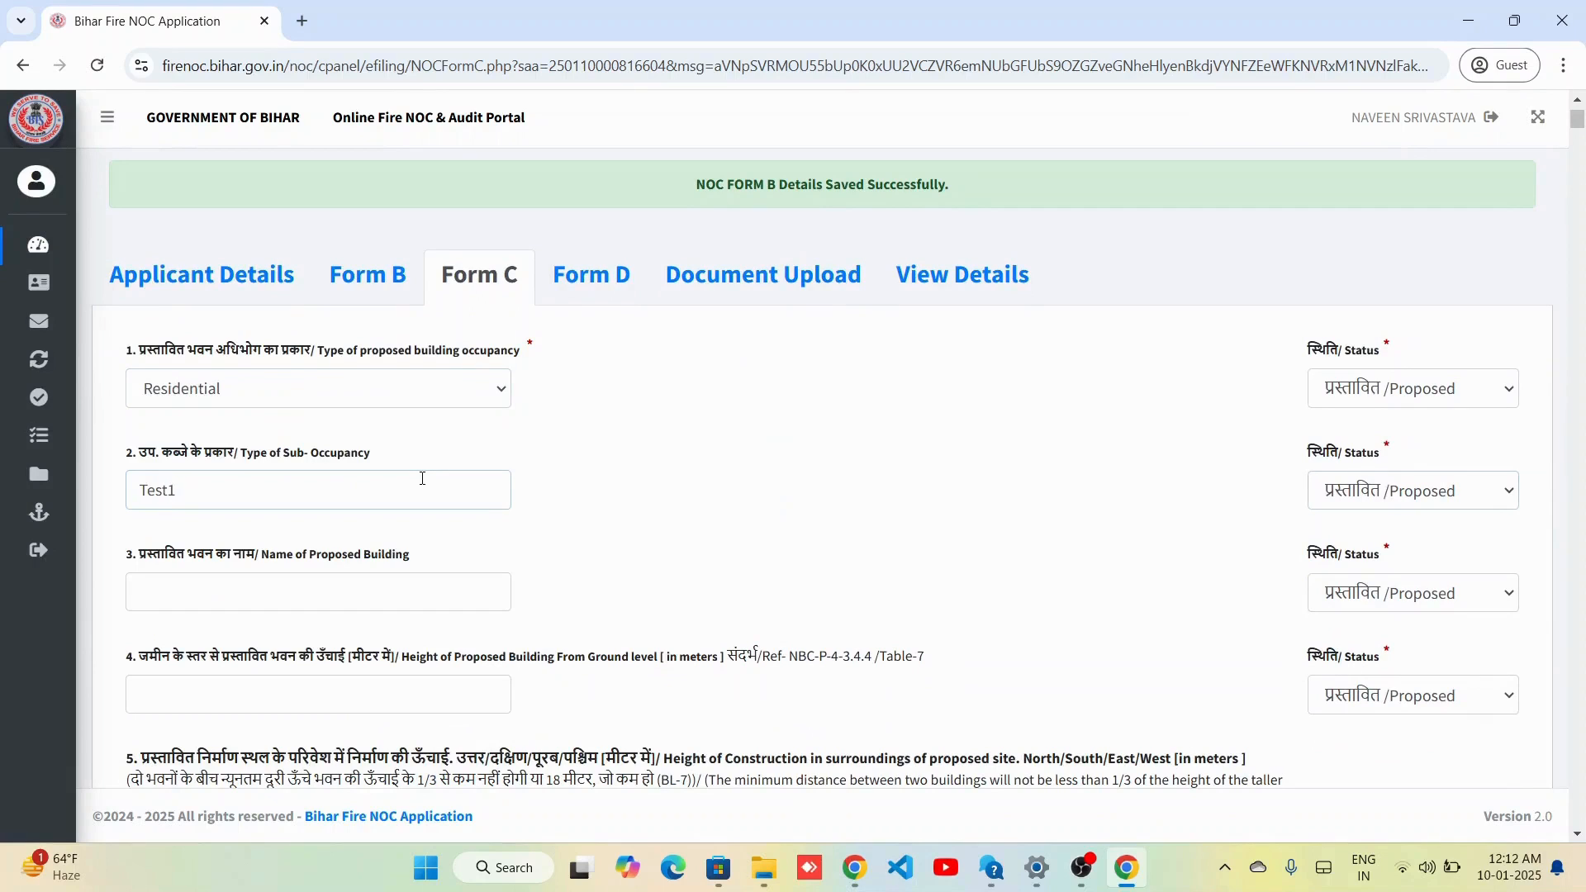
pyautogui.press('Tab')
pyautogui.press('Tab')
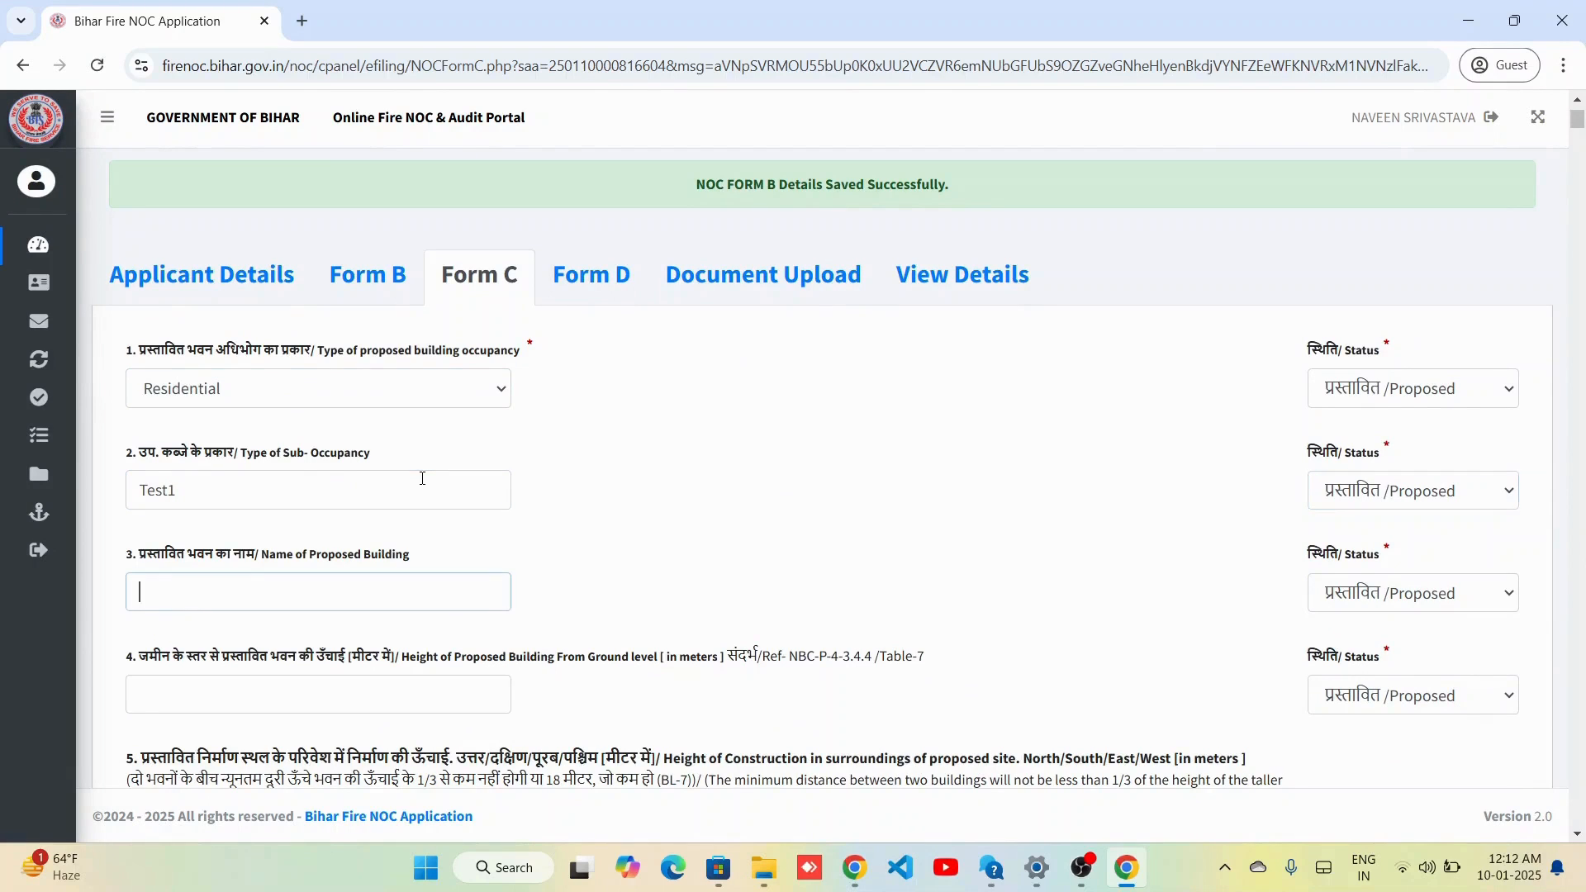
pyautogui.write('Test Building')
pyautogui.press('Tab')
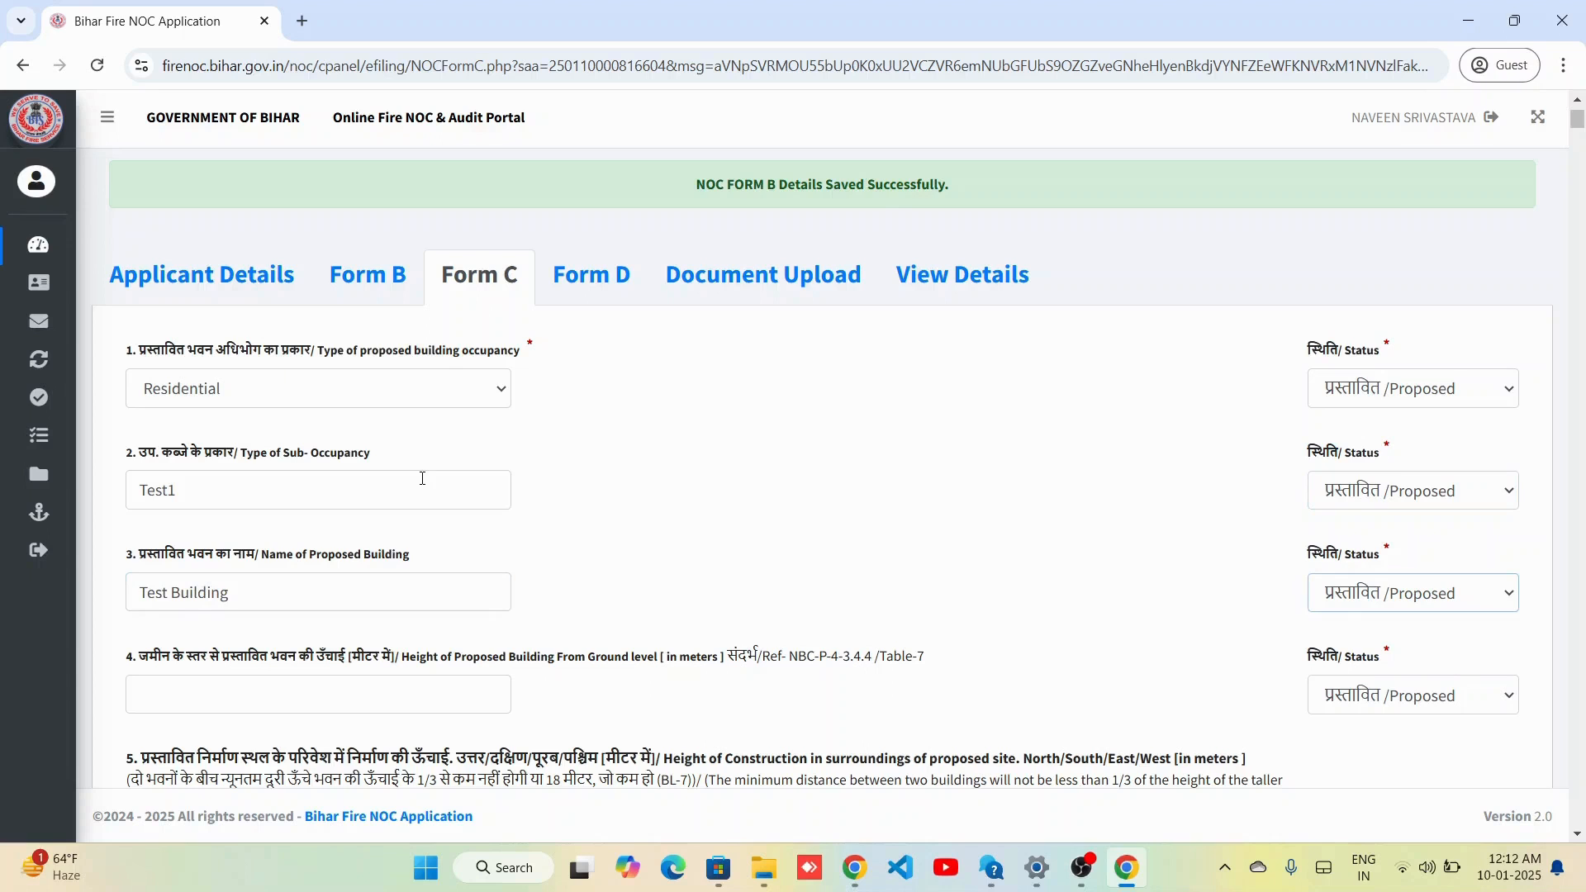
pyautogui.press('Tab')
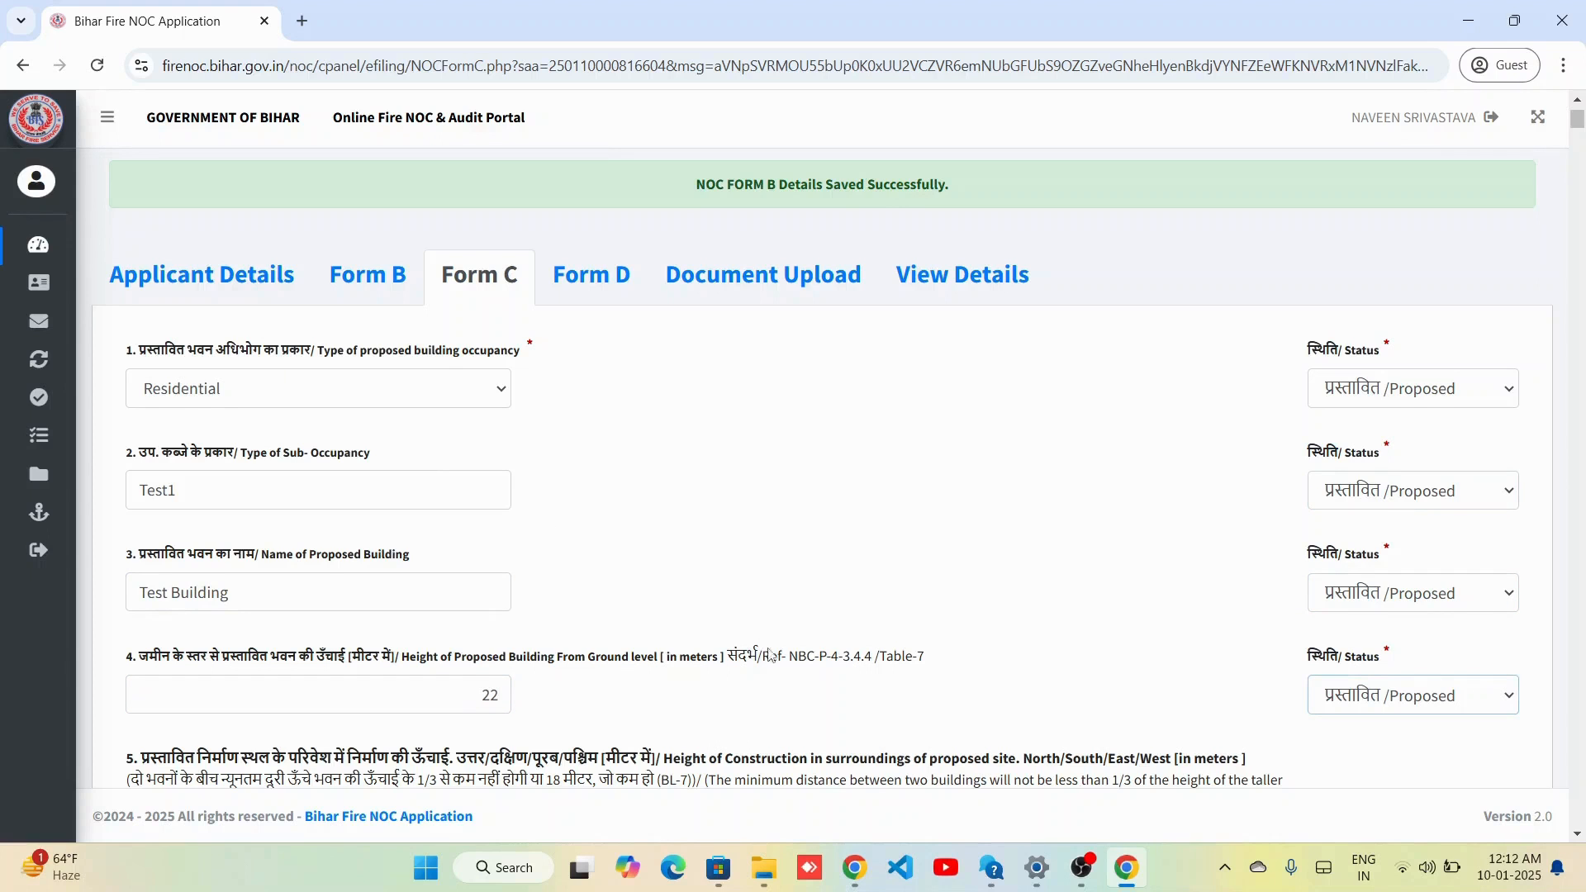
# Enter surrounding building heights: north 33, south 22, east 33, west 22.
pyautogui.scroll(-4, 769, 648)
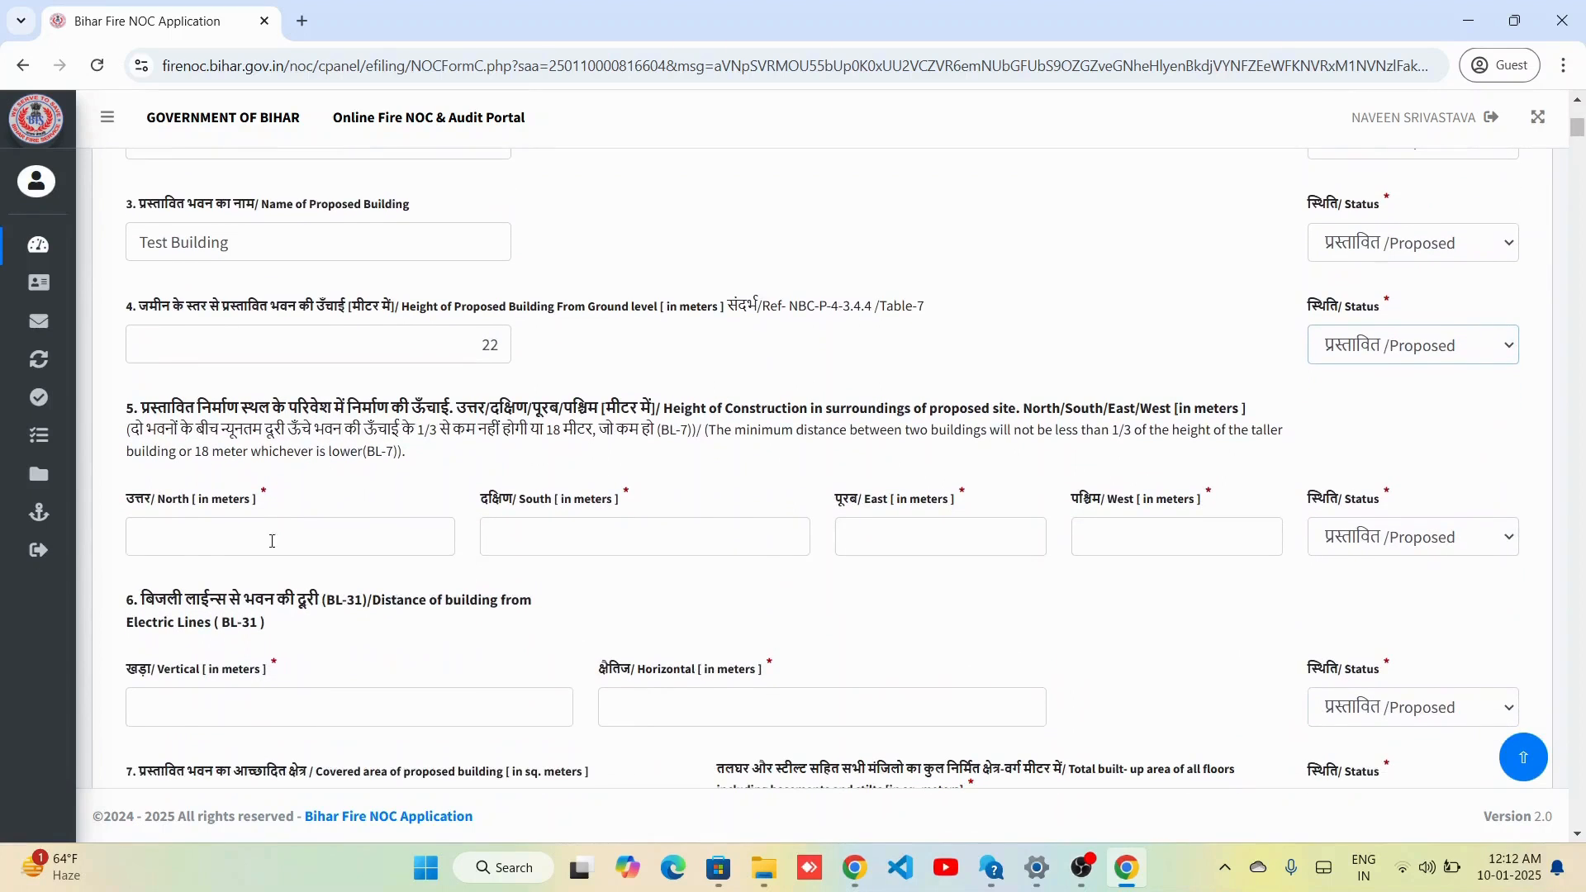
pyautogui.click(260, 541)
pyautogui.write('33')
pyautogui.press('Tab')
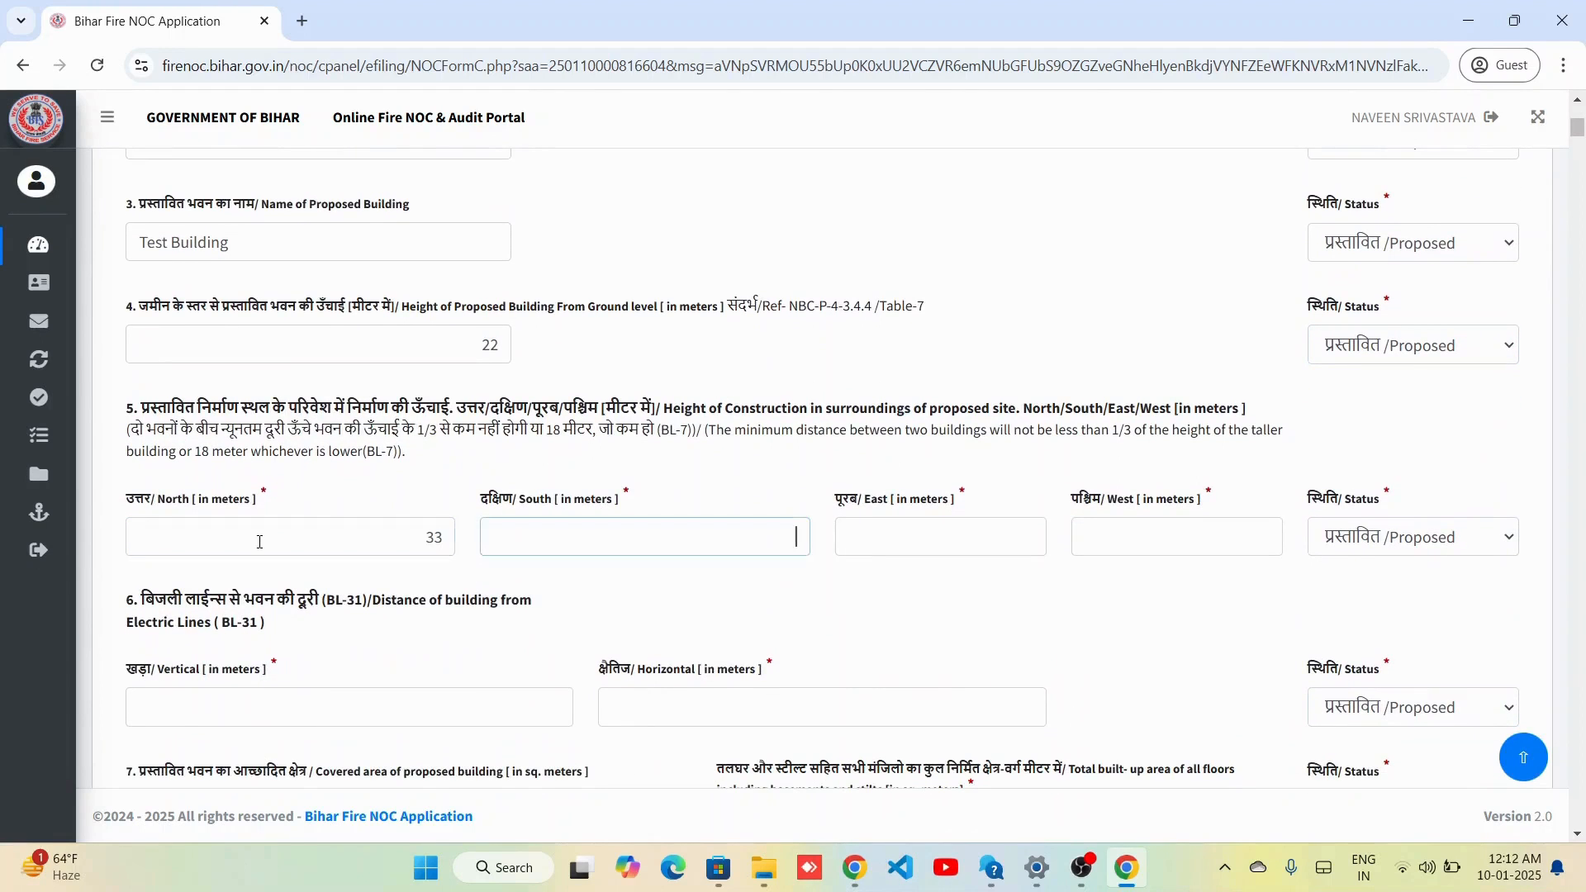
pyautogui.write('22')
pyautogui.press('Tab')
pyautogui.write('33')
pyautogui.press('Tab')
pyautogui.write('2')
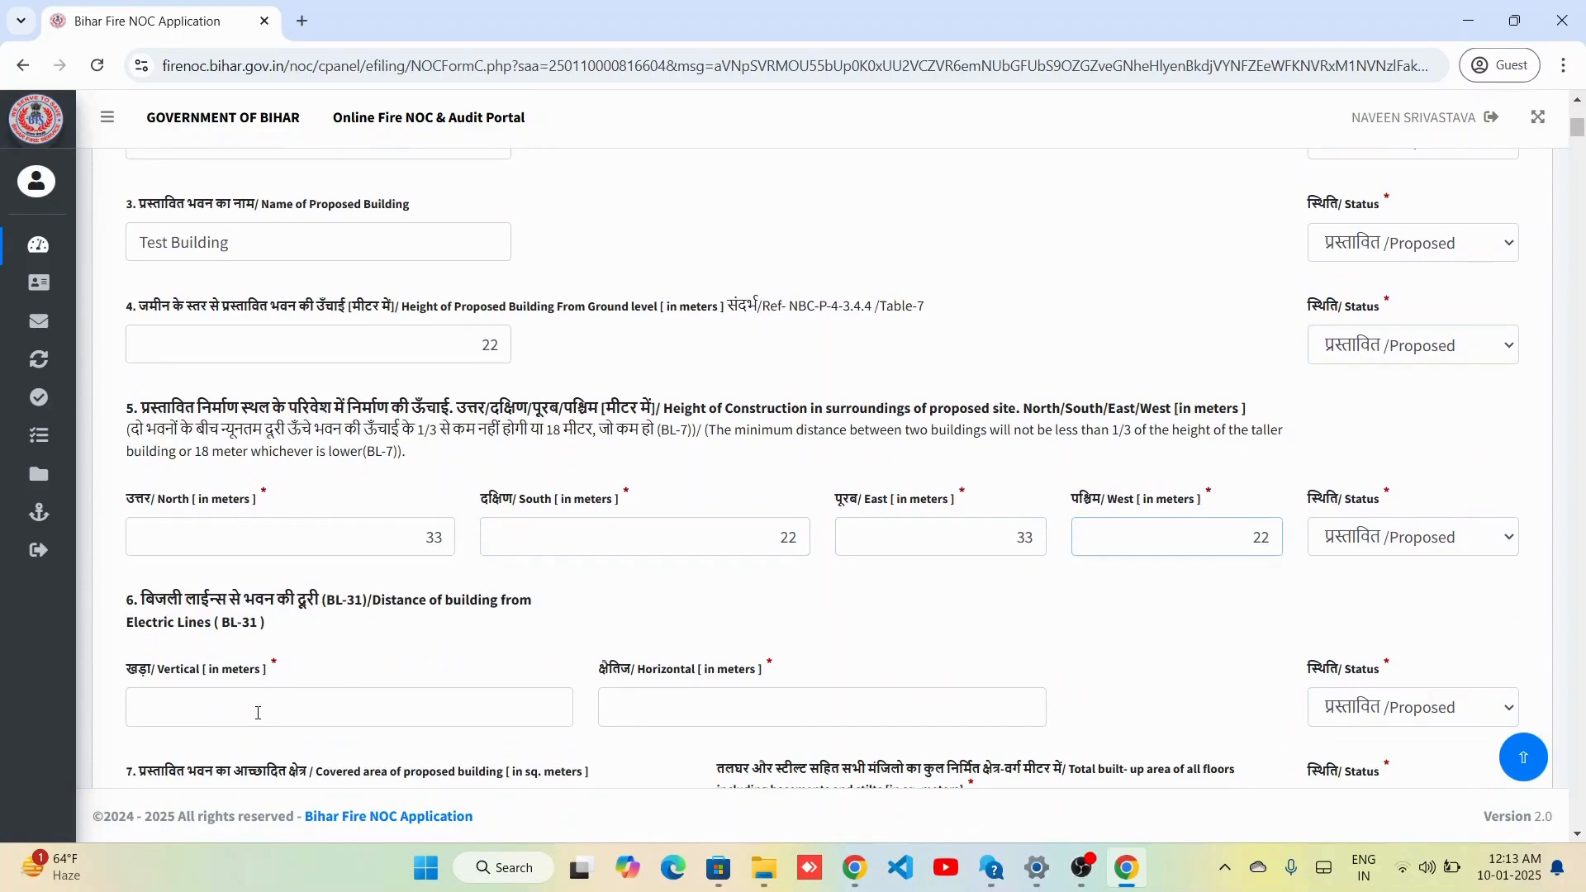
# Enter electric-line distances 22 and 33, and covered area 22.
pyautogui.press('Tab')
pyautogui.write('3')
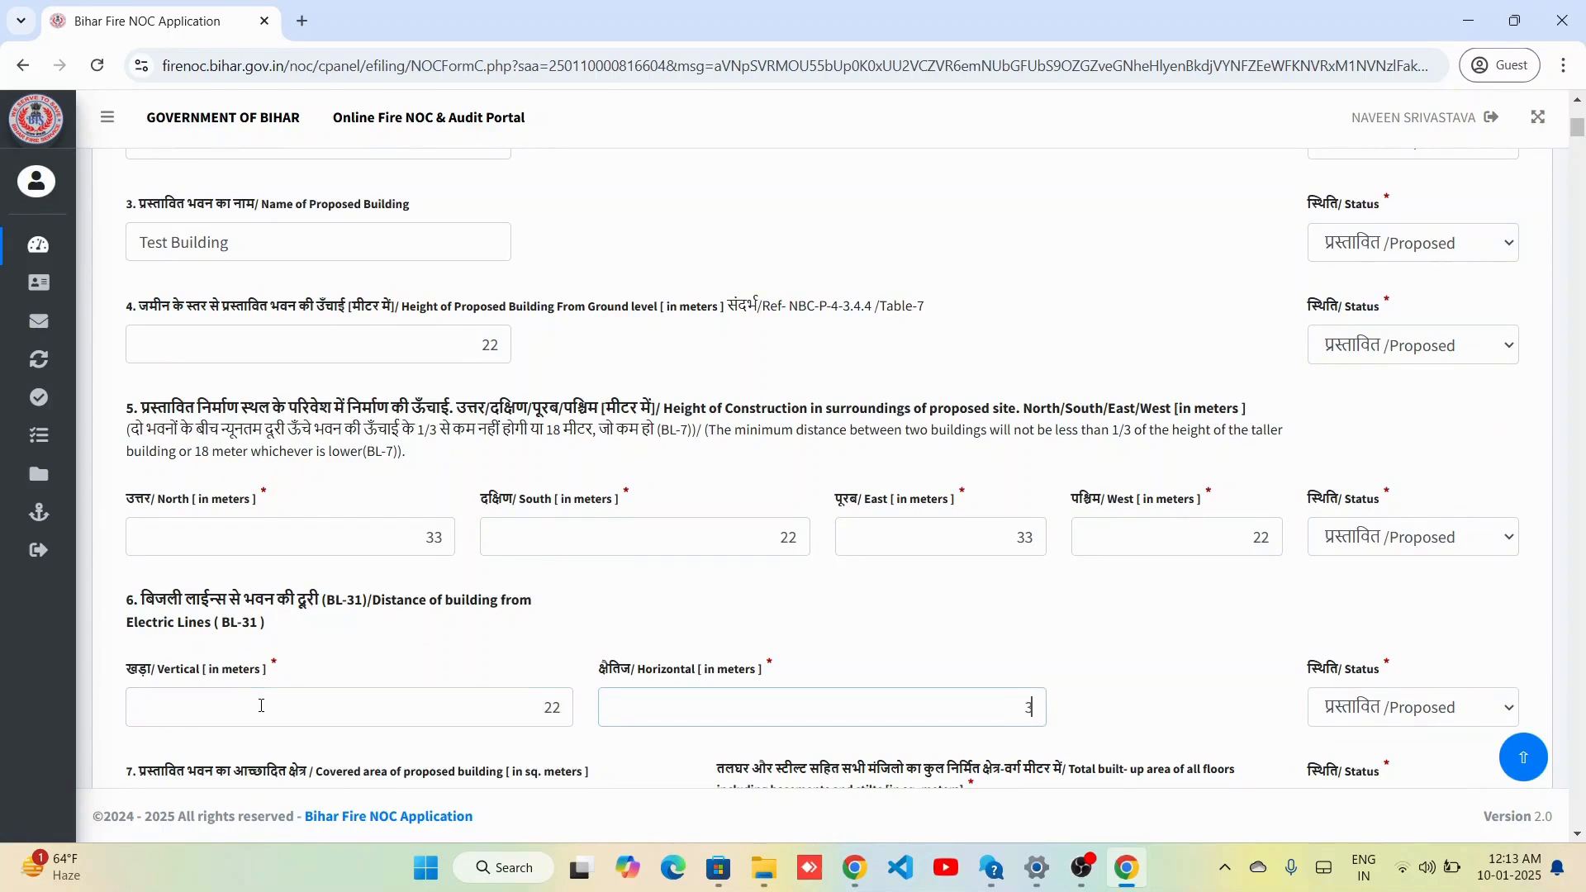
pyautogui.scroll(-5, 261, 706)
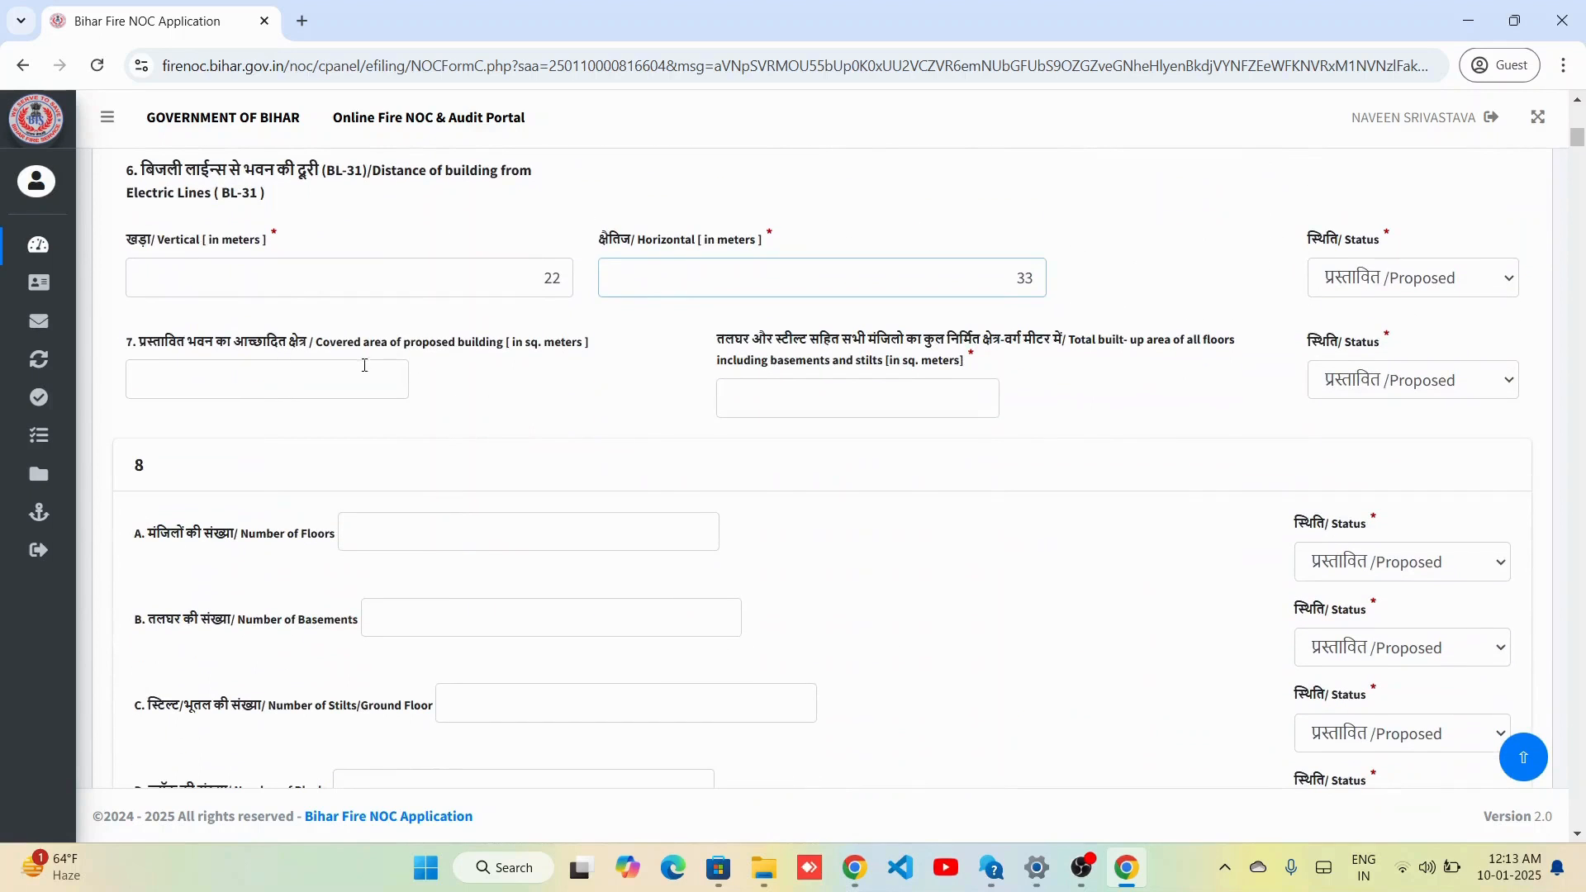
pyautogui.press('Tab')
pyautogui.write('22')
pyautogui.press('Tab')
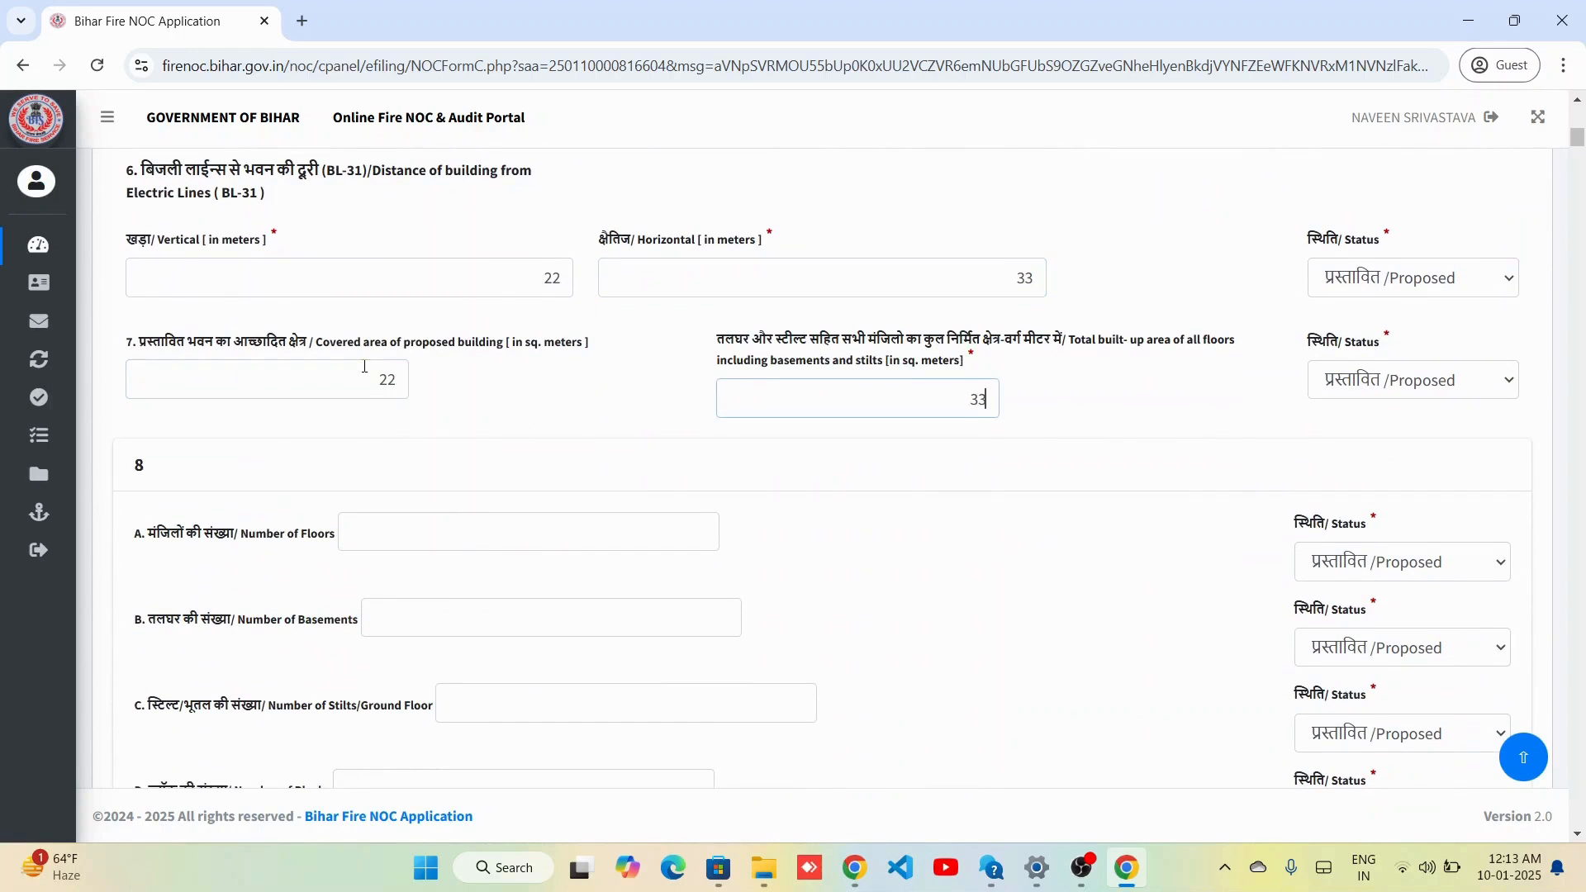
pyautogui.scroll(-8, 476, 483)
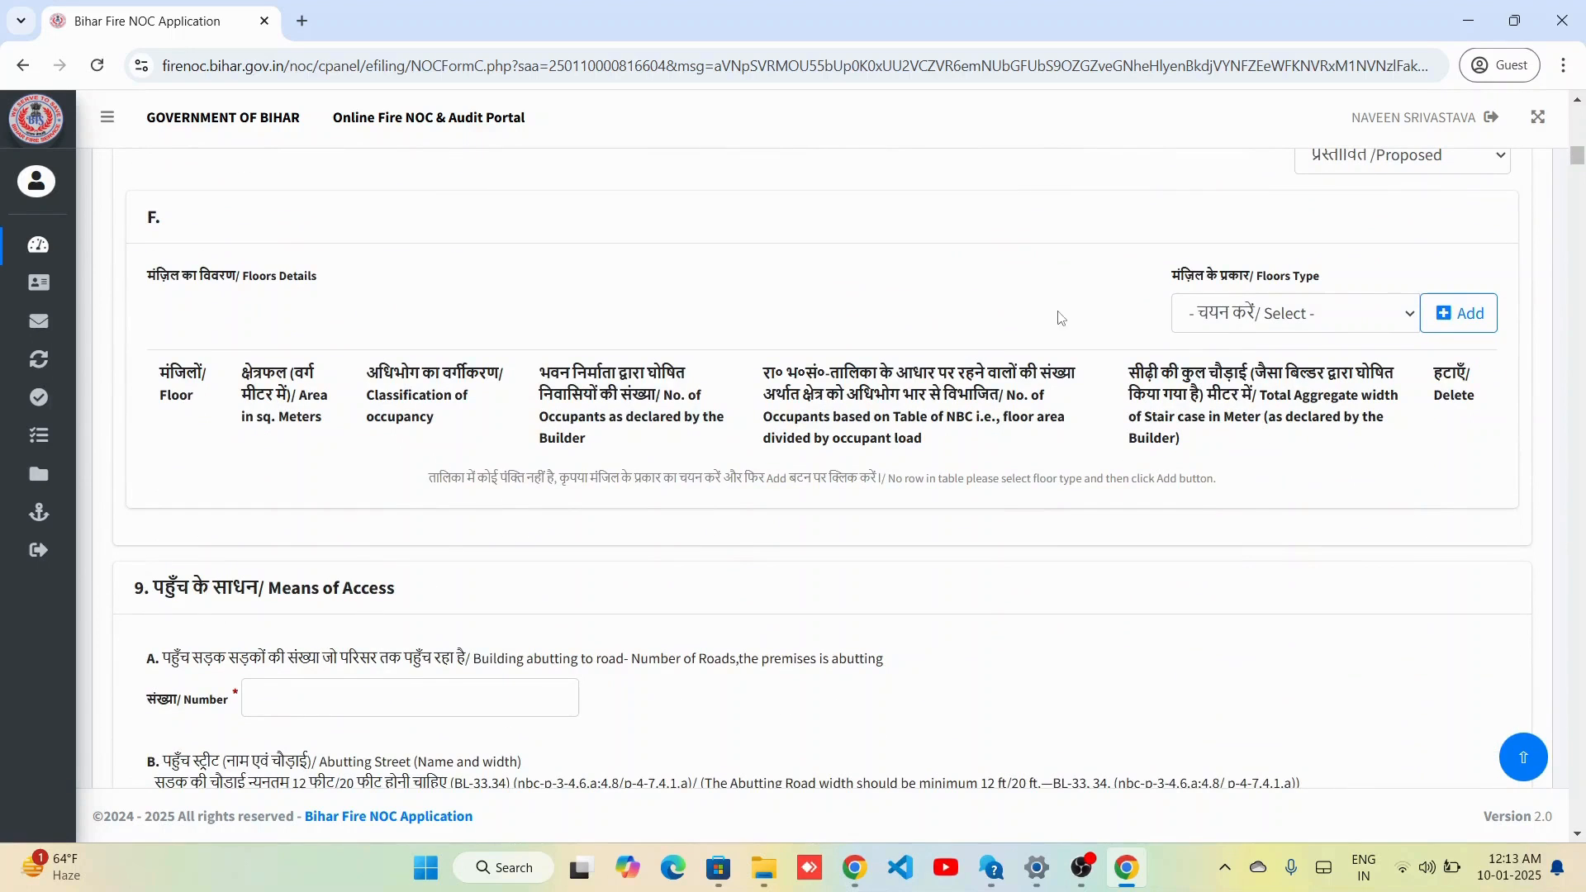
# Add a Basement row to the floors table.
pyautogui.click(1255, 313)
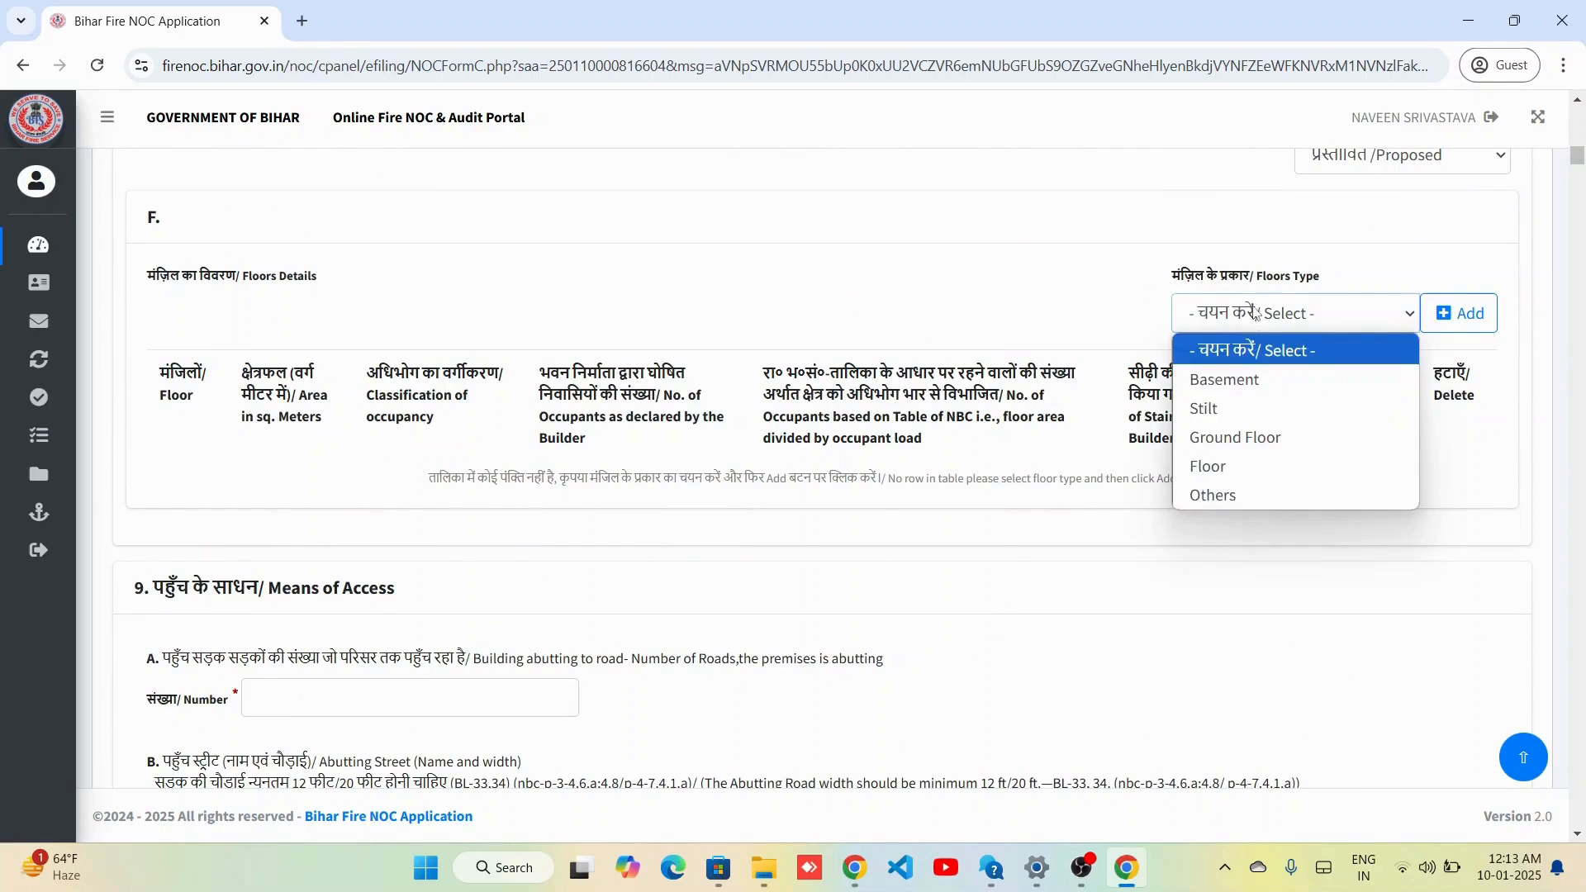
pyautogui.click(1249, 381)
pyautogui.click(1458, 313)
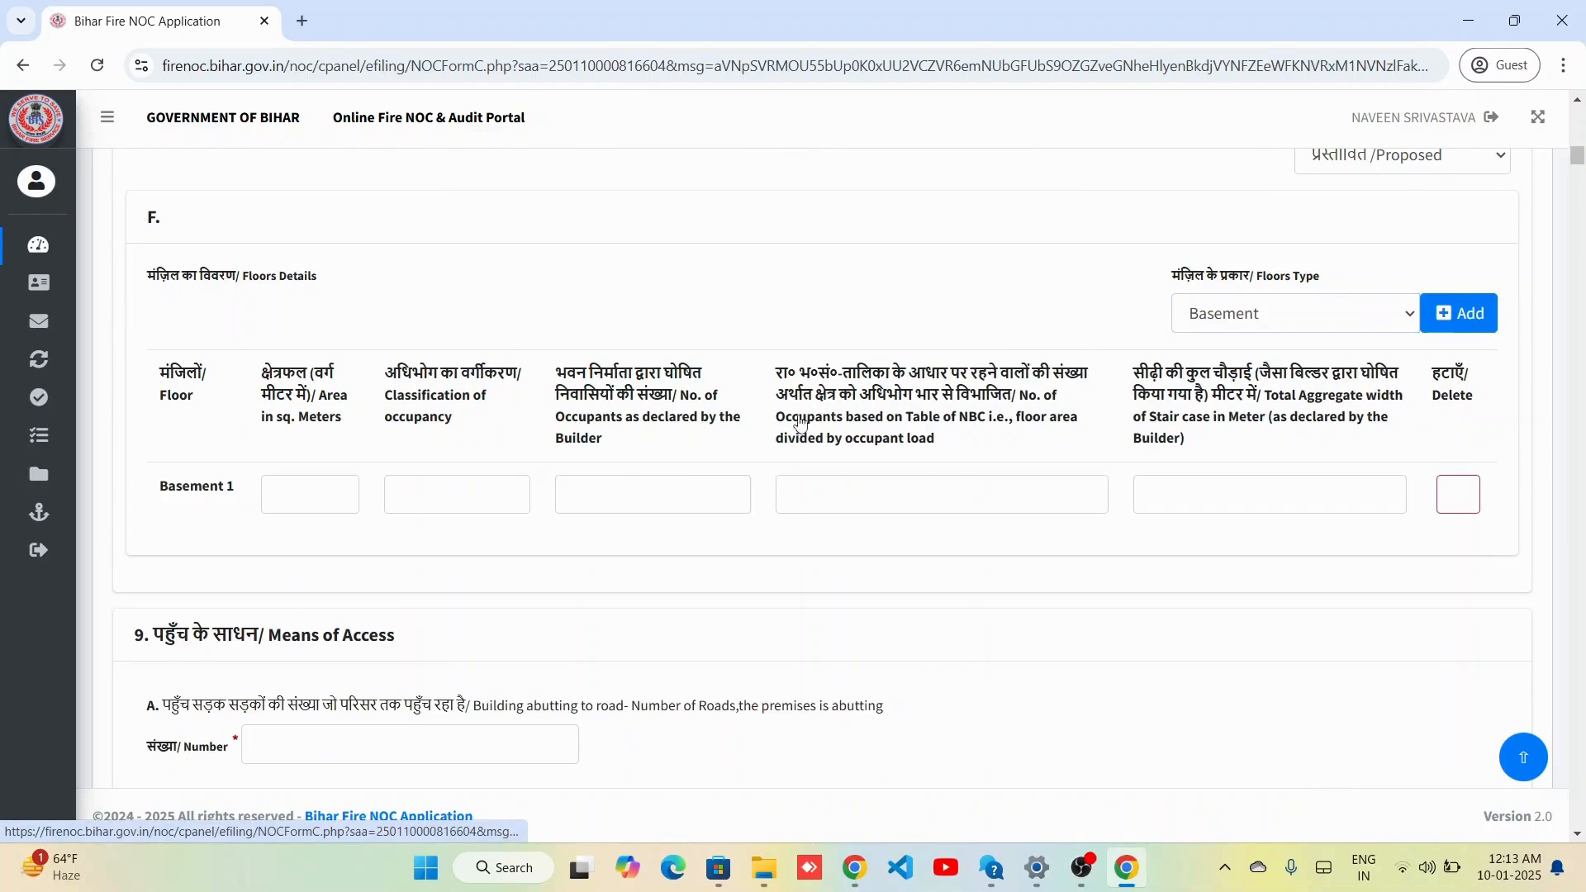
# Fill the Basement 1 row: area 22, occupants 22 and 33, stair width 22.
pyautogui.click(312, 488)
pyautogui.write('2')
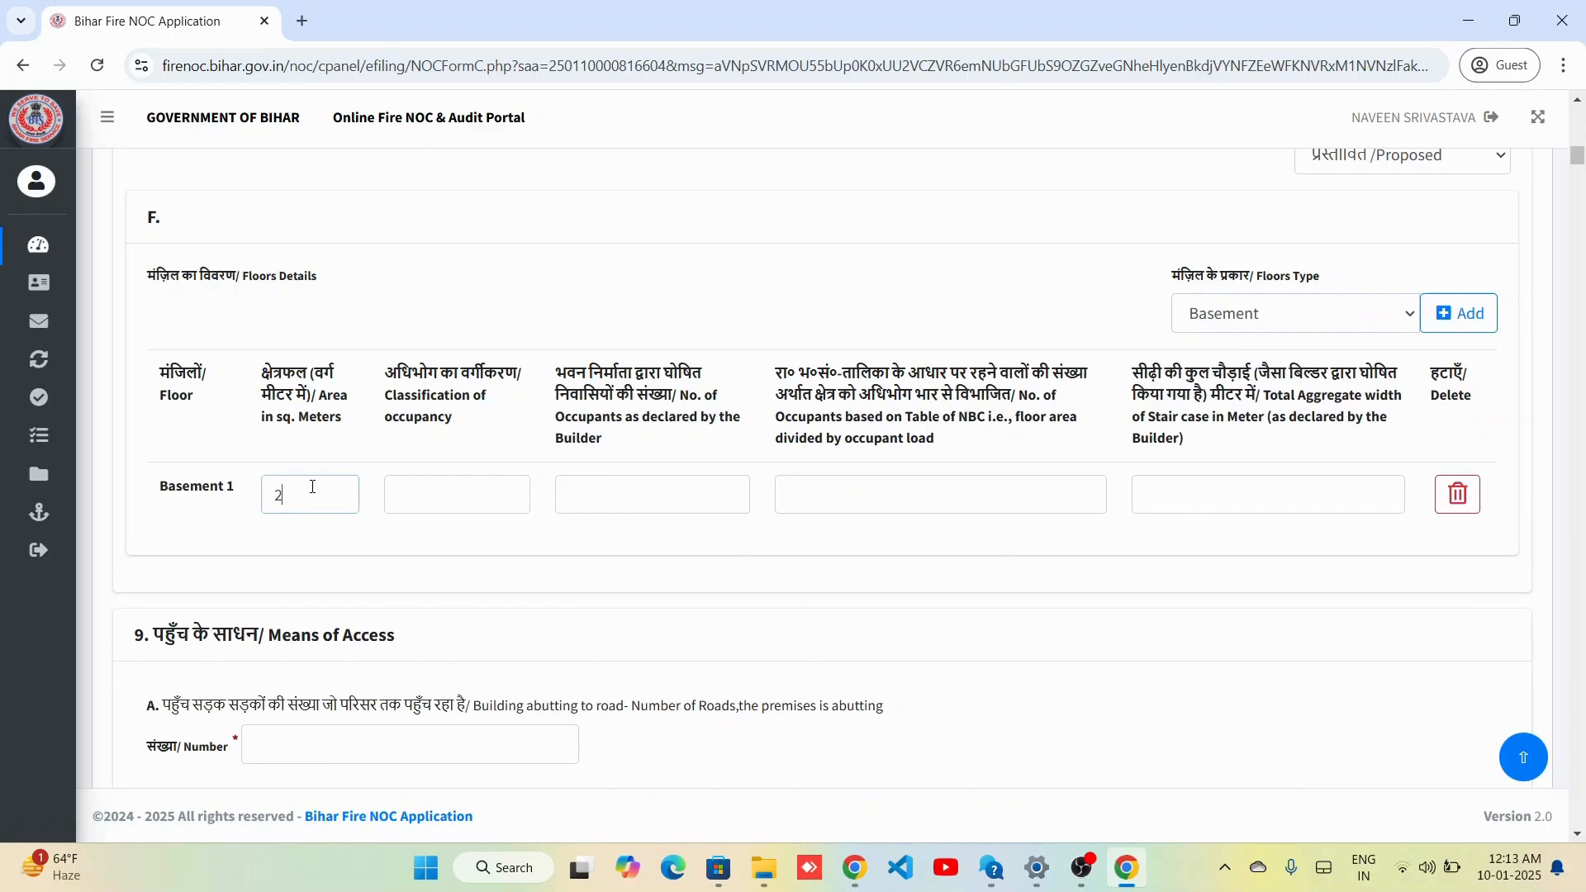
pyautogui.write('33')
pyautogui.press('Tab')
pyautogui.write('22')
pyautogui.press('Tab')
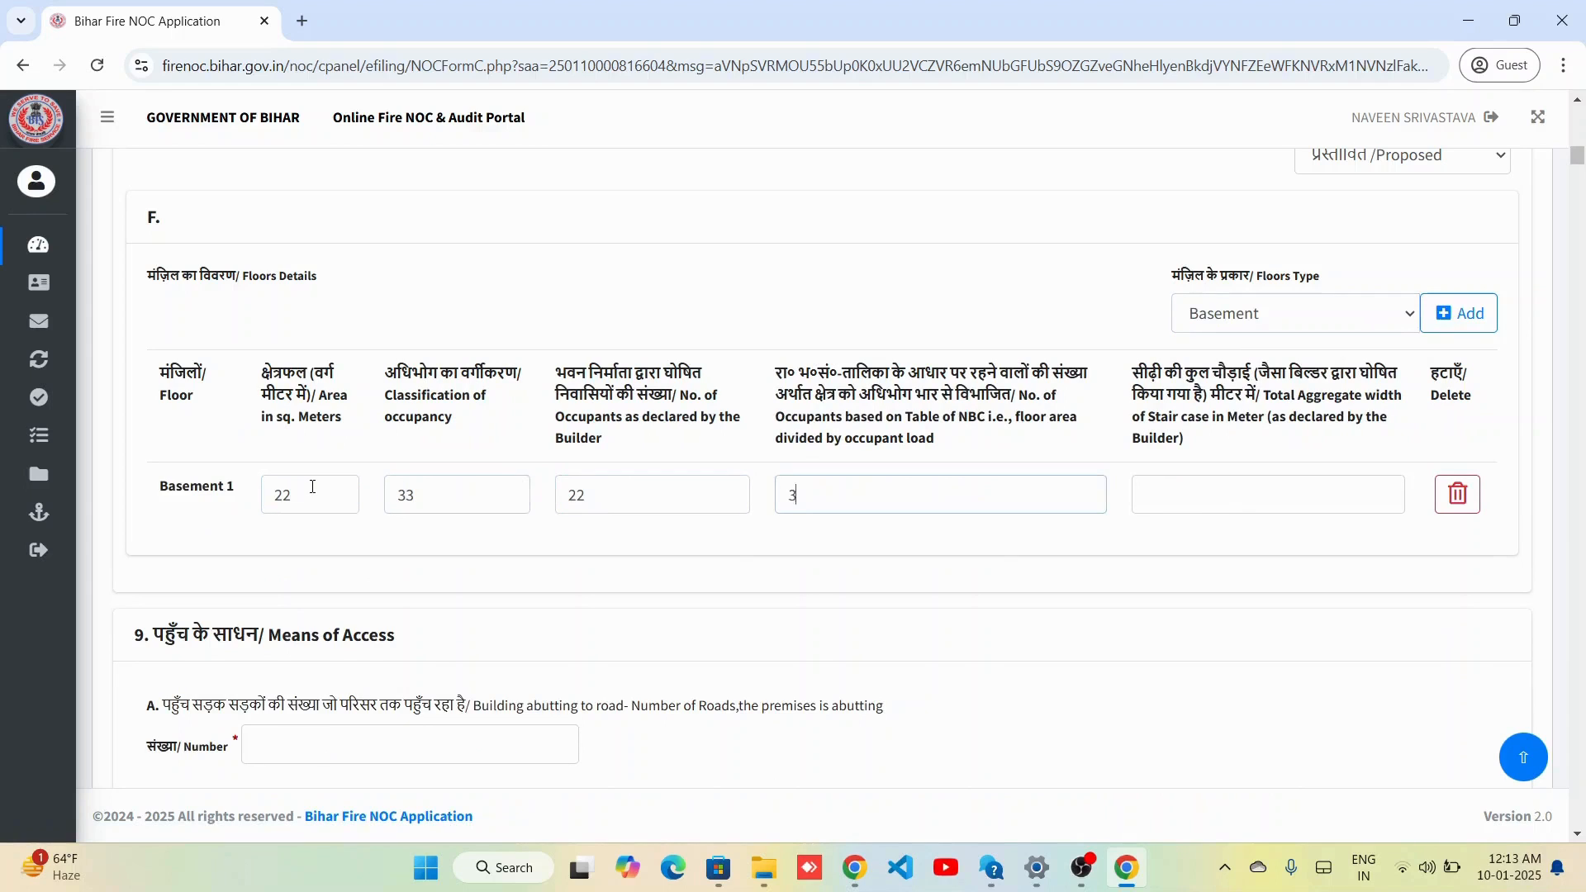
pyautogui.write('33')
pyautogui.press('Tab')
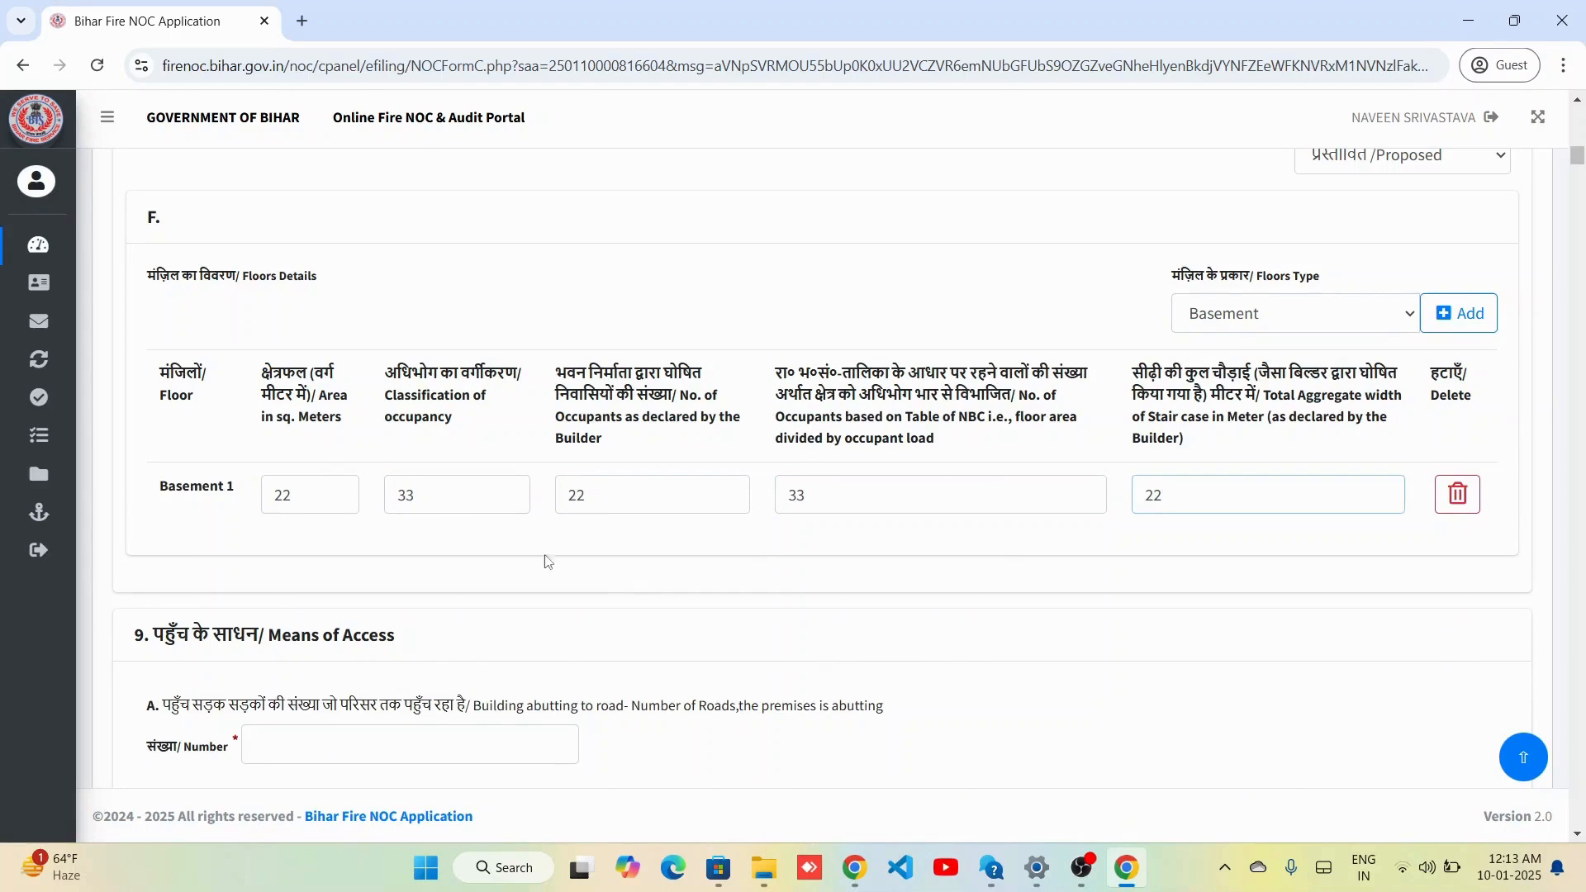
pyautogui.write('22')
pyautogui.scroll(-2, 824, 685)
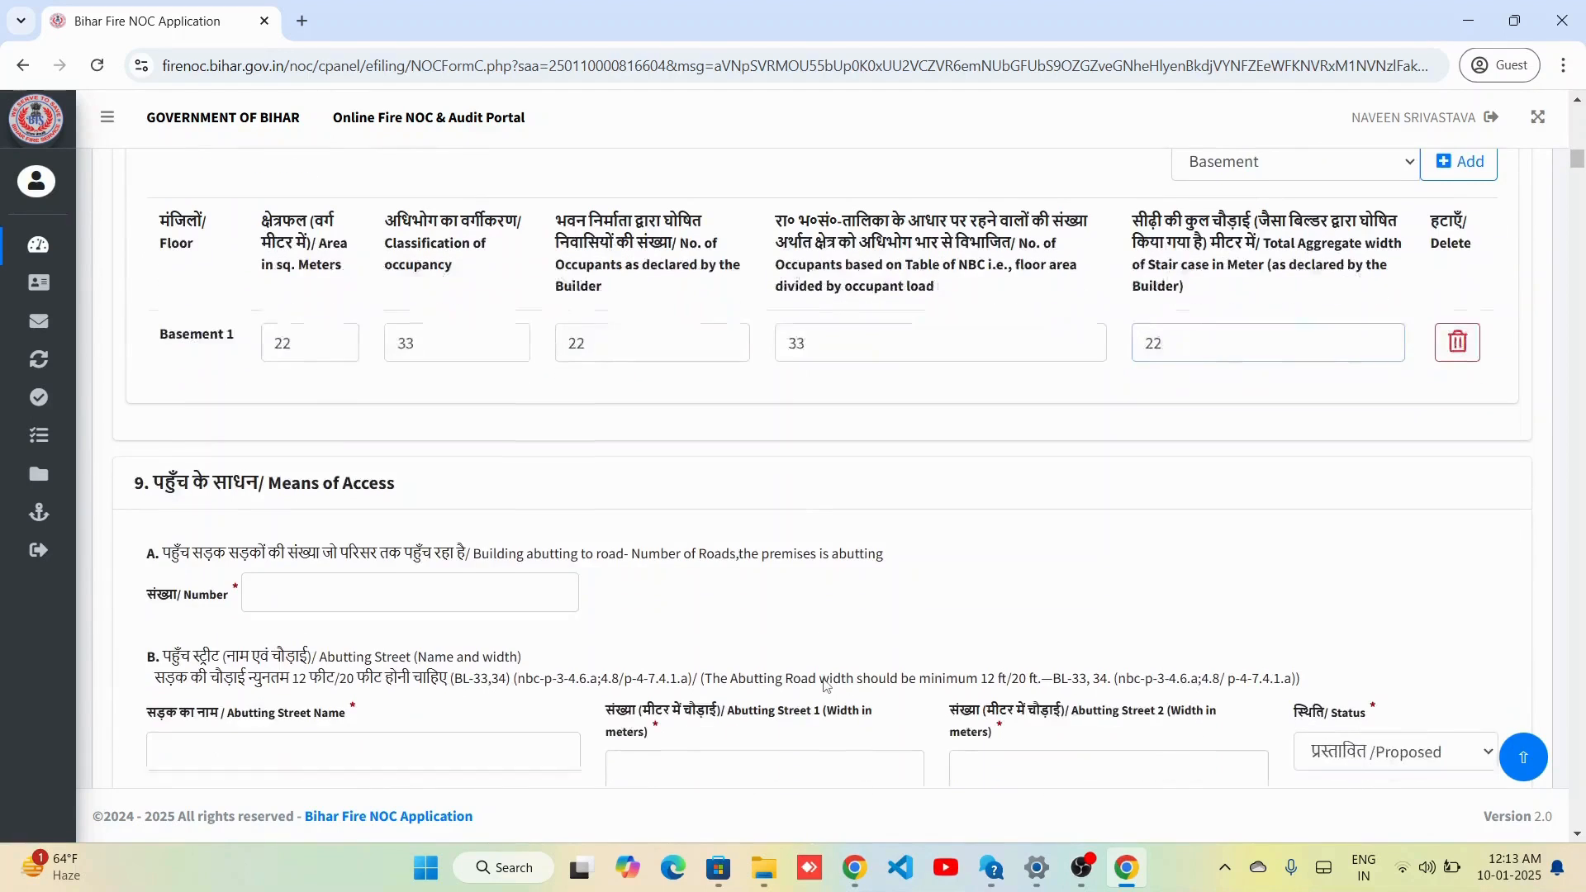
pyautogui.click(1266, 161)
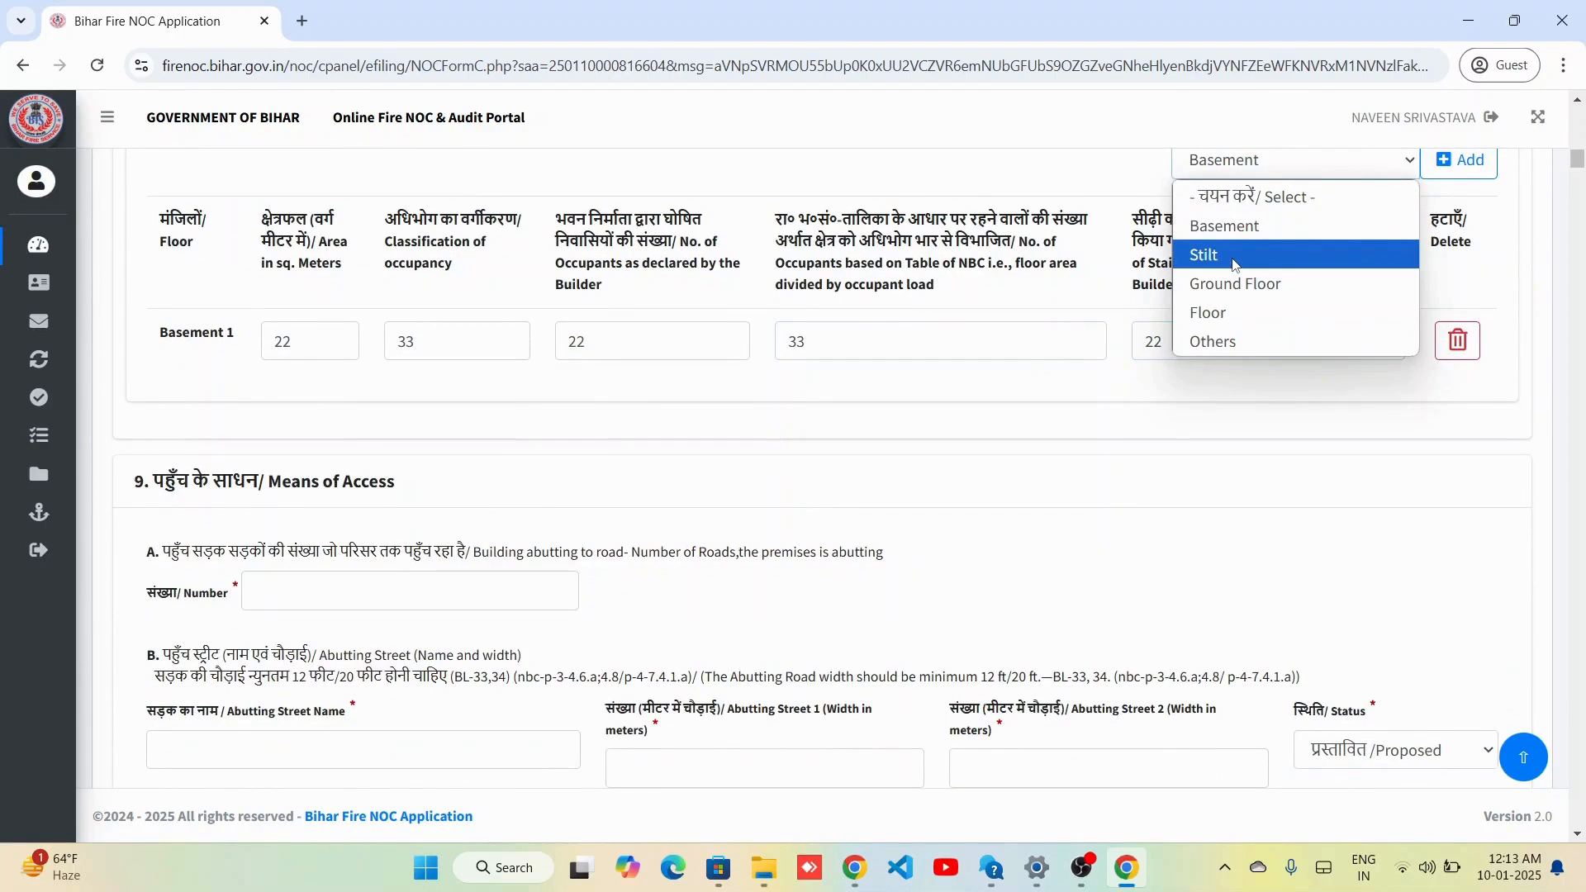
# Enter means of access: 12 abutting roads, street 'Test Street', street widths 22 and 22.
pyautogui.scroll(-2, 973, 543)
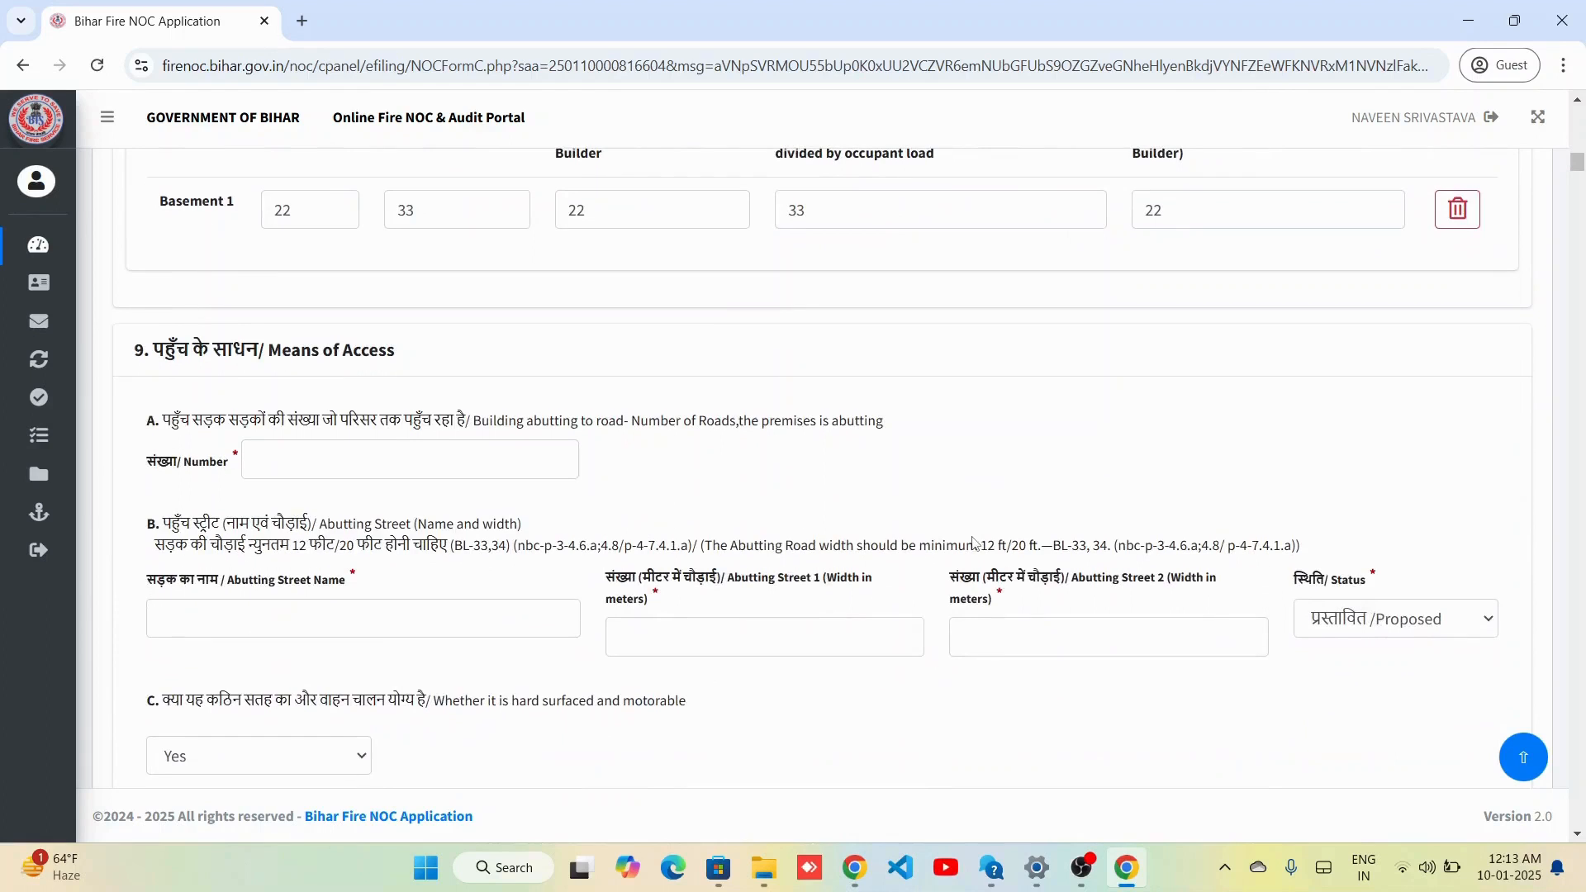
pyautogui.click(399, 469)
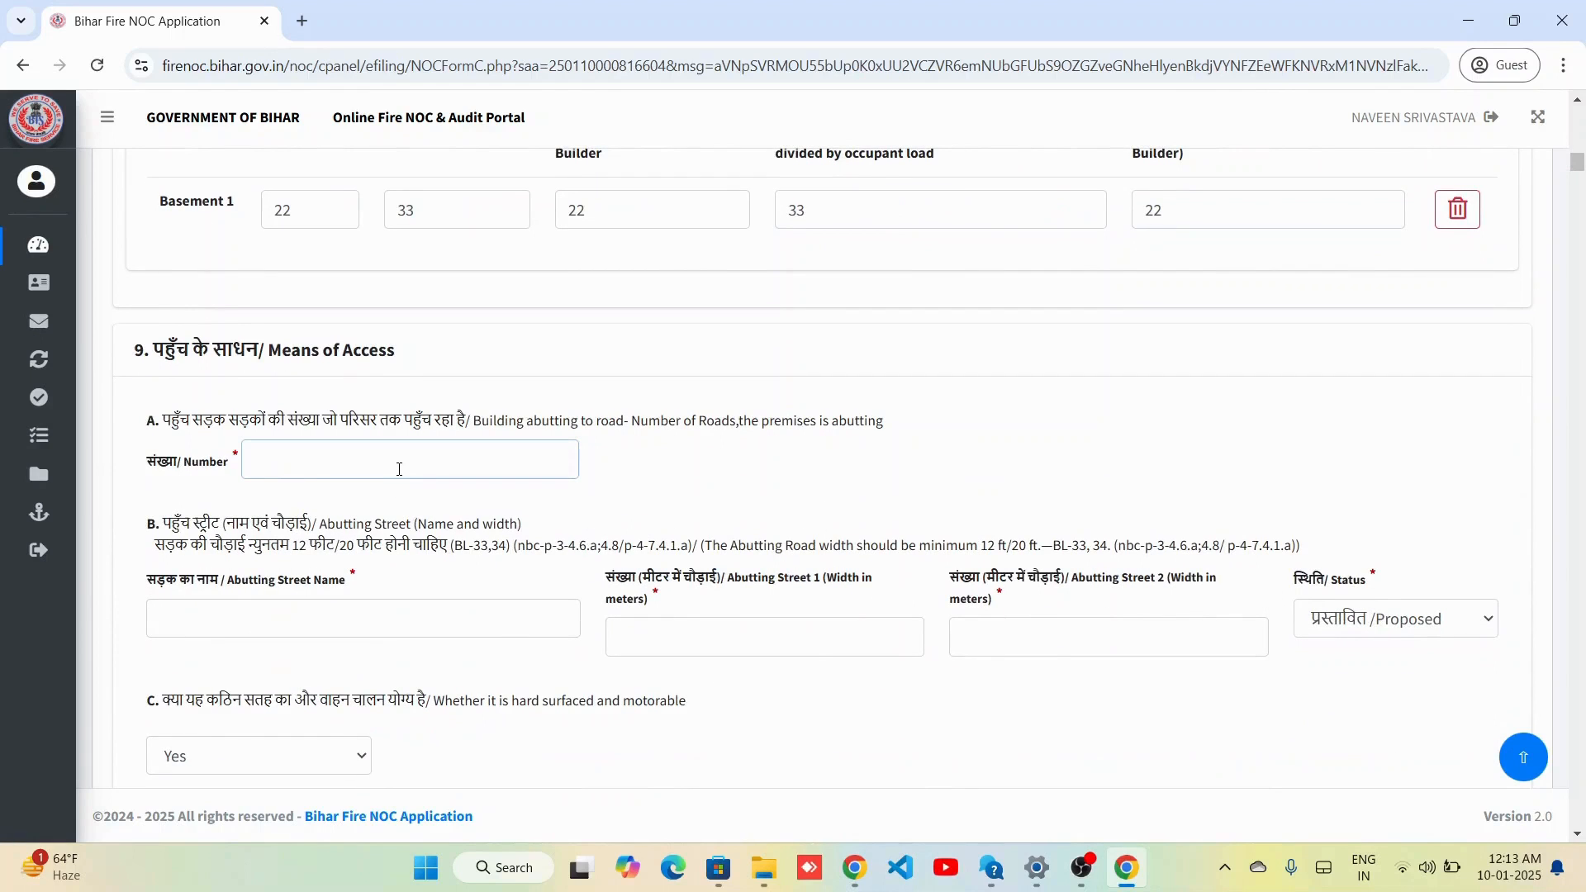
pyautogui.write('12')
pyautogui.press('Tab')
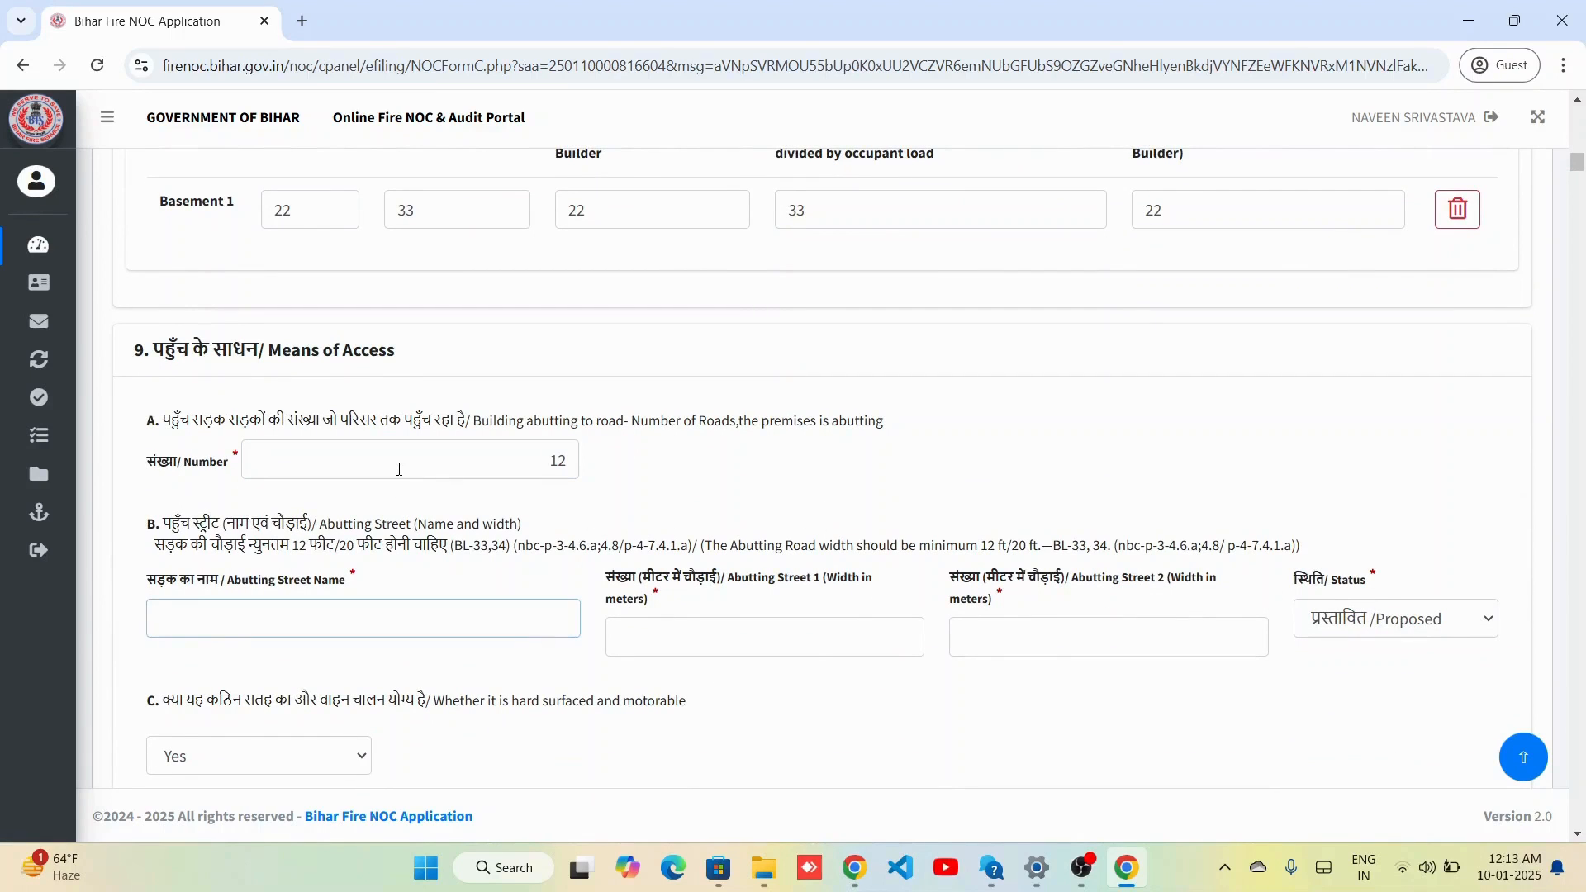
pyautogui.write('Test Street')
pyautogui.press('Tab')
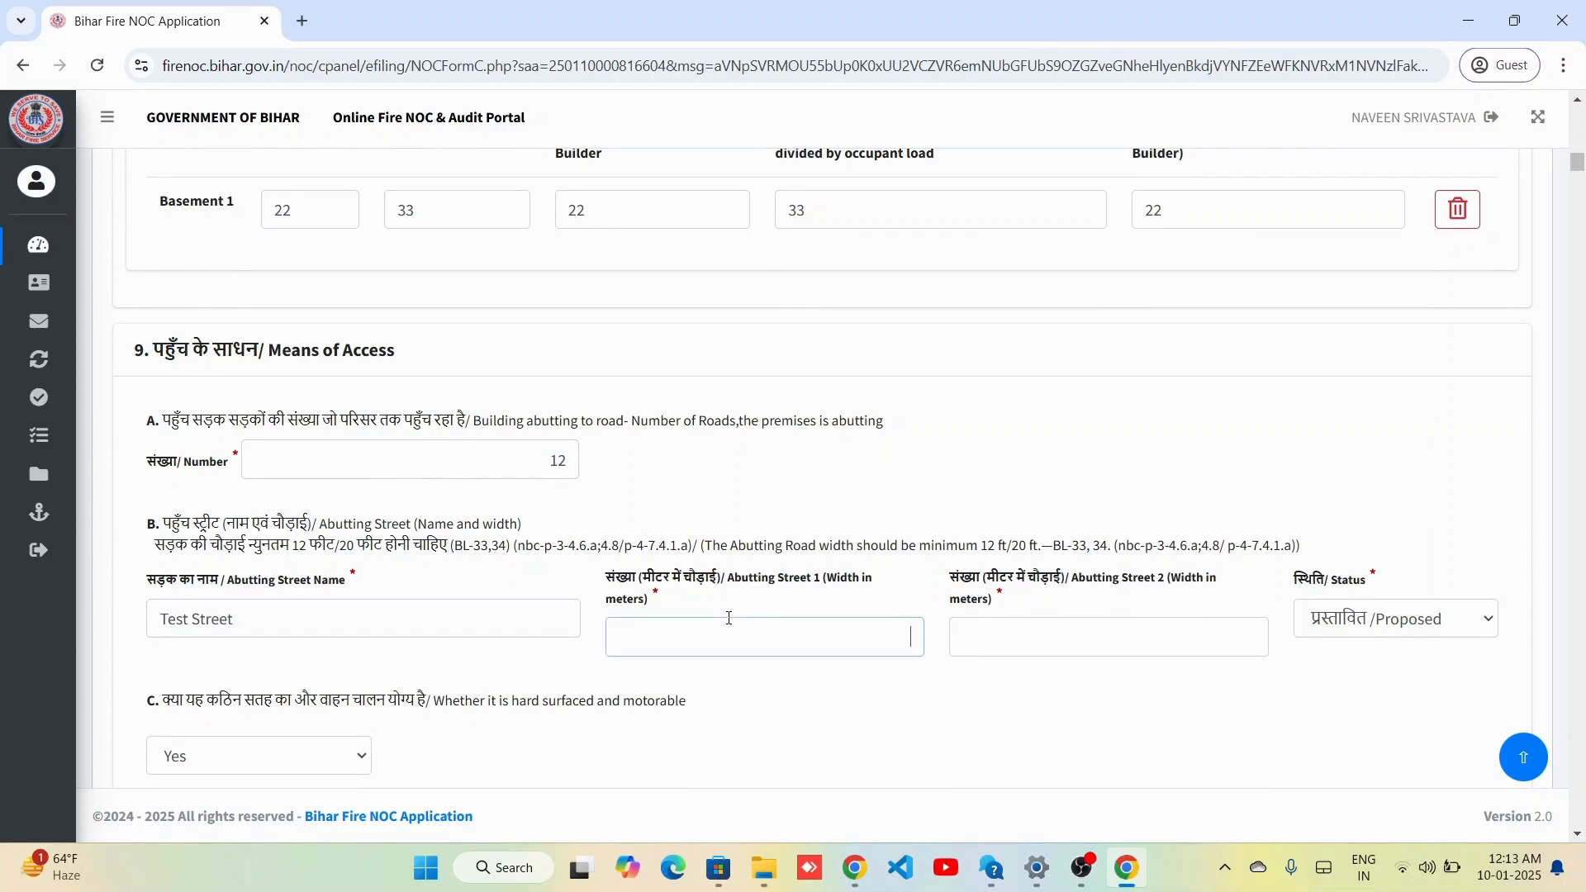
pyautogui.write('22')
pyautogui.press('Tab')
pyautogui.write('22')
# Fill the setbacks: north 33, south 22, east 2, front side 32.
pyautogui.scroll(-4, 789, 636)
pyautogui.scroll(1, 789, 637)
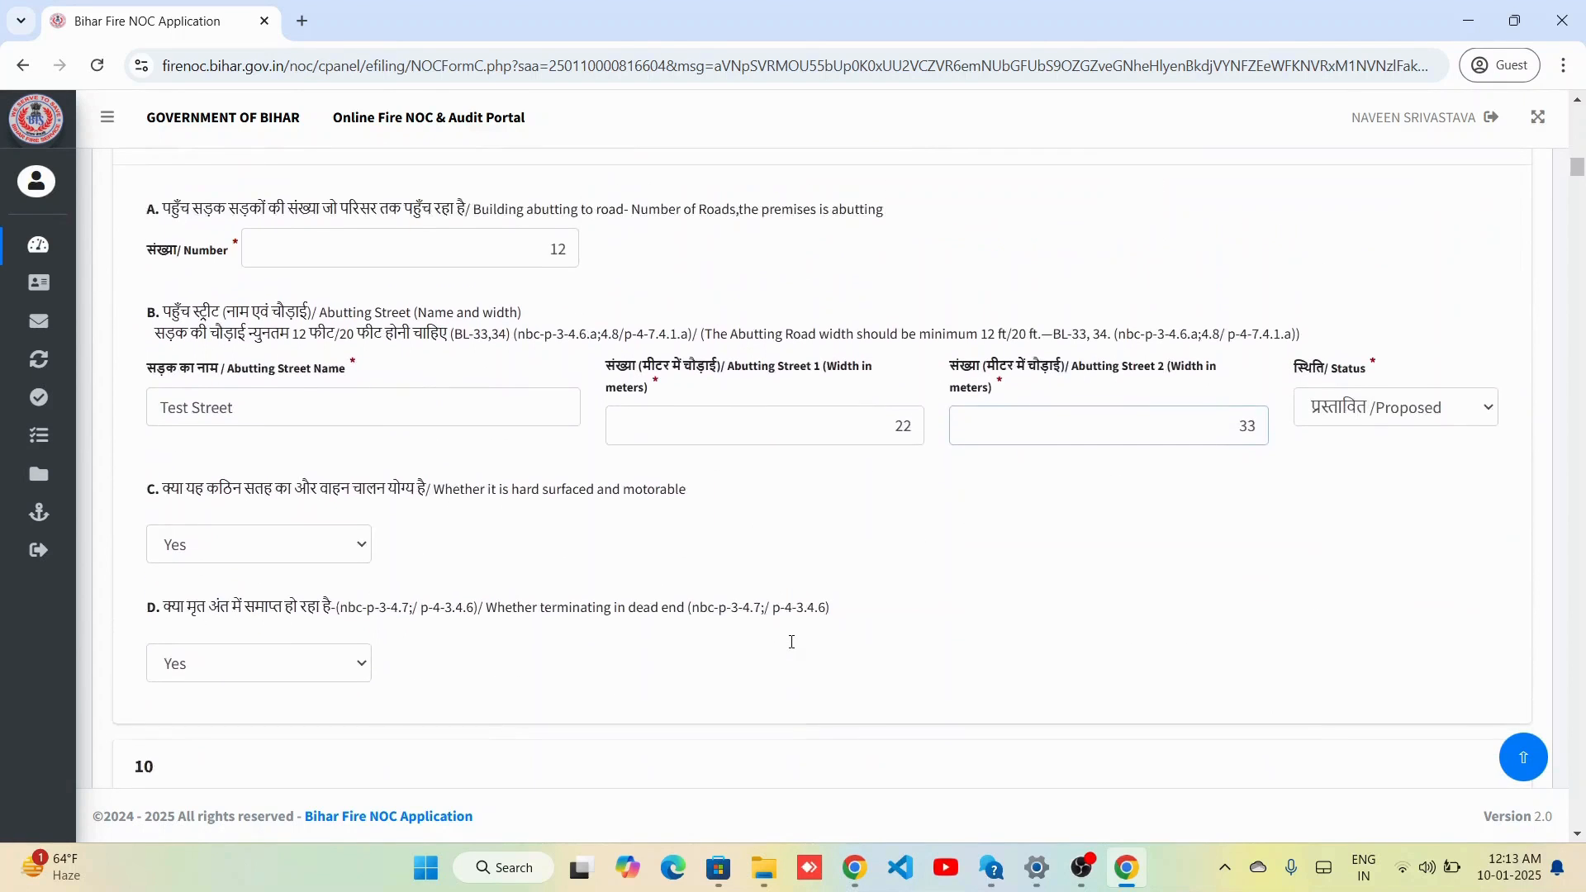
pyautogui.scroll(-3, 792, 641)
pyautogui.scroll(-2, 791, 642)
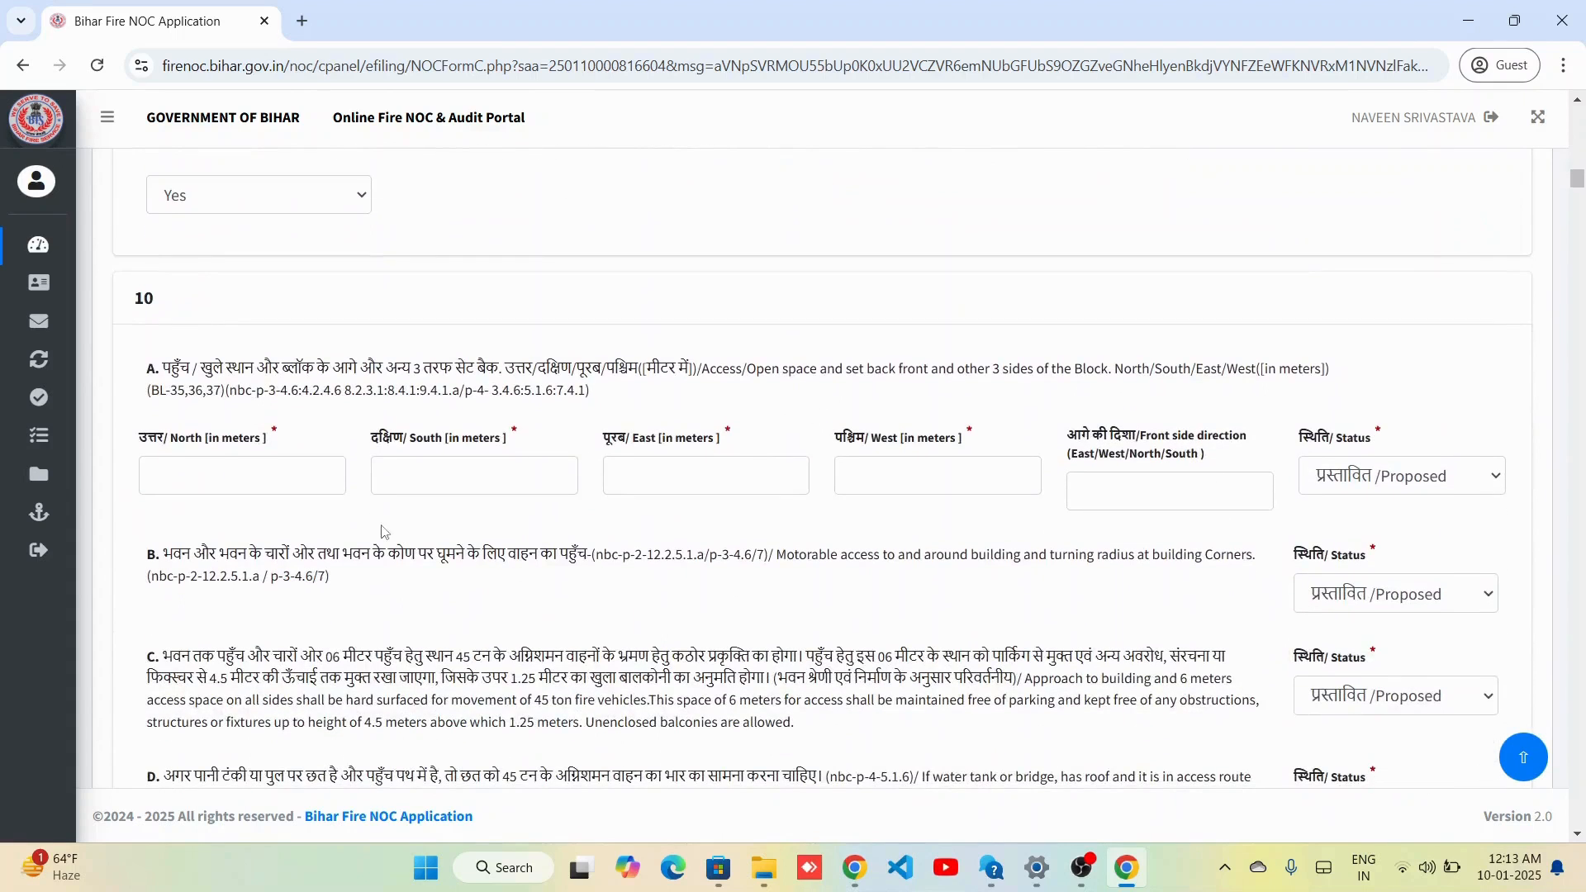
pyautogui.click(328, 482)
pyautogui.write('33')
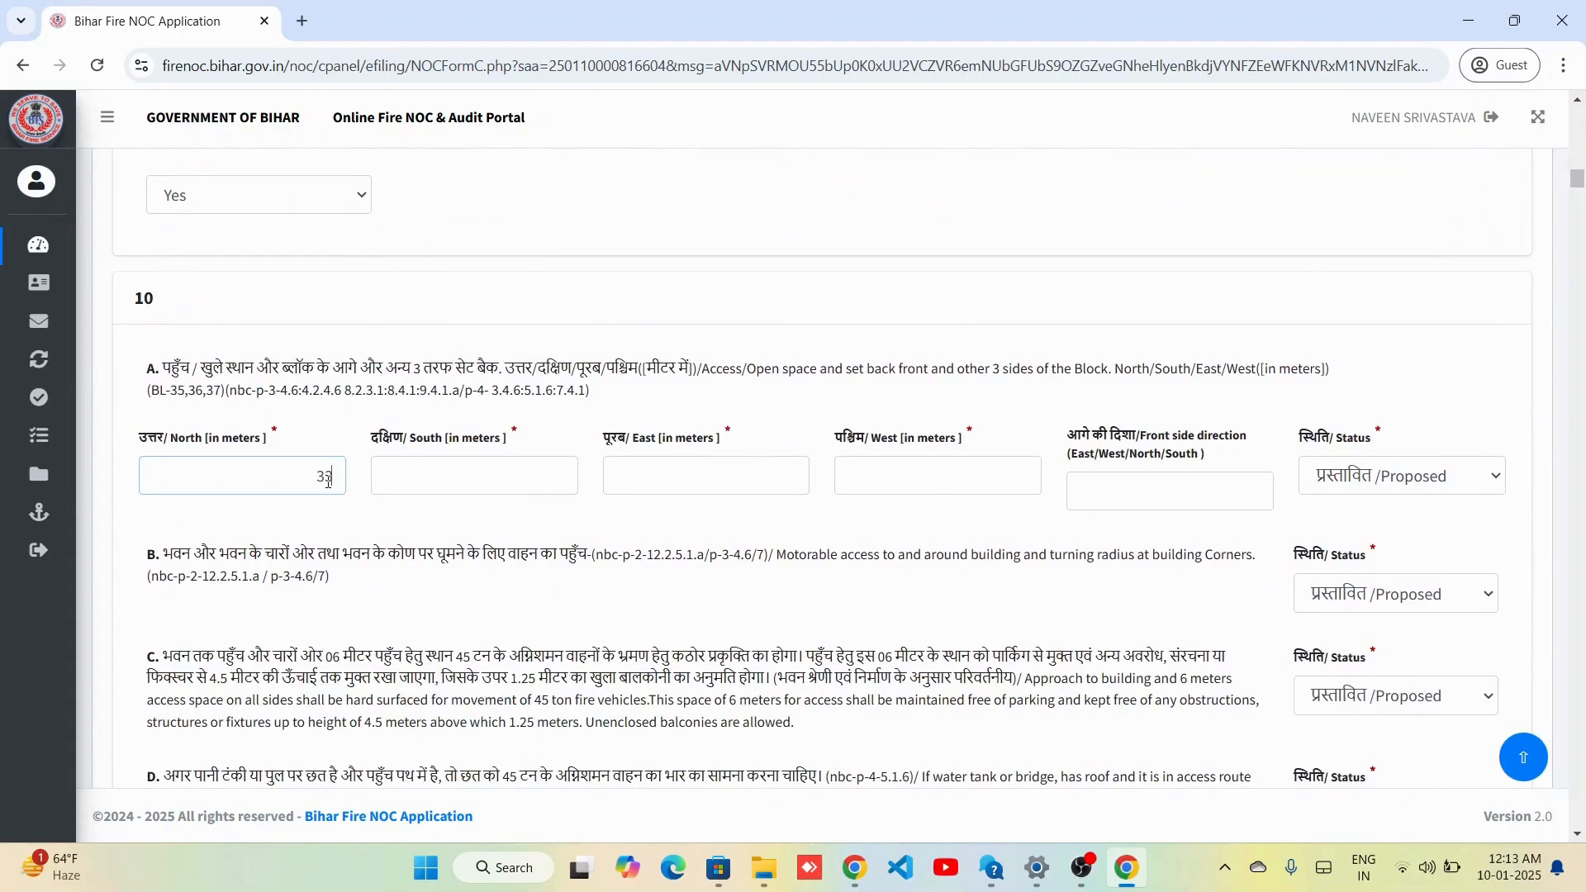
pyautogui.press('Tab')
pyautogui.write('22')
pyautogui.press('Tab')
pyautogui.write('2')
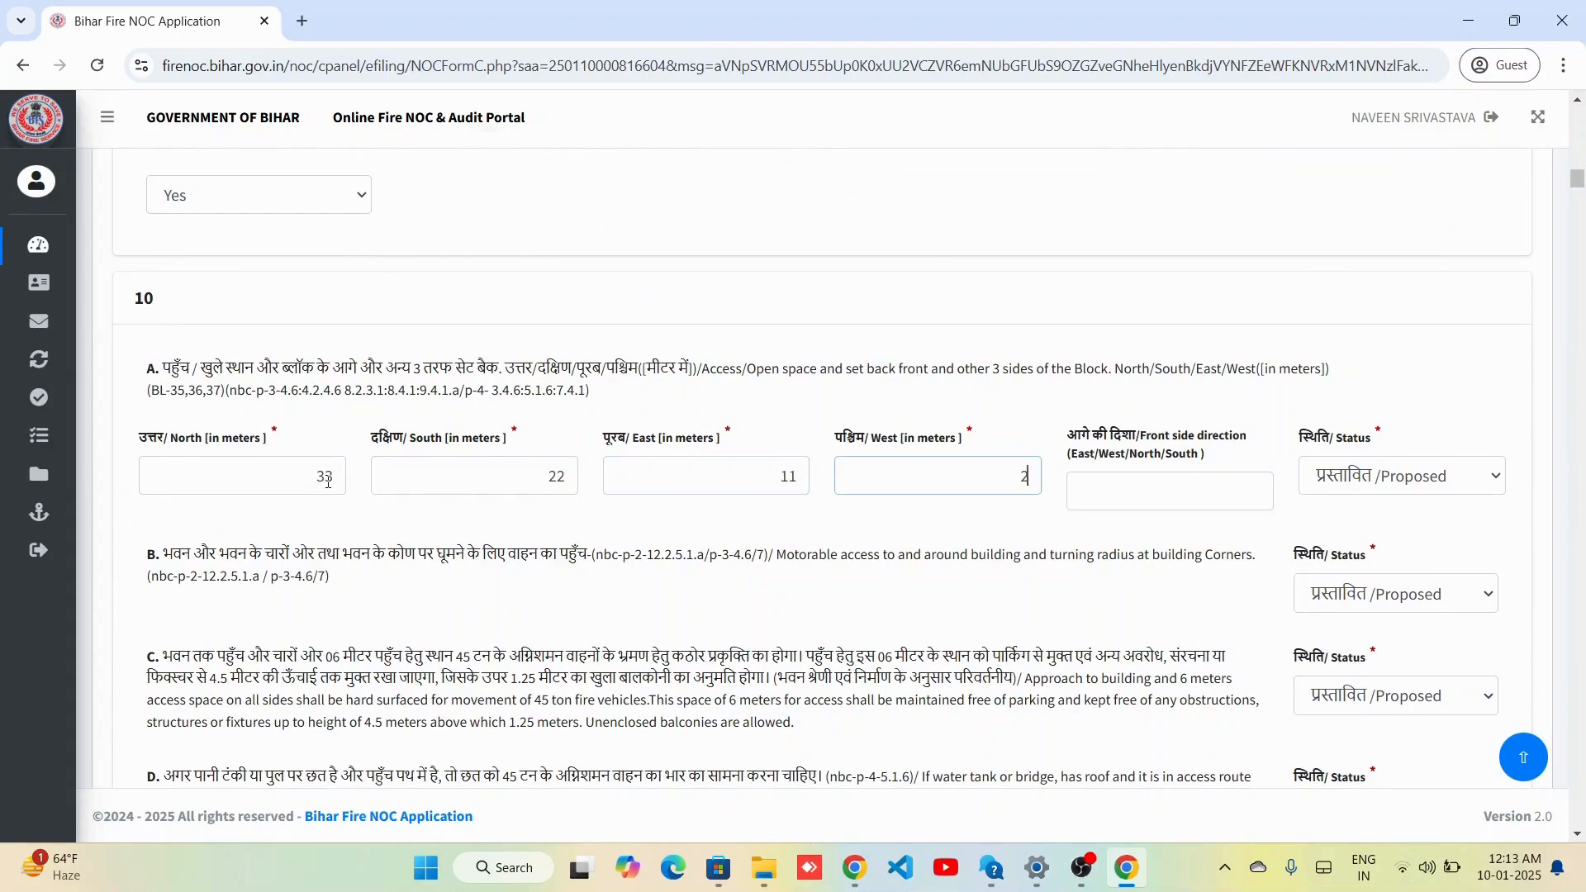
pyautogui.press('Tab')
pyautogui.write('32')
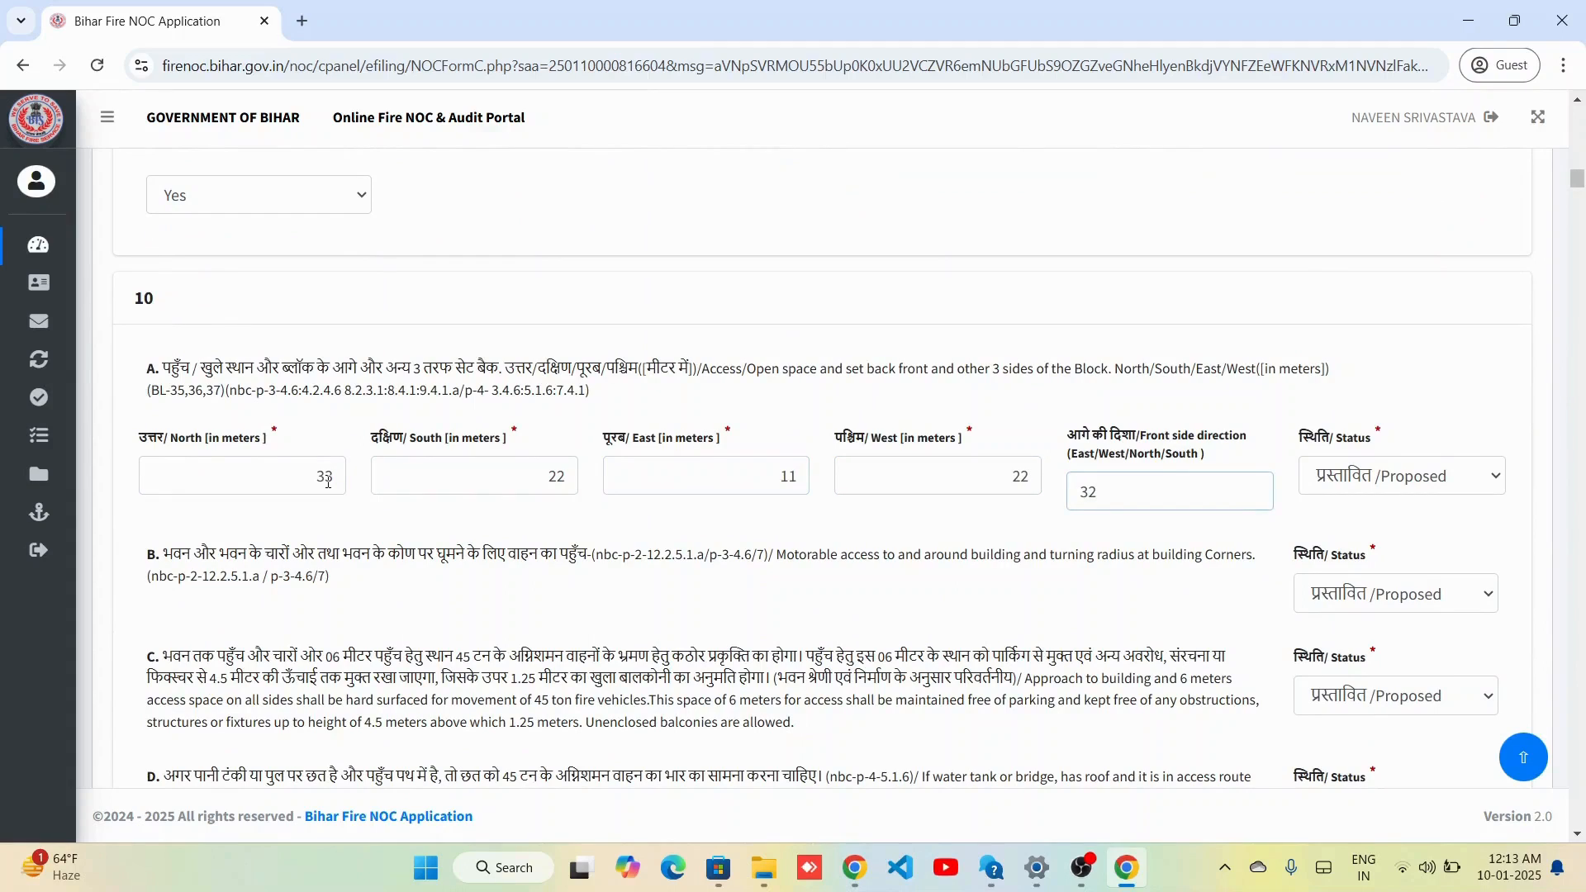
# Enter car parking counts: basement 22 and ground floor 33.
pyautogui.scroll(-10, 610, 664)
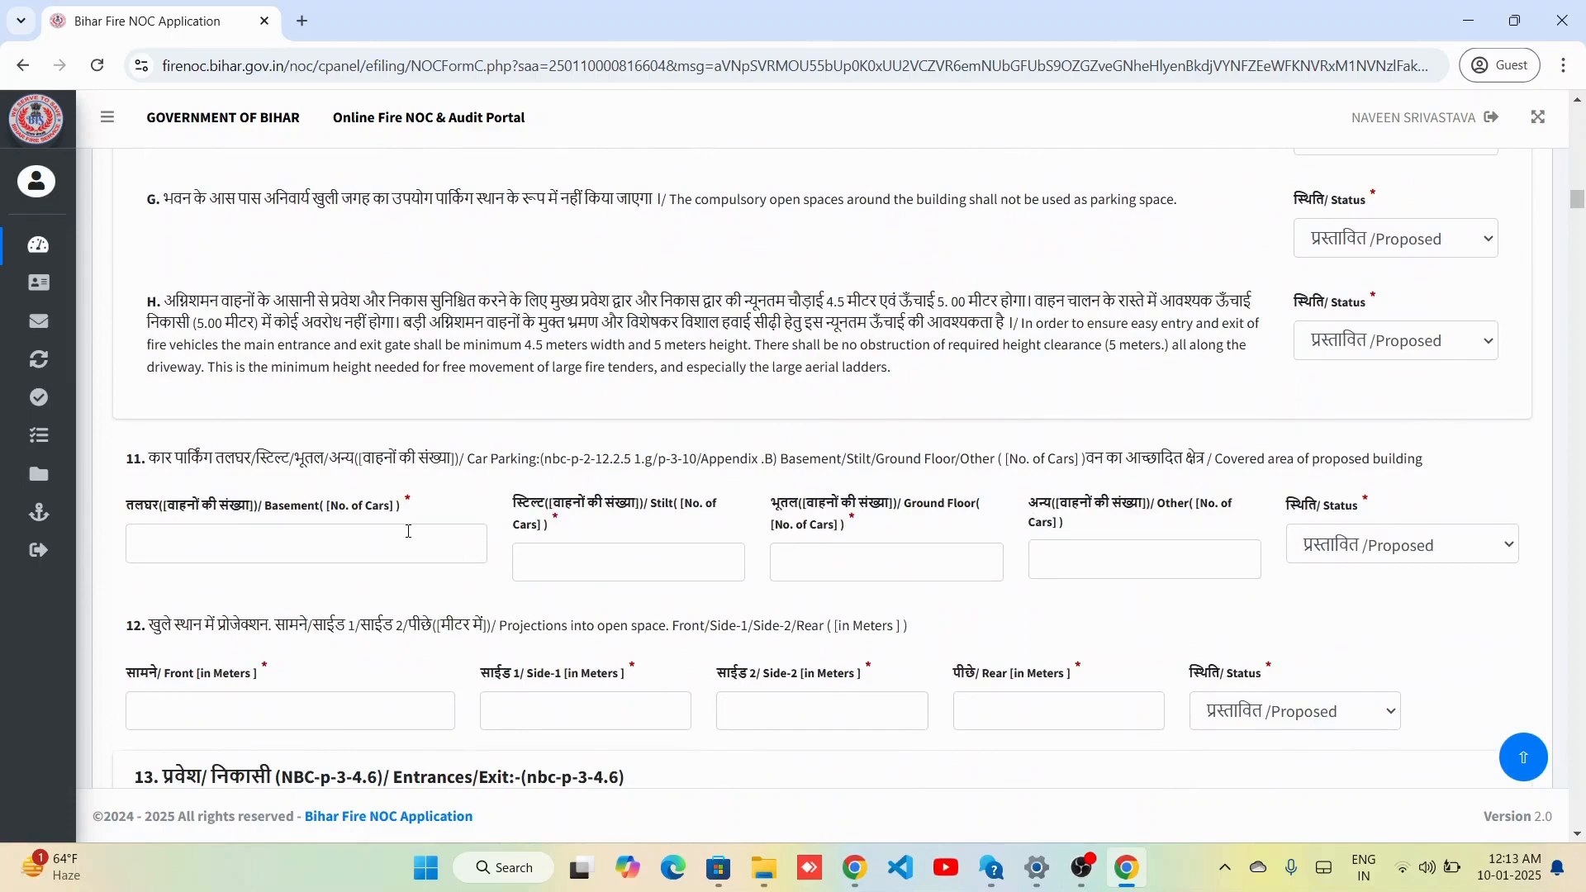
pyautogui.click(408, 531)
pyautogui.write('22')
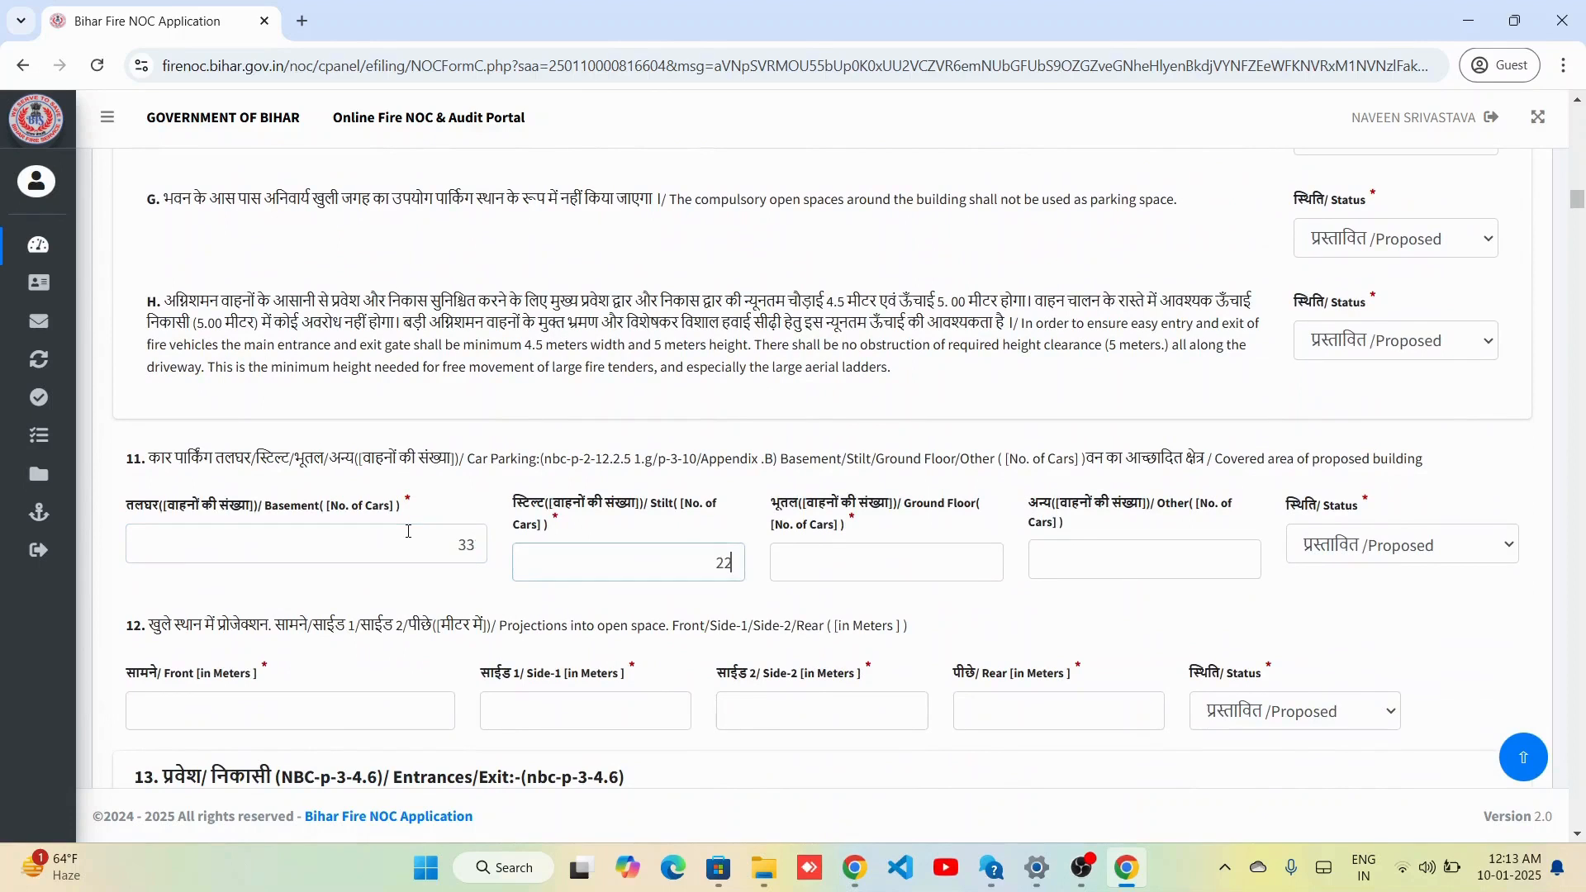
pyautogui.press('Tab')
pyautogui.write('33')
pyautogui.press('Tab')
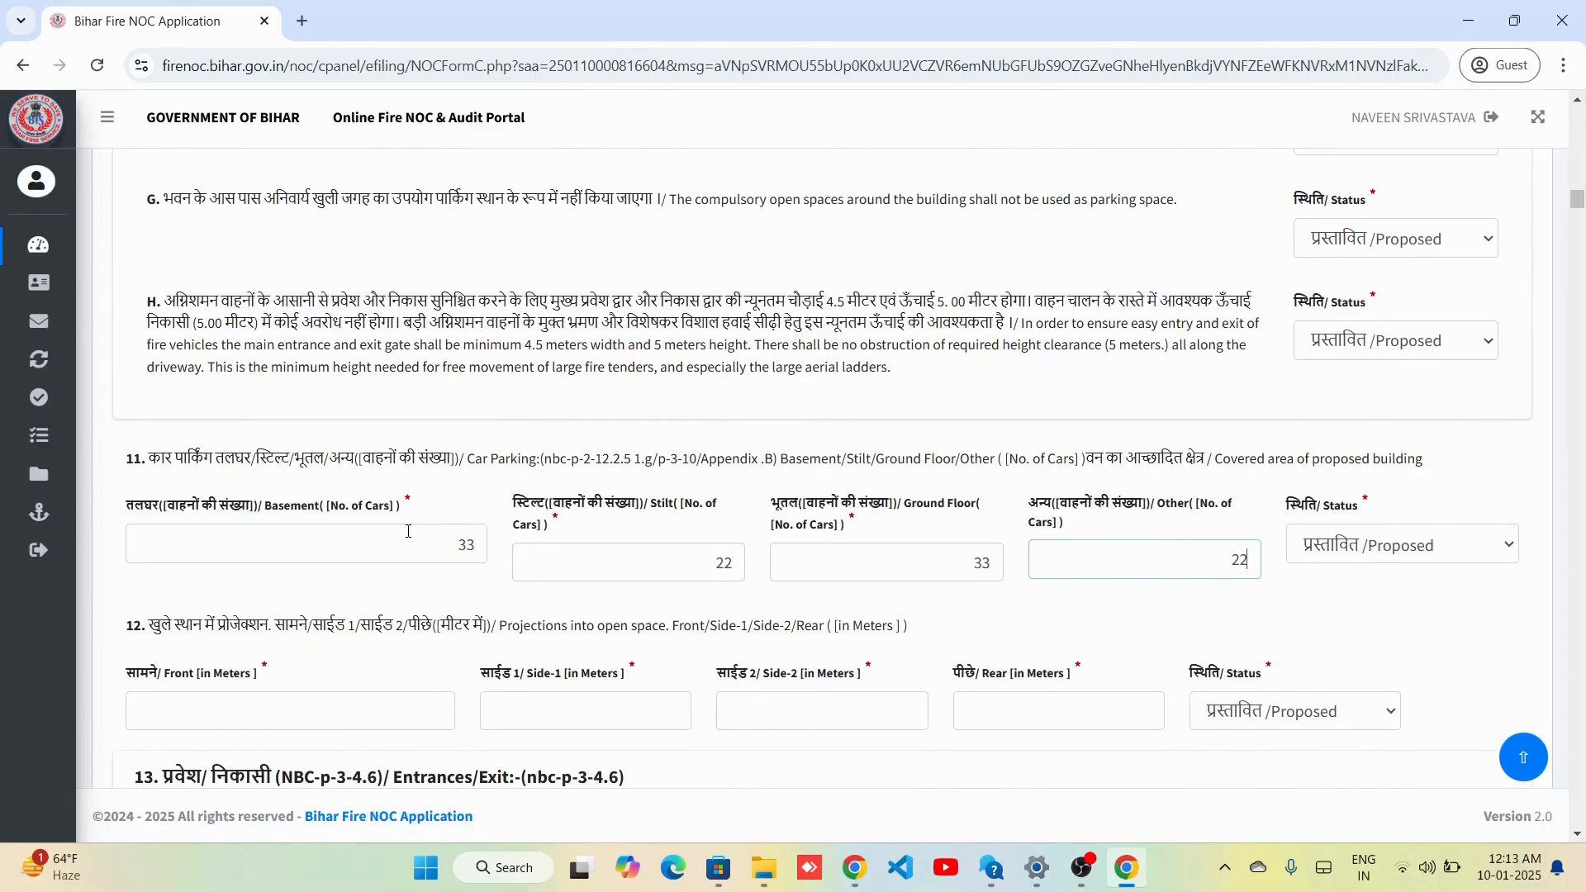
# Fill the open-space projections with 33, then side projections 22 and 11.
pyautogui.scroll(-2, 495, 612)
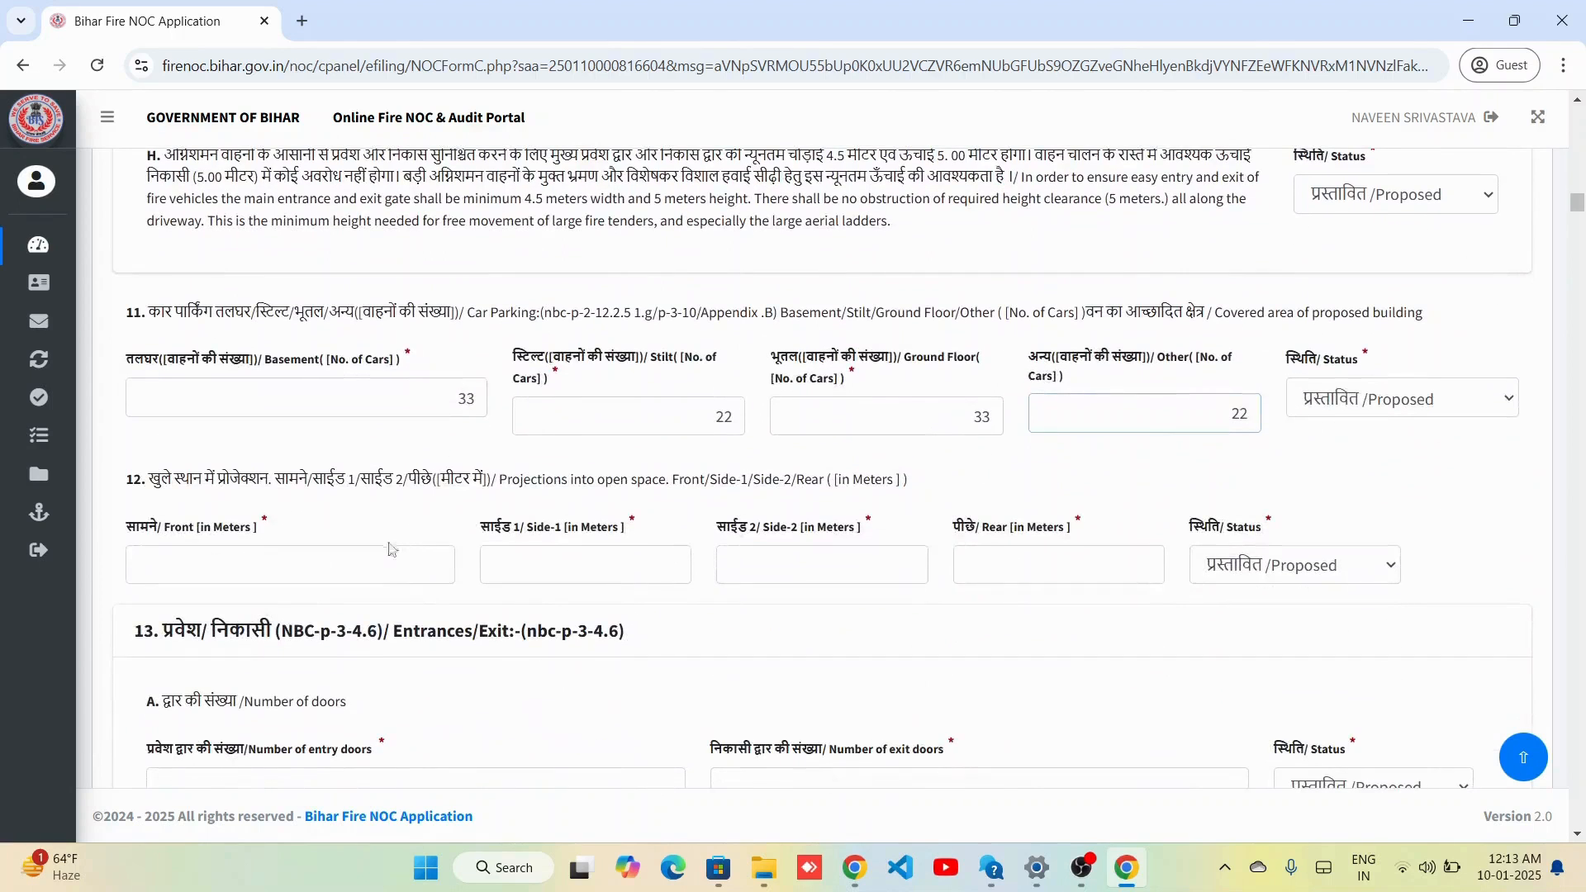
pyautogui.write('33')
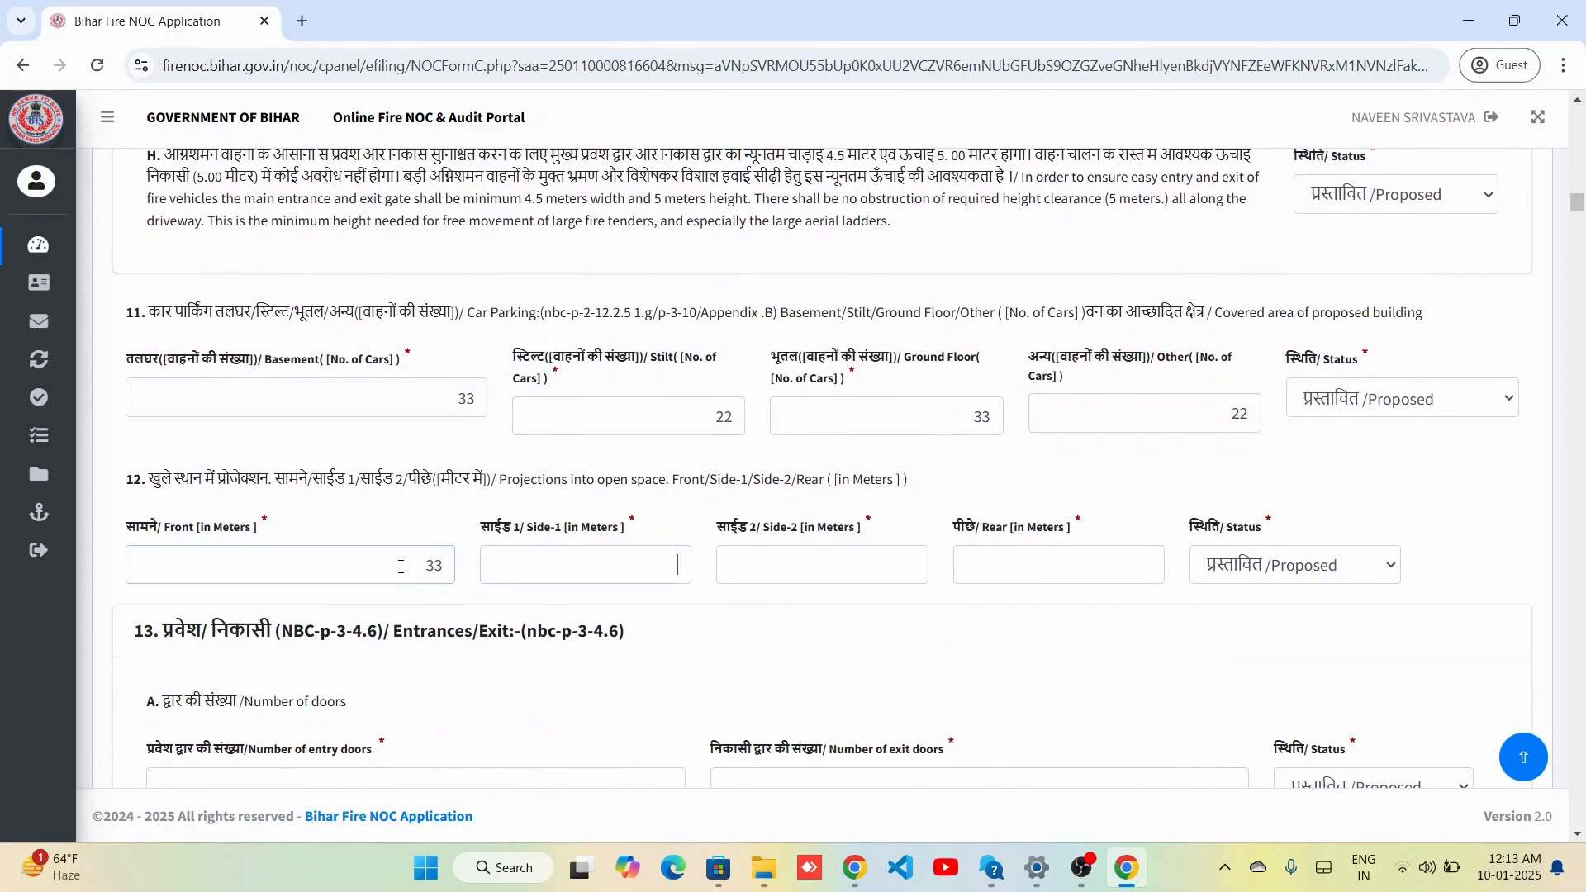
pyautogui.press('Tab')
pyautogui.write('22')
pyautogui.press('Tab')
pyautogui.write('11')
pyautogui.press('Tab')
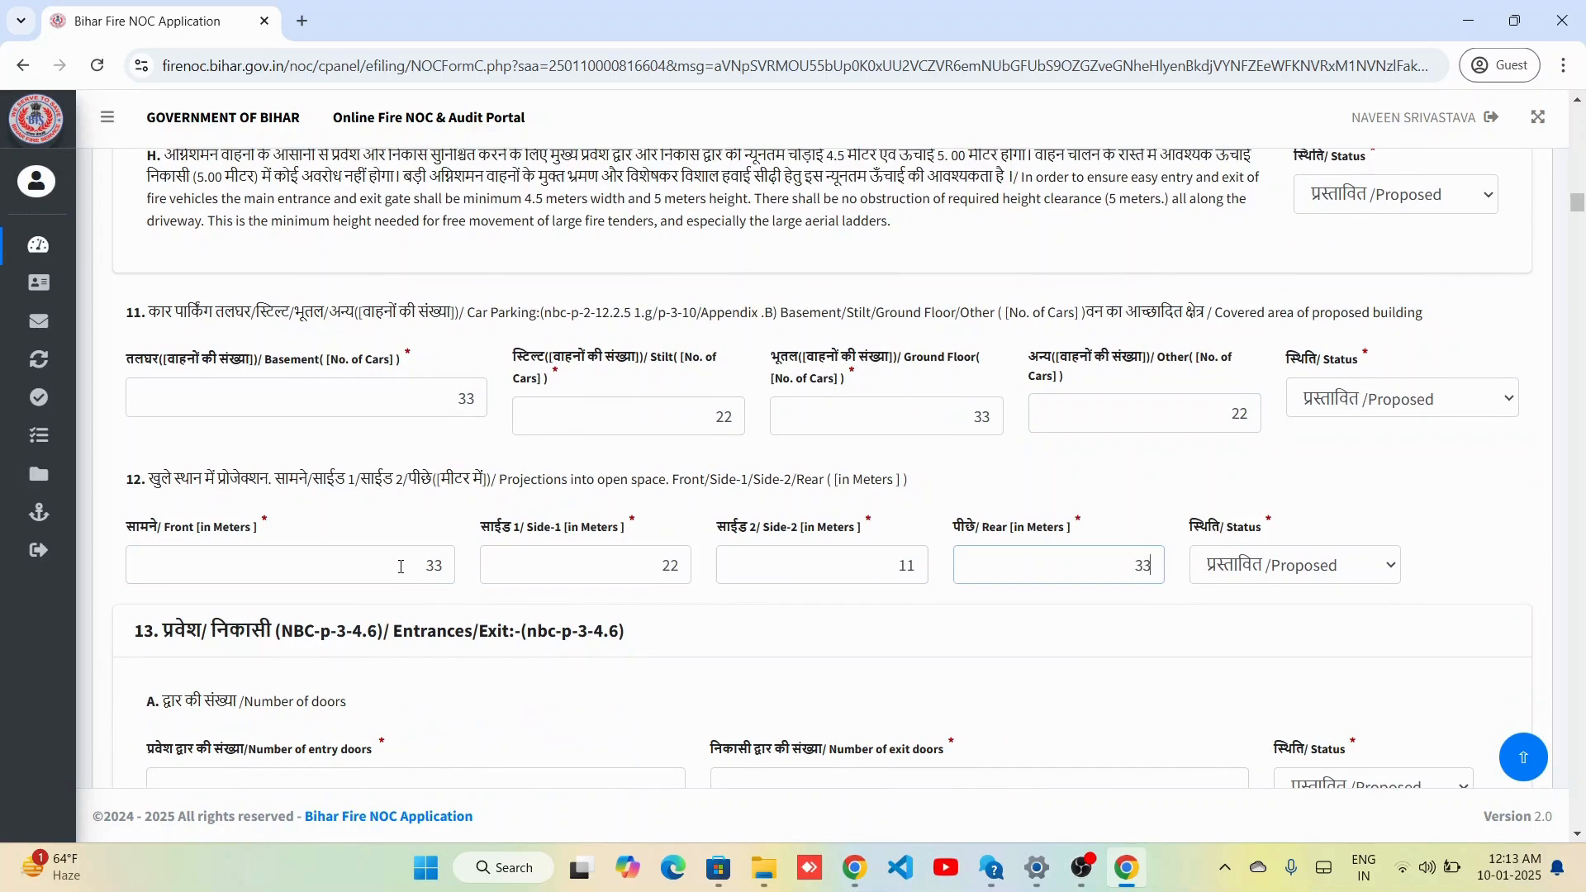
pyautogui.scroll(-4, 495, 726)
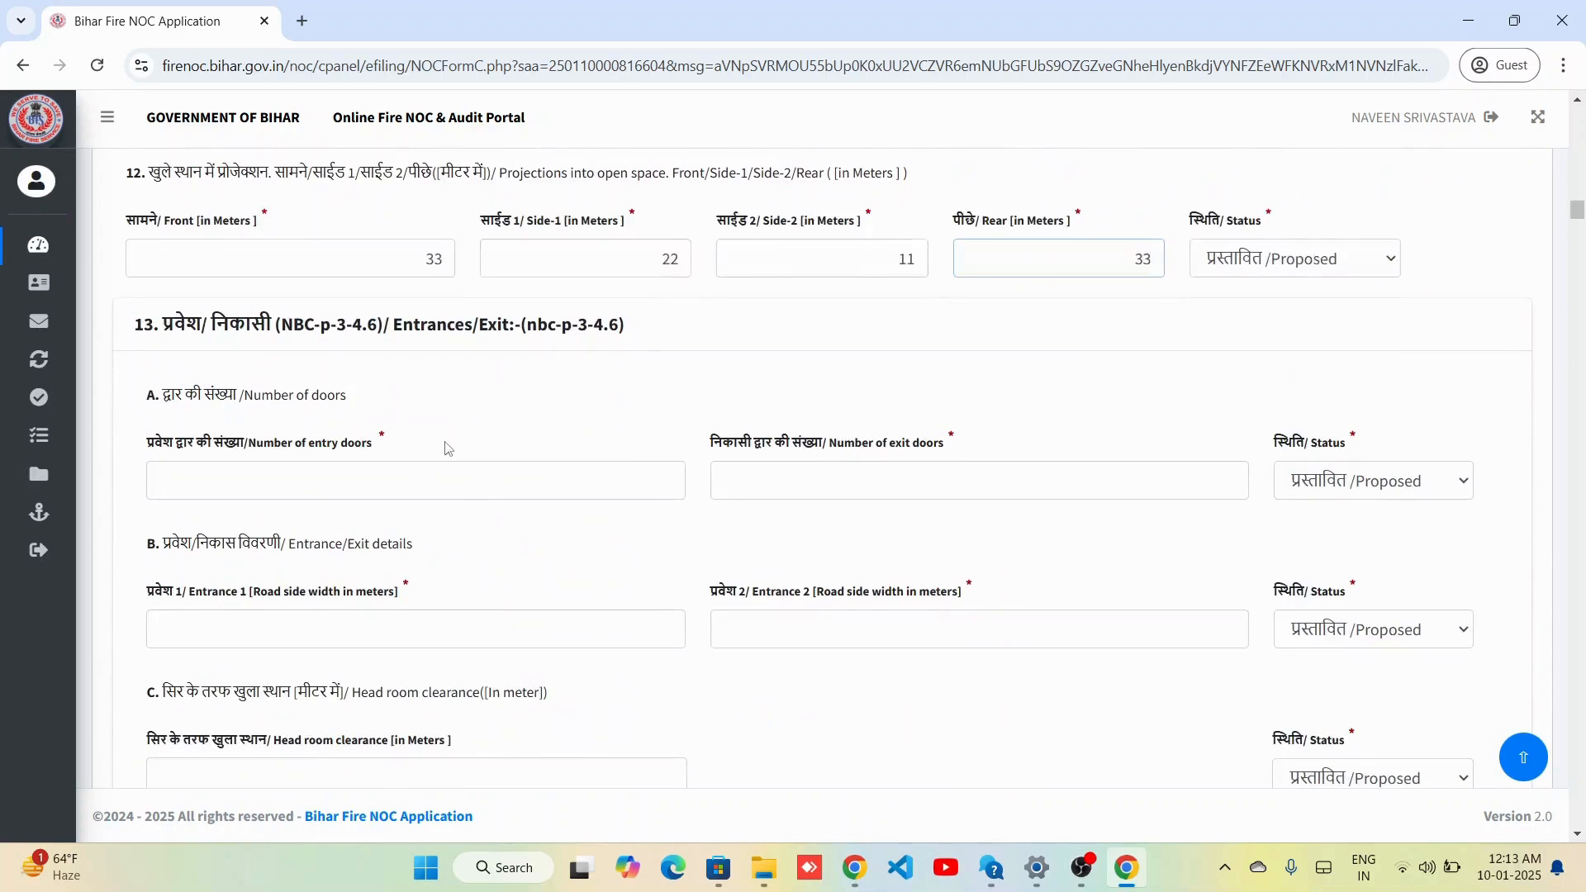
# Enter door counts 33 and 22 and entrance widths 22 and 33.
pyautogui.click(449, 475)
pyautogui.write('3')
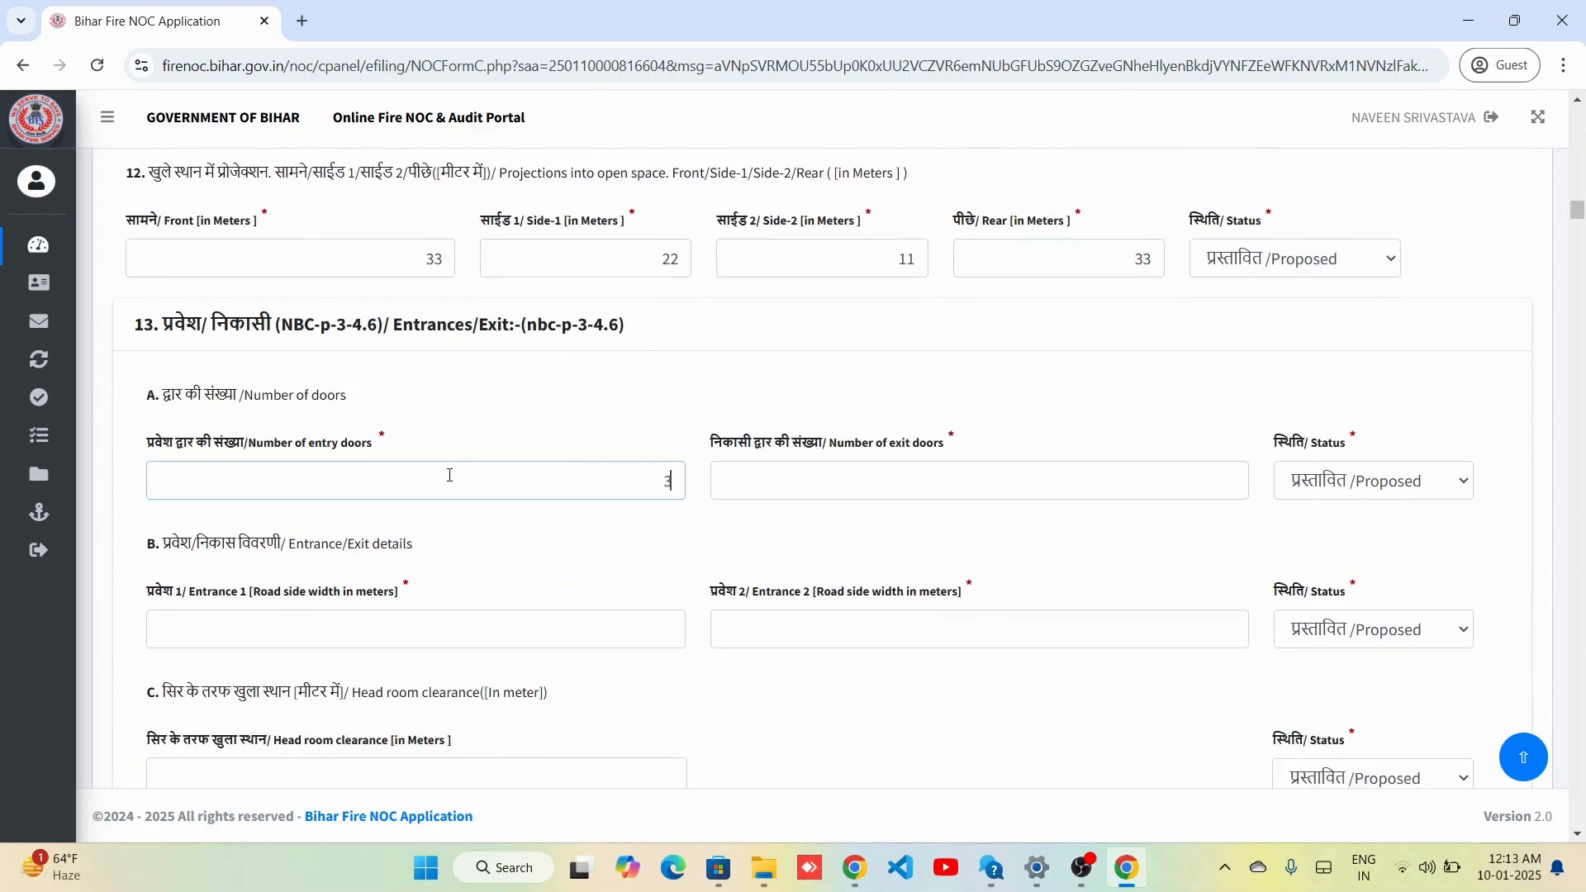
pyautogui.write('3')
pyautogui.press('Tab')
pyautogui.write('22')
pyautogui.press('Tab')
pyautogui.press('Tab')
pyautogui.write('22')
pyautogui.press('Tab')
pyautogui.write('3')
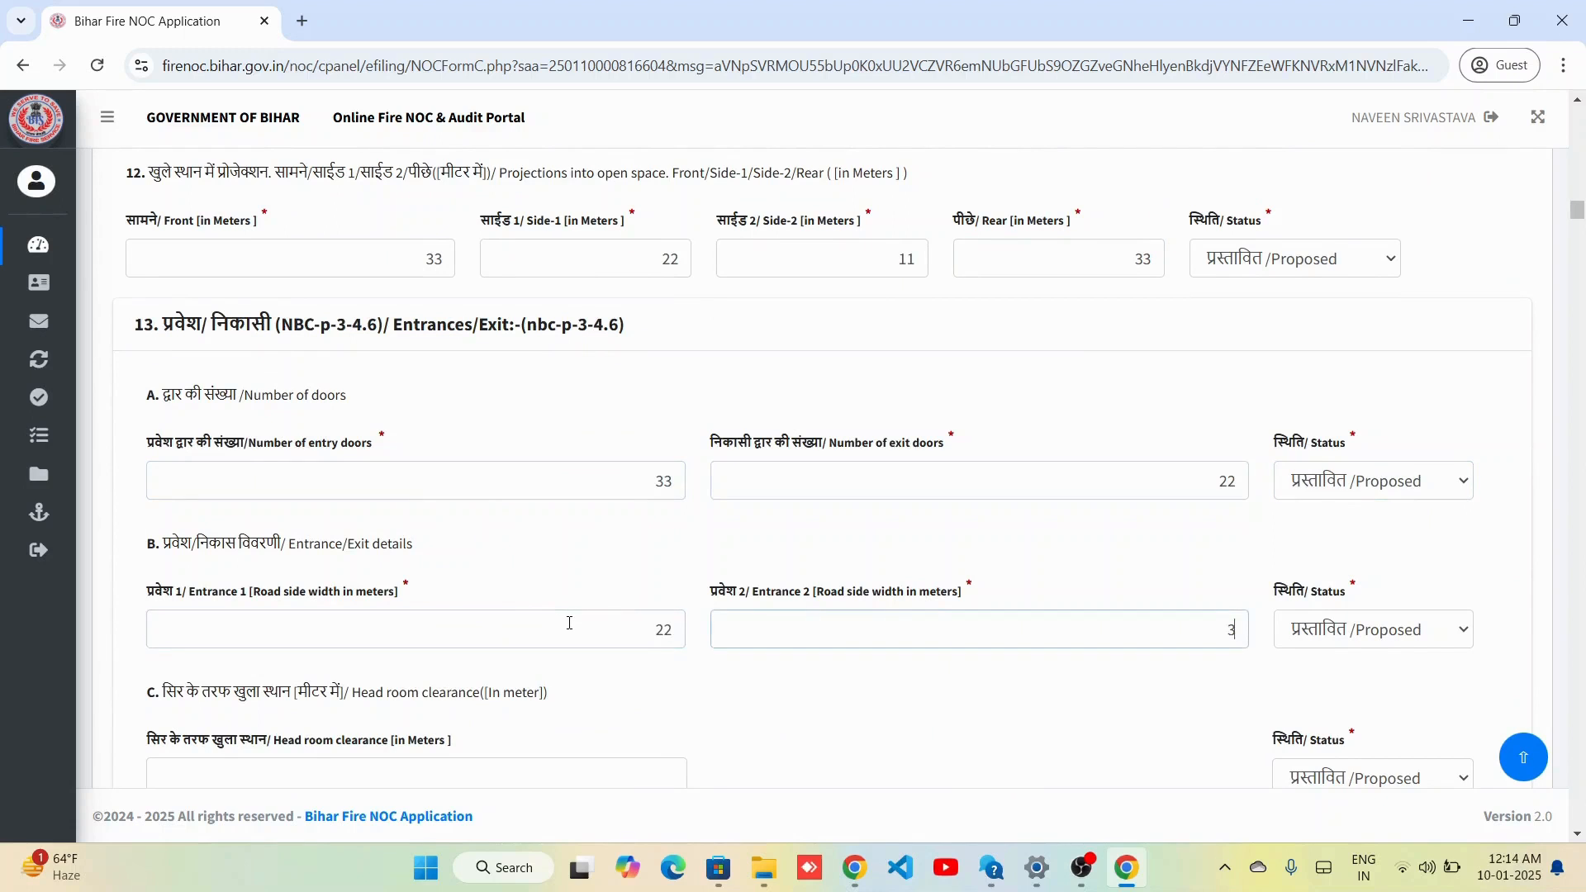
pyautogui.write('3')
pyautogui.scroll(-3, 562, 561)
# Set head room clearance to 22 and entrance 1 and 2 road side widths to 22 and 33.
pyautogui.click(556, 487)
pyautogui.write('22')
pyautogui.scroll(-3, 658, 566)
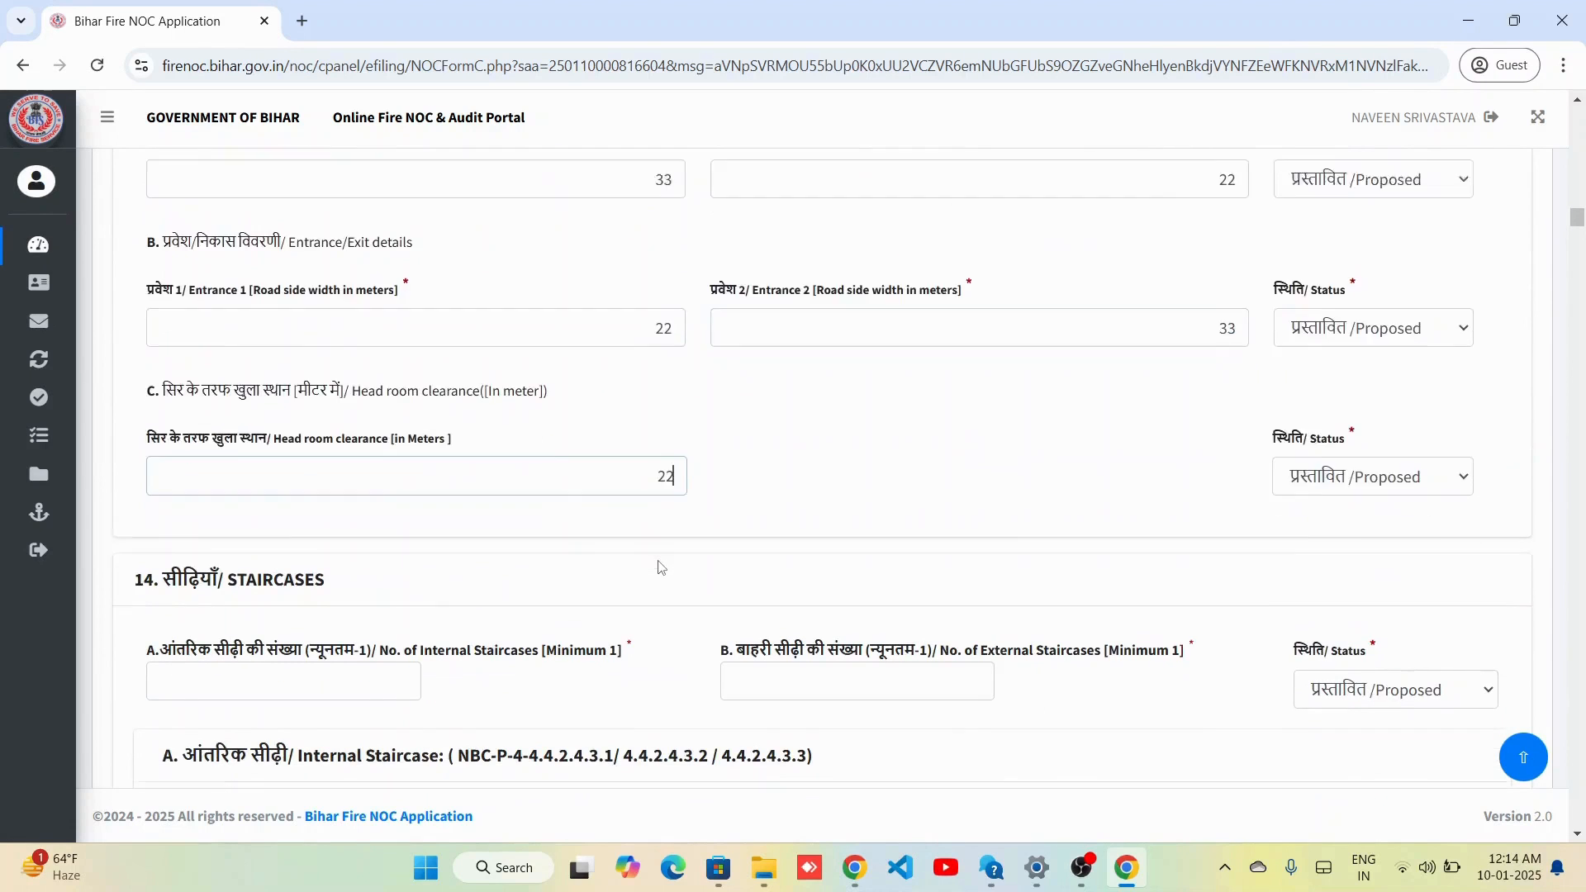
pyautogui.scroll(6, 514, 505)
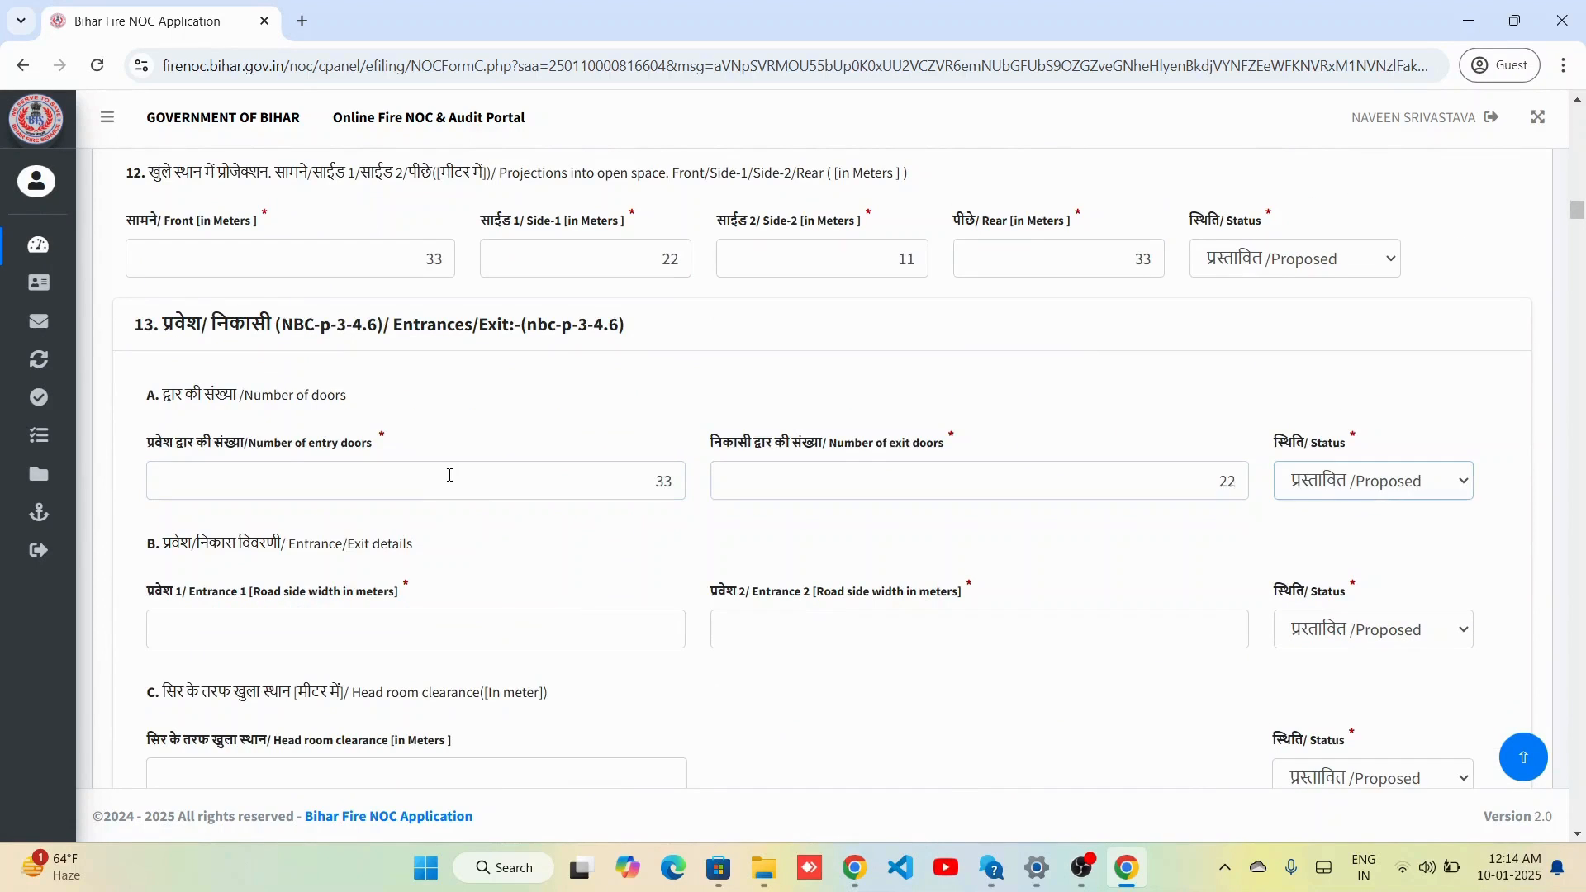
pyautogui.click(566, 619)
pyautogui.write('22')
pyautogui.press('Tab')
pyautogui.write('33')
pyautogui.scroll(-3, 567, 619)
# Re-enter entrance widths 22 and 33 and head room clearance 22.
pyautogui.click(556, 492)
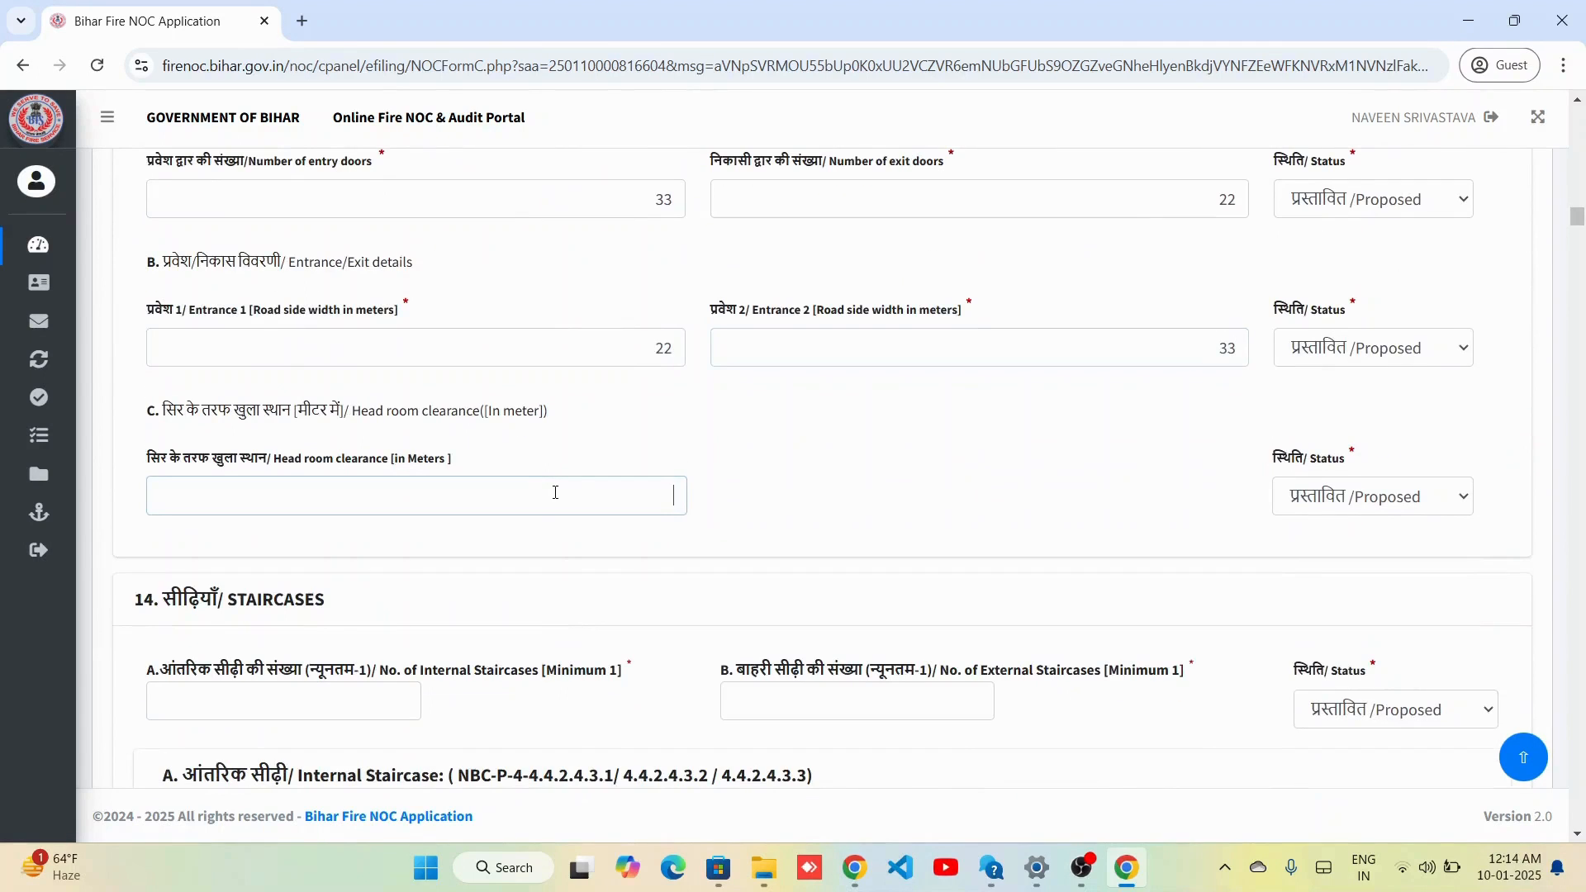
pyautogui.scroll(-3, 661, 570)
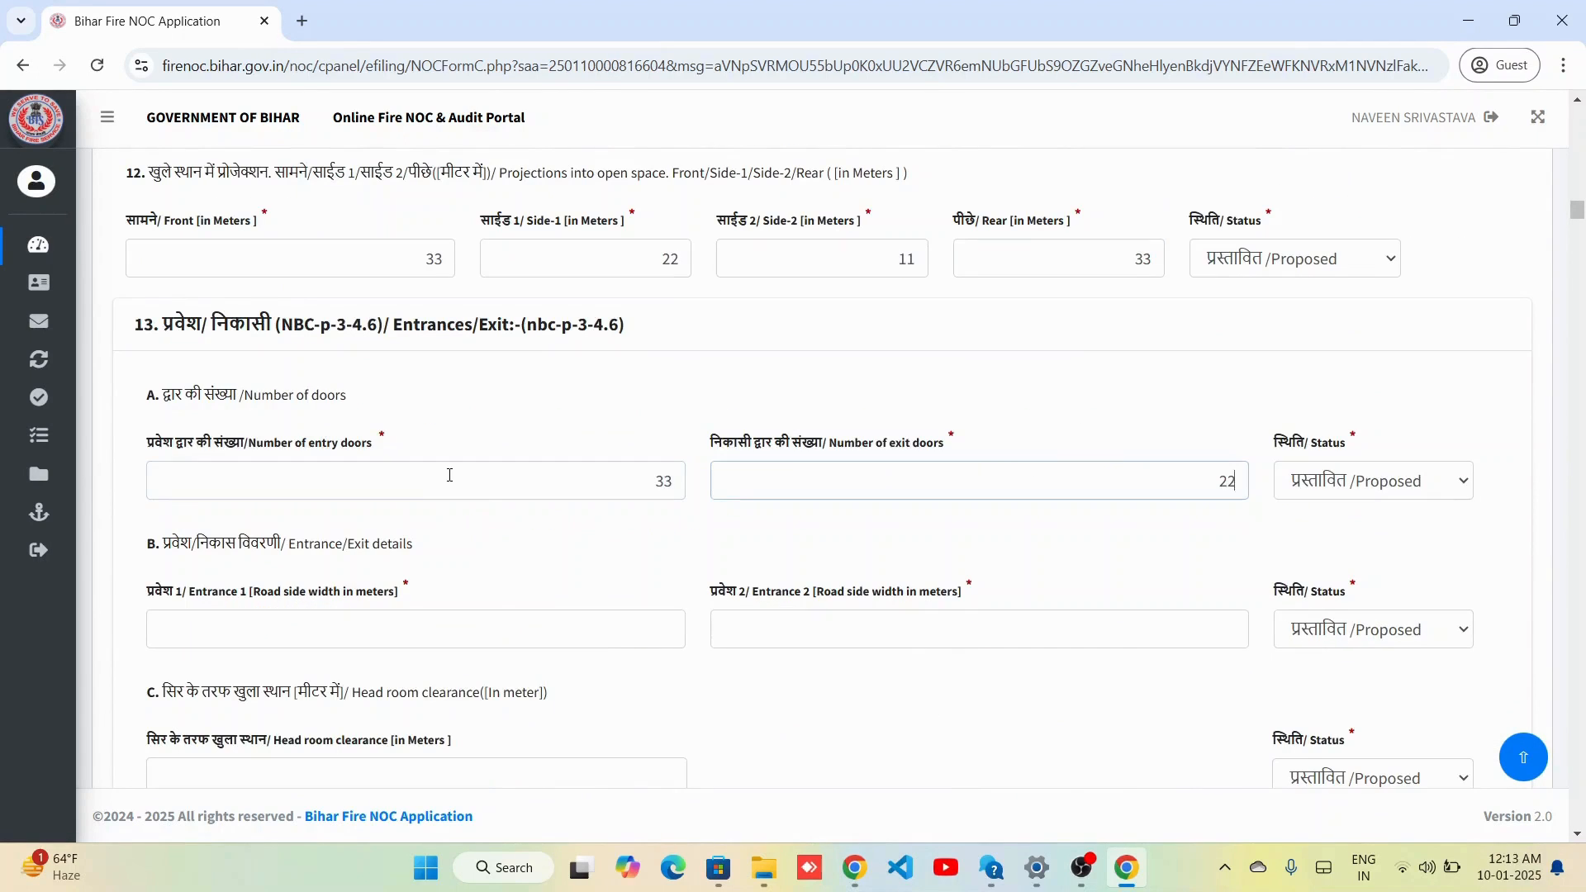
pyautogui.press('Tab')
pyautogui.click(567, 623)
pyautogui.write('22')
pyautogui.press('Tab')
pyautogui.write('33')
pyautogui.scroll(-3, 569, 623)
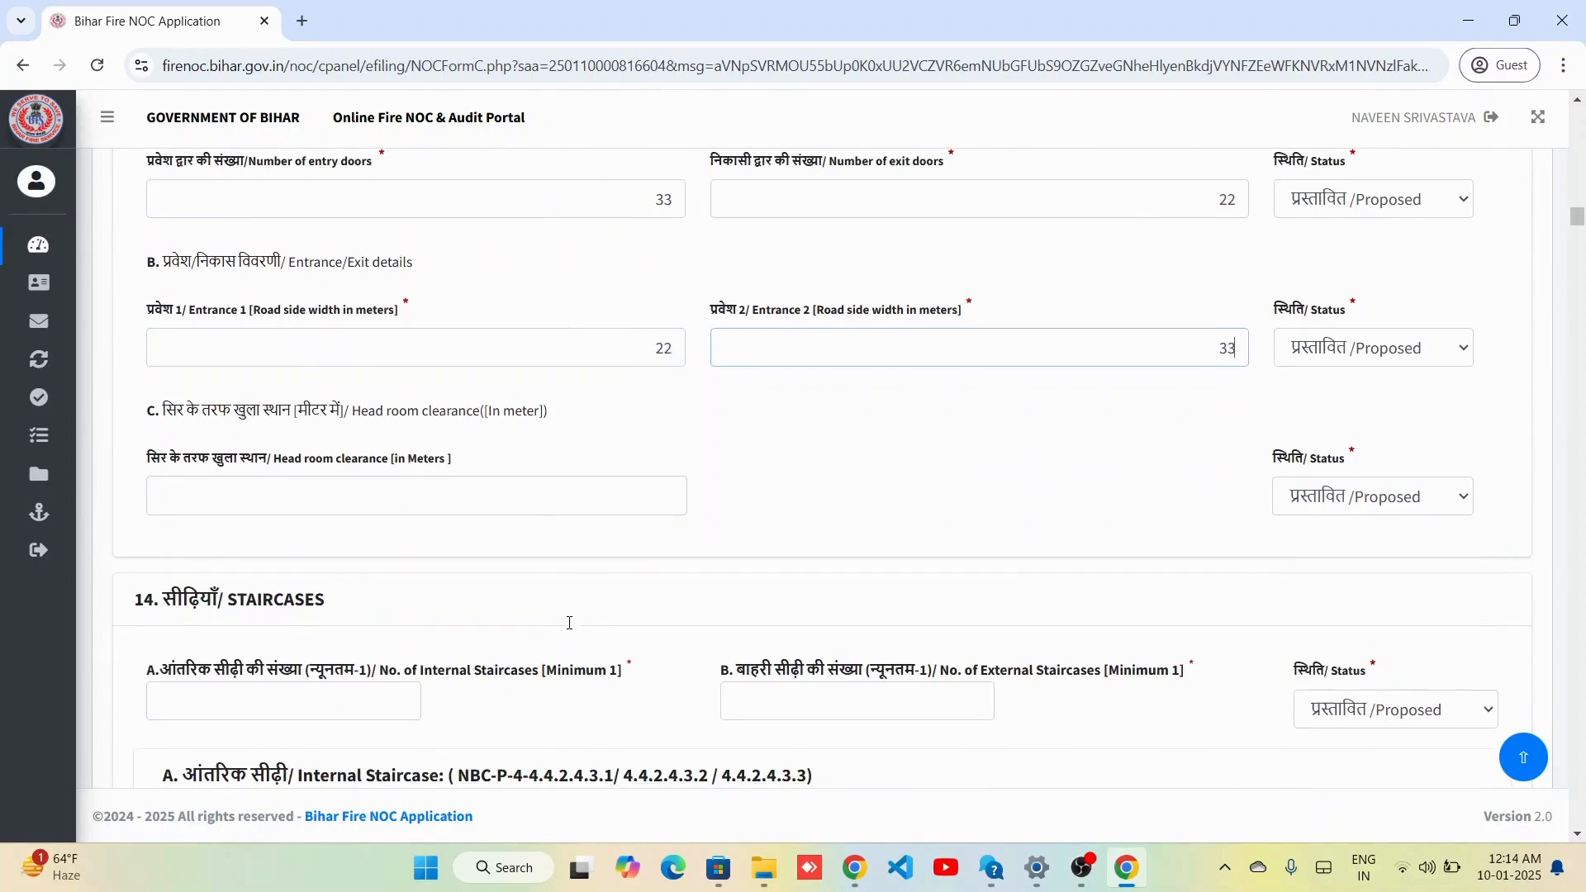
pyautogui.click(556, 493)
pyautogui.write('22')
pyautogui.scroll(-3, 508, 501)
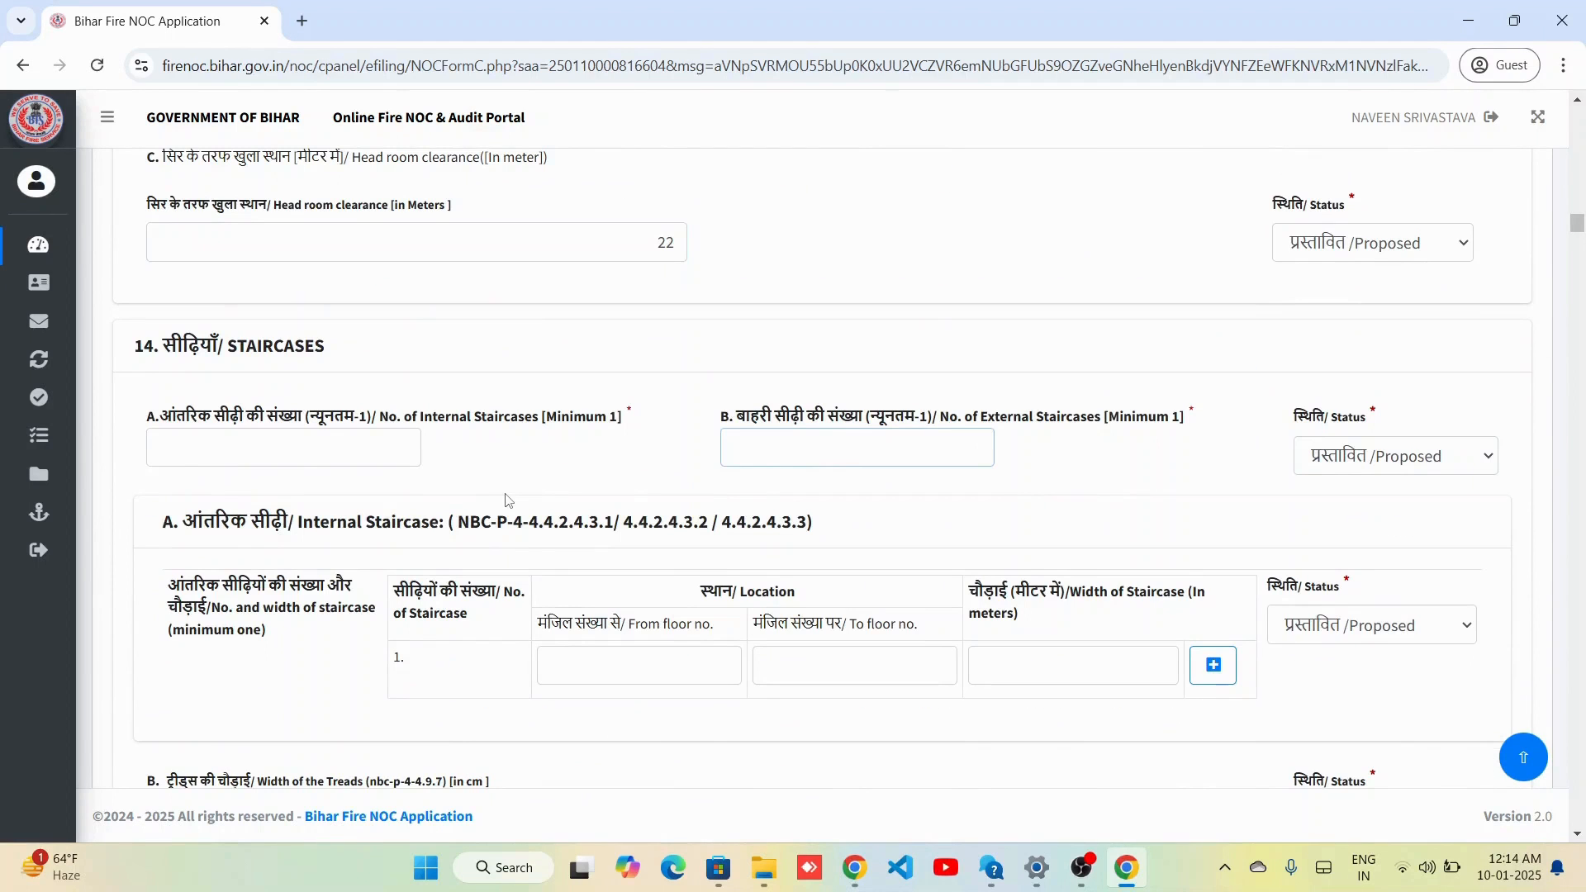
# Set the staircase counts to 22 internal and 22 external.
pyautogui.hotkey('shift', 'Tab')
pyautogui.write('22')
pyautogui.press('Tab')
pyautogui.write('22')
pyautogui.scroll(-4, 678, 574)
pyautogui.scroll(-1, 679, 575)
pyautogui.rightClick(677, 574)
# Enter the internal staircase floors 22 to 33 with width 22.
pyautogui.click(624, 232)
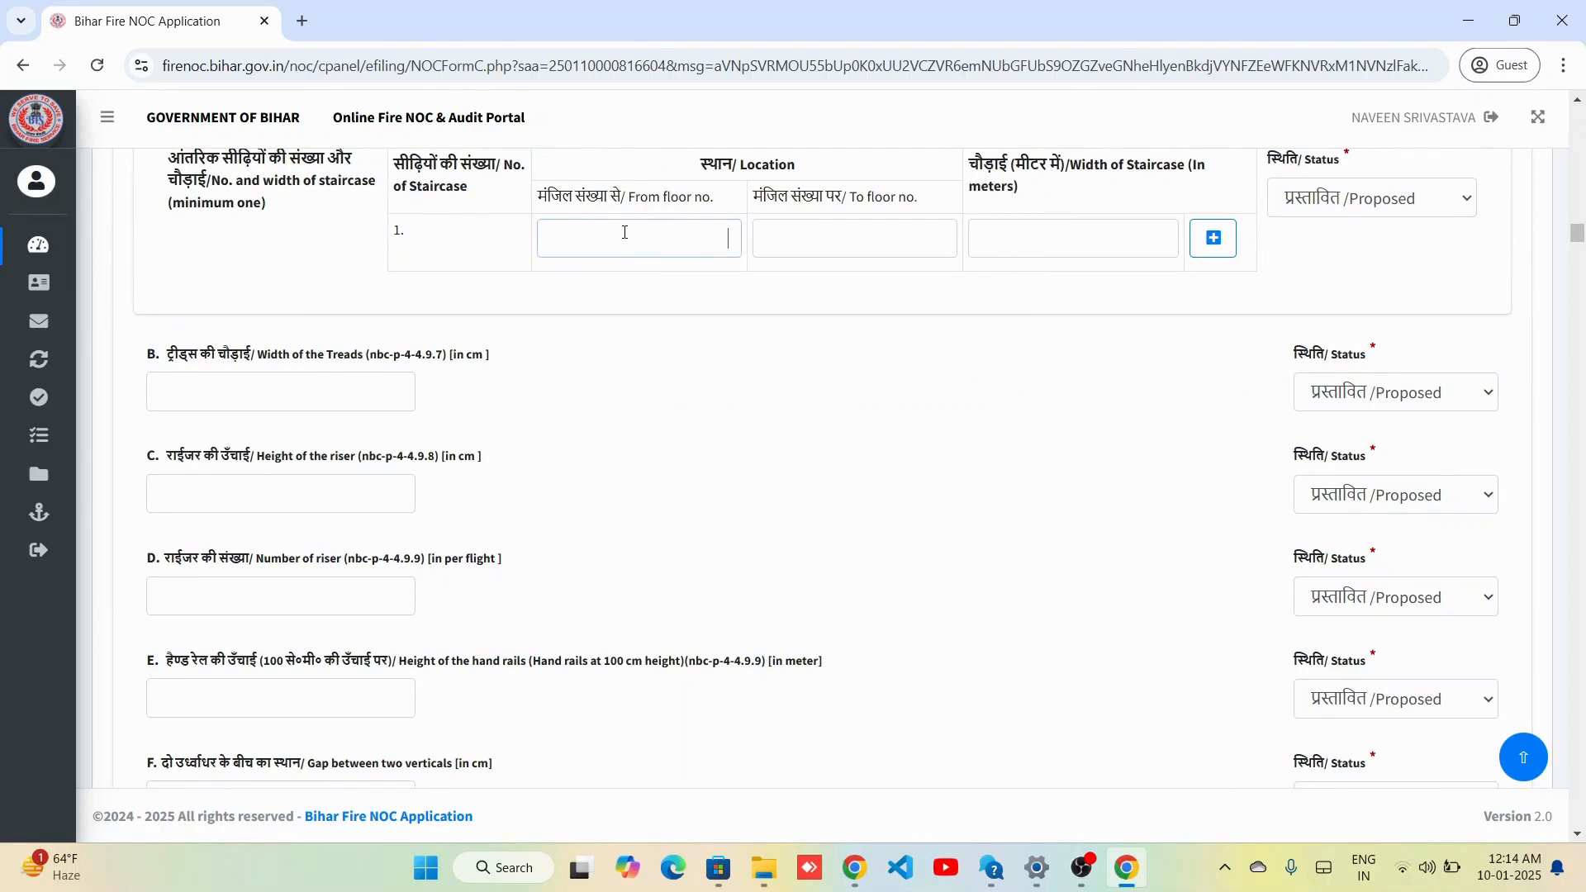
pyautogui.write('22')
pyautogui.press('Tab')
pyautogui.write('33')
pyautogui.press('Tab')
pyautogui.write('22')
pyautogui.scroll(-10, 672, 364)
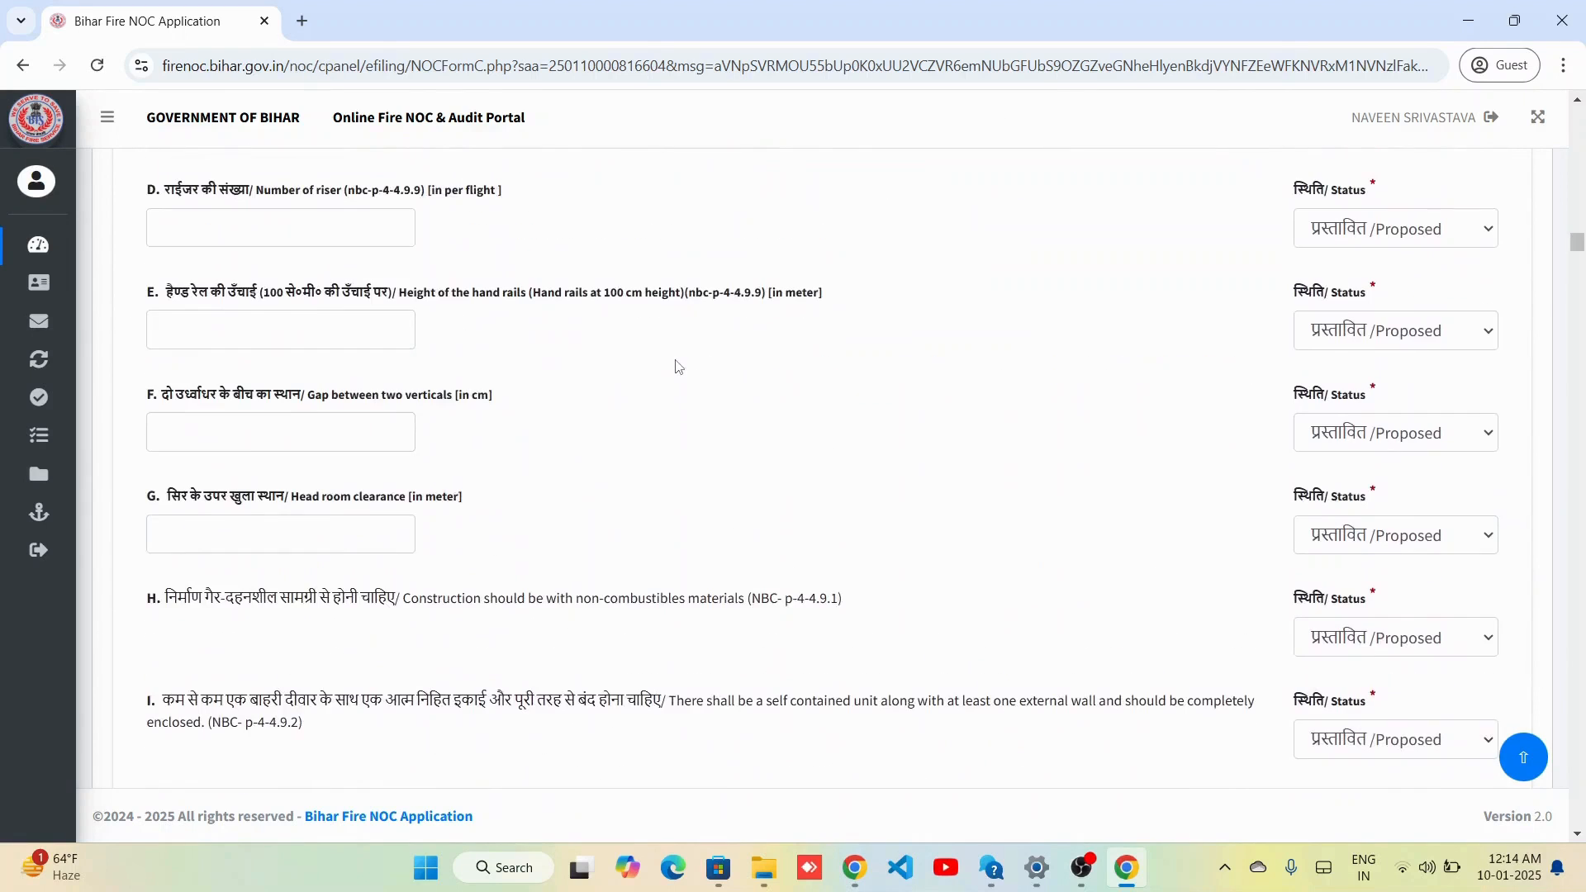
pyautogui.scroll(-1, 915, 512)
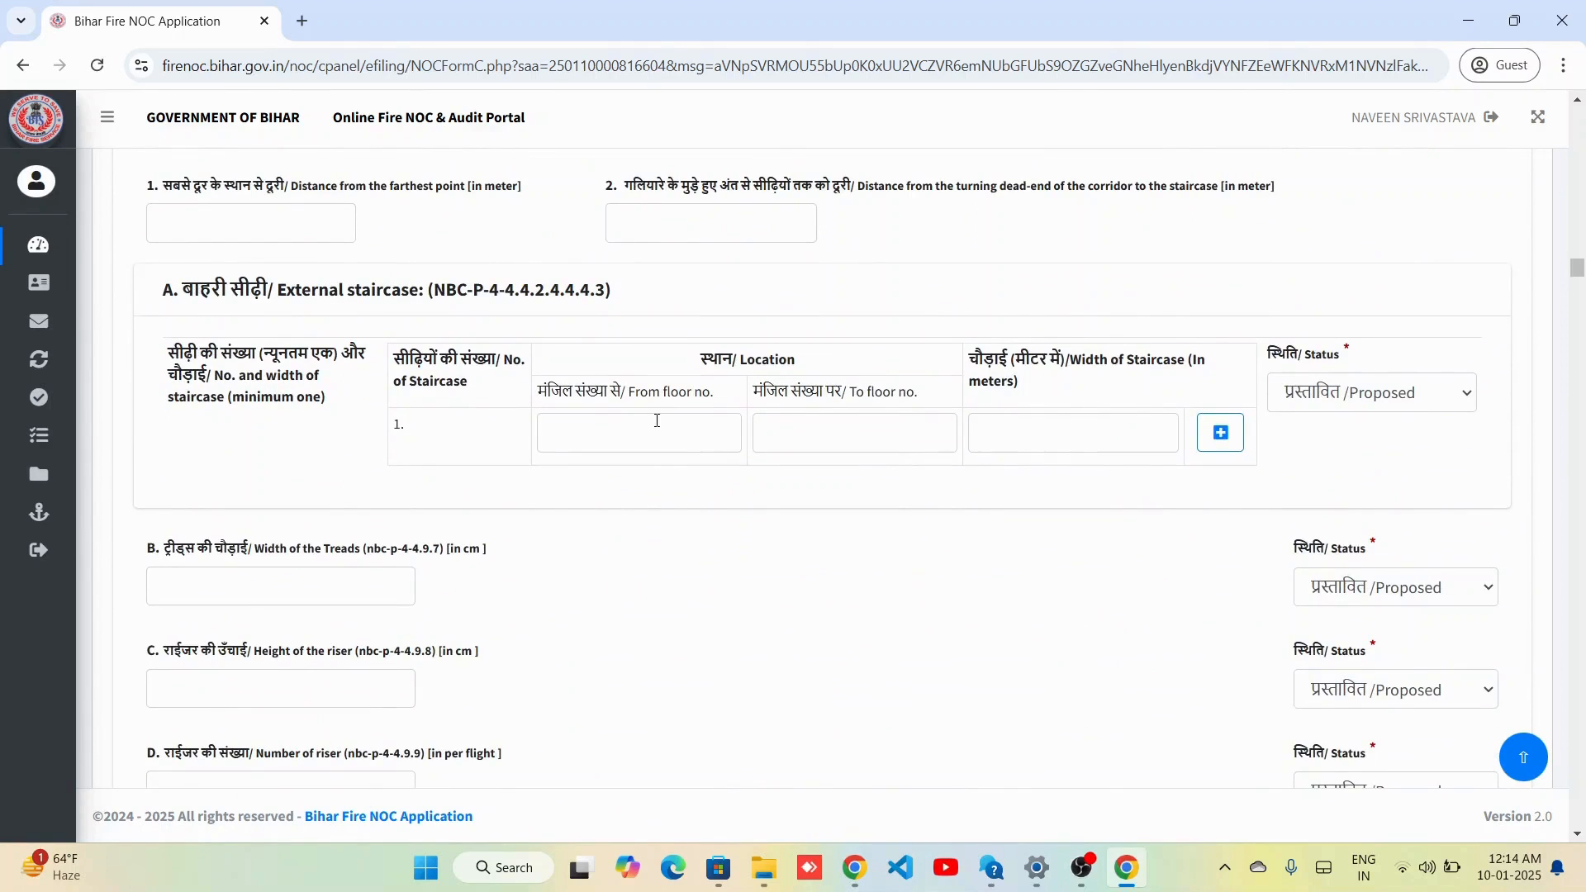
# Enter the external staircase floors 11 to 22 with width 33.
pyautogui.click(657, 420)
pyautogui.write('11')
pyautogui.press('Tab')
pyautogui.write('22')
pyautogui.press('Tab')
pyautogui.write('33')
pyautogui.scroll(-2, 821, 558)
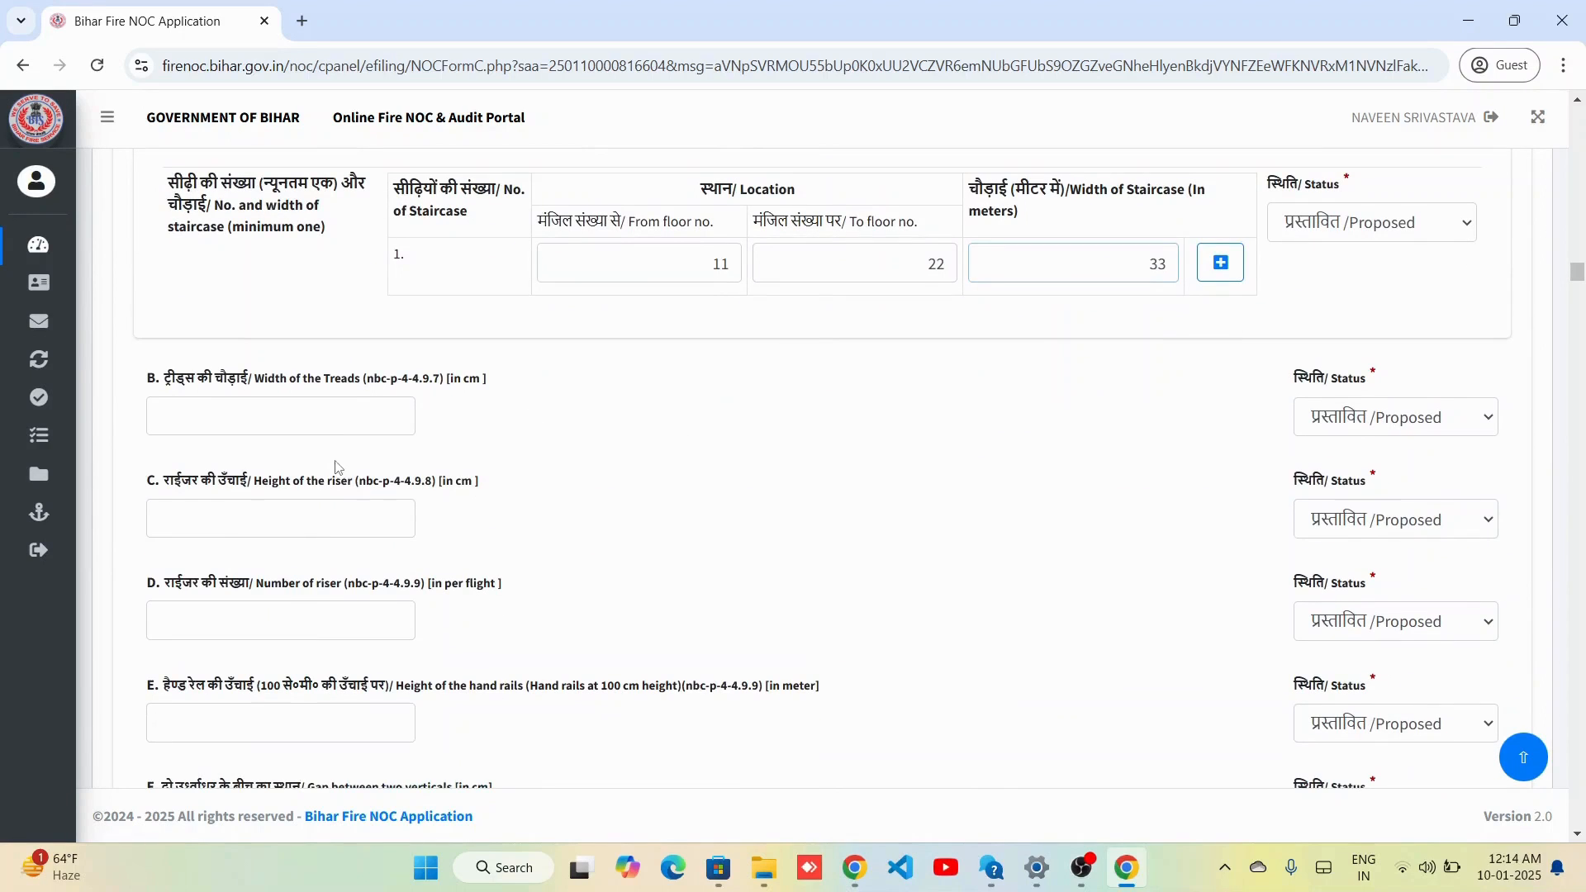
# Set treads width to 22 and number of risers to 33.
pyautogui.click(365, 398)
pyautogui.write('22')
pyautogui.click(393, 530)
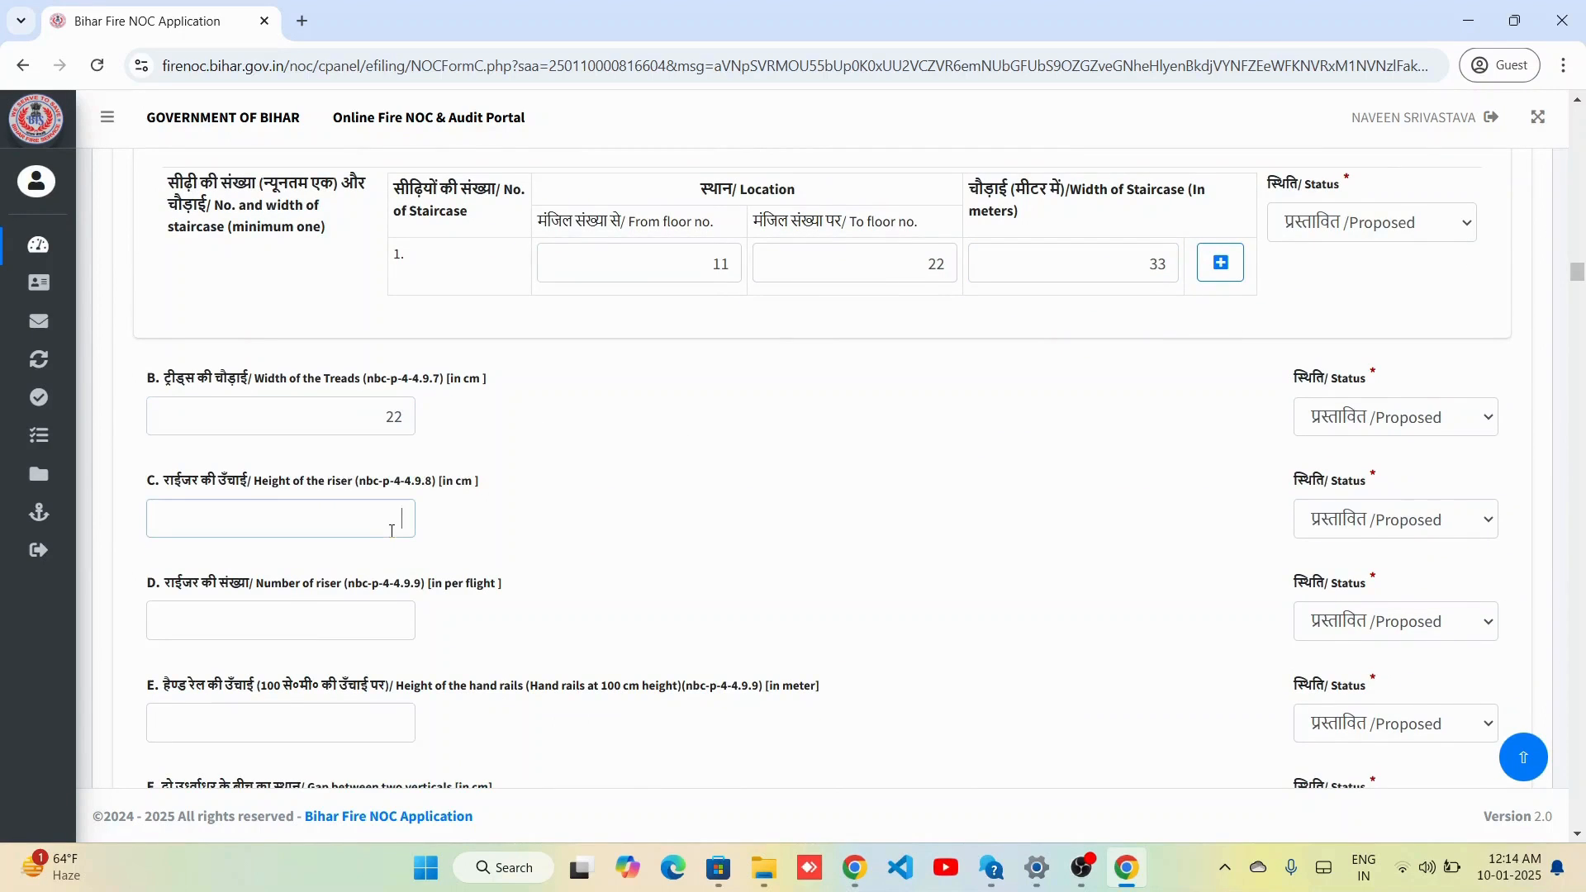
pyautogui.scroll(-2, 393, 530)
pyautogui.click(382, 423)
pyautogui.write('33')
pyautogui.scroll(-7, 511, 482)
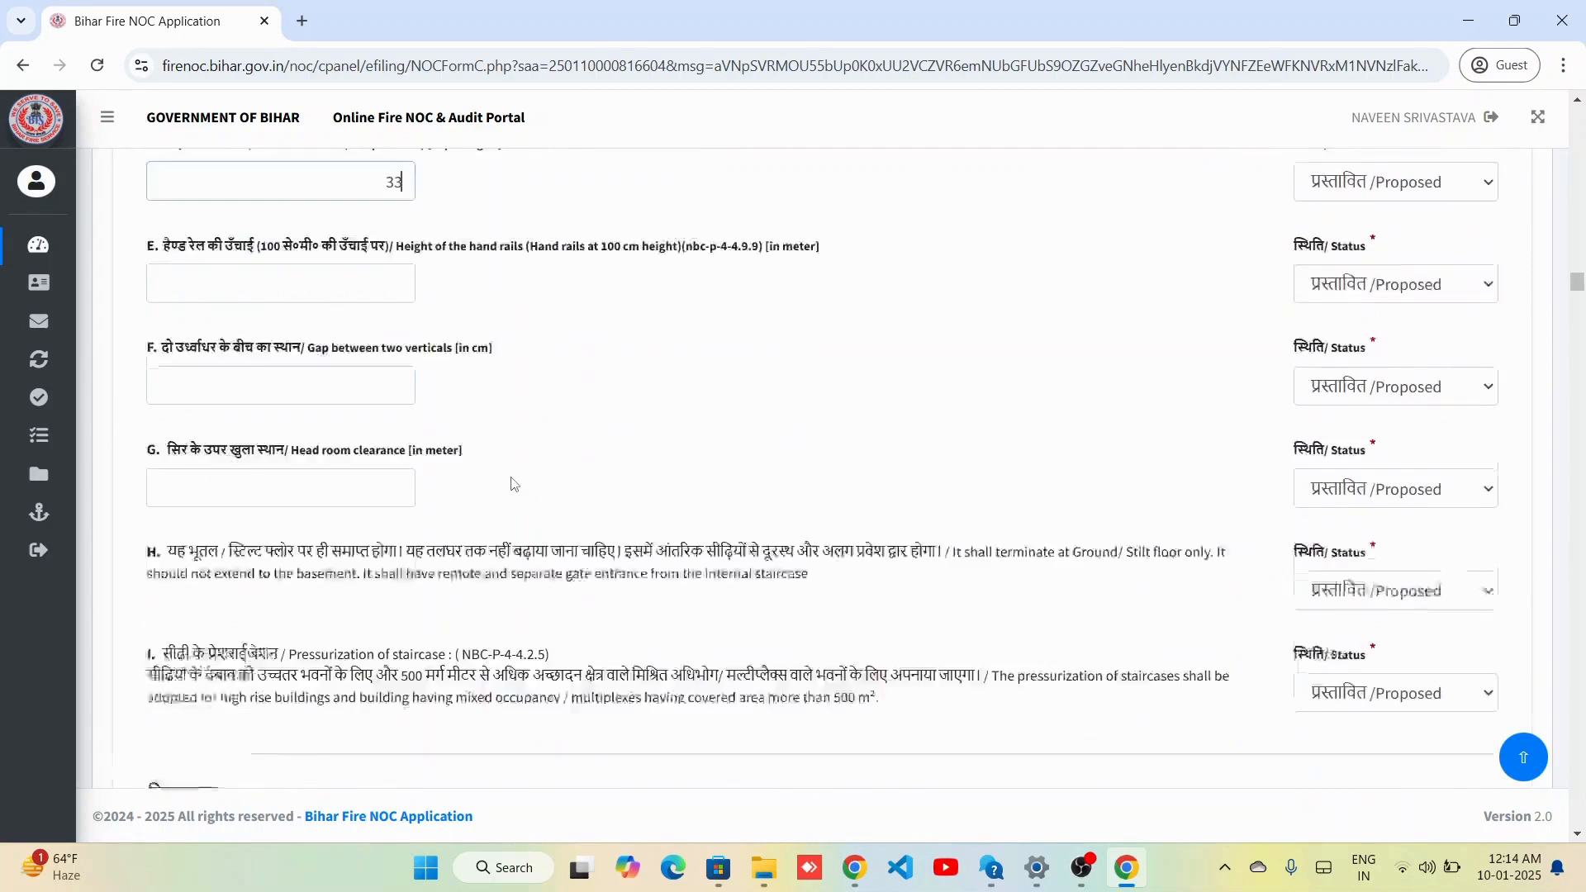
pyautogui.scroll(-1, 386, 527)
pyautogui.click(316, 561)
pyautogui.write('15')
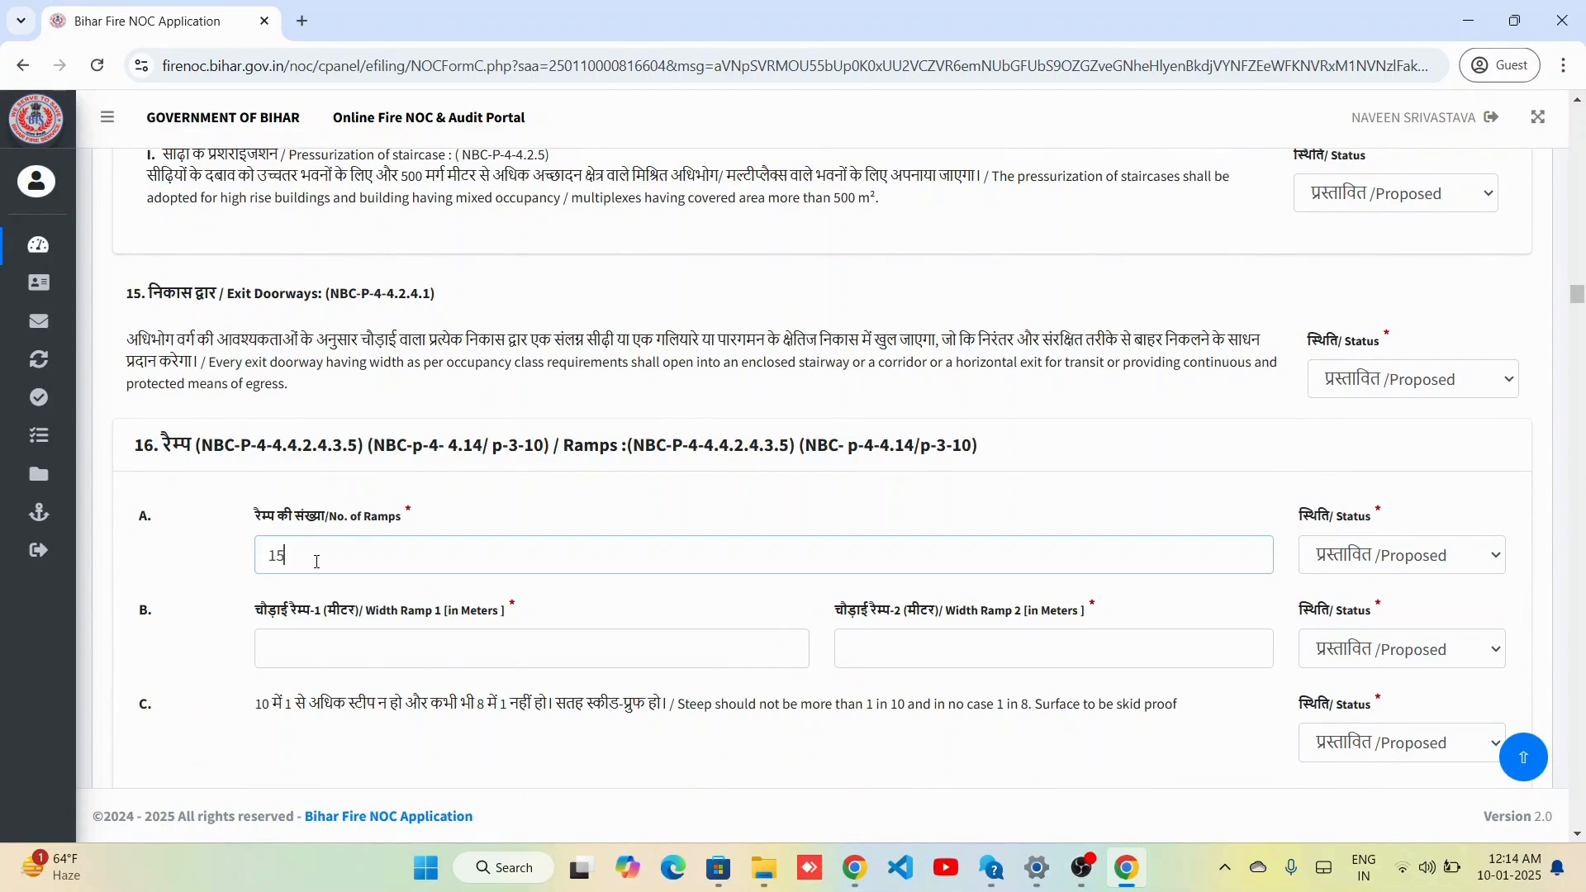
pyautogui.click(381, 661)
pyautogui.write('22')
pyautogui.press('Tab')
pyautogui.write('33')
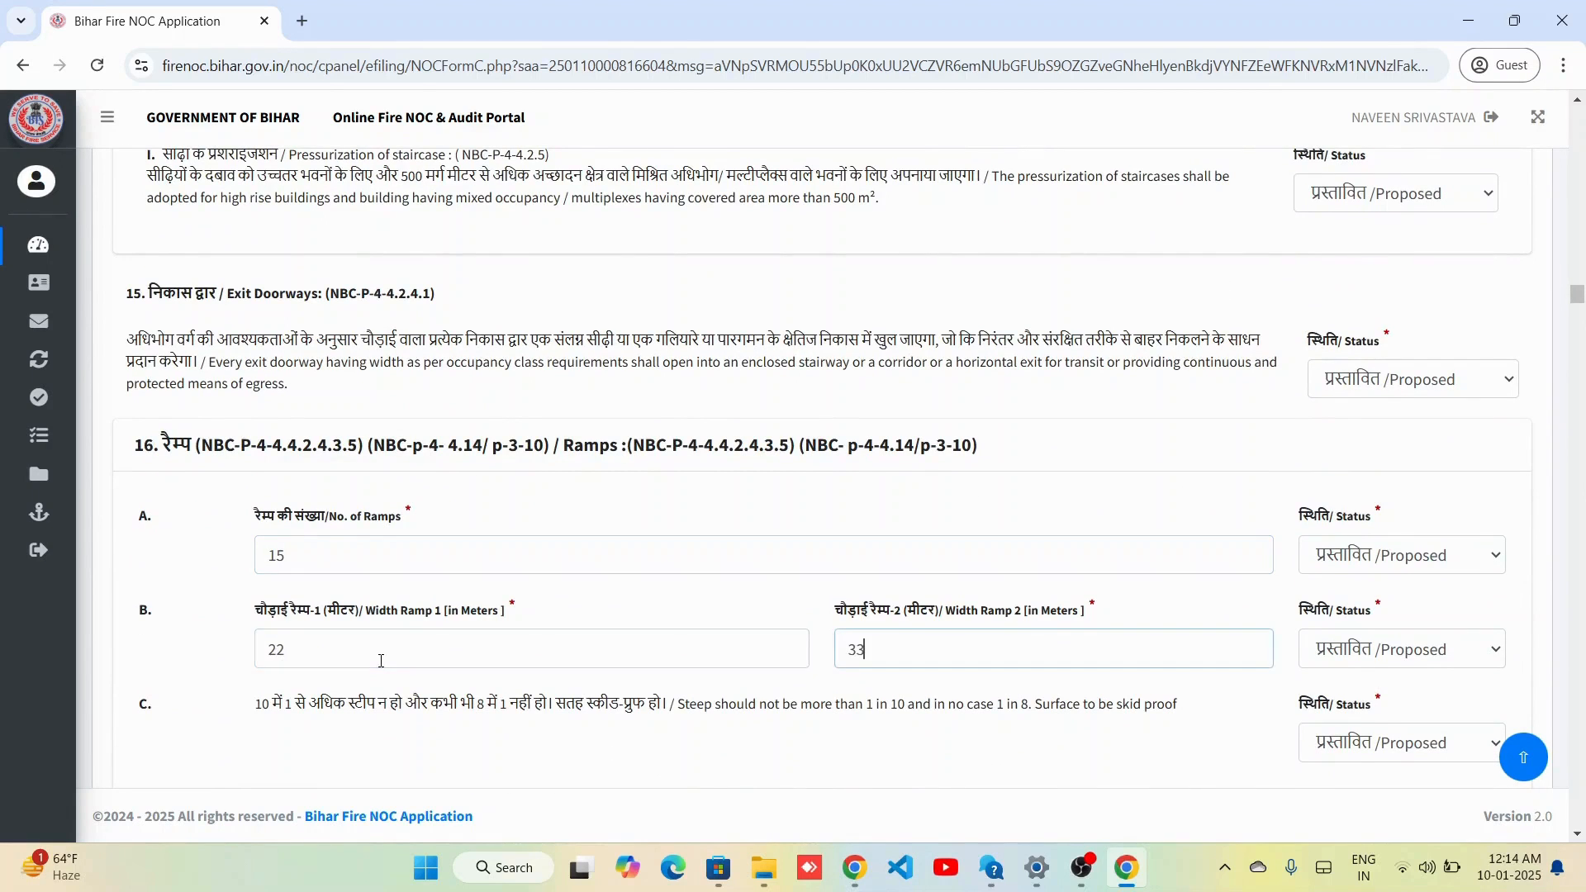
pyautogui.scroll(-4, 537, 595)
pyautogui.click(615, 565)
pyautogui.write('12')
pyautogui.press('Tab')
pyautogui.write('13')
pyautogui.press('Tab')
pyautogui.write('1')
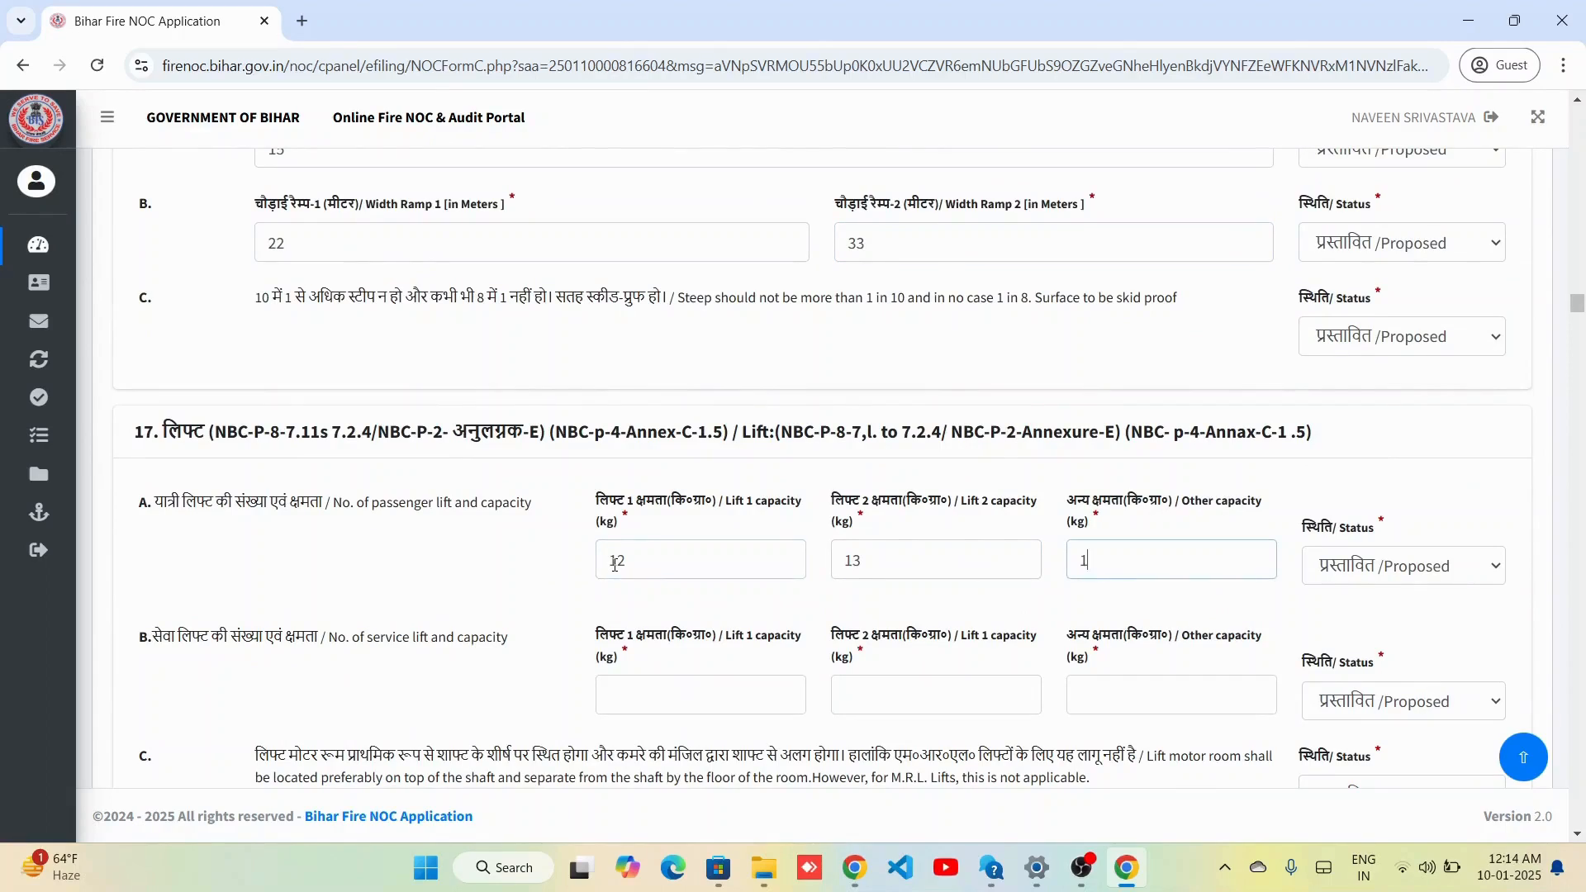
pyautogui.click(641, 692)
pyautogui.write('12')
pyautogui.press('Tab')
pyautogui.write('13')
pyautogui.press('Tab')
pyautogui.write('14')
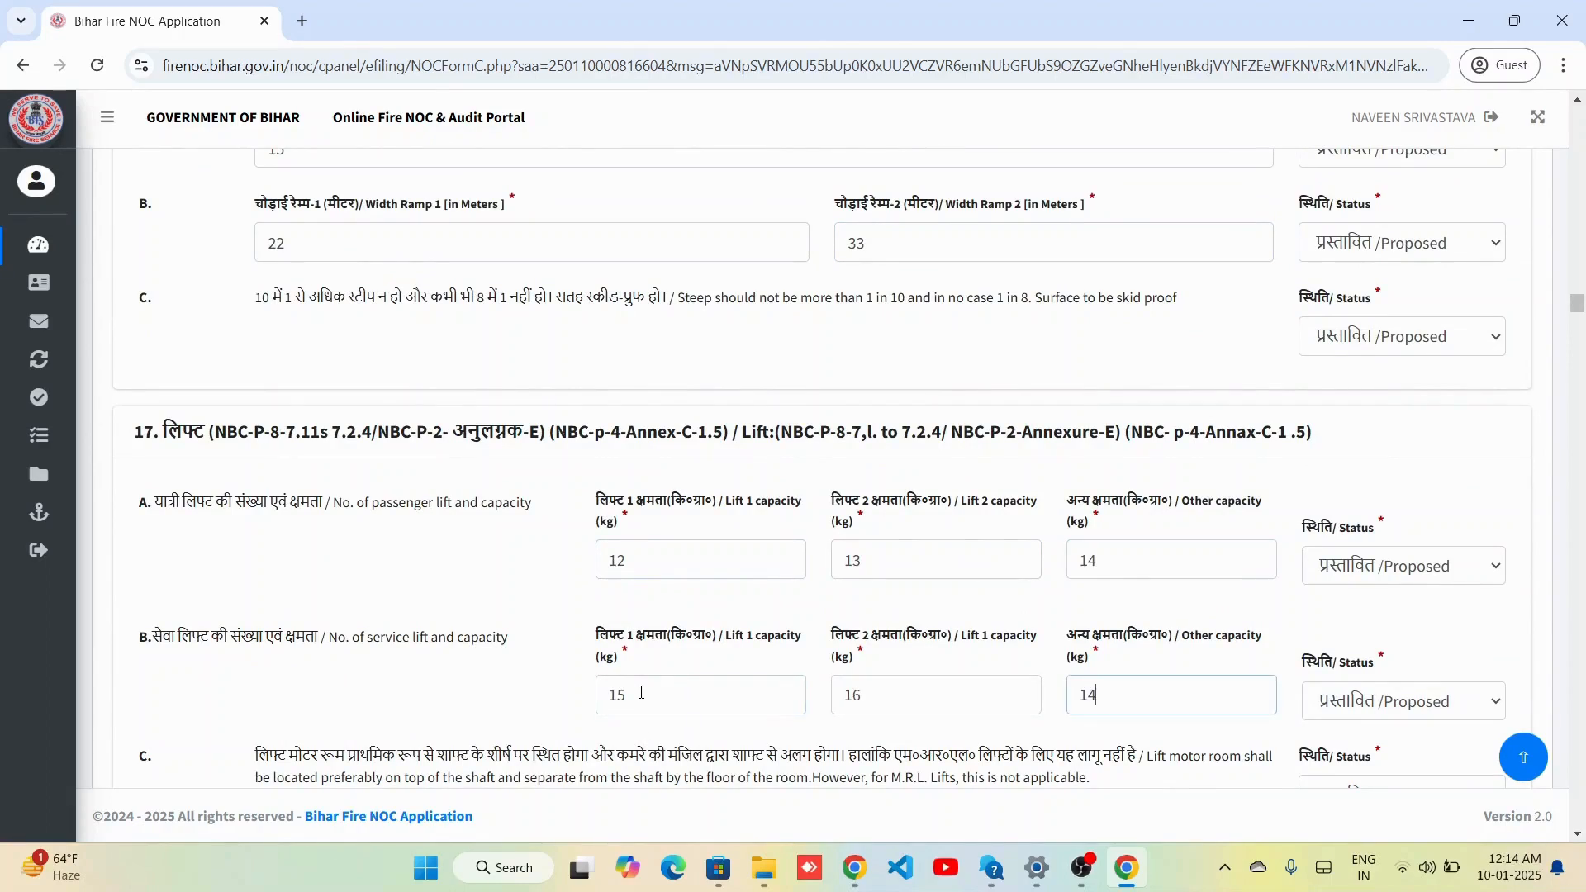
pyautogui.scroll(-7, 910, 748)
pyautogui.scroll(-14, 910, 748)
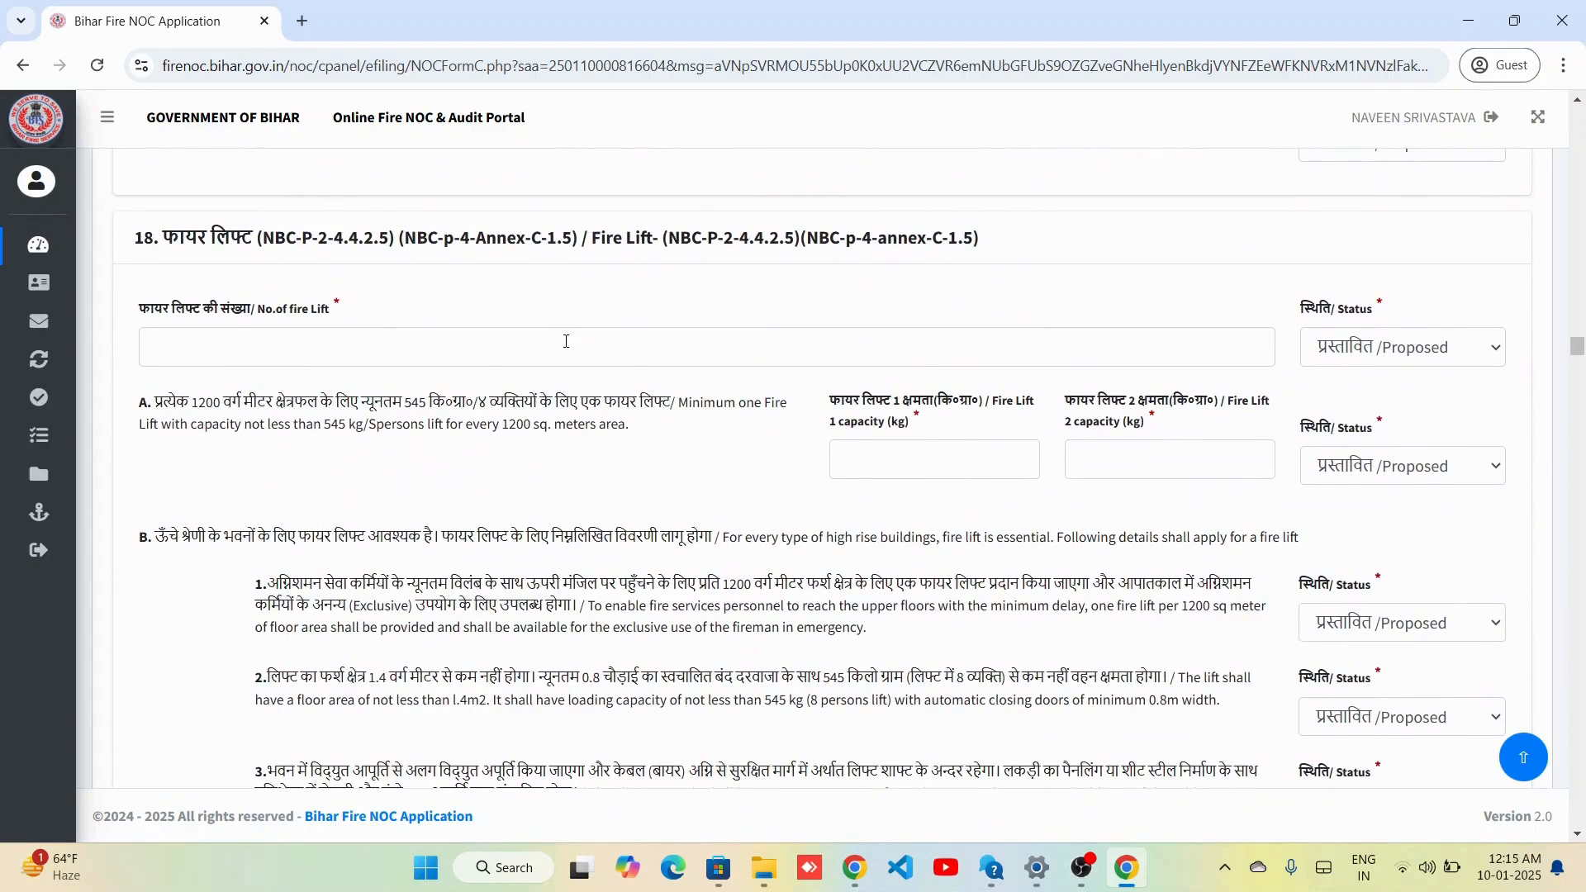
pyautogui.click(566, 341)
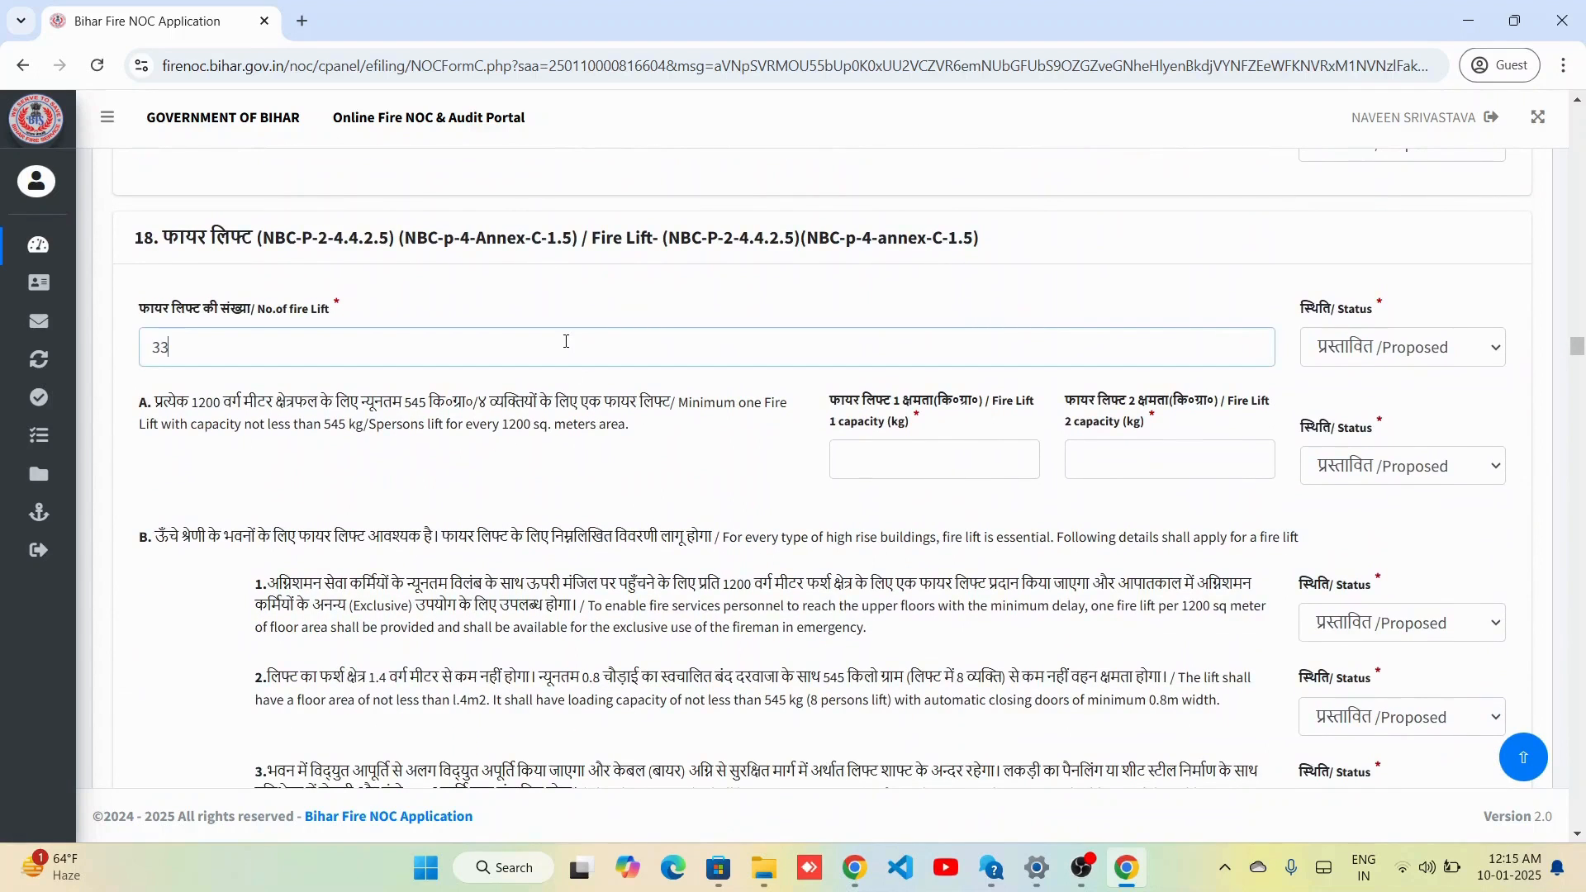
pyautogui.click(1011, 472)
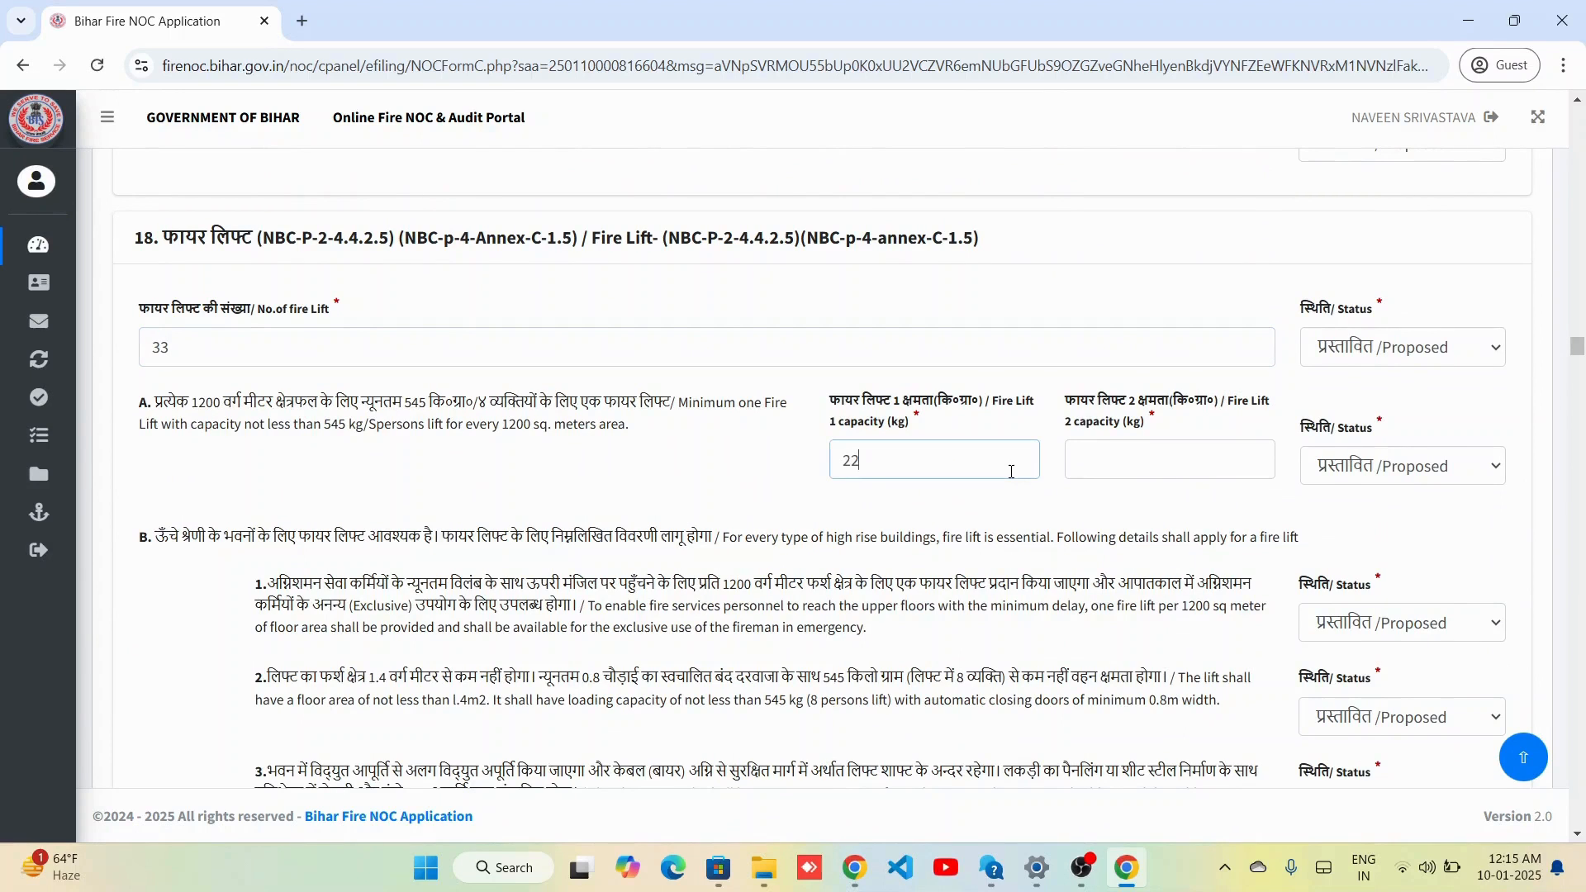
pyautogui.press('Tab')
pyautogui.write('3')
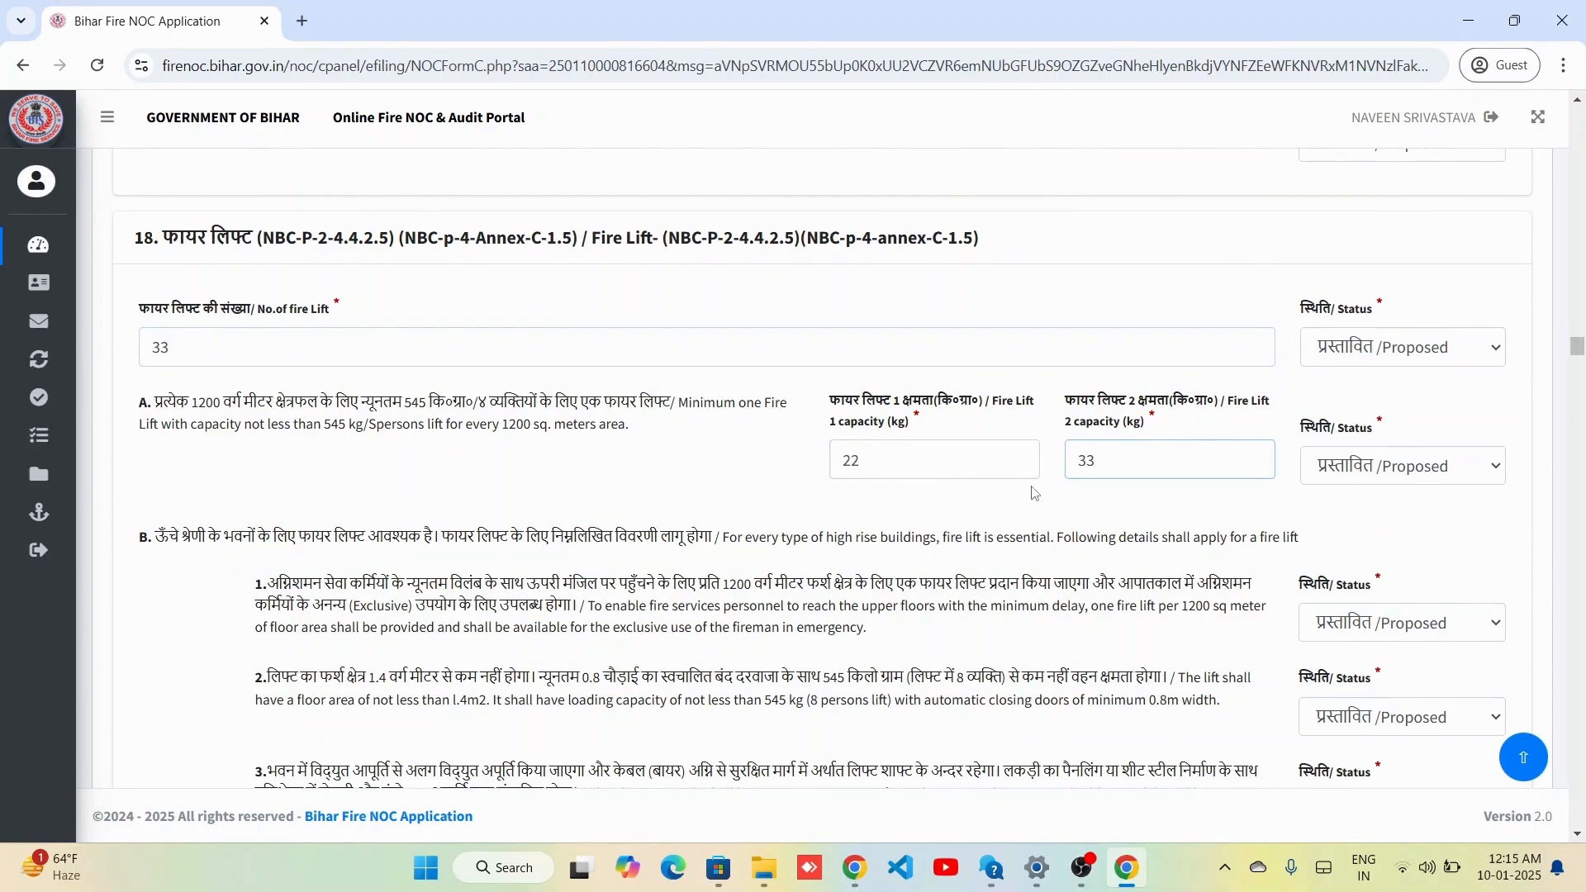
pyautogui.scroll(-15, 1034, 493)
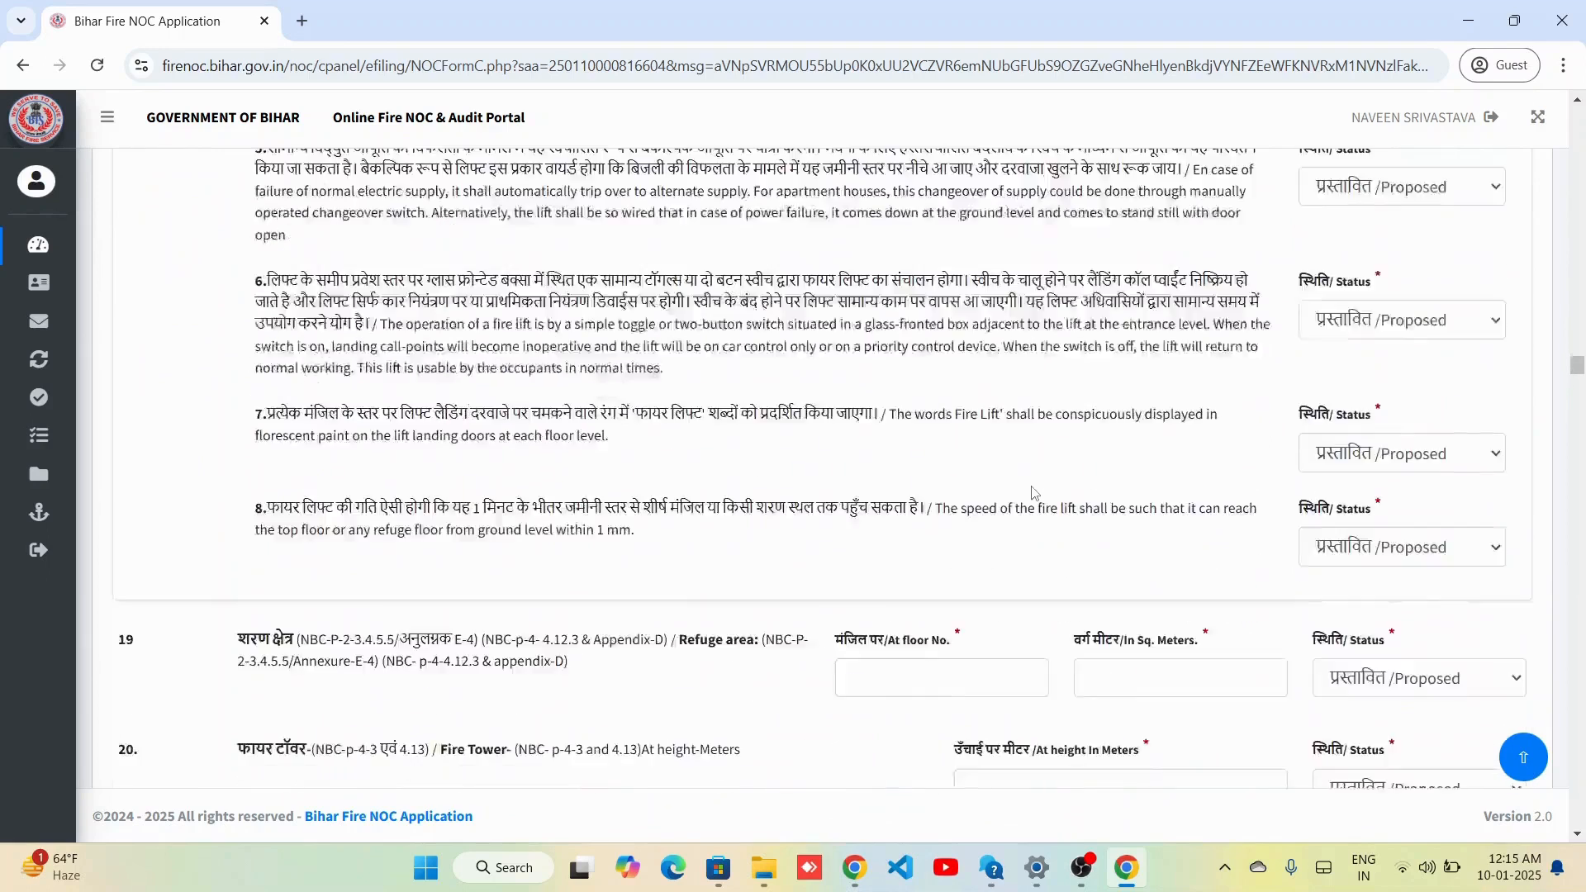
pyautogui.scroll(-2, 1034, 493)
pyautogui.click(918, 533)
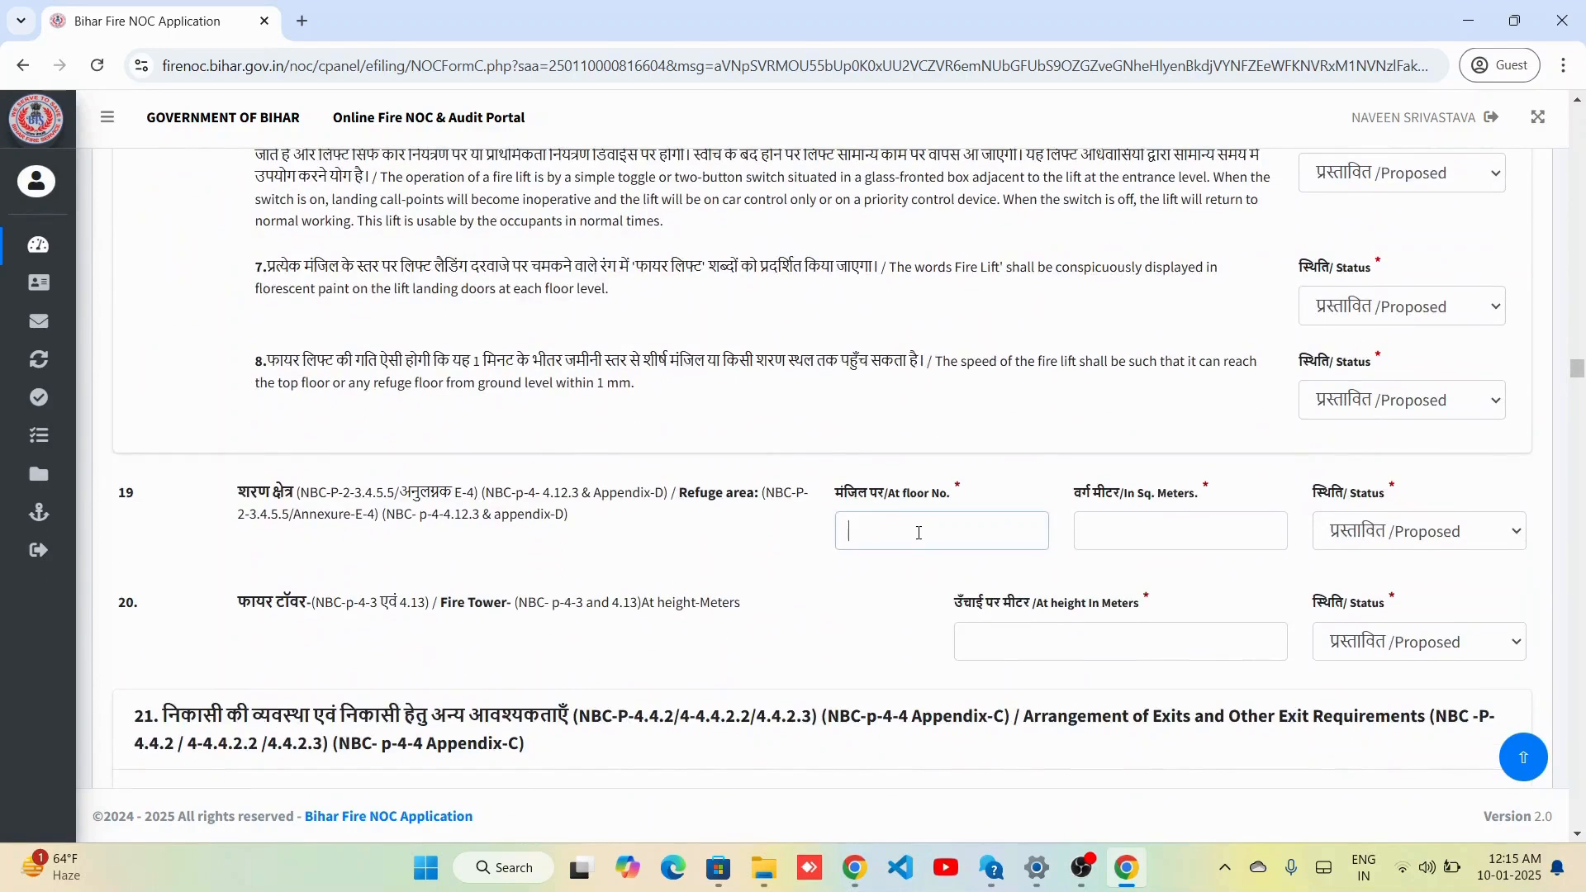
pyautogui.write('22')
pyautogui.press('Tab')
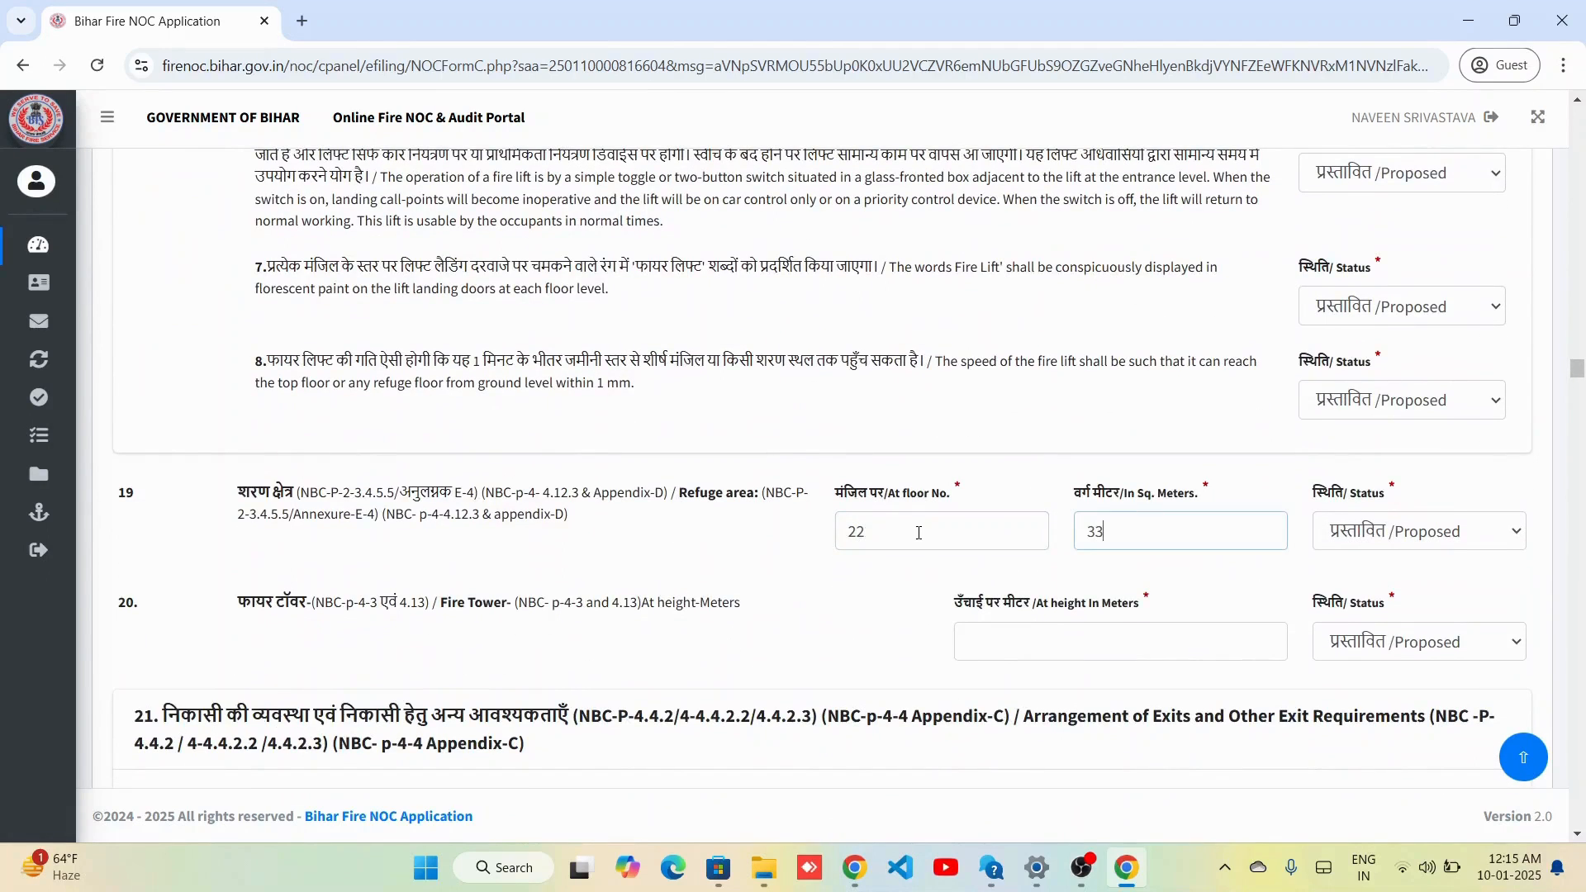
pyautogui.scroll(-4, 997, 596)
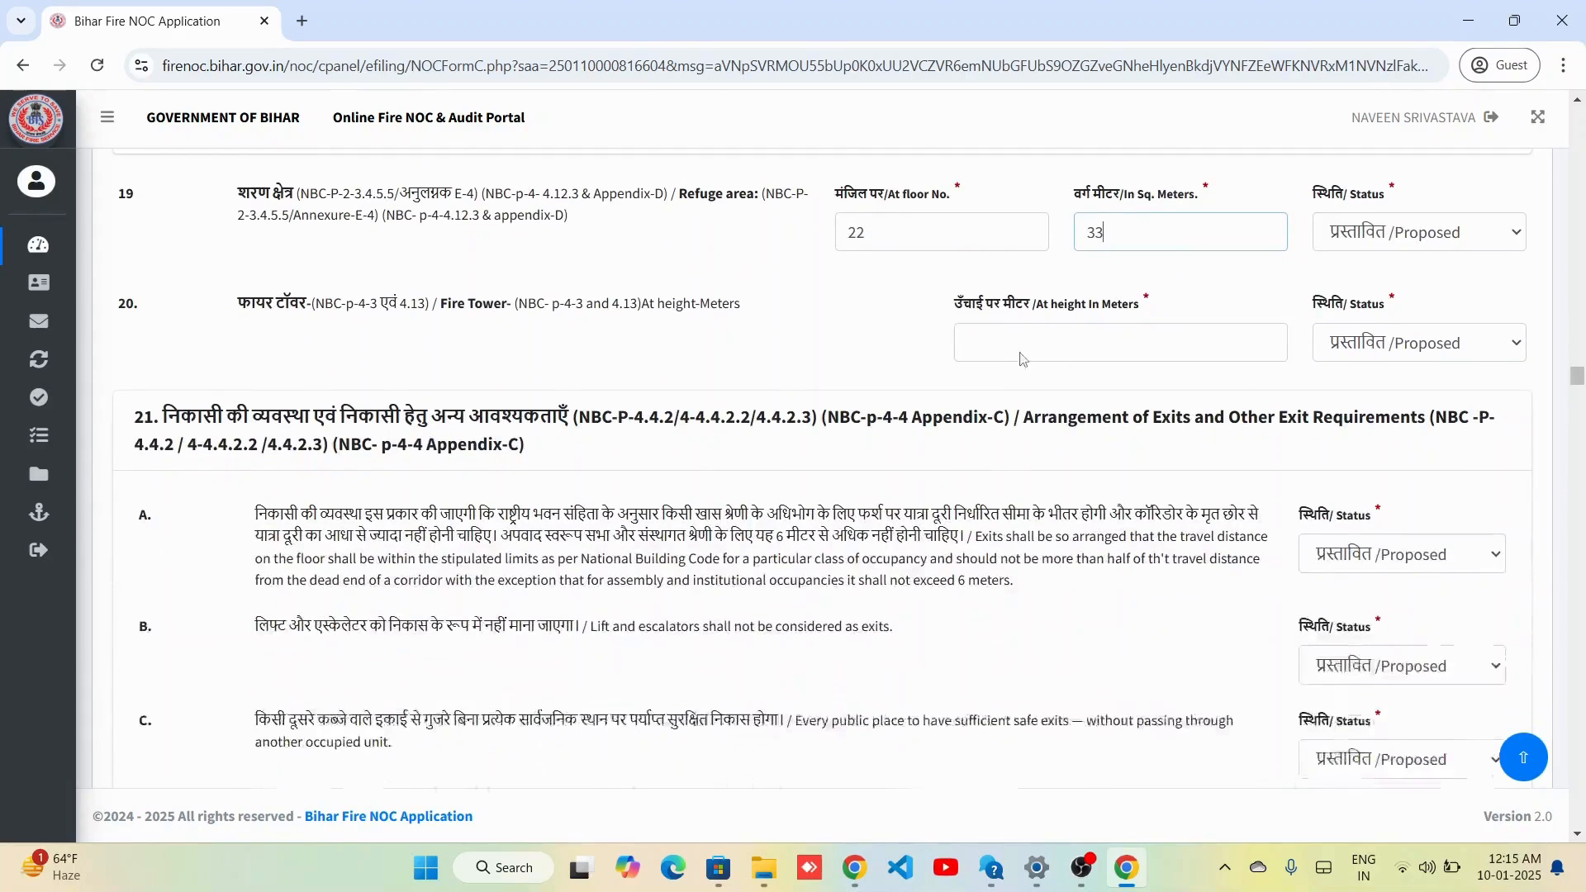
pyautogui.click(1038, 347)
pyautogui.write('11')
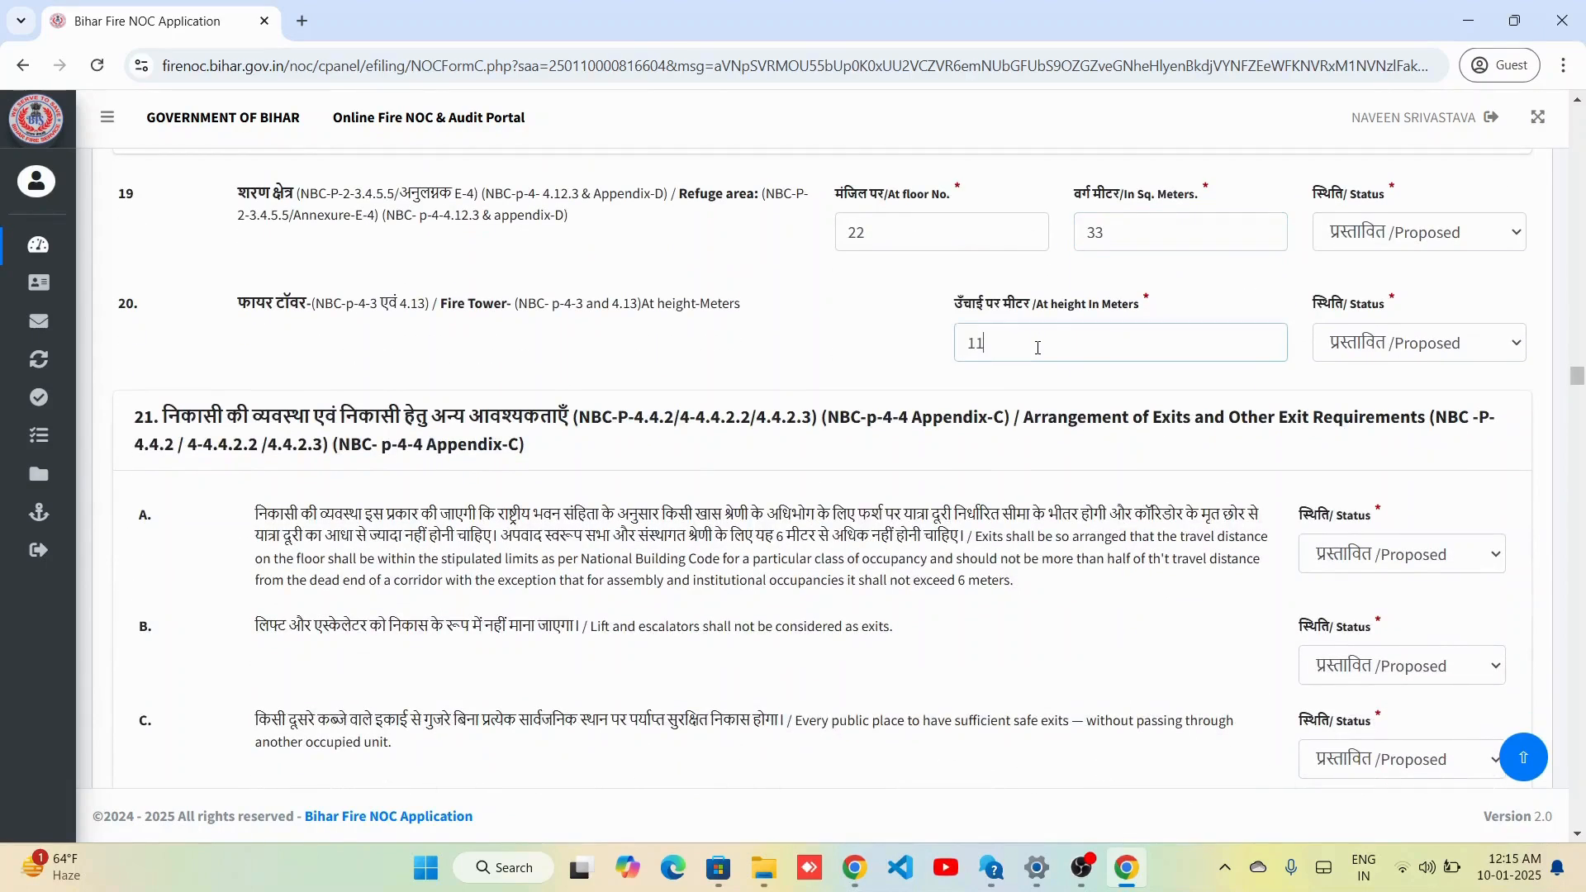
pyautogui.scroll(-9, 1038, 348)
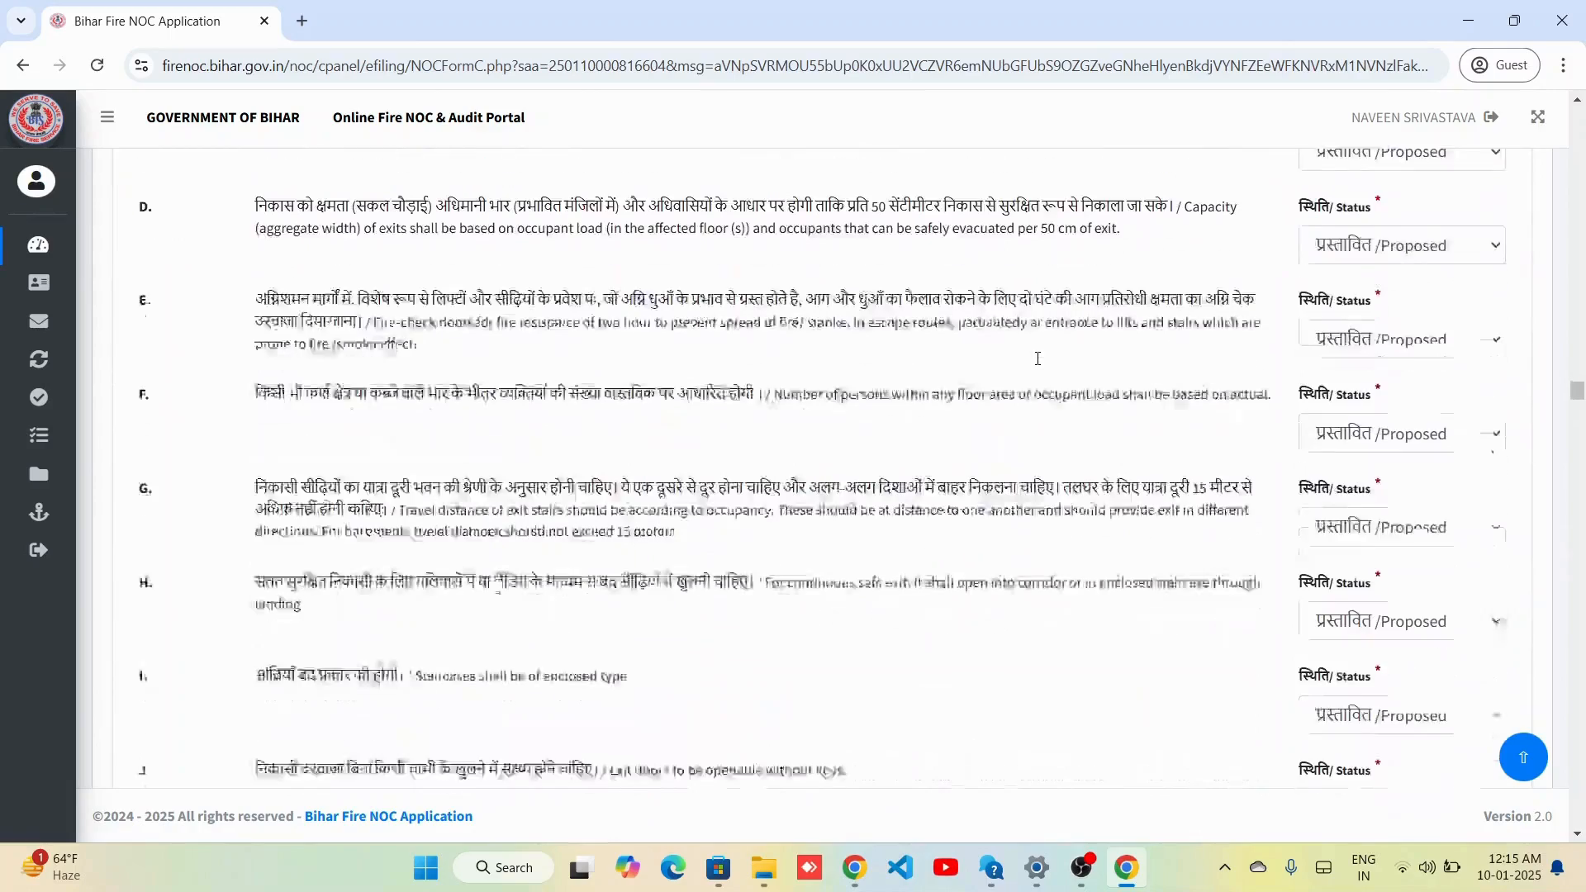
pyautogui.scroll(-10, 1038, 358)
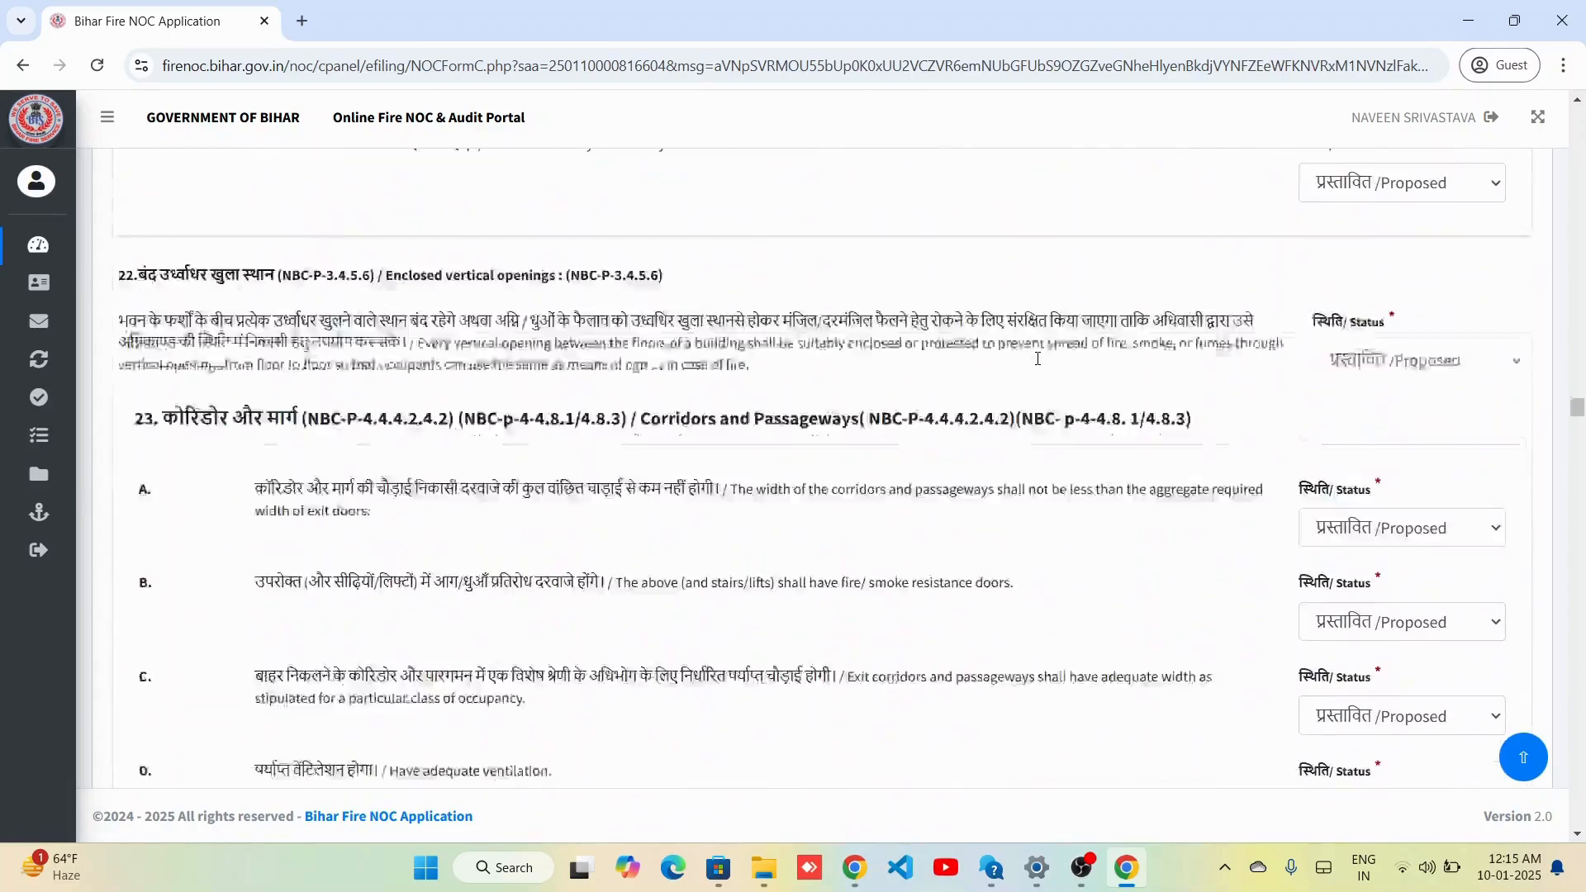
pyautogui.scroll(-6, 1037, 358)
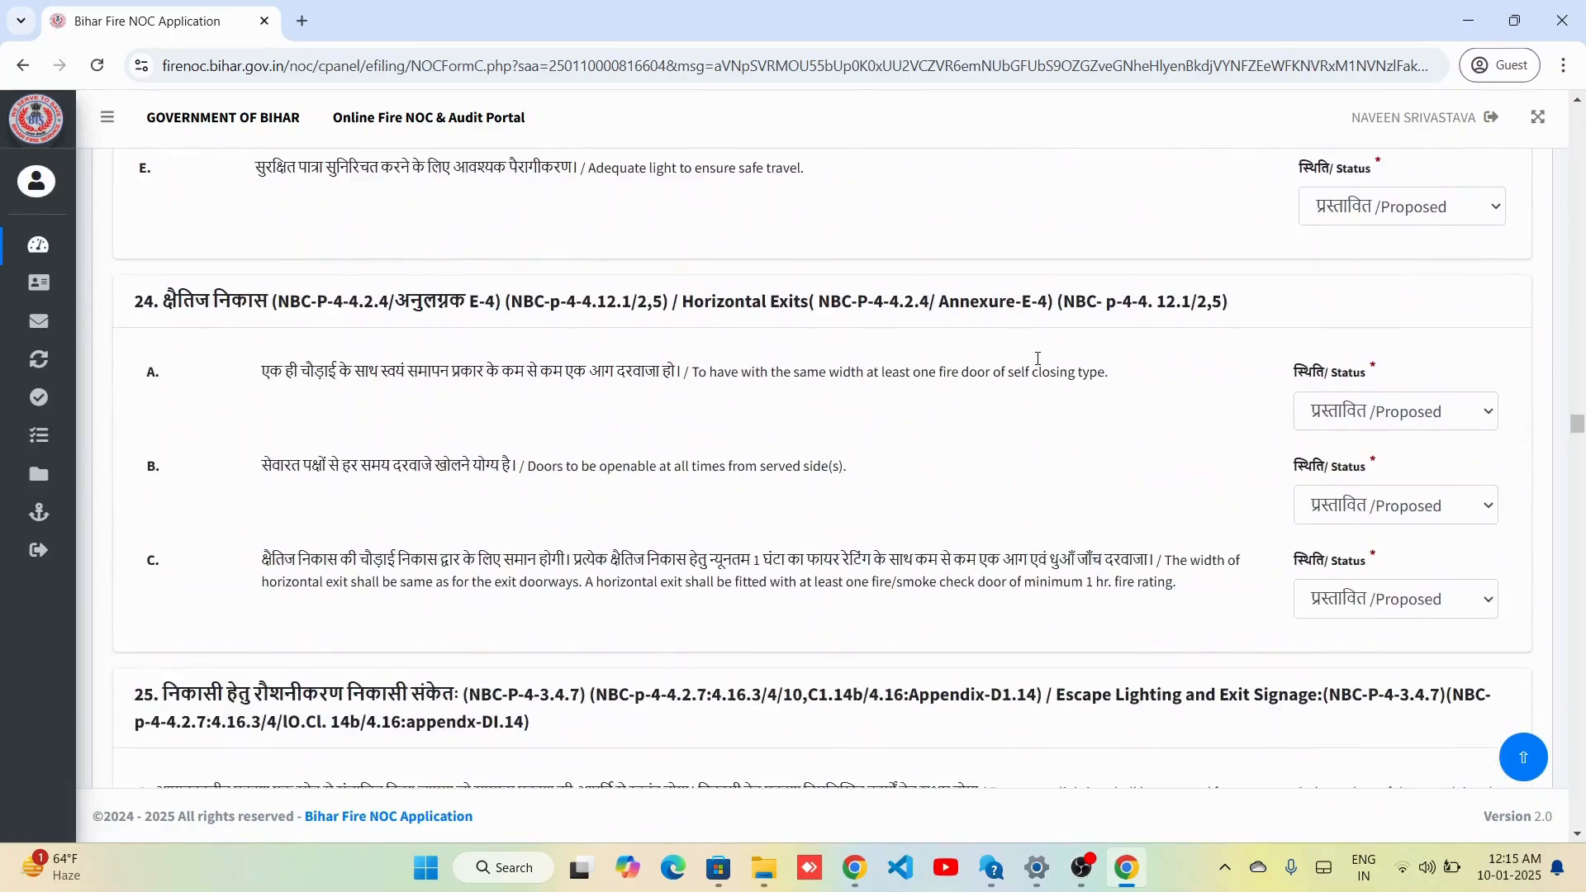
pyautogui.scroll(-1, 1037, 364)
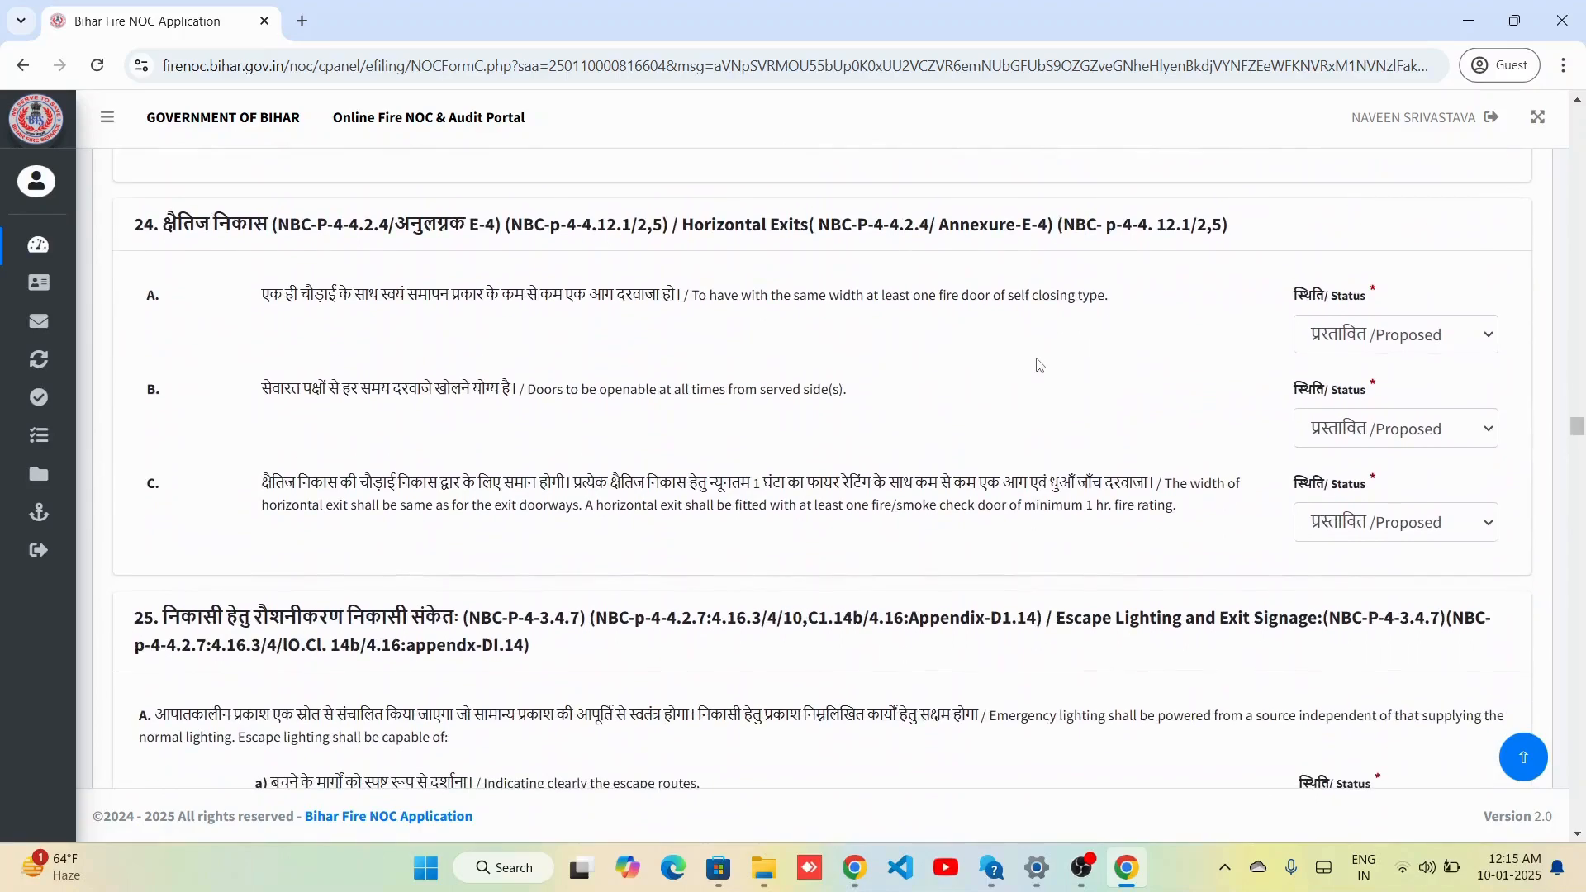
pyautogui.scroll(-6, 1039, 364)
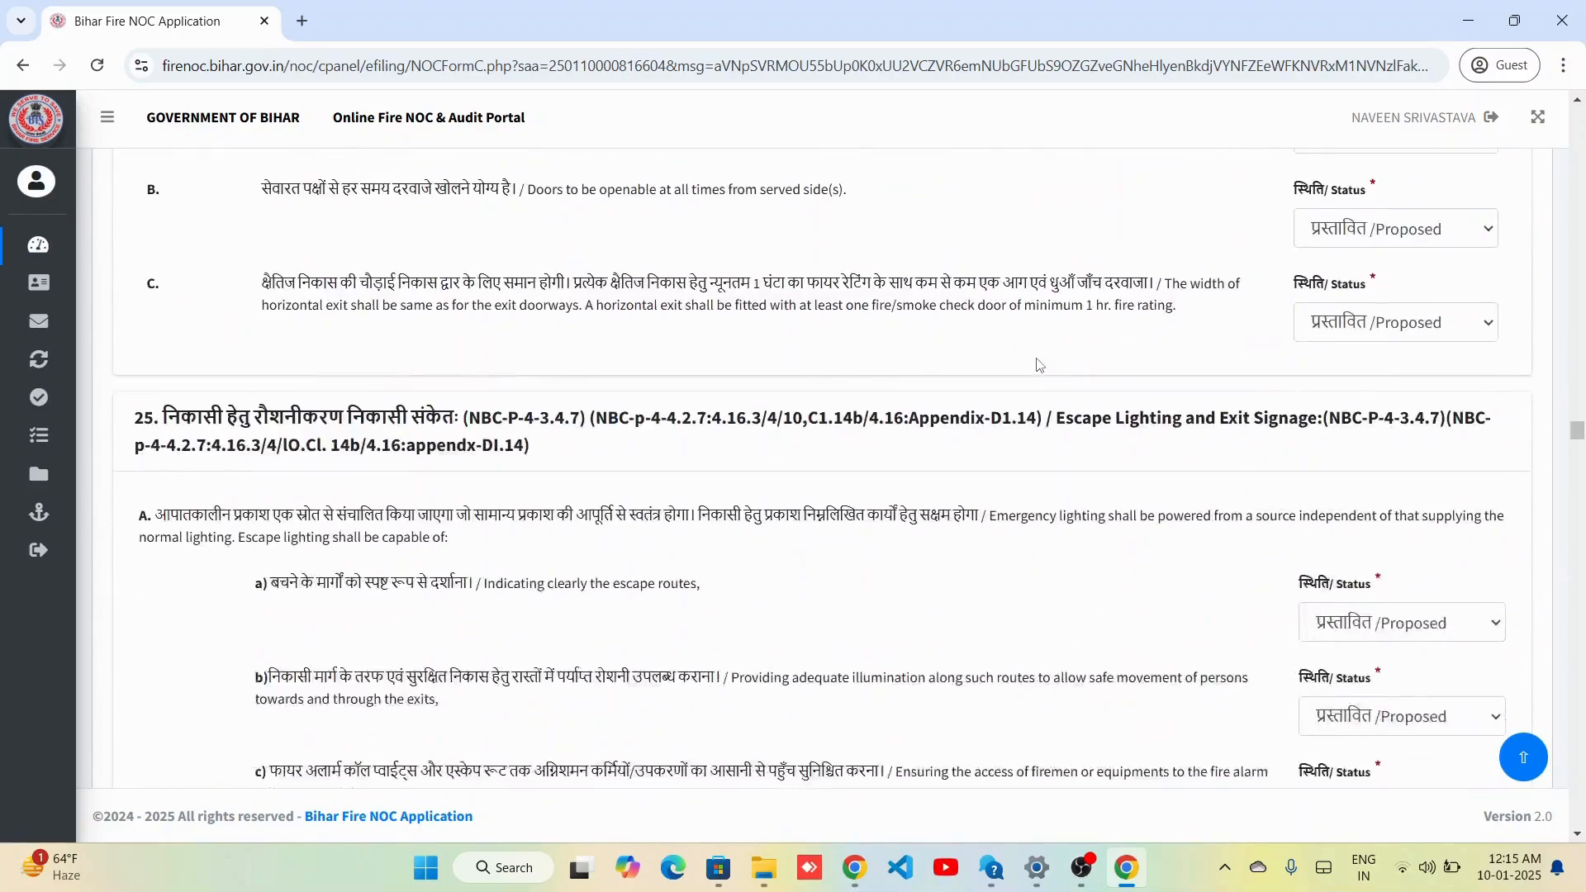
pyautogui.scroll(-14, 1039, 364)
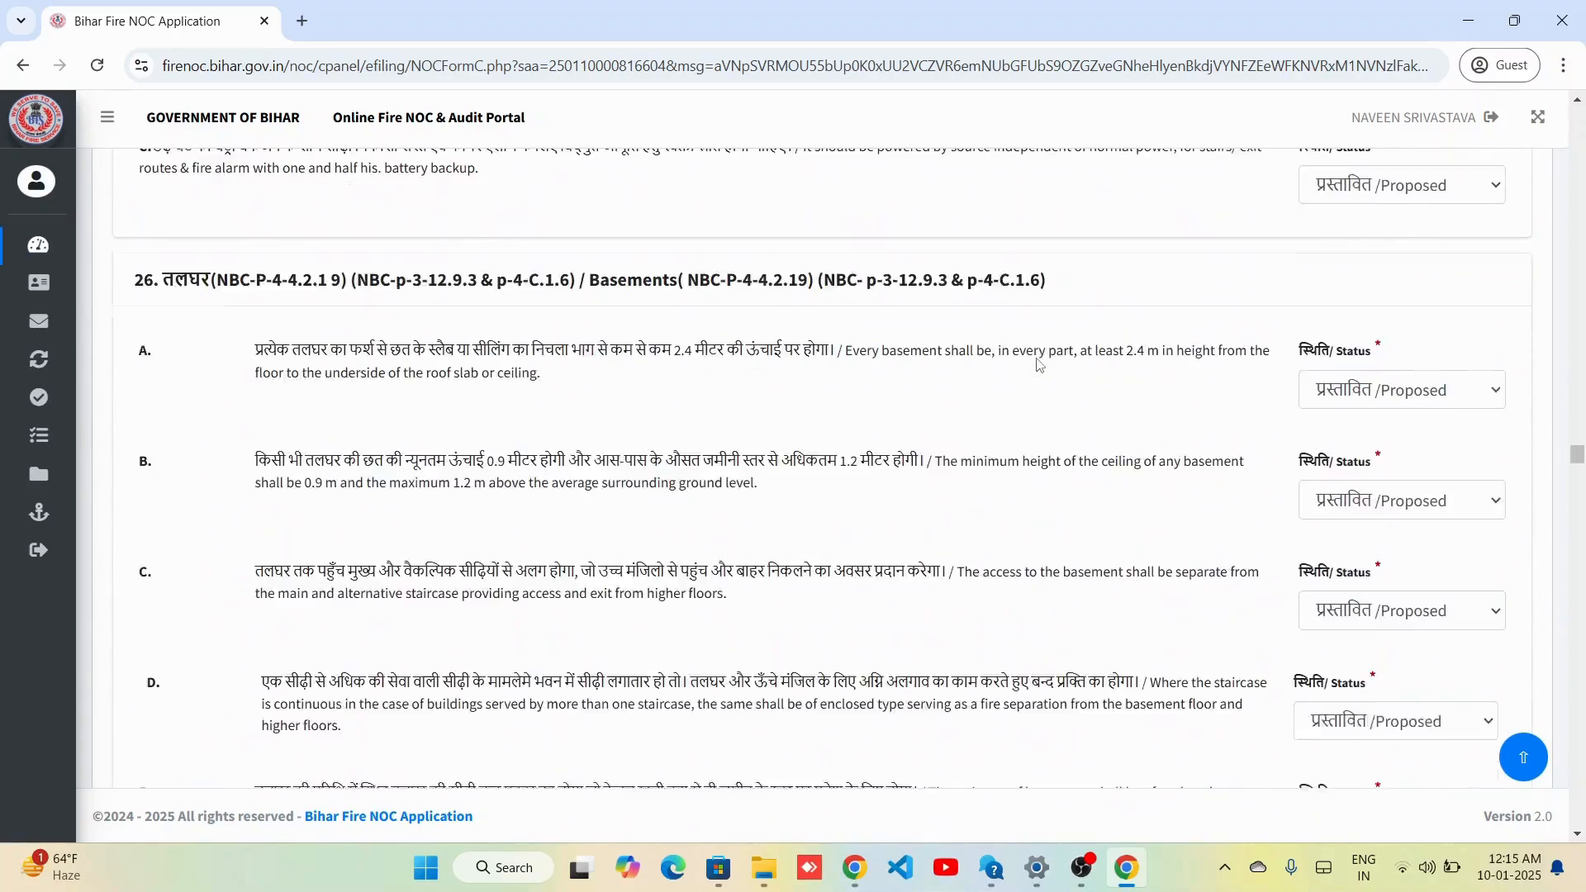
pyautogui.scroll(-2, 1049, 338)
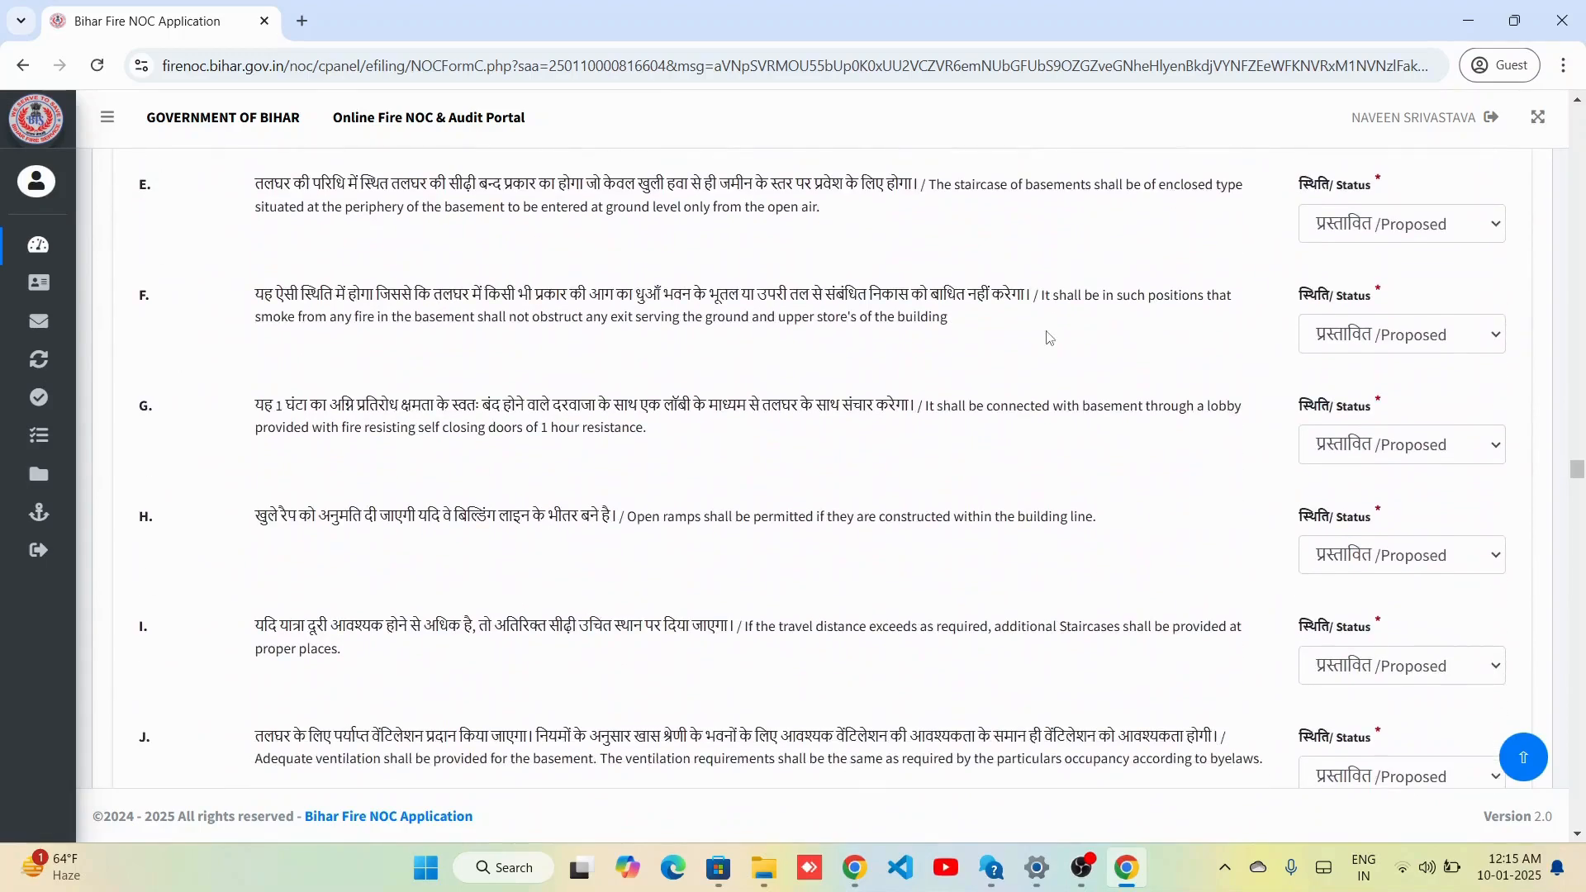
pyautogui.scroll(-10, 1049, 610)
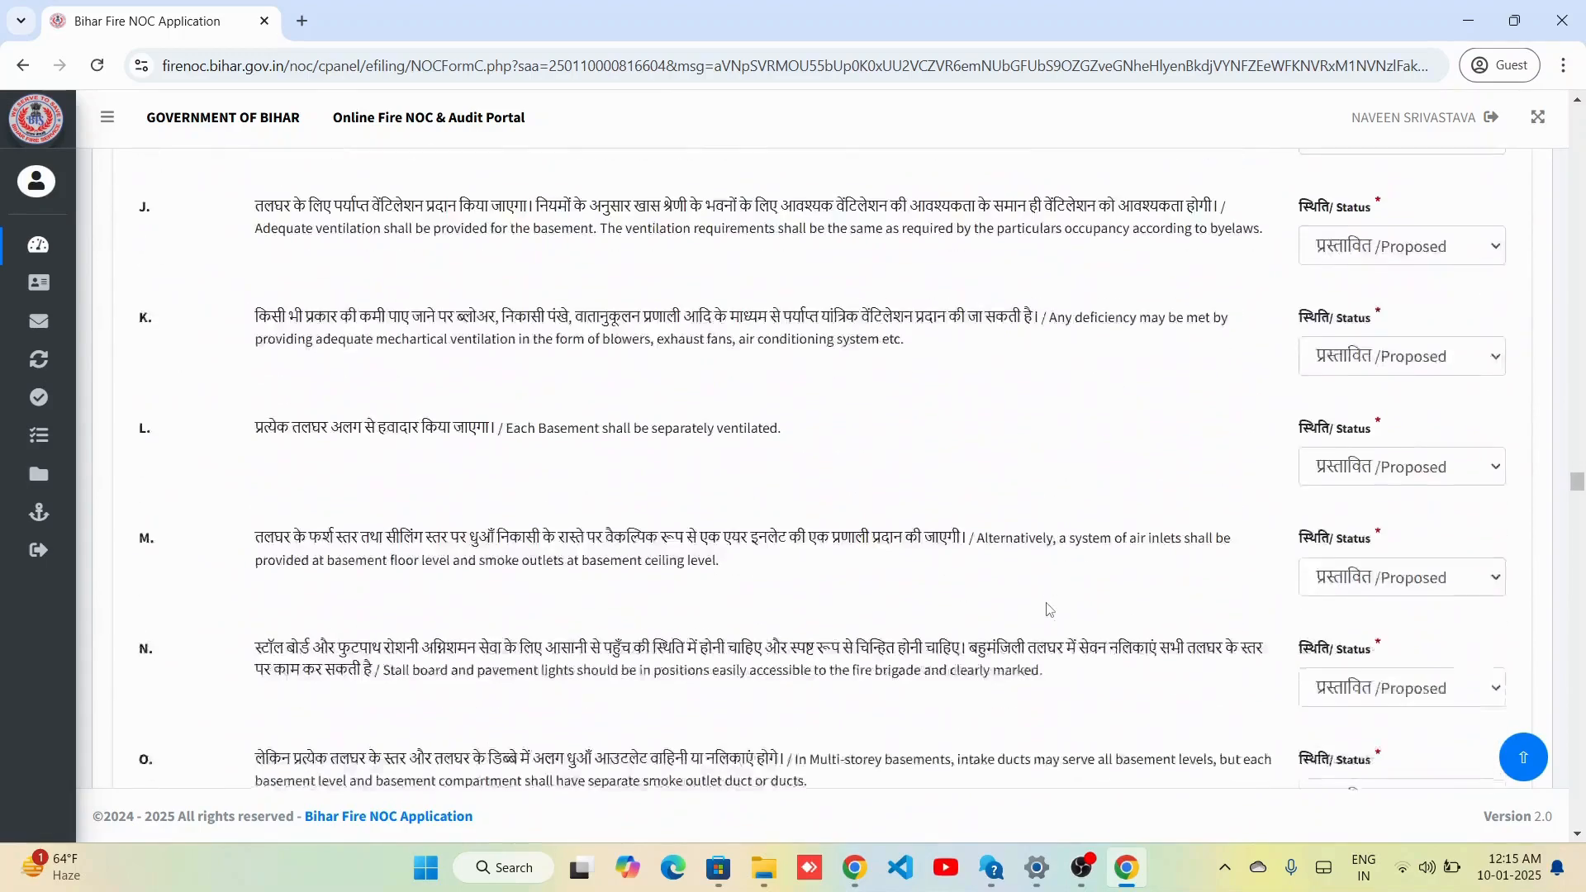
pyautogui.scroll(-10, 1049, 609)
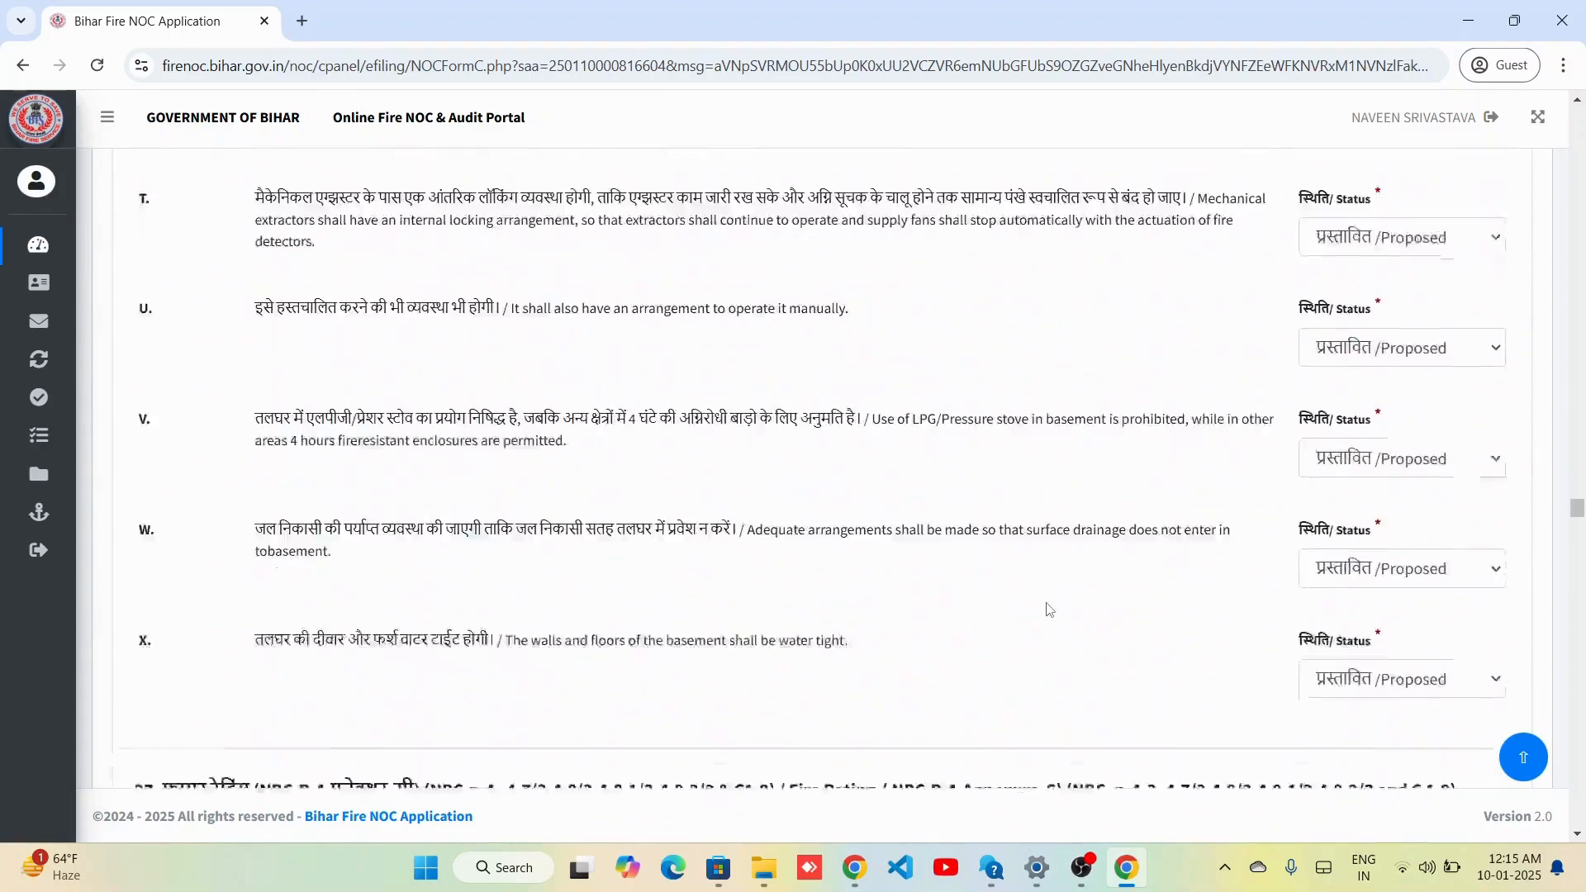
pyautogui.scroll(-8, 1048, 609)
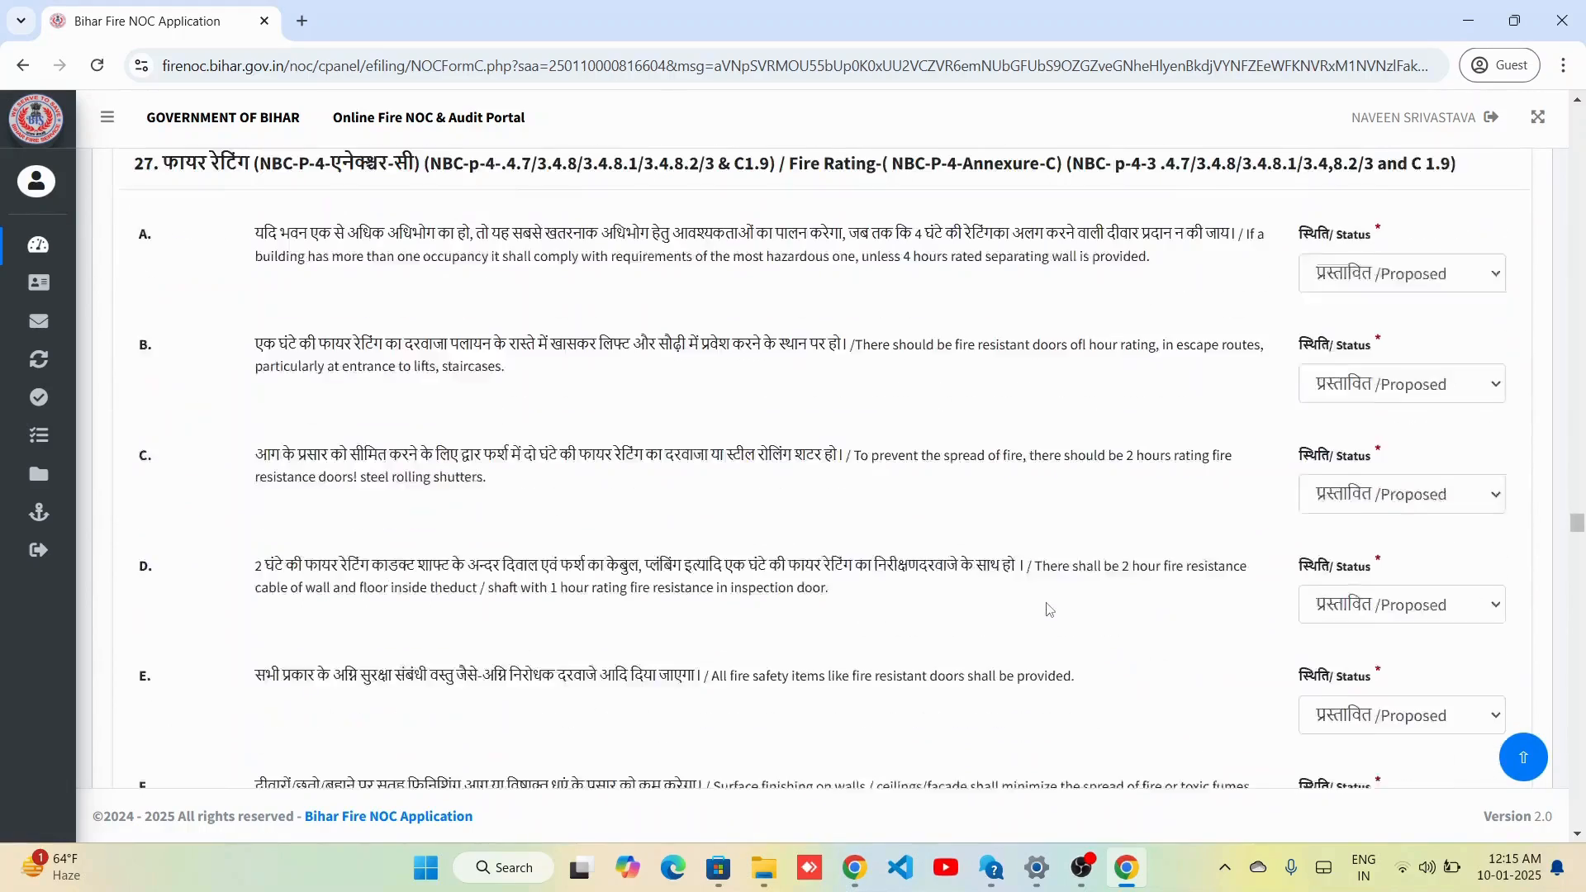
pyautogui.scroll(-12, 1049, 607)
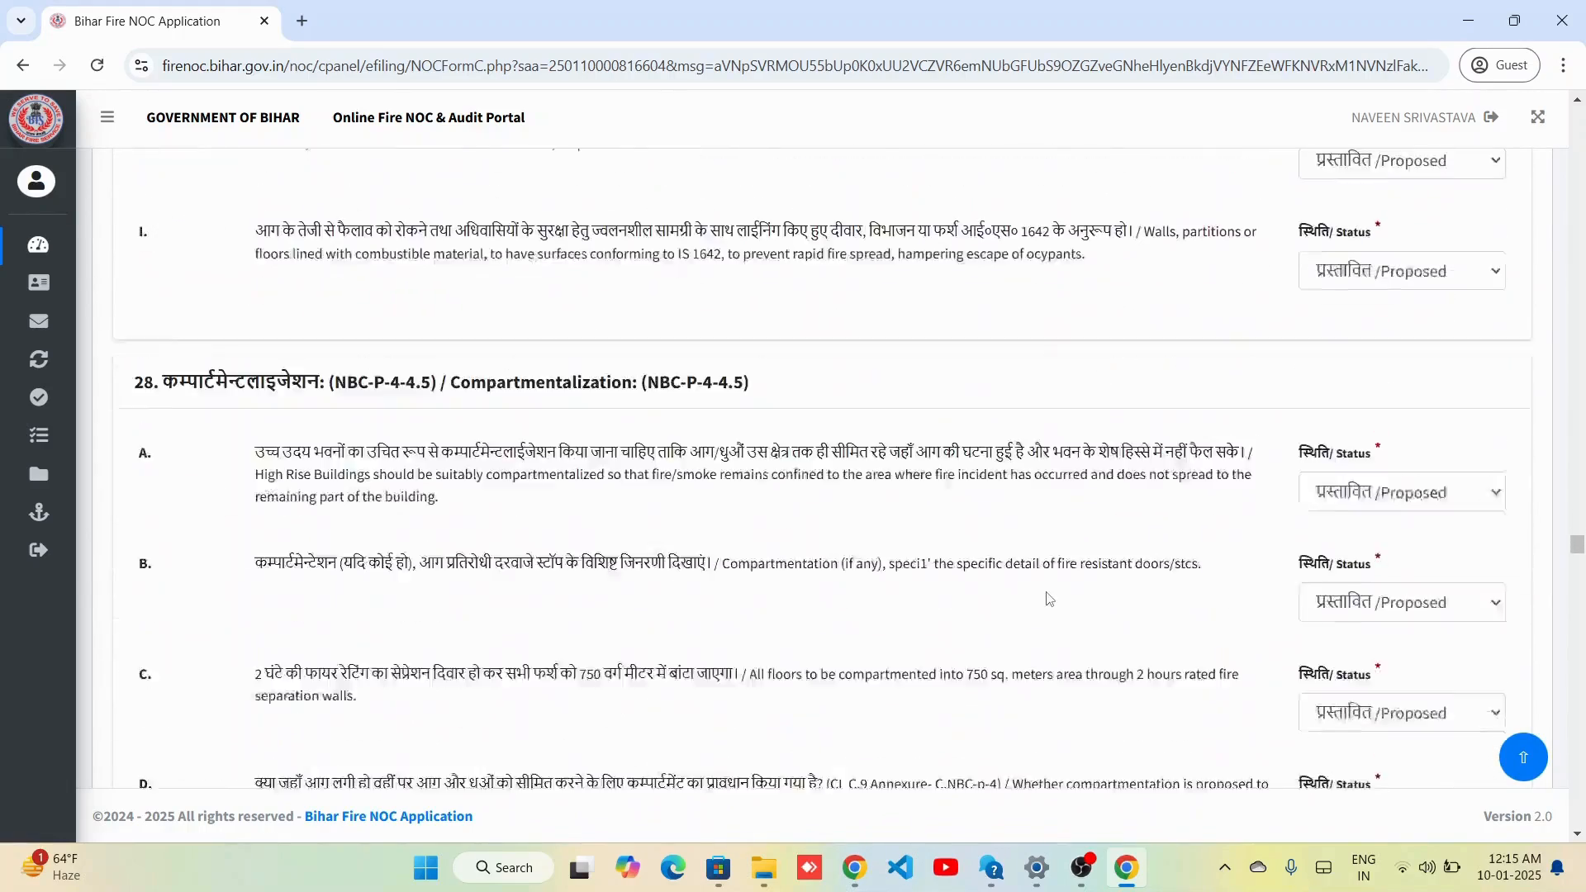
pyautogui.scroll(-12, 1049, 598)
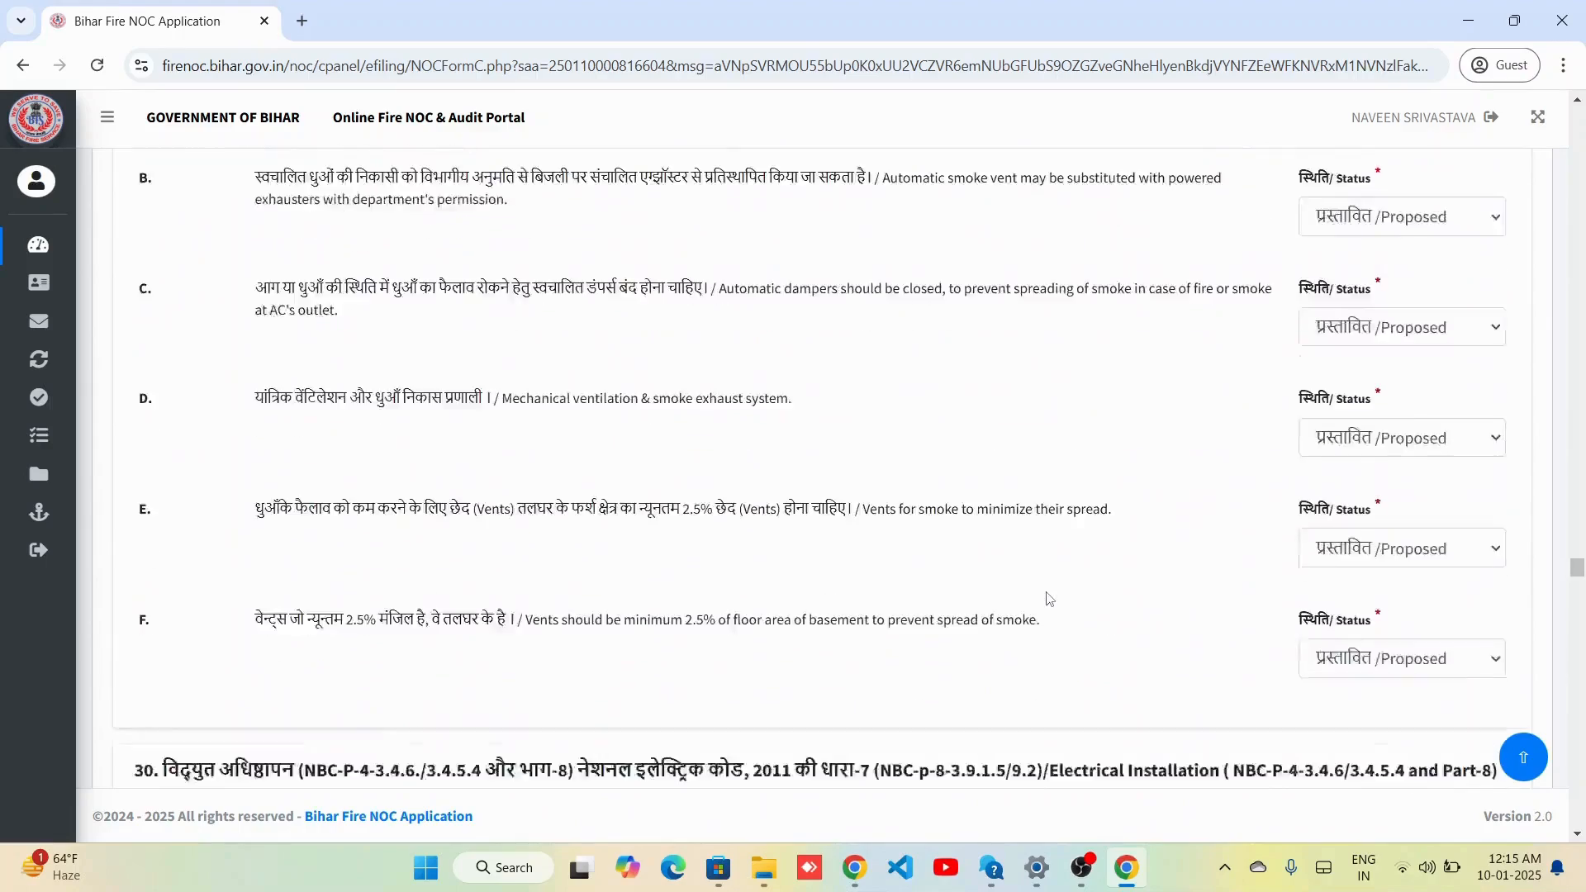
pyautogui.scroll(-3, 1047, 596)
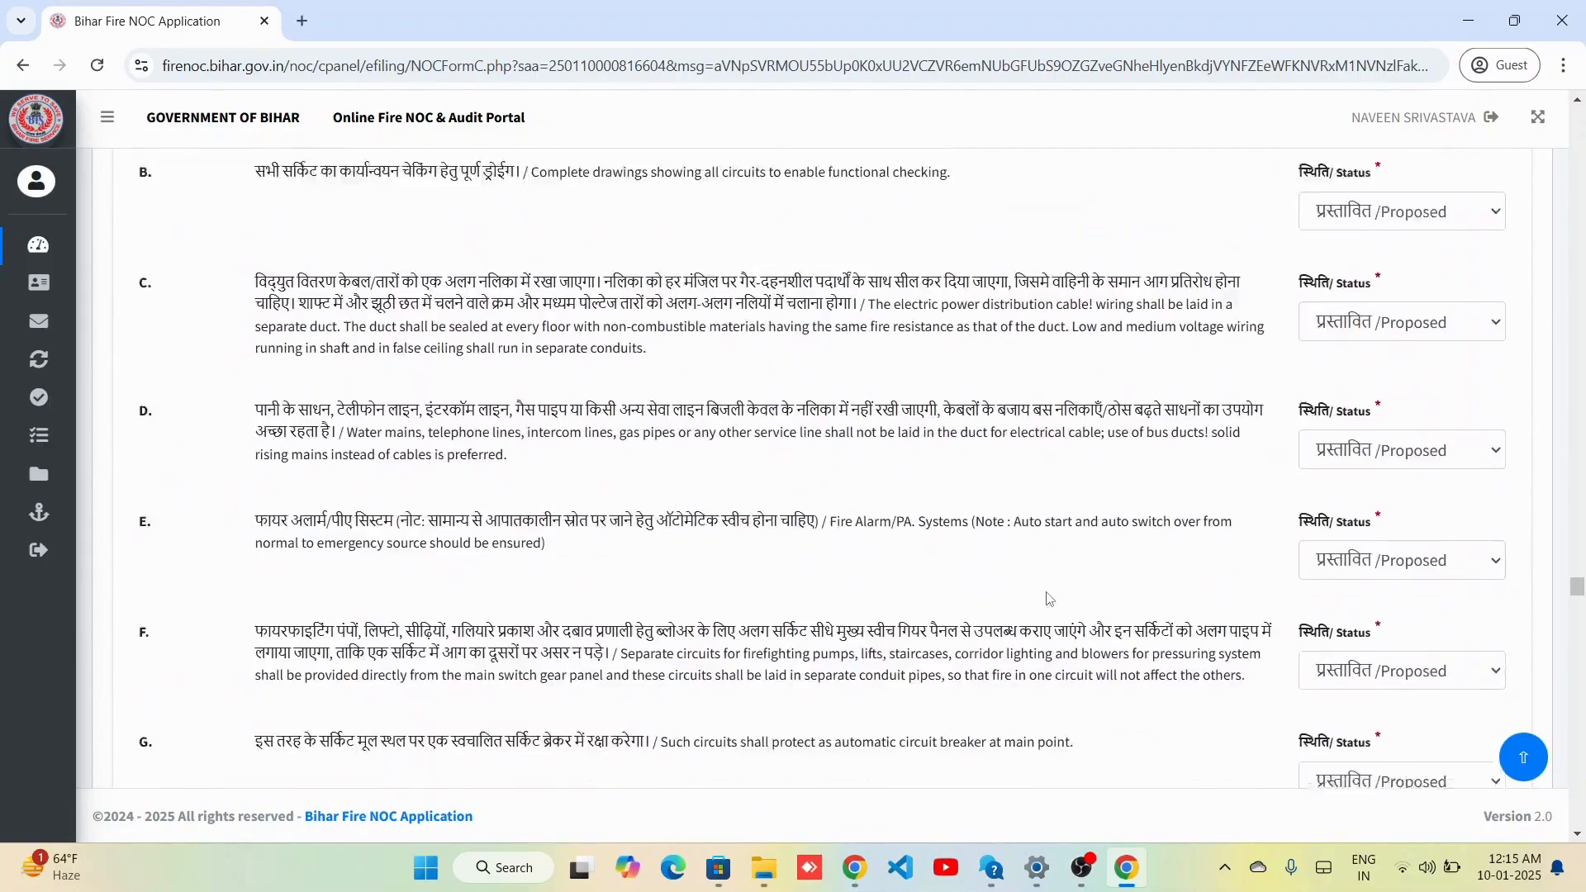
pyautogui.scroll(-12, 1049, 598)
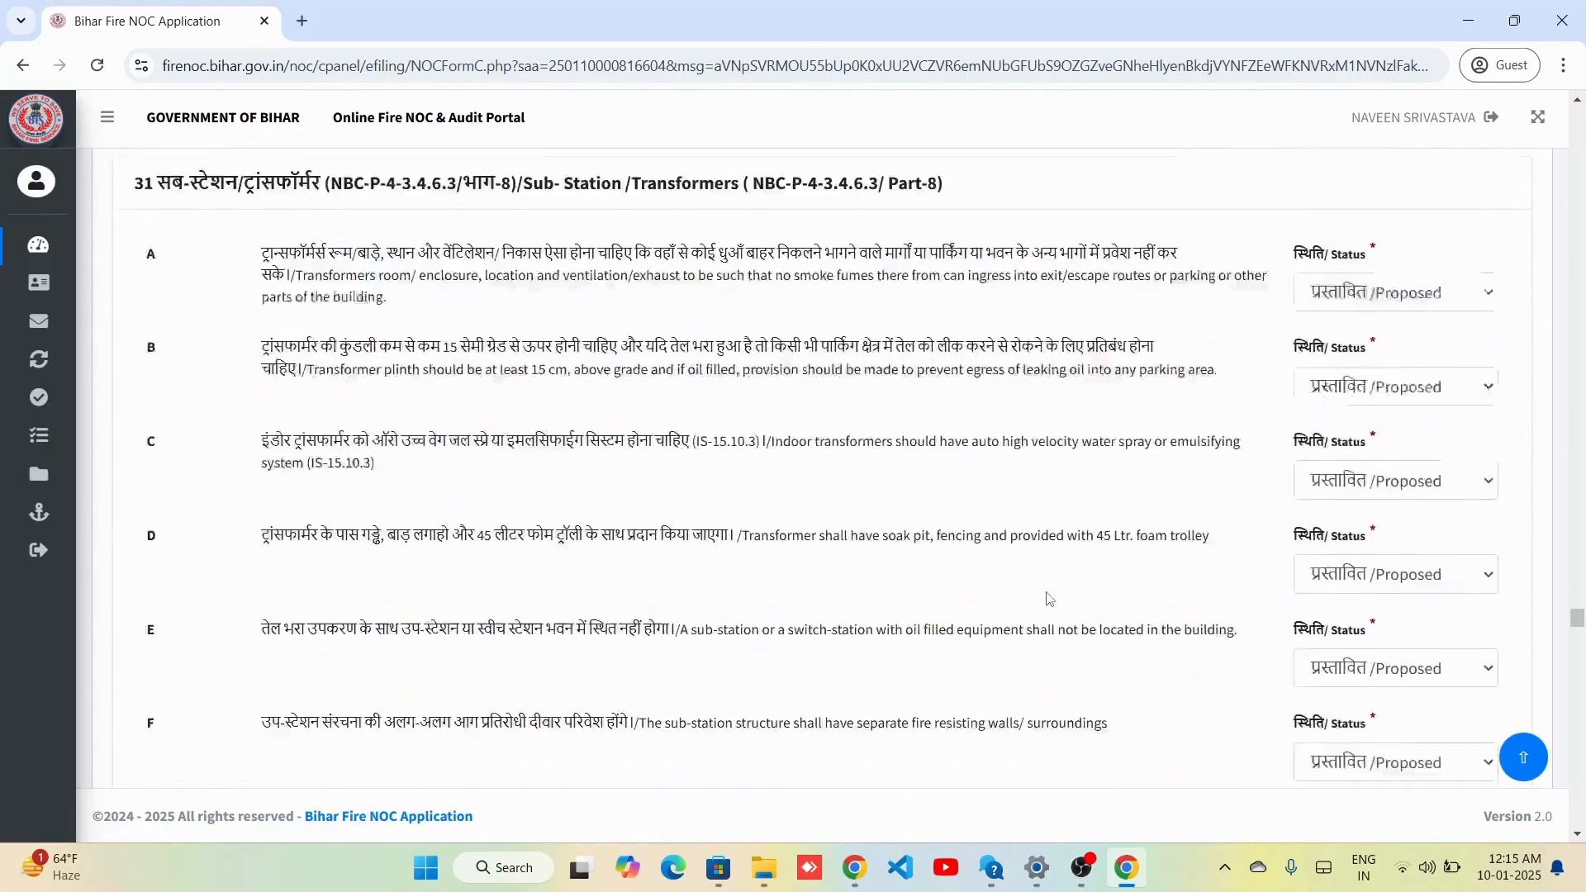
pyautogui.scroll(-10, 1049, 598)
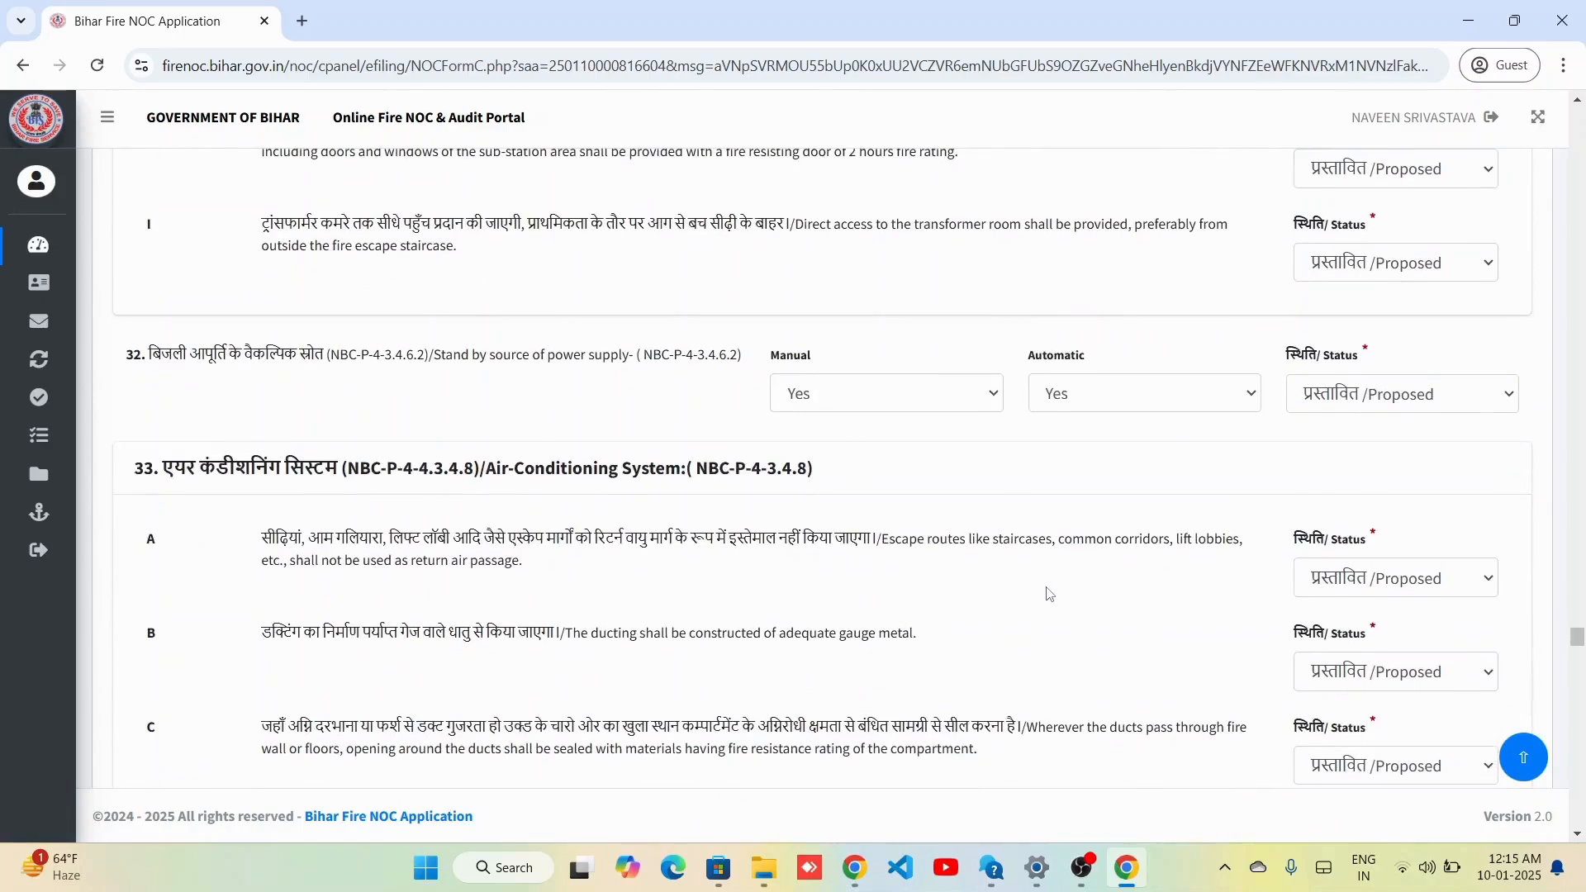
pyautogui.scroll(-13, 1047, 594)
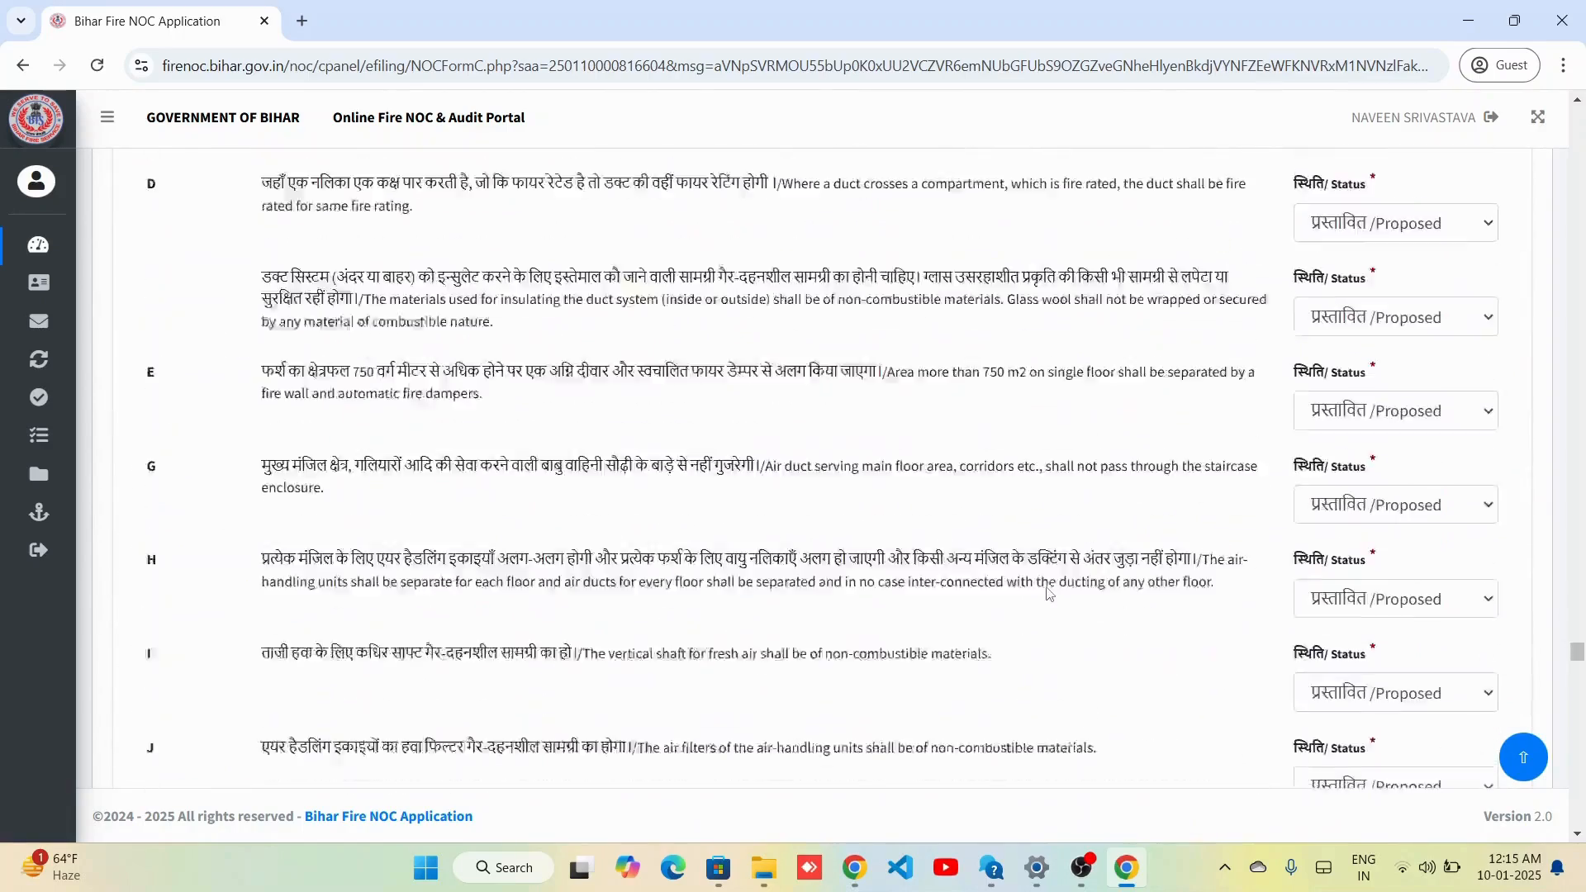
pyautogui.scroll(-10, 1048, 594)
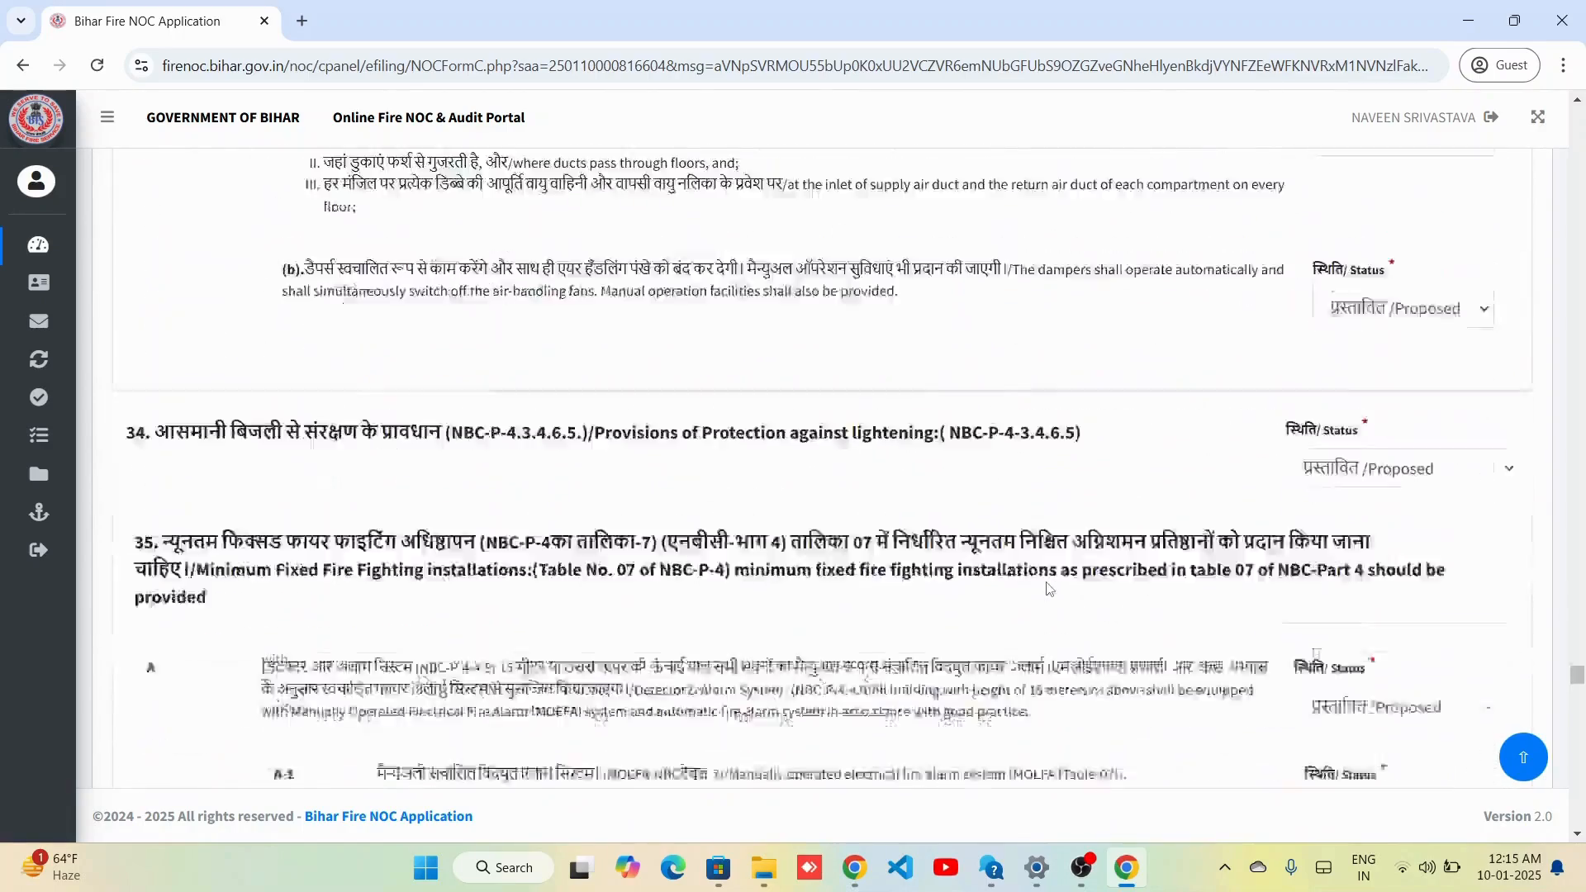
pyautogui.scroll(-1, 1049, 588)
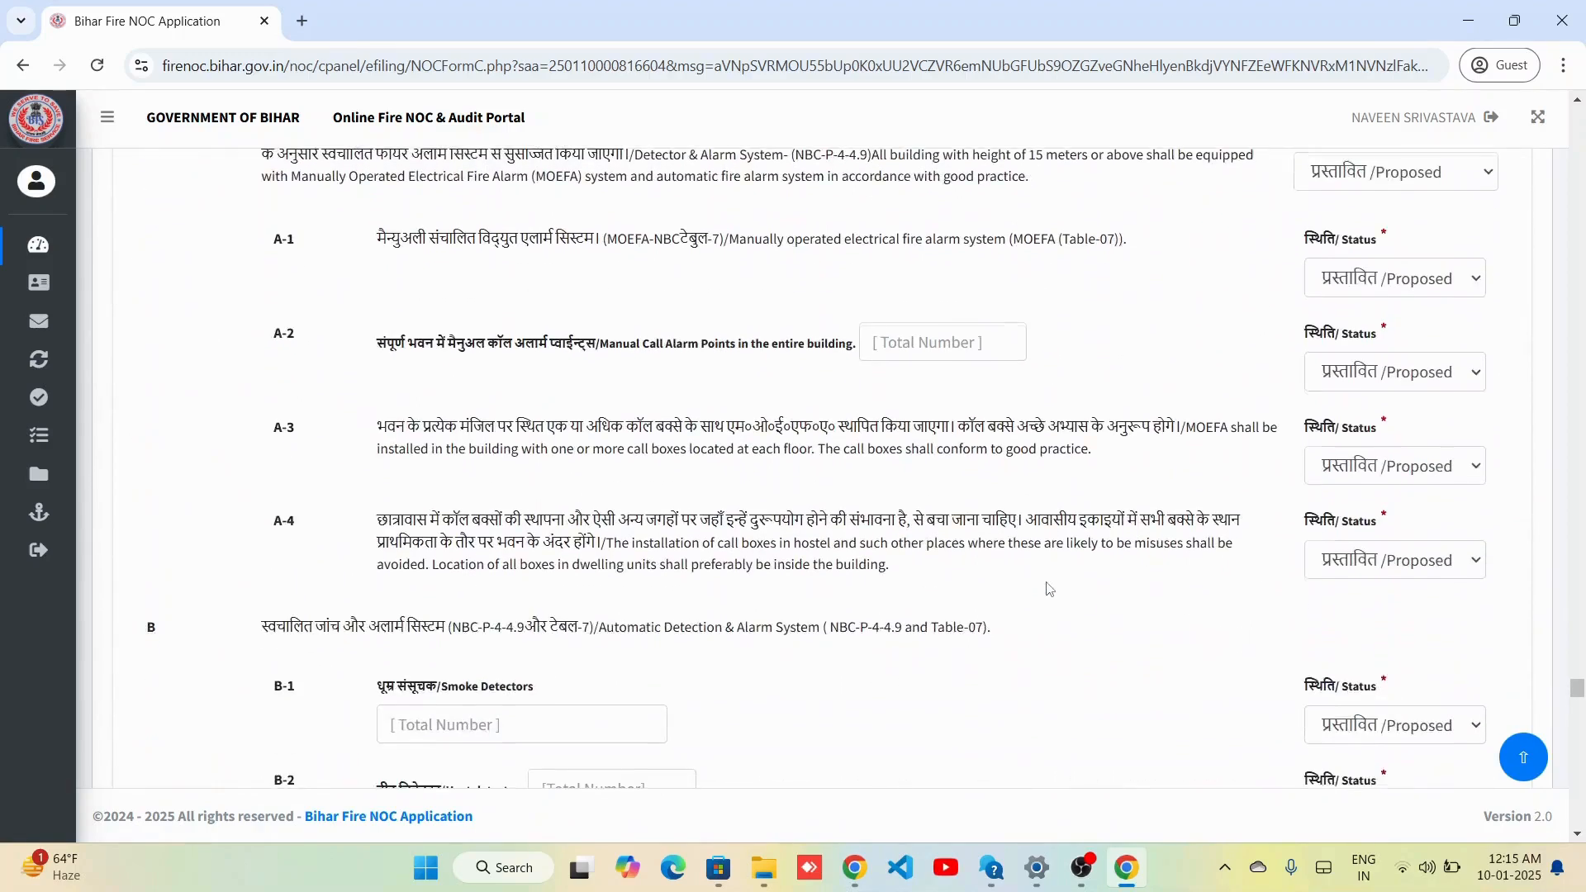
pyautogui.scroll(-10, 1049, 588)
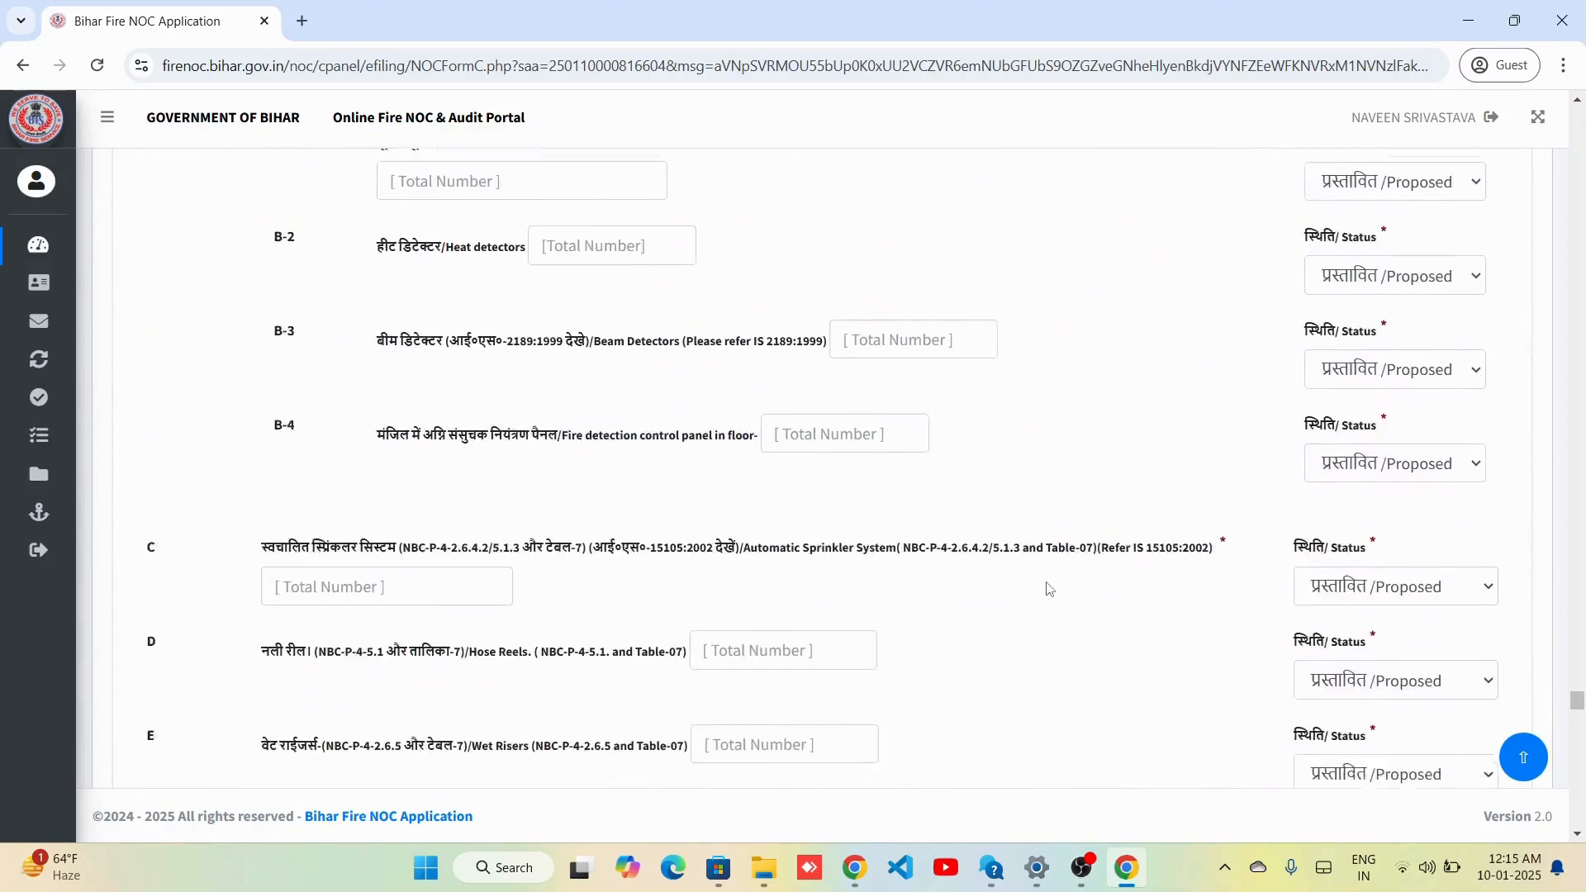
pyautogui.scroll(-7, 1048, 588)
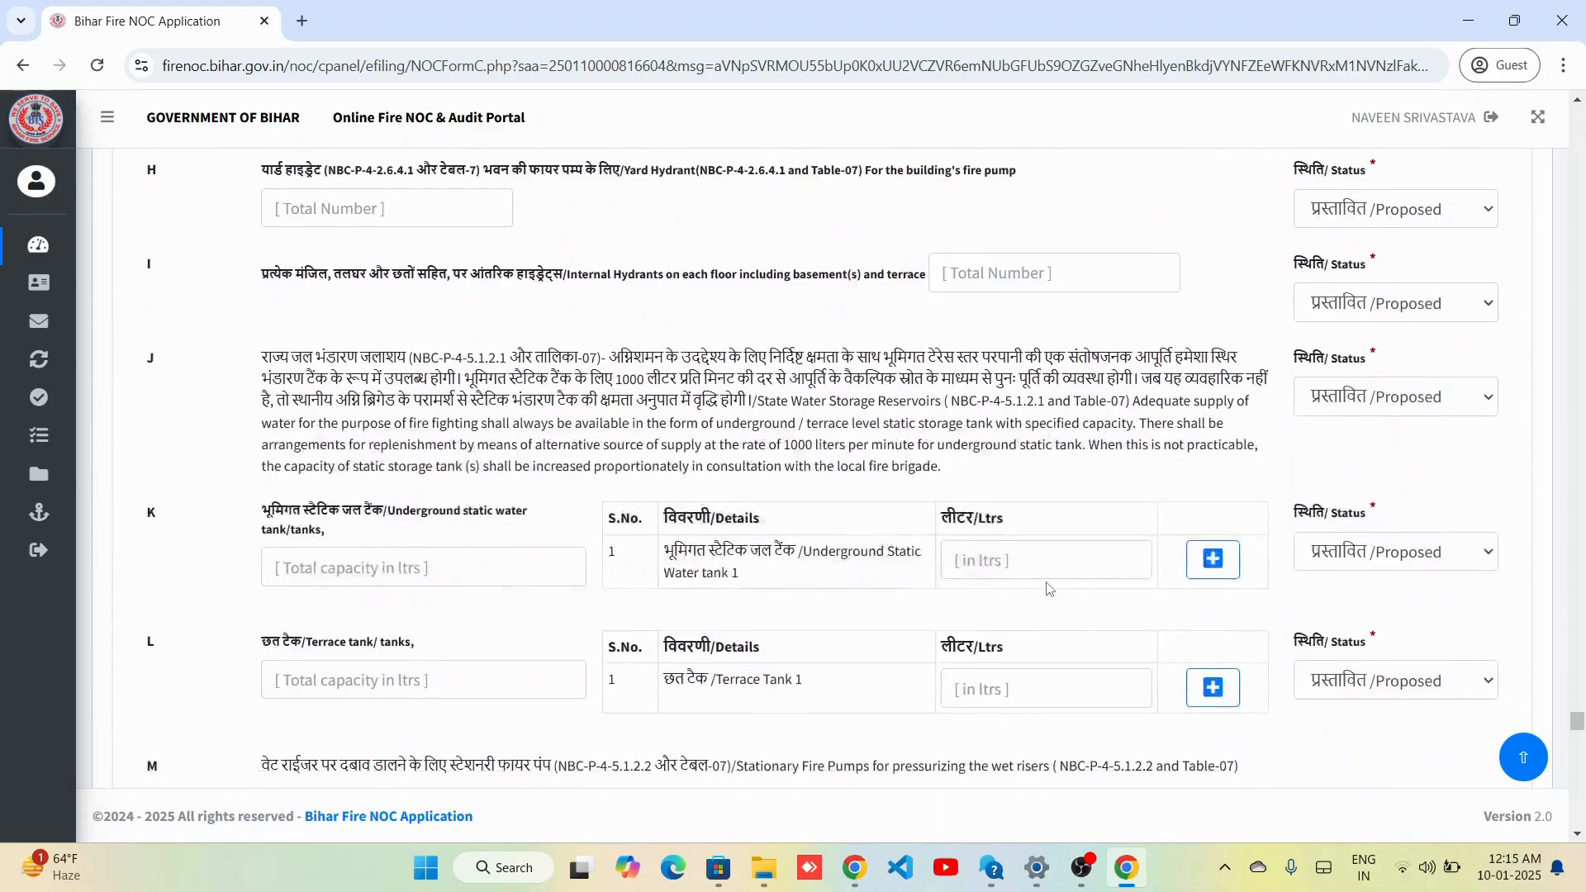
pyautogui.scroll(-5, 1048, 588)
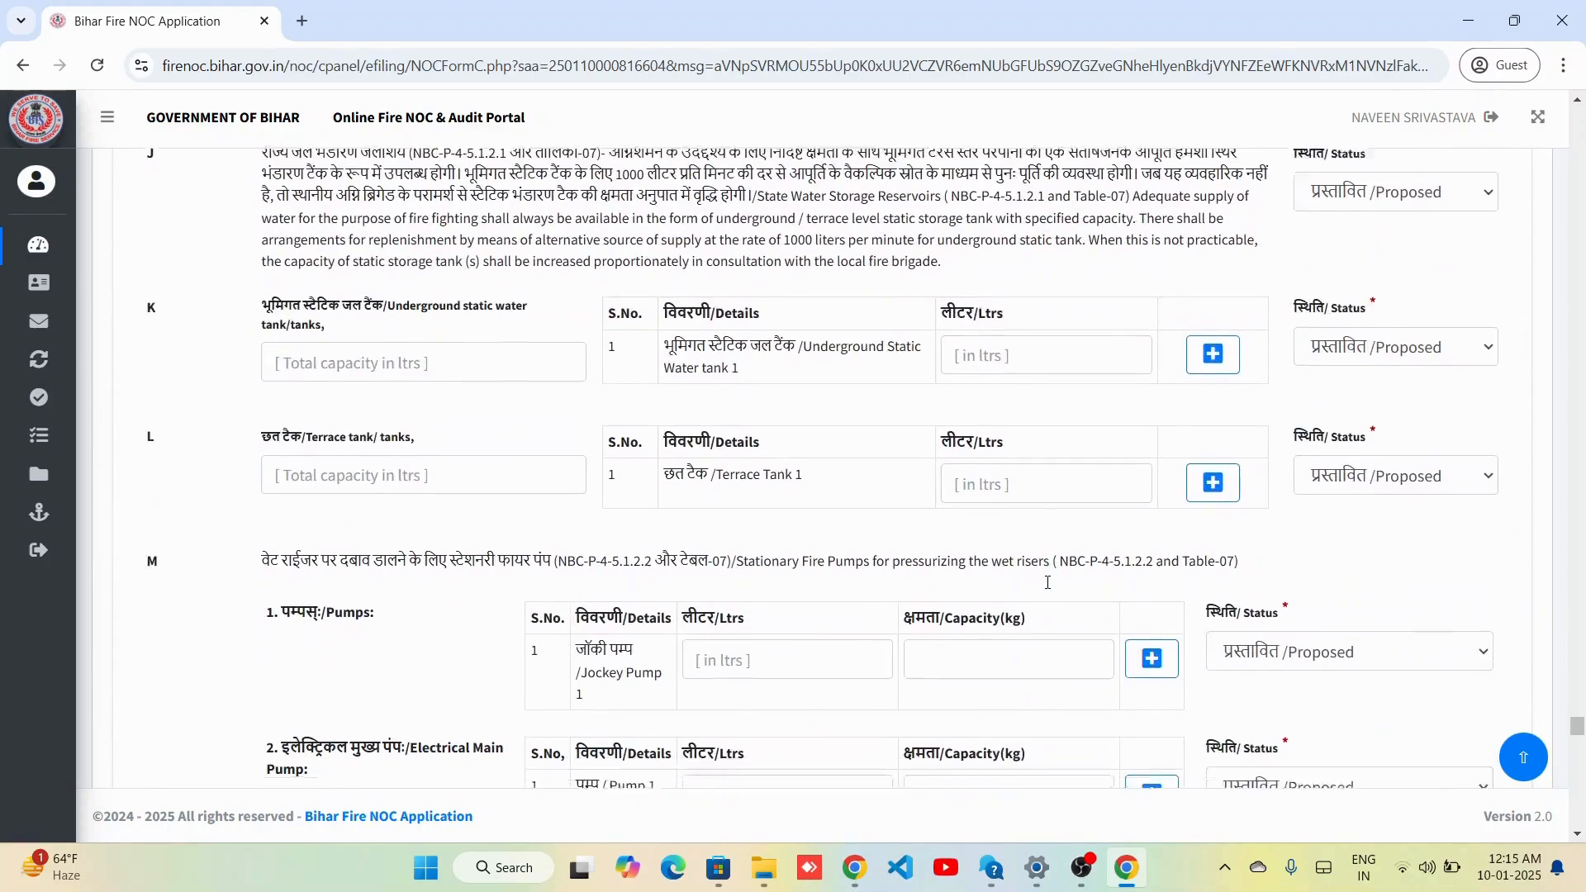
pyautogui.scroll(-5, 1049, 582)
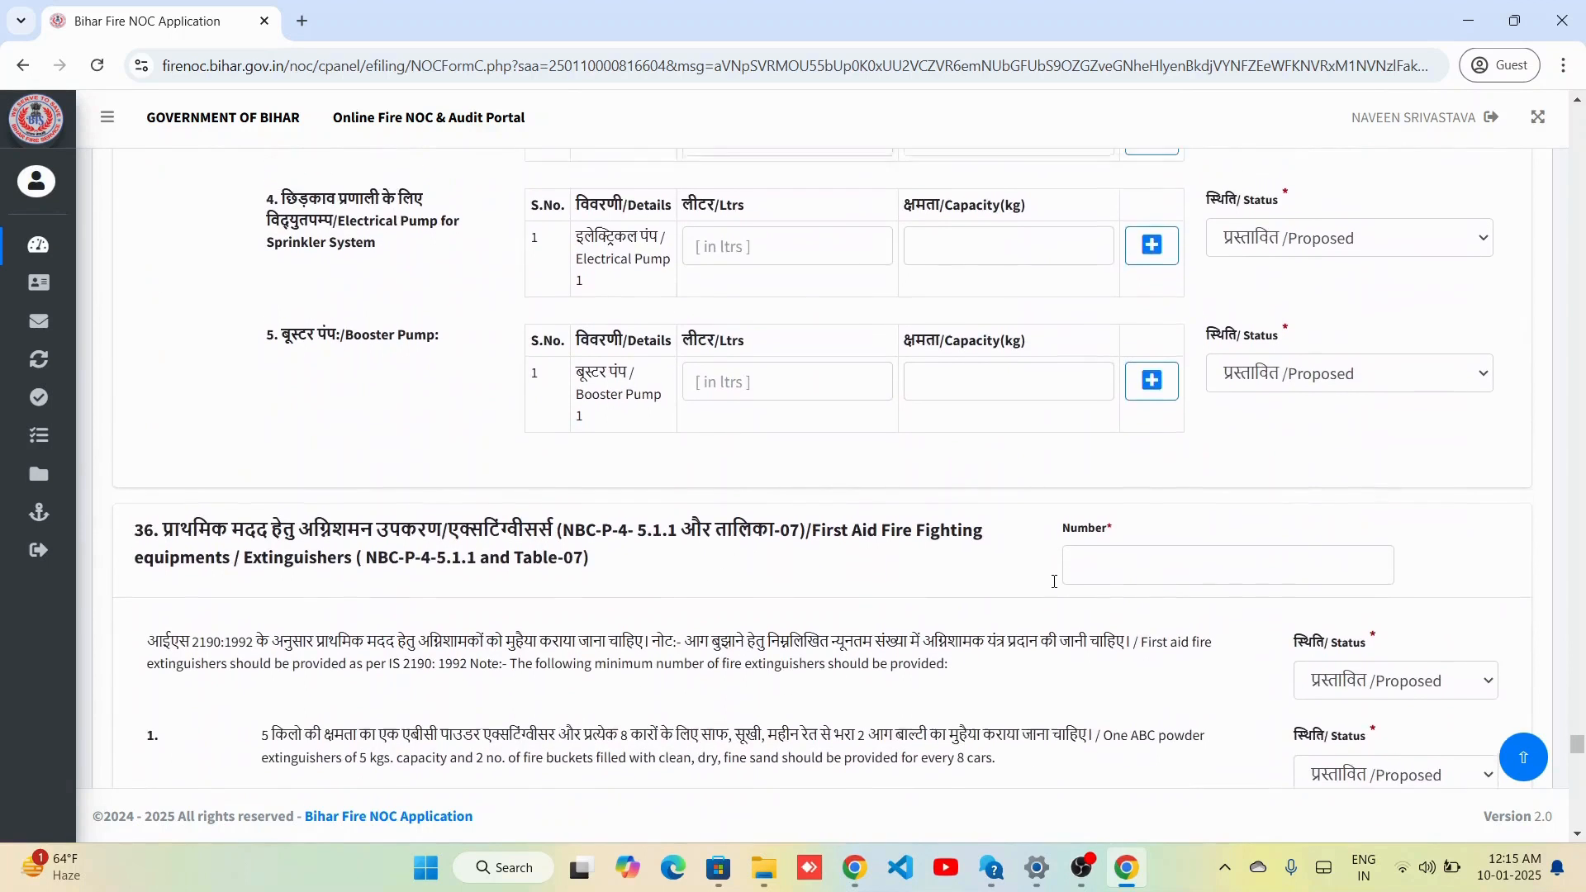
pyautogui.scroll(5, 1054, 582)
pyautogui.scroll(2, 1054, 582)
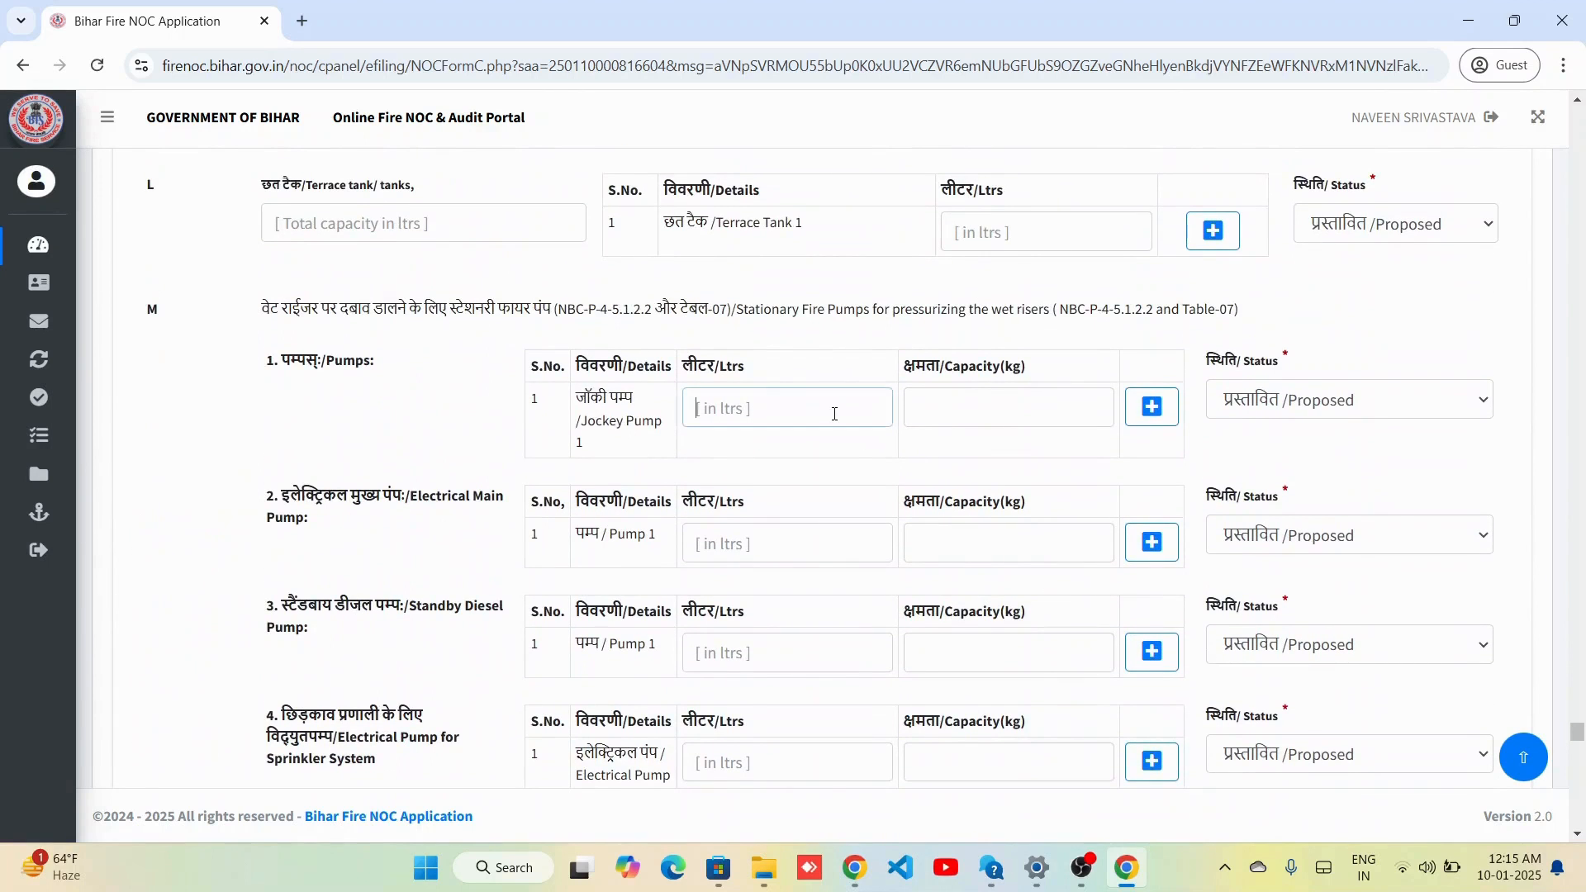
# Enter 11 litres and capacity 233 for the jockey pump.
pyautogui.write('11')
pyautogui.press('Tab')
pyautogui.write('2')
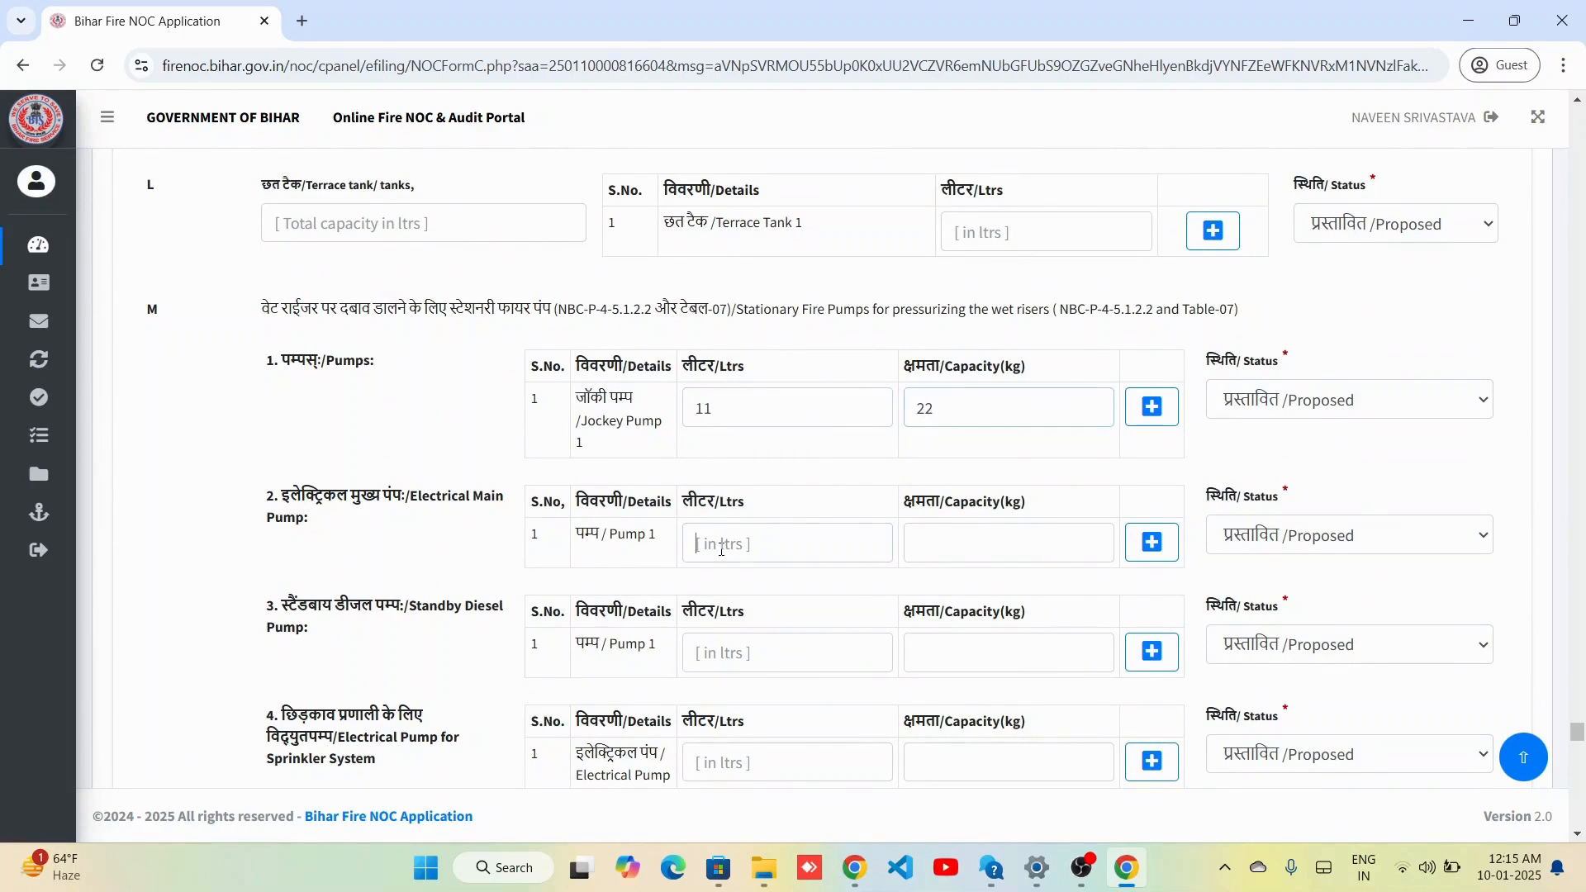
pyautogui.write('33')
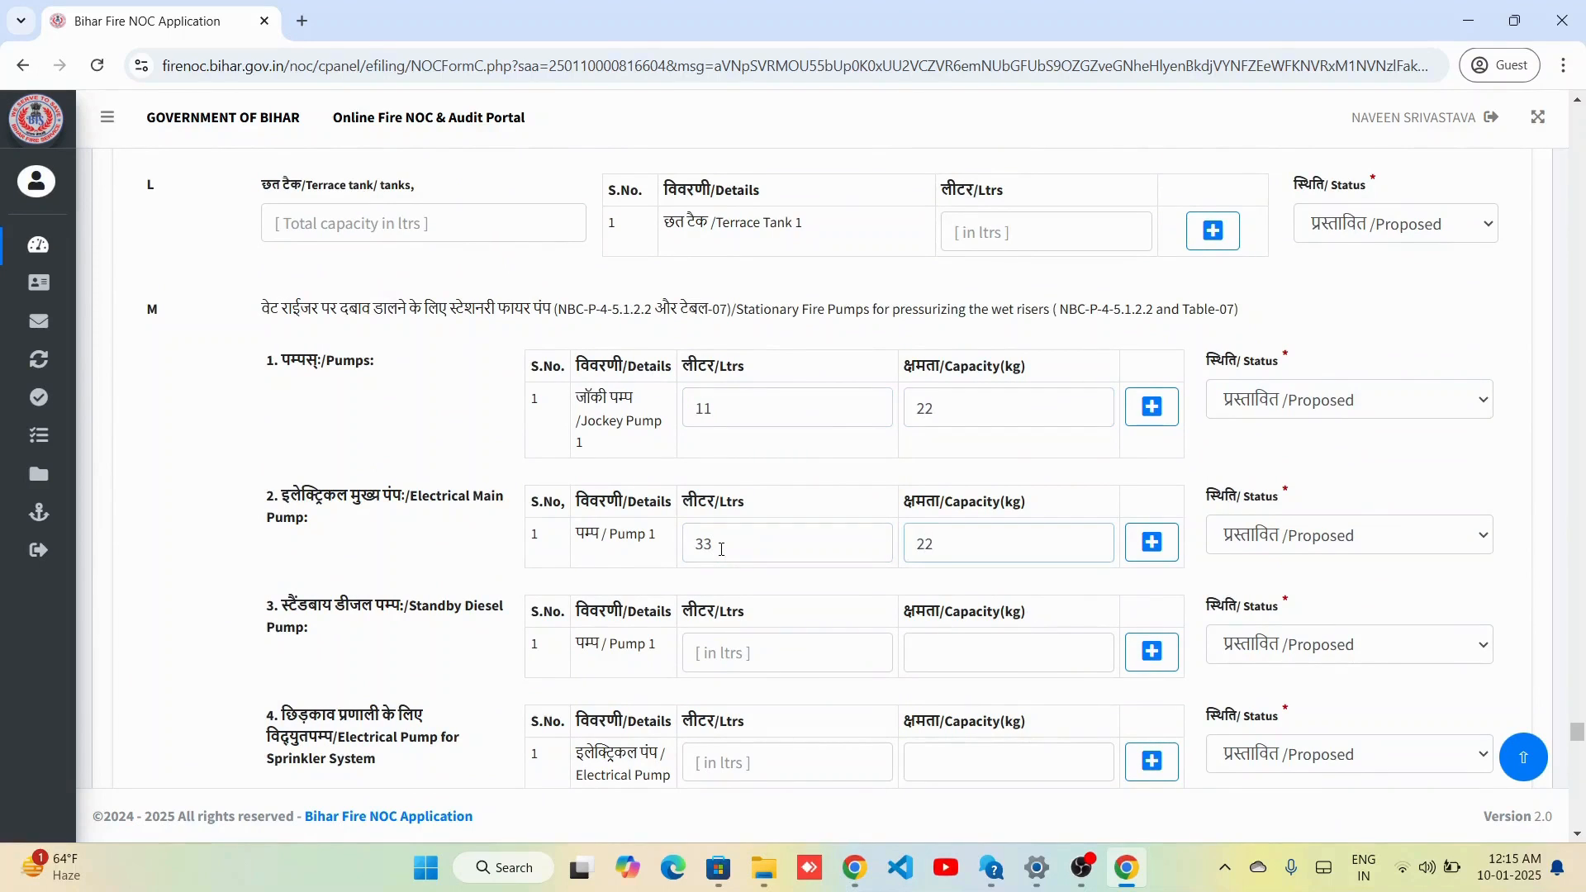
pyautogui.scroll(-8, 723, 659)
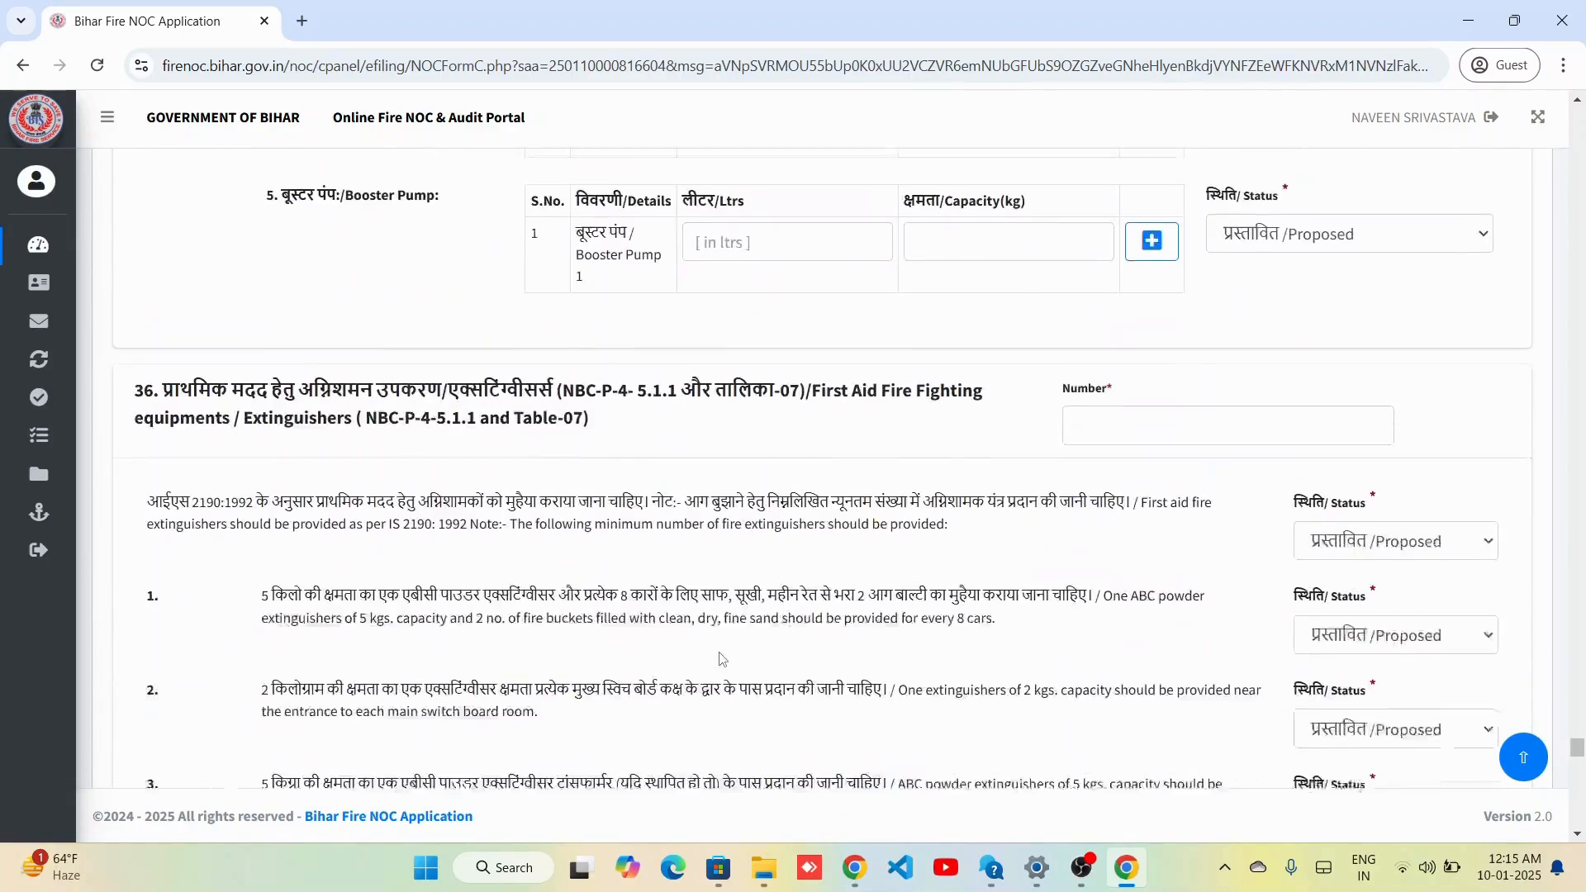
pyautogui.scroll(-8, 723, 658)
pyautogui.scroll(5, 723, 658)
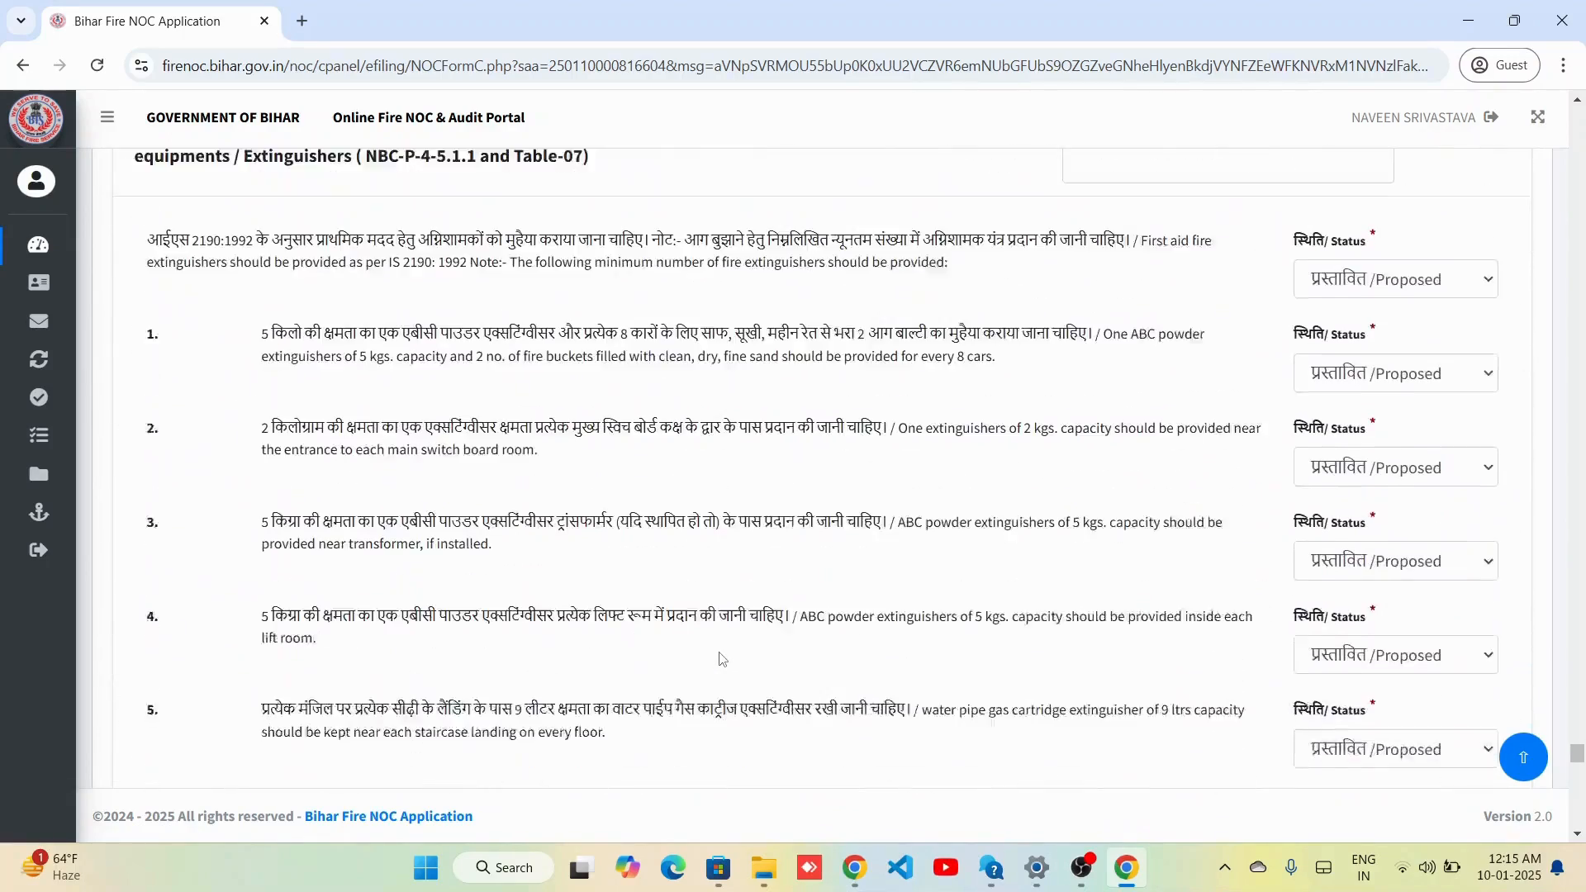
pyautogui.scroll(-7, 723, 658)
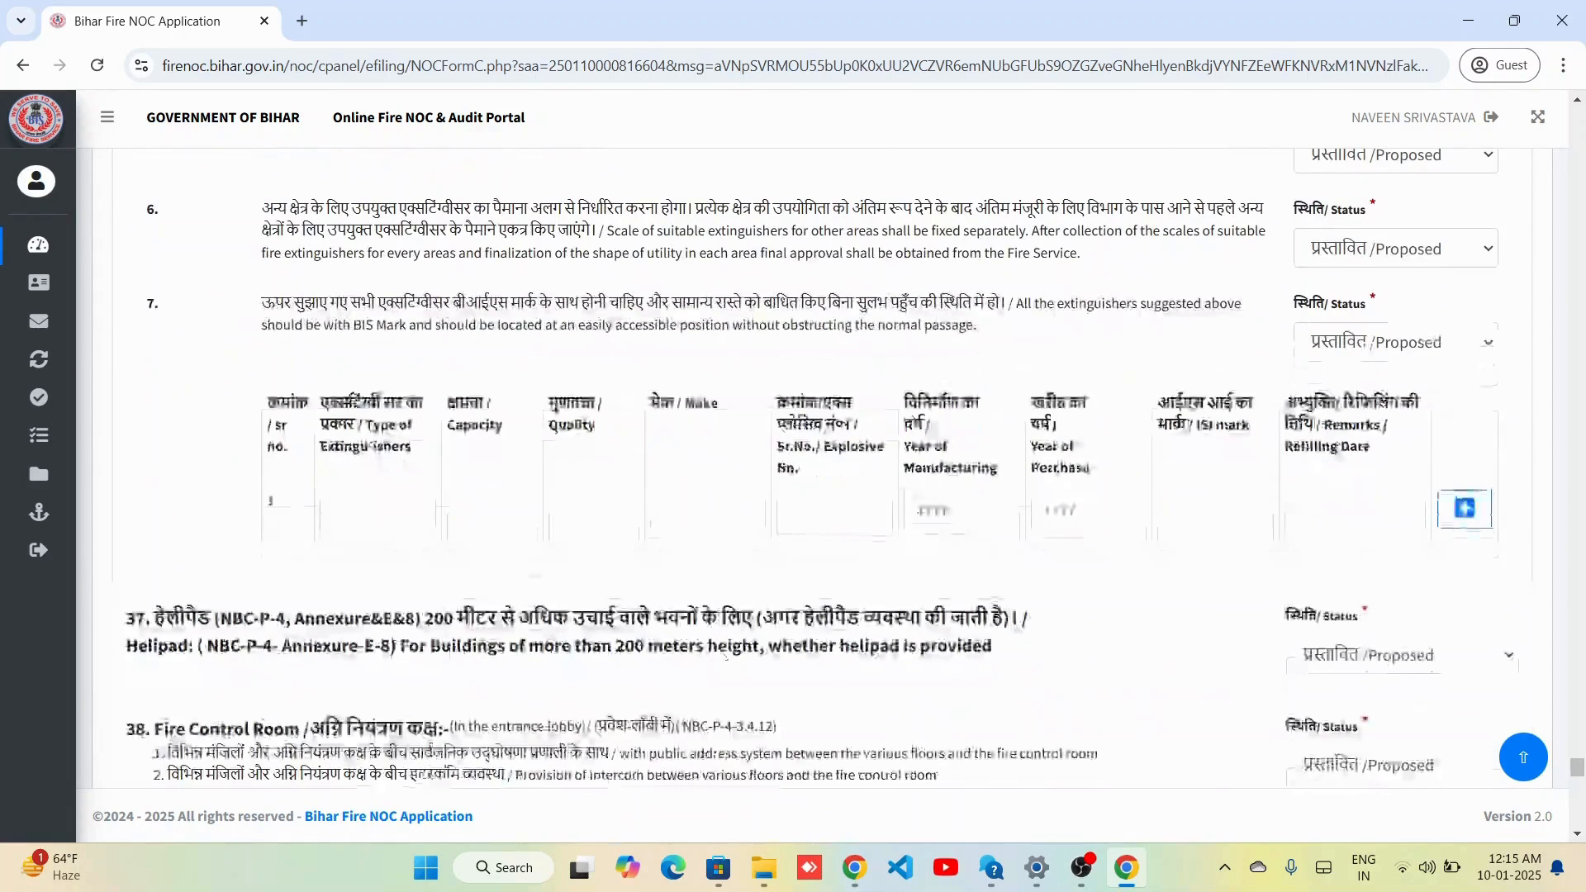
# Enter 'Te' as the row 1 extinguisher type and move to its capacity cell.
pyautogui.click(392, 511)
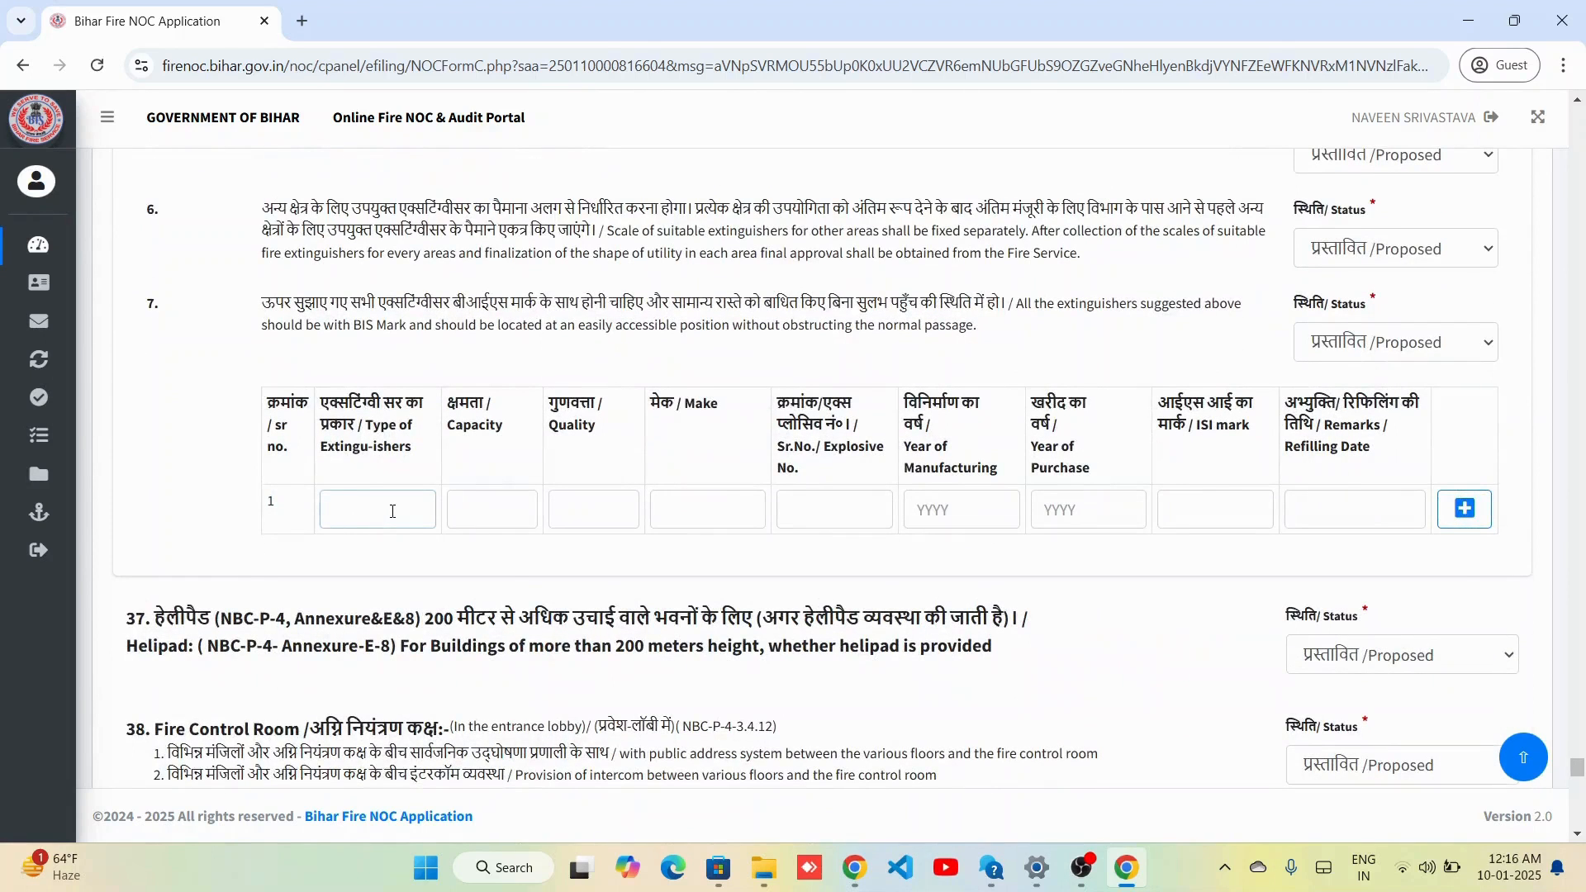
pyautogui.write('Test')
pyautogui.press('Tab')
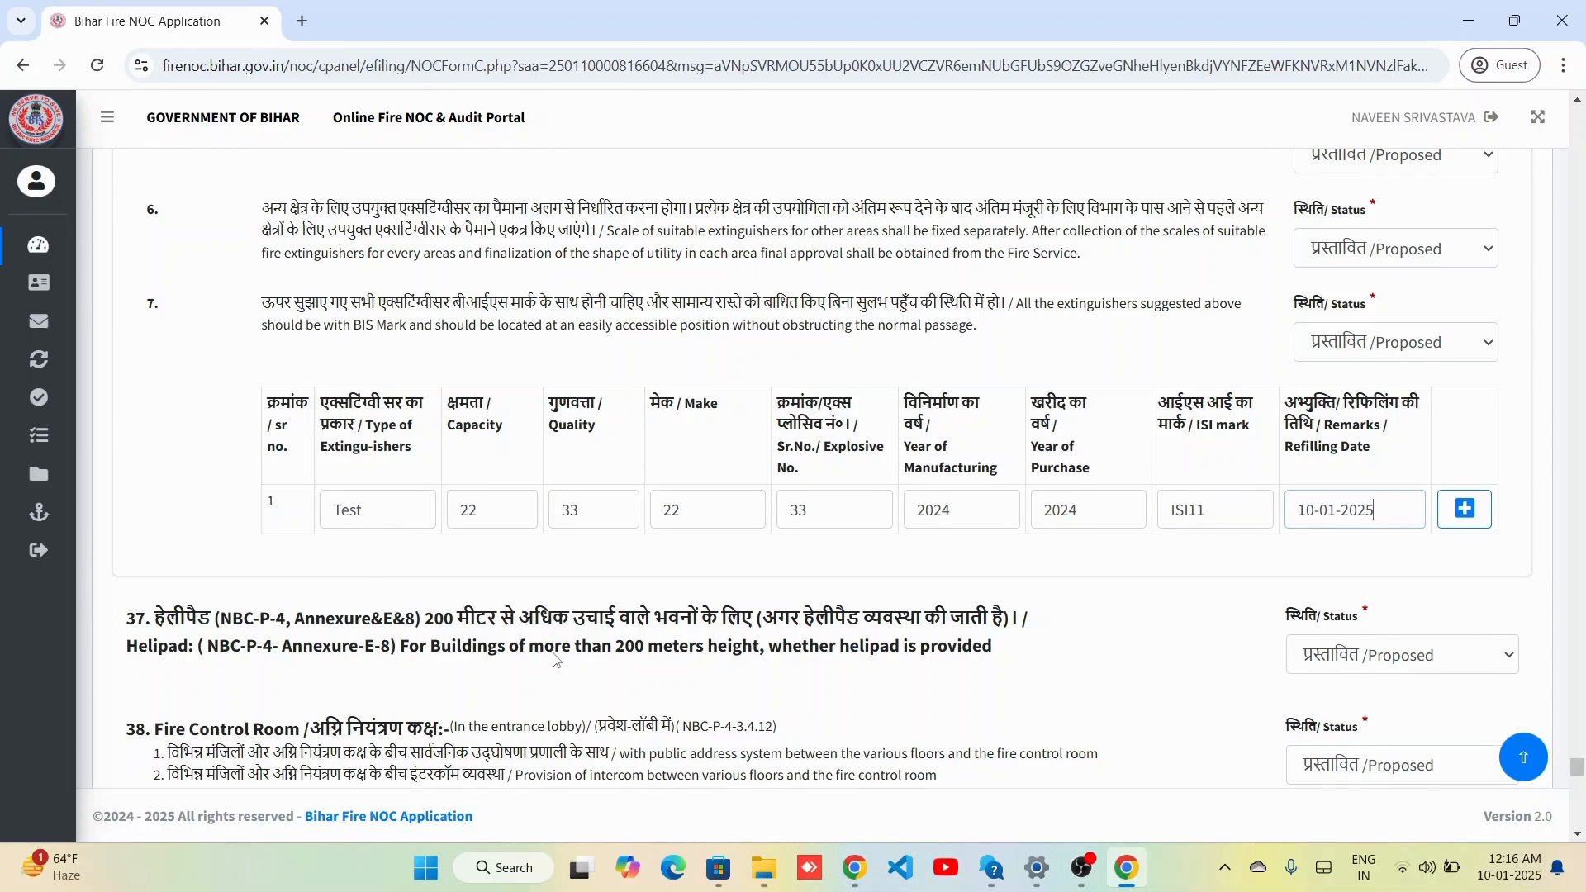
pyautogui.scroll(-12, 555, 659)
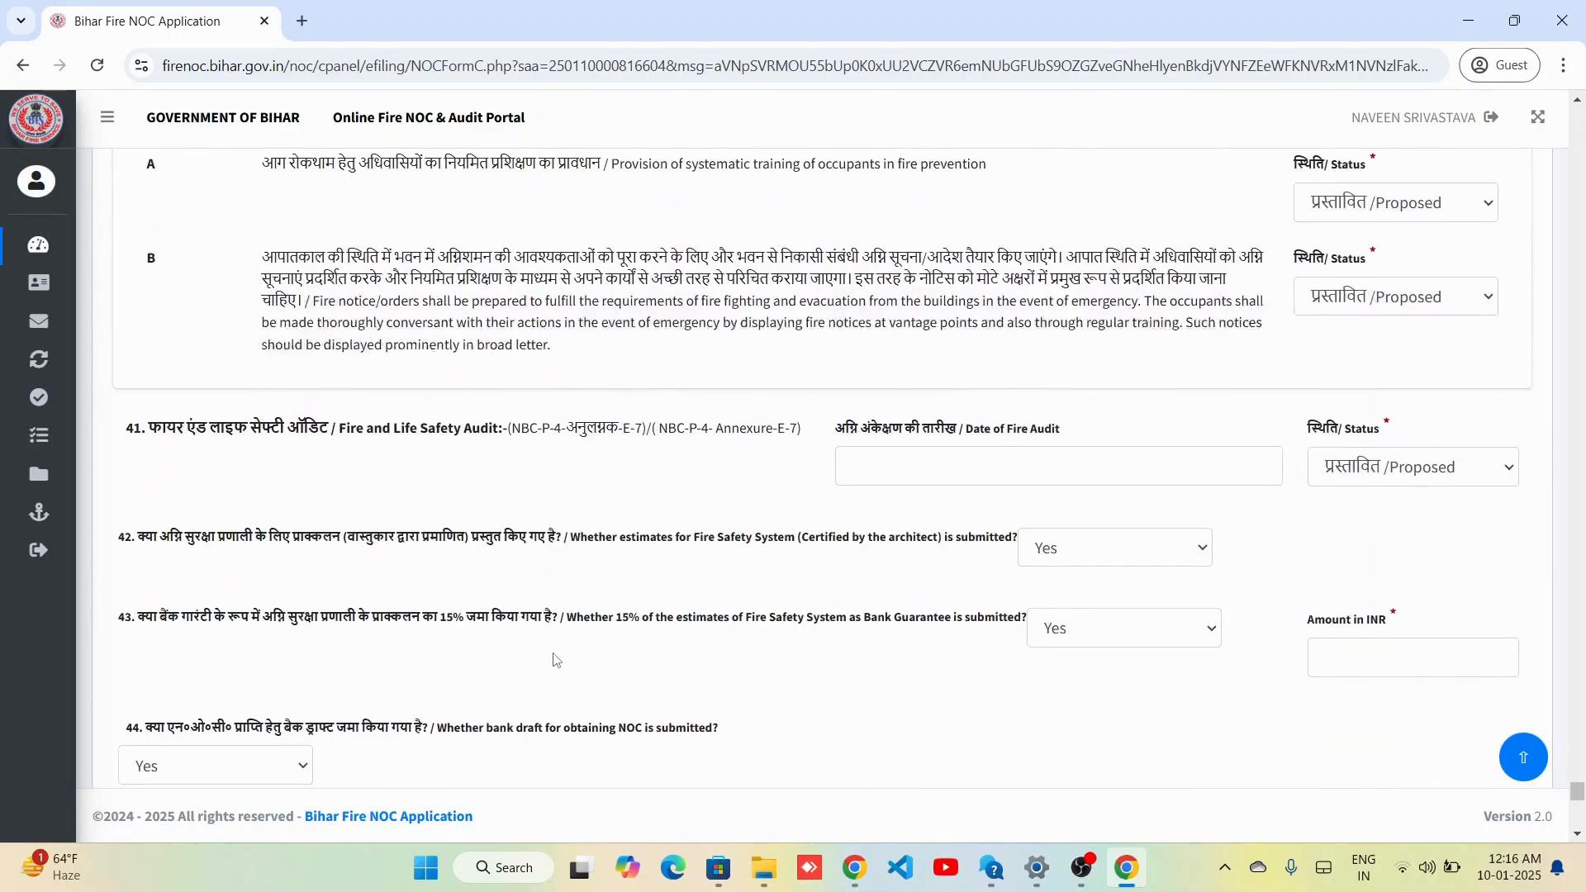
# Pick 10 January 2025 from the calendar as the Date of Fire Audit.
pyautogui.scroll(-2, 555, 658)
pyautogui.click(958, 324)
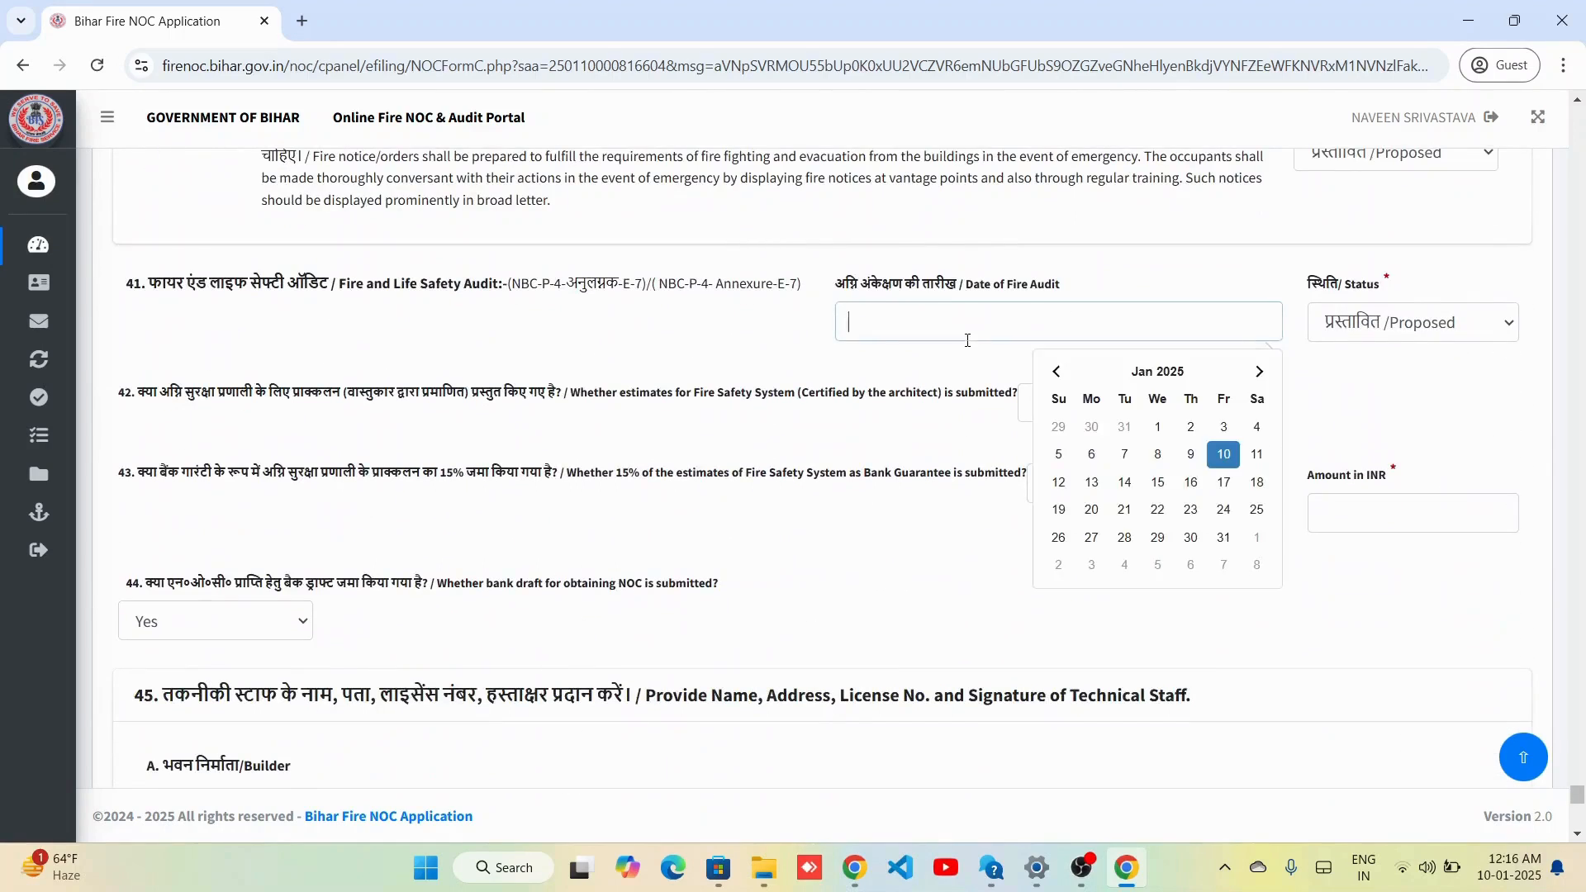
pyautogui.click(1130, 576)
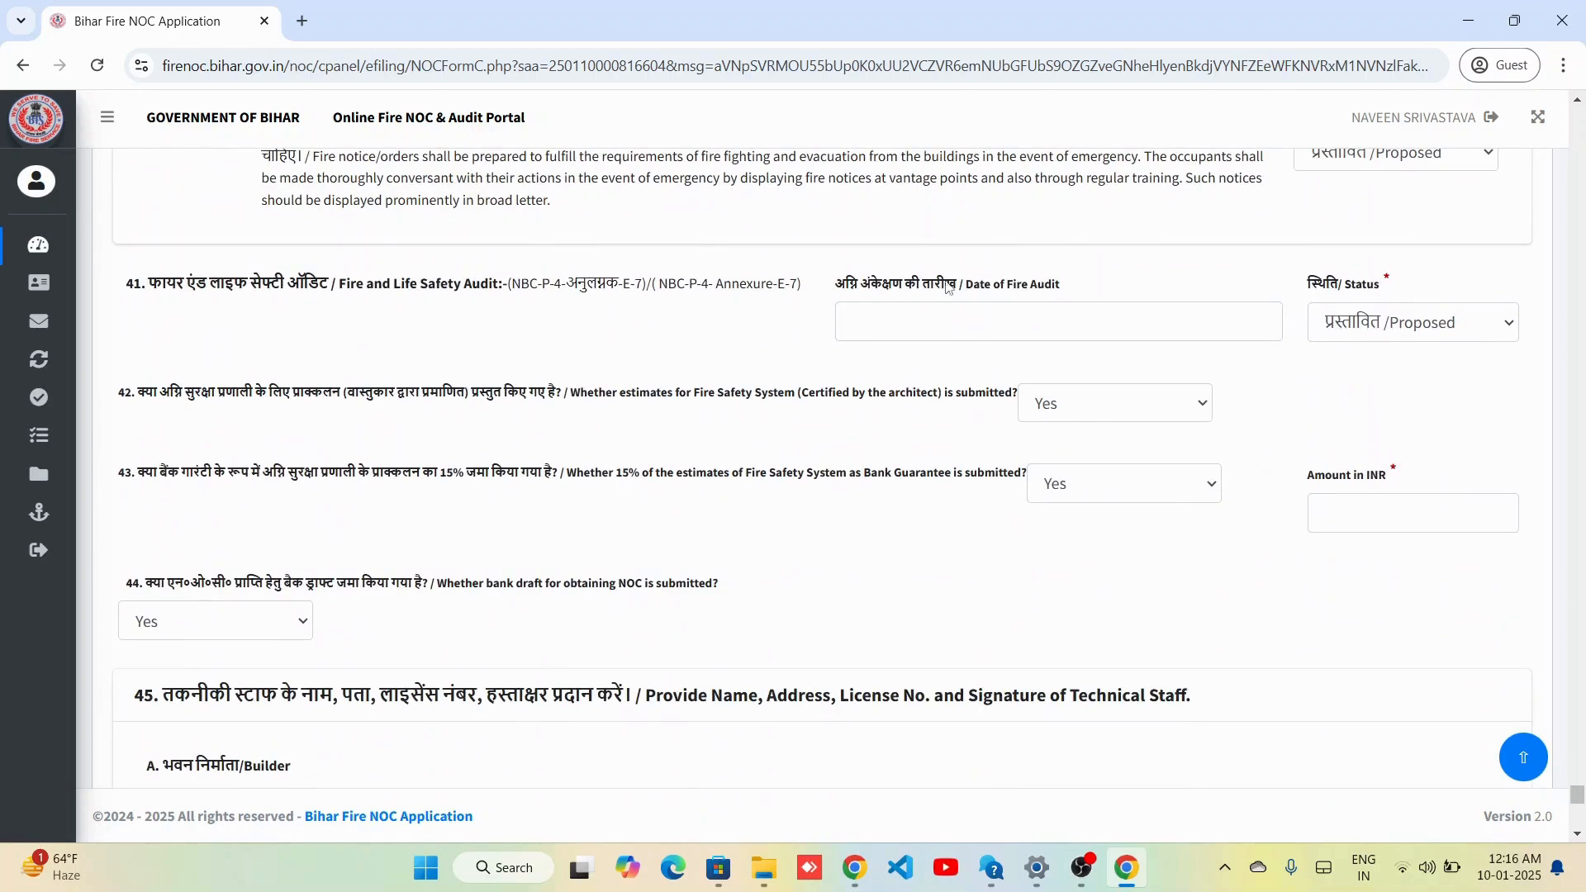
pyautogui.click(962, 330)
pyautogui.click(1131, 576)
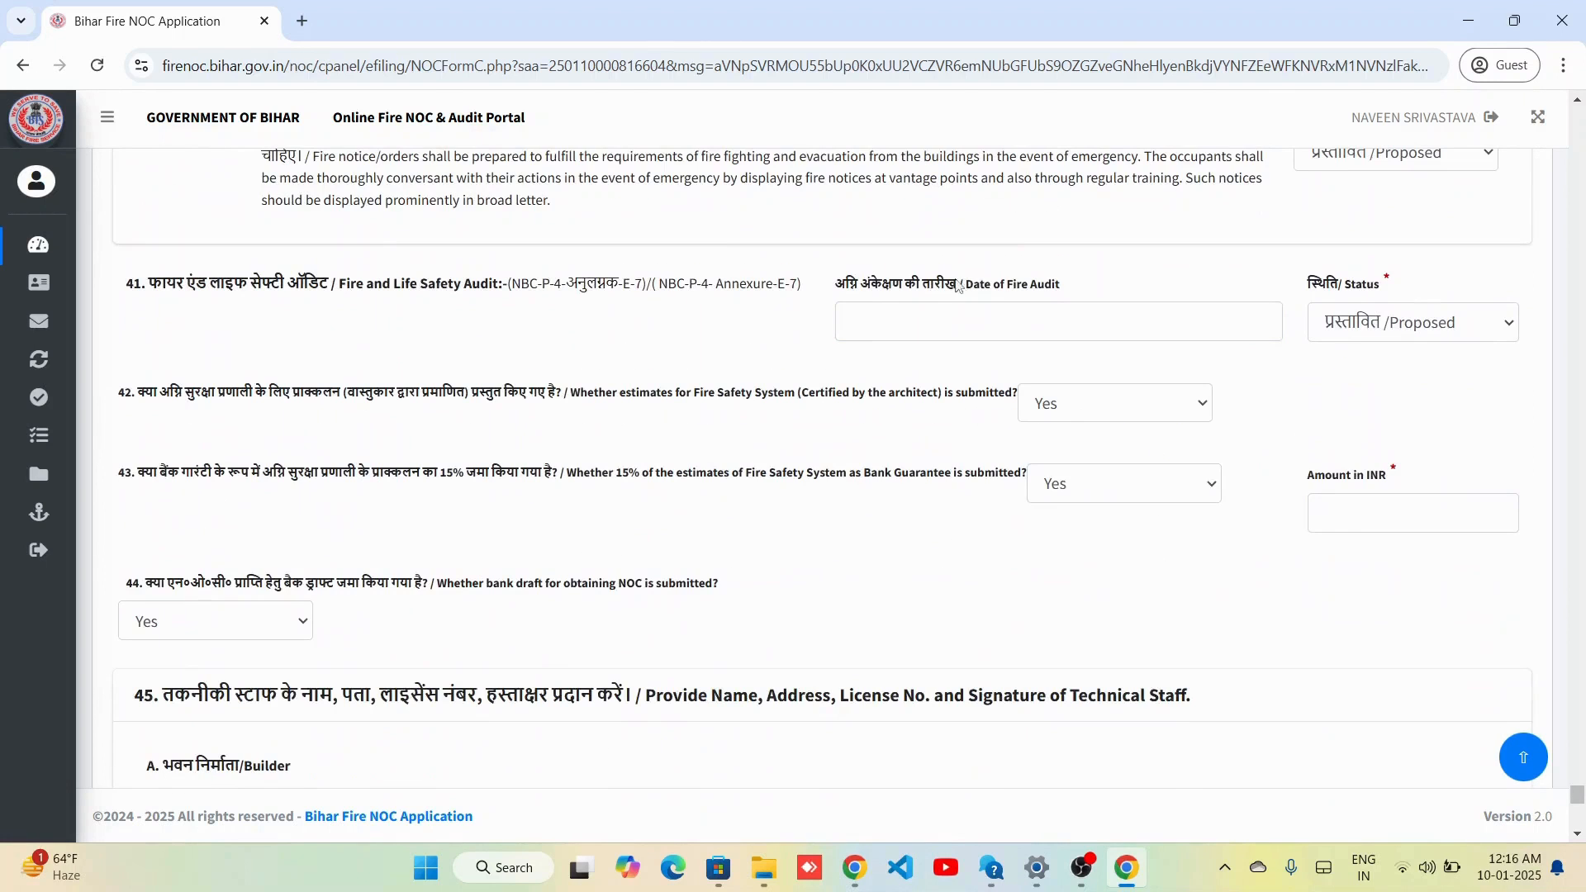
pyautogui.click(963, 324)
pyautogui.click(1130, 575)
pyautogui.scroll(-7, 1425, 510)
# Fill technical staff details: builder 'Test Builder', architect 'Test Archi', address 'Bih', electrical contractor 'Test'.
pyautogui.click(402, 249)
pyautogui.write('Test')
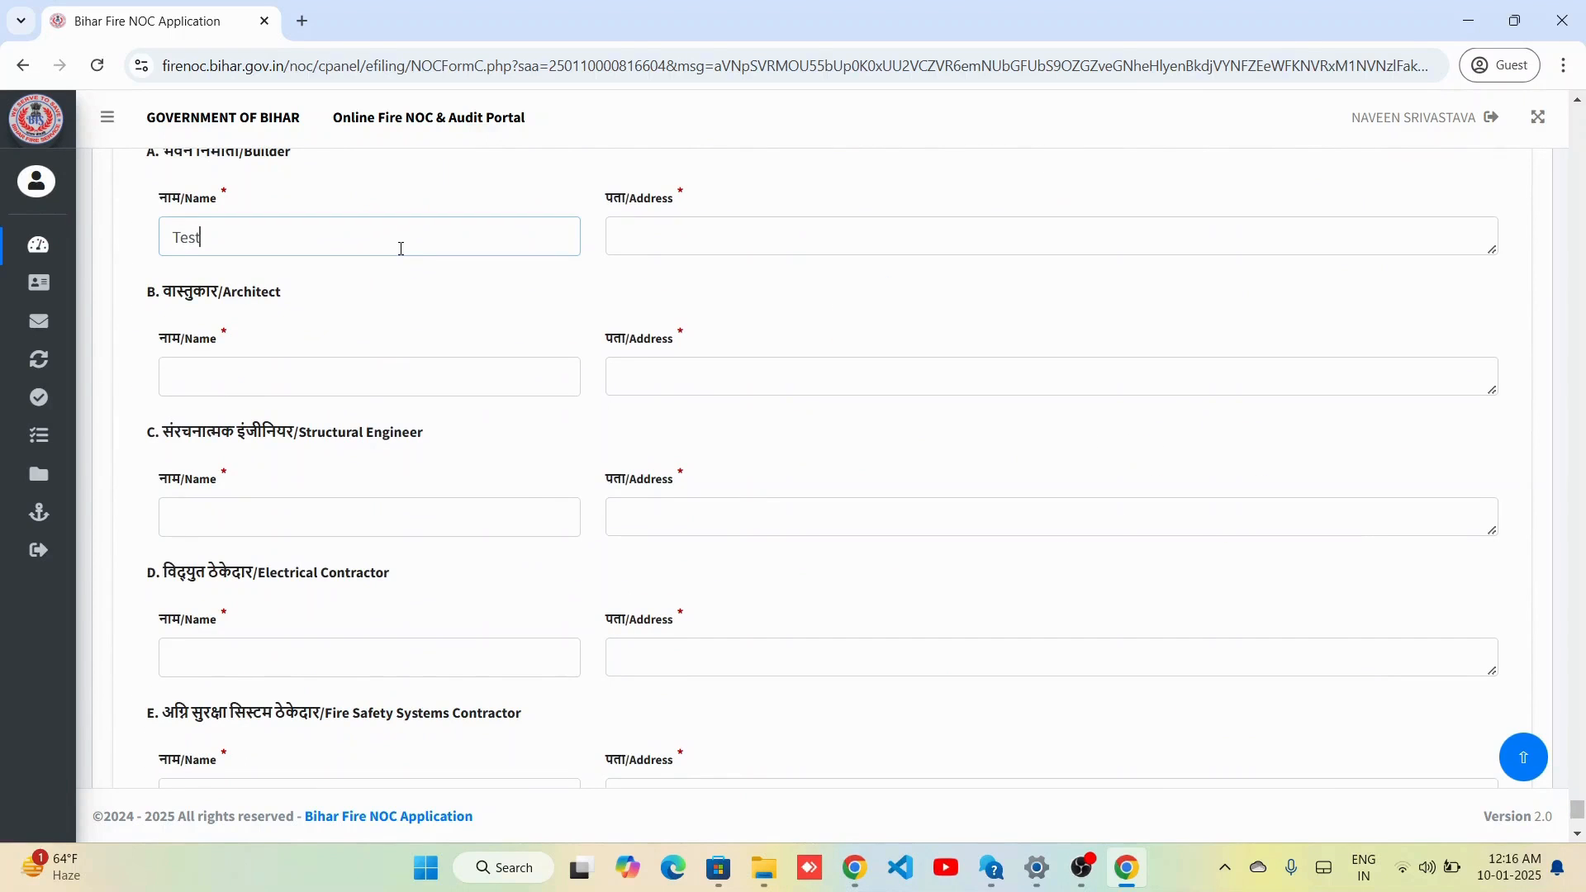
pyautogui.write(' Builder')
pyautogui.press('Tab')
pyautogui.click(300, 383)
pyautogui.write('Test A')
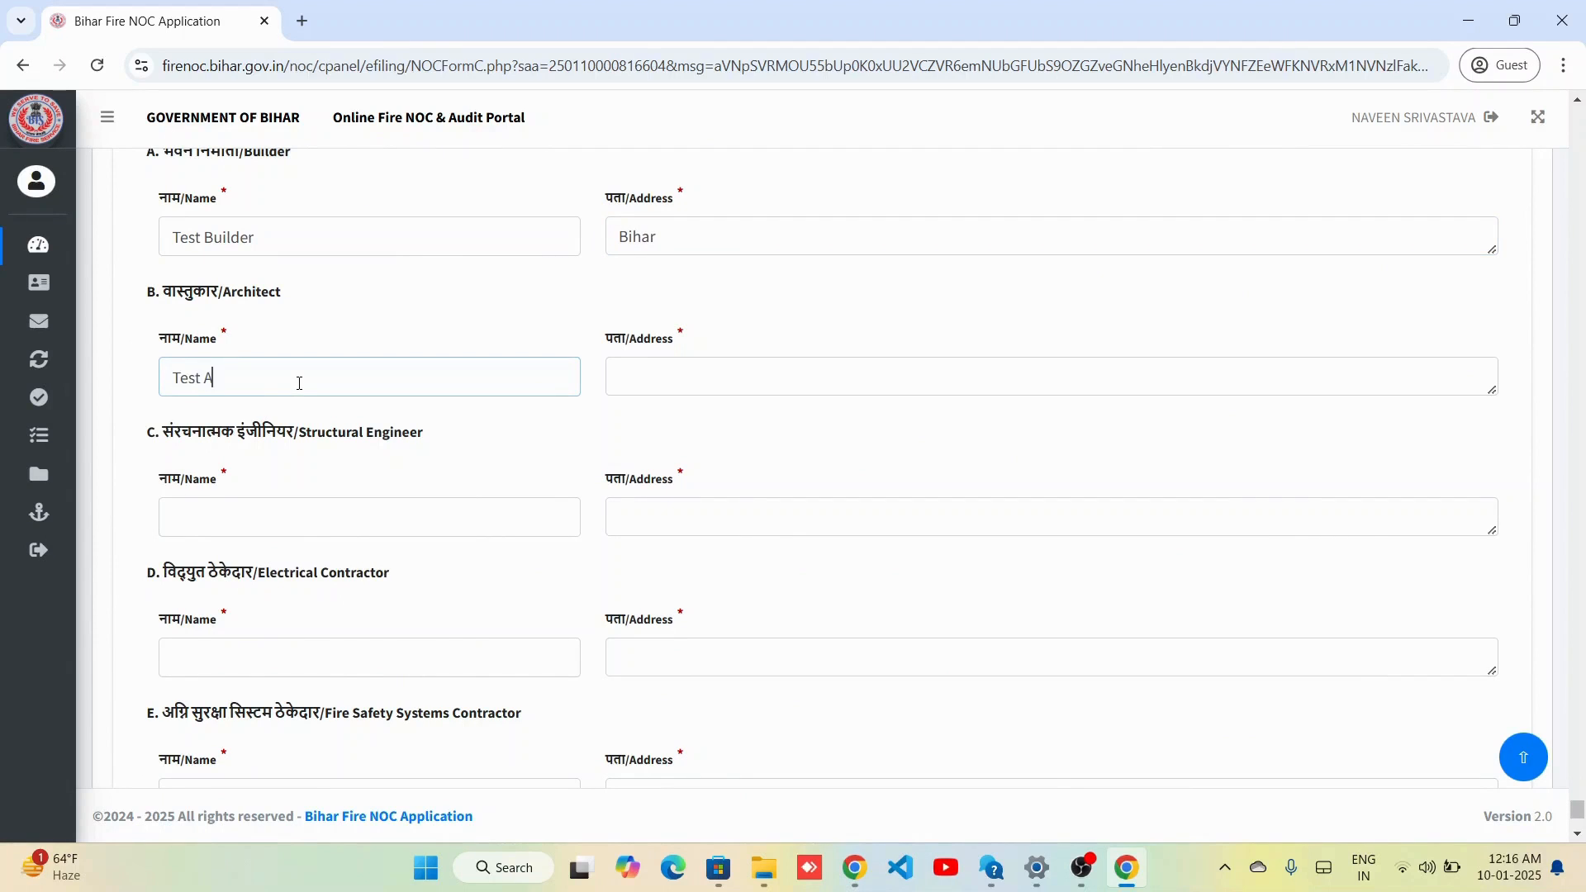
pyautogui.write('rchi')
pyautogui.press('Tab')
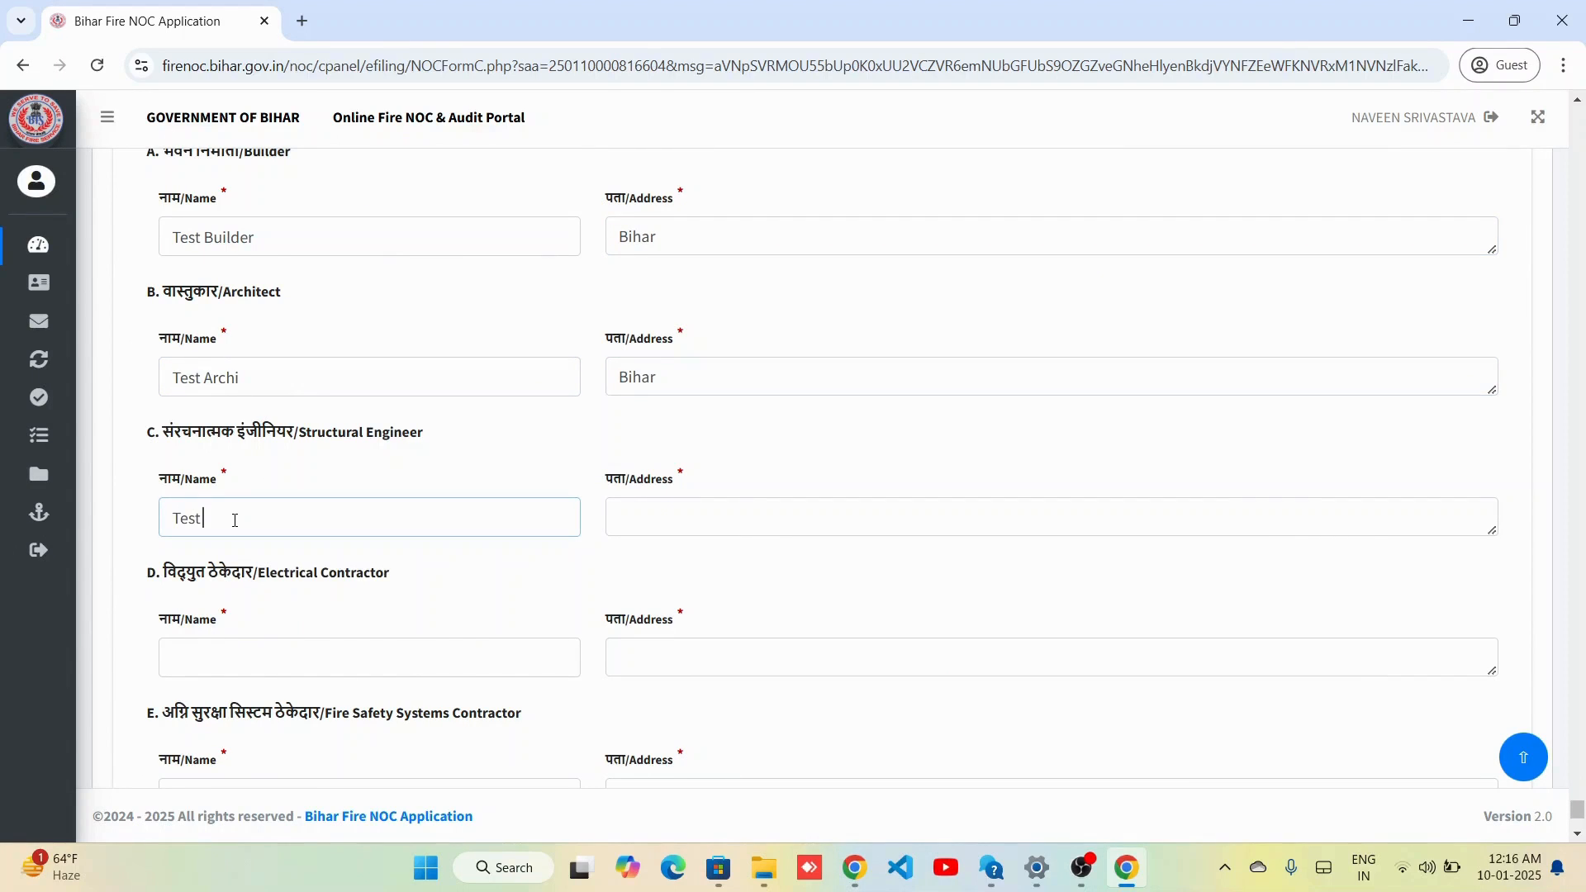
pyautogui.press('Tab')
pyautogui.write('Bih')
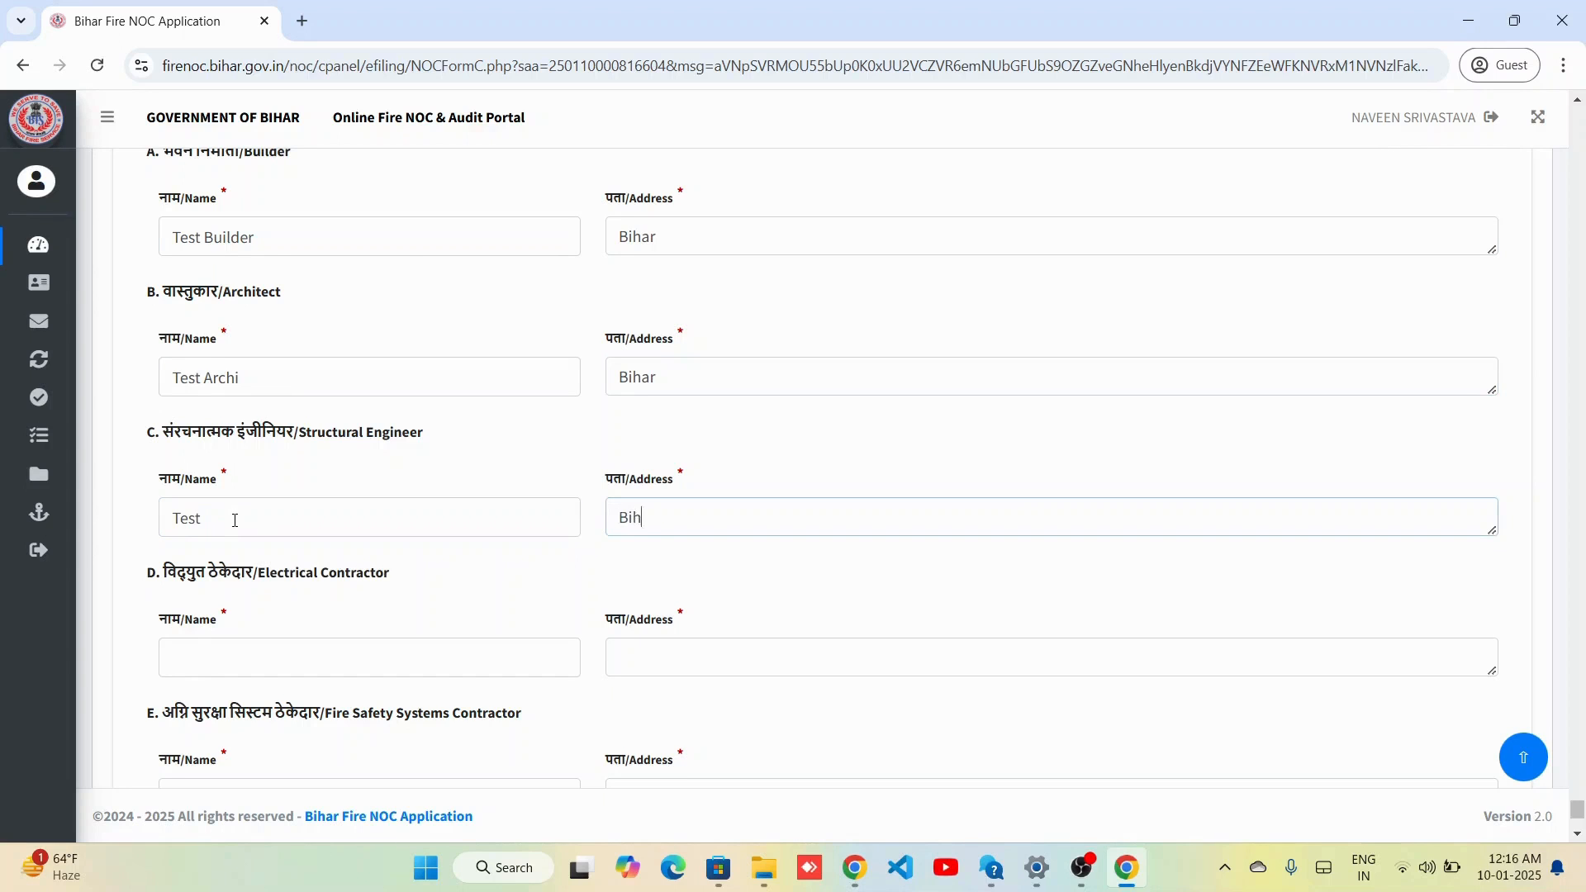
pyautogui.click(199, 660)
pyautogui.write('Test')
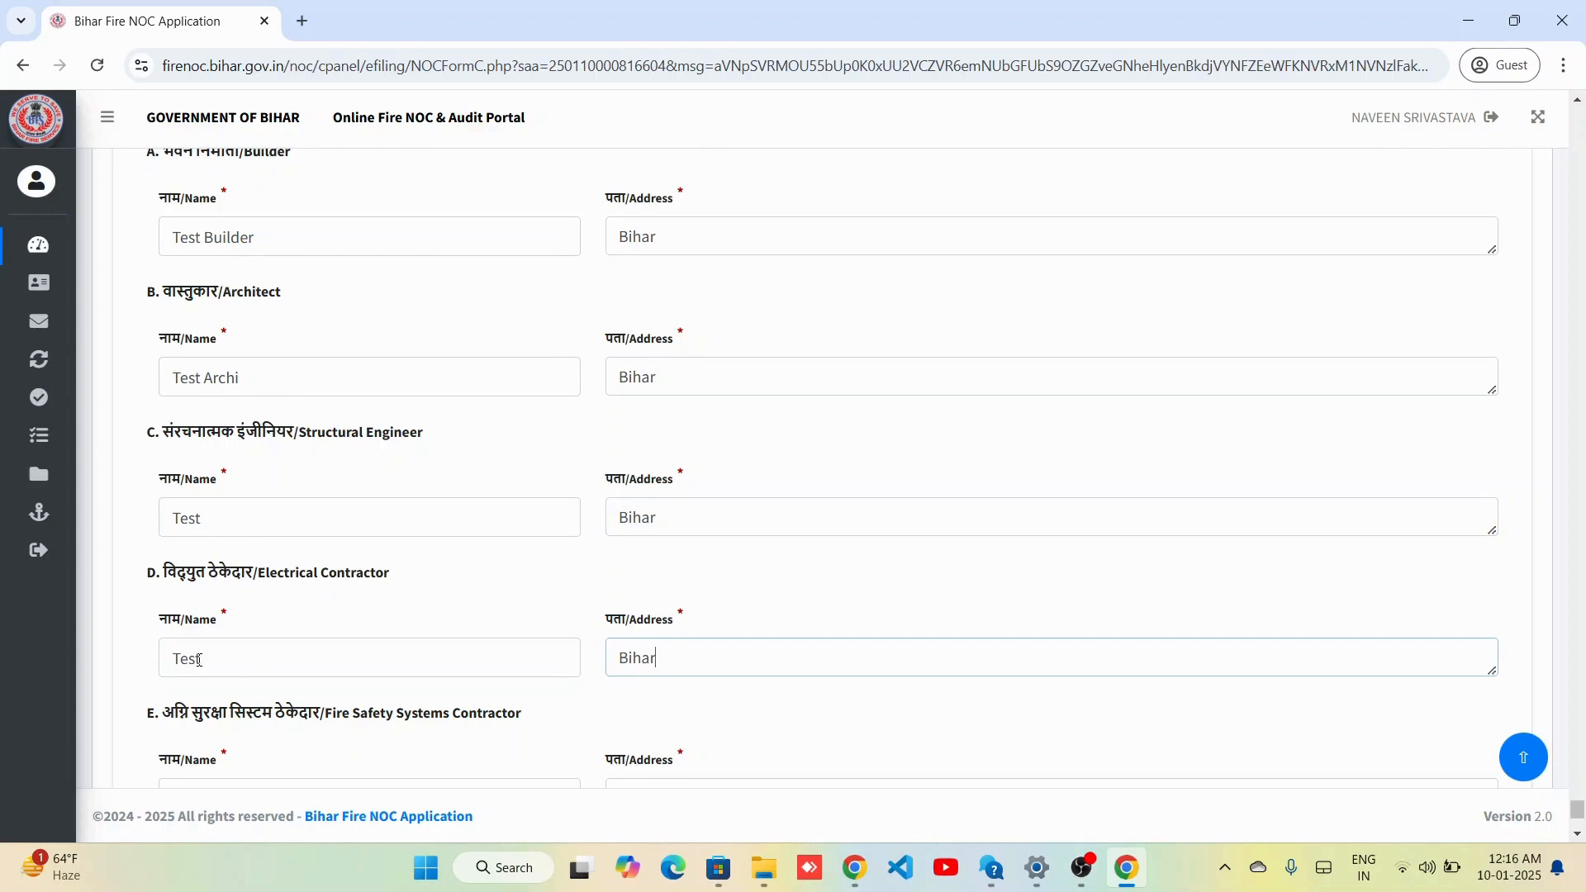
pyautogui.scroll(-3, 199, 660)
# Enter 'Test' as fire safety contractor name, then save and confirm Form C.
pyautogui.click(255, 564)
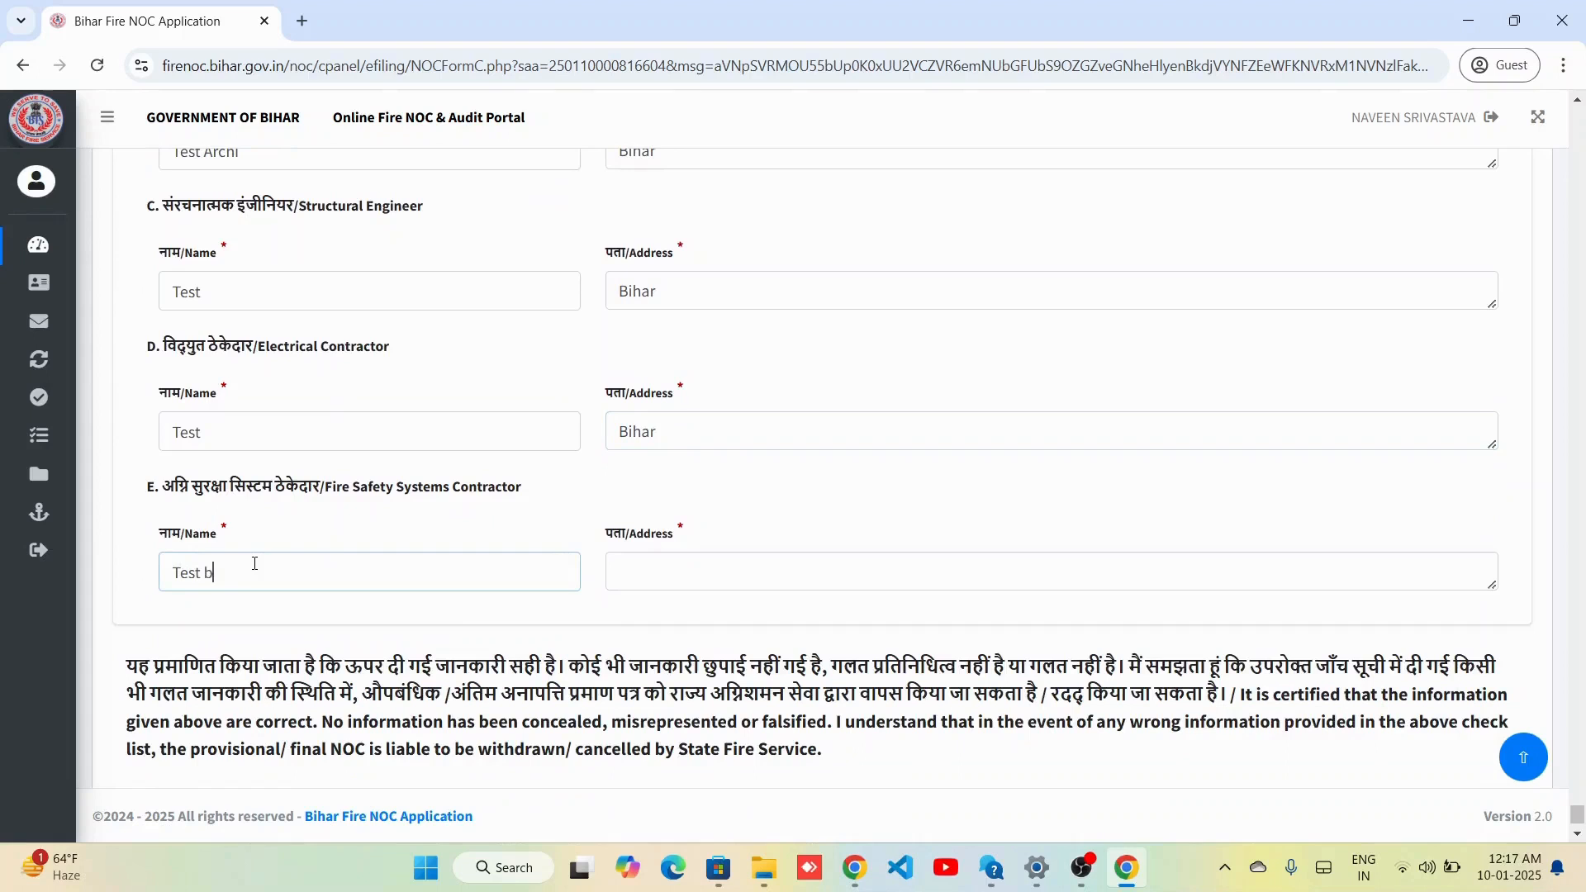
pyautogui.write('Test b')
pyautogui.press('BackSpace')
pyautogui.press('BackSpace')
pyautogui.press('Tab')
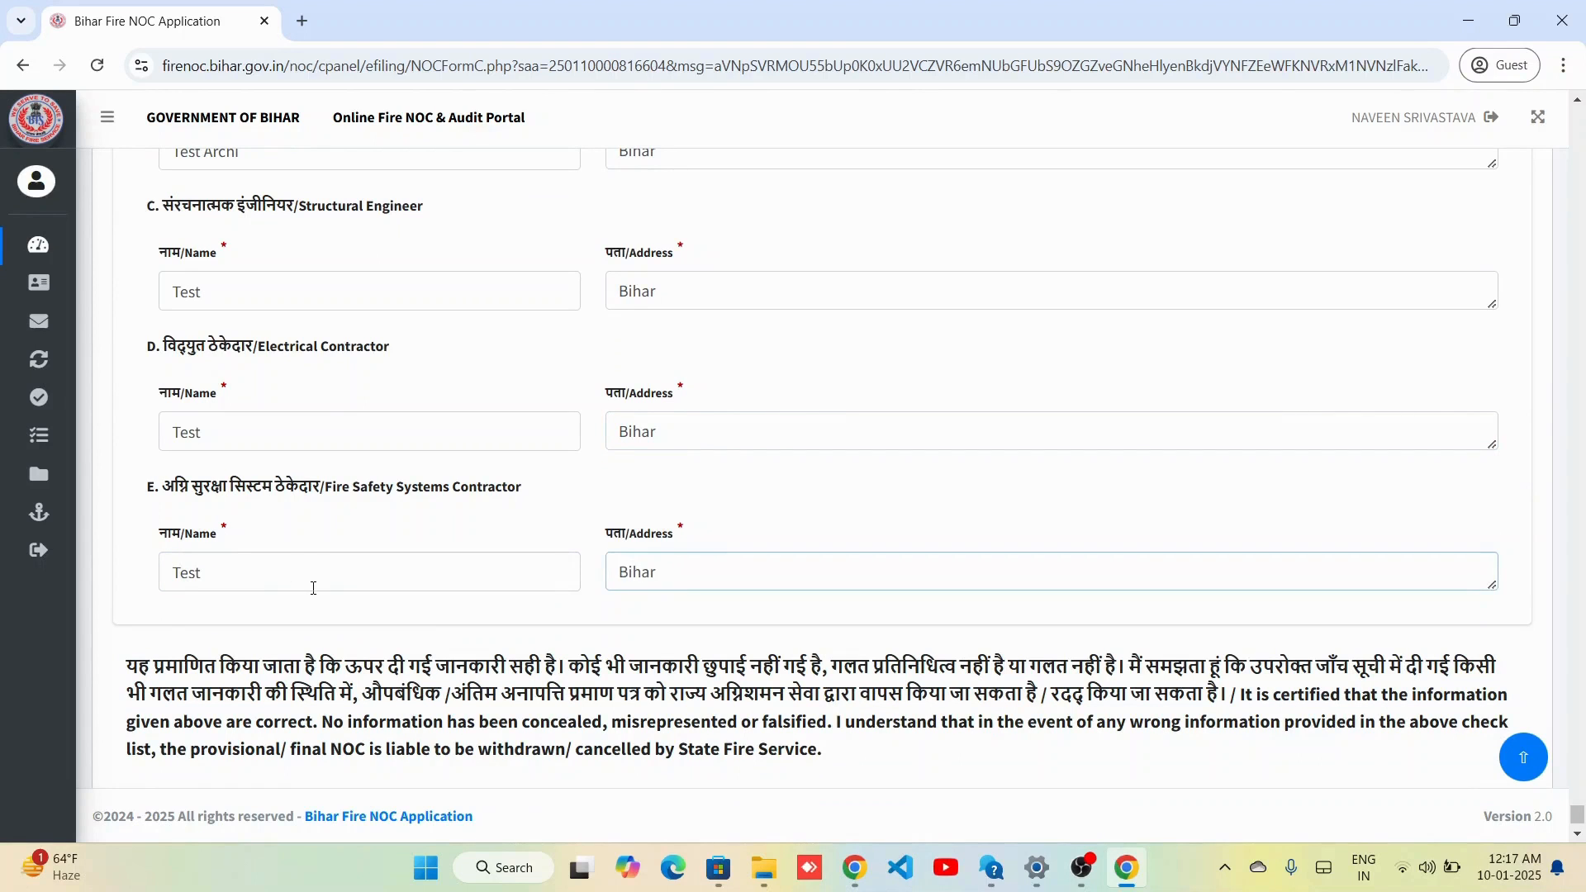
pyautogui.scroll(-1, 313, 588)
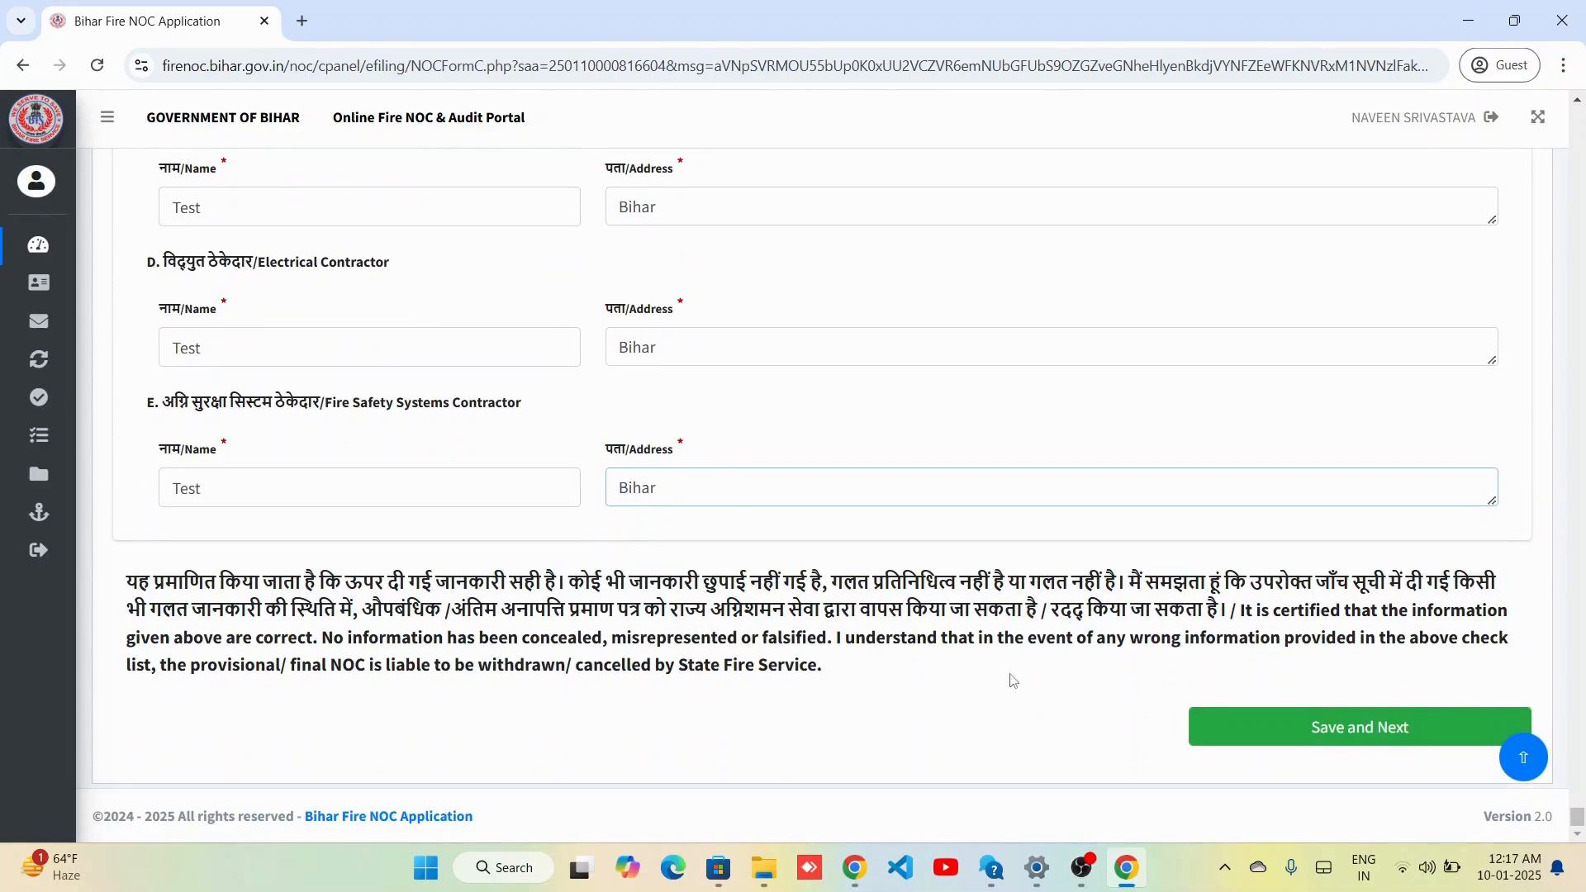
pyautogui.click(1348, 719)
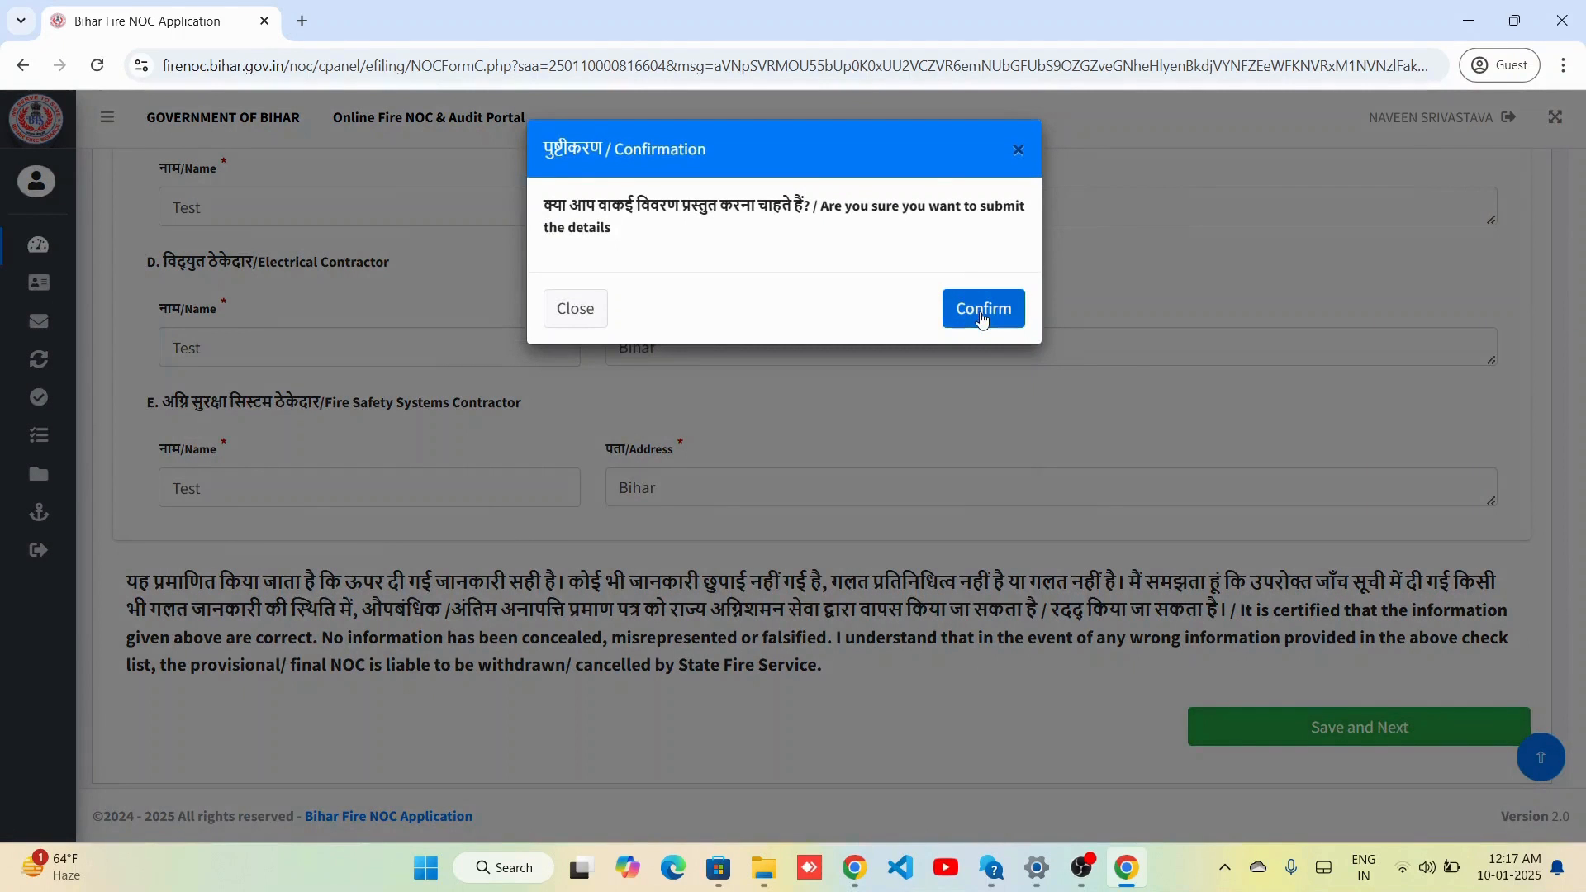
pyautogui.click(982, 314)
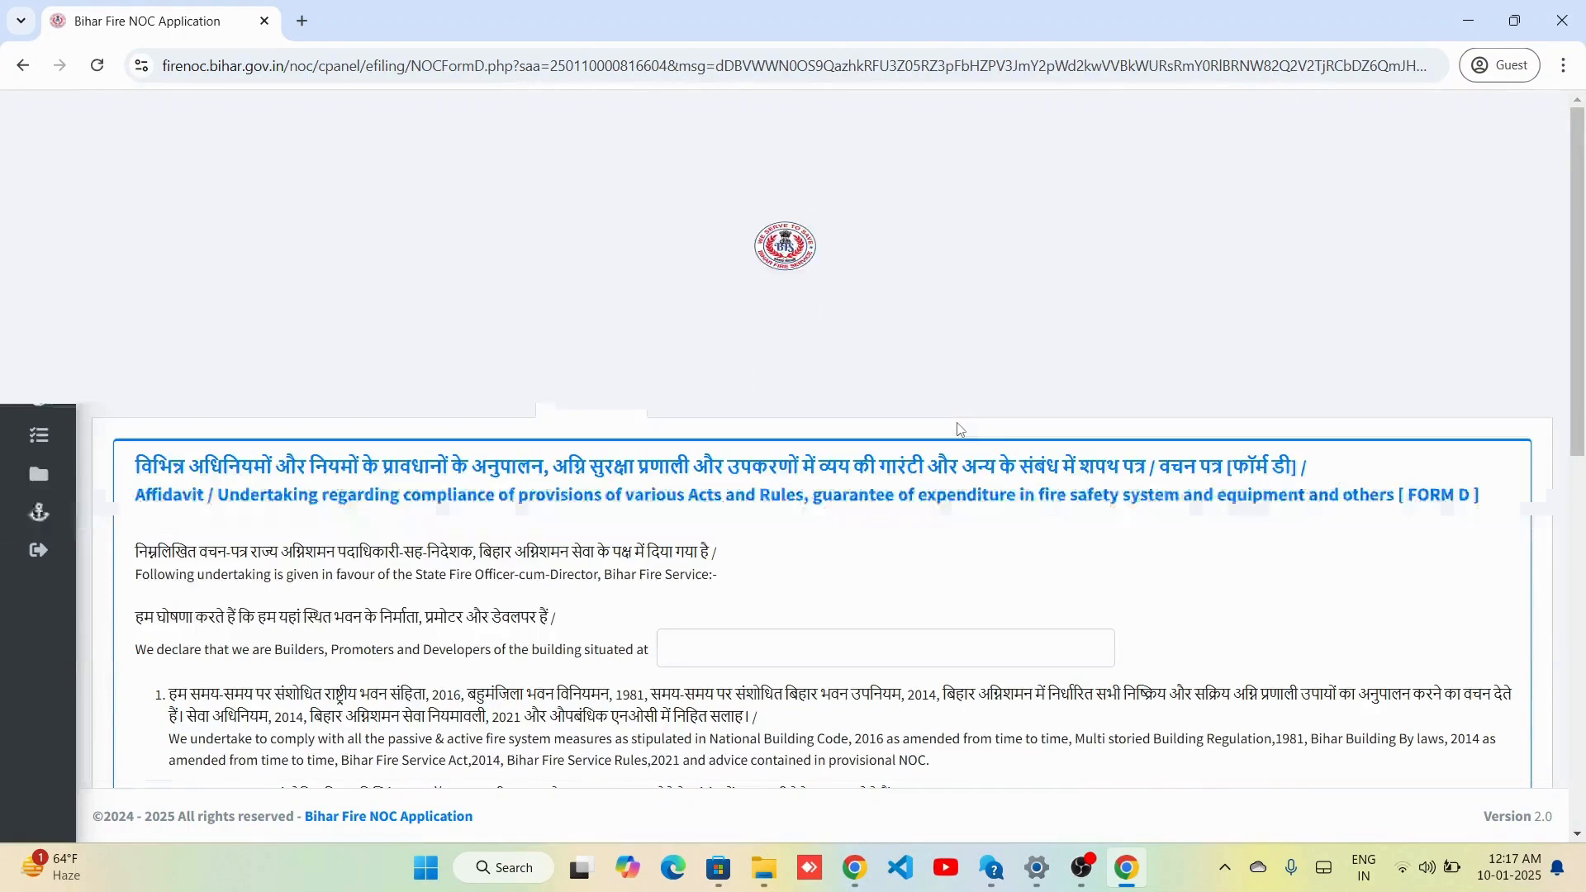
# Save and confirm the Form D affidavit with Bihar location and Rs 160 estimate.
pyautogui.scroll(-2, 930, 521)
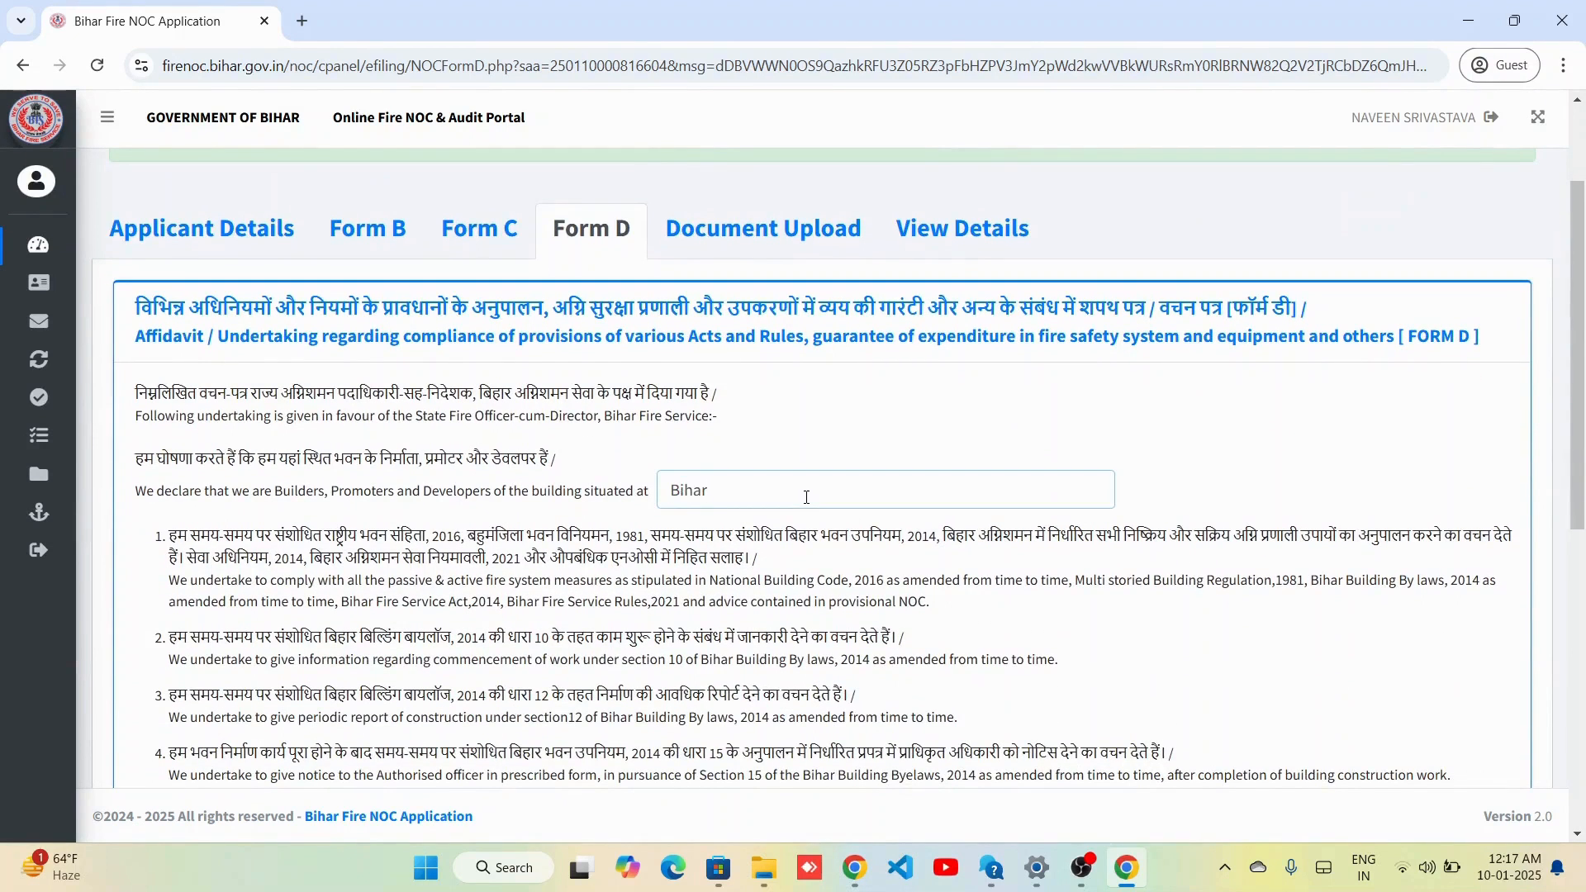
pyautogui.scroll(-4, 838, 514)
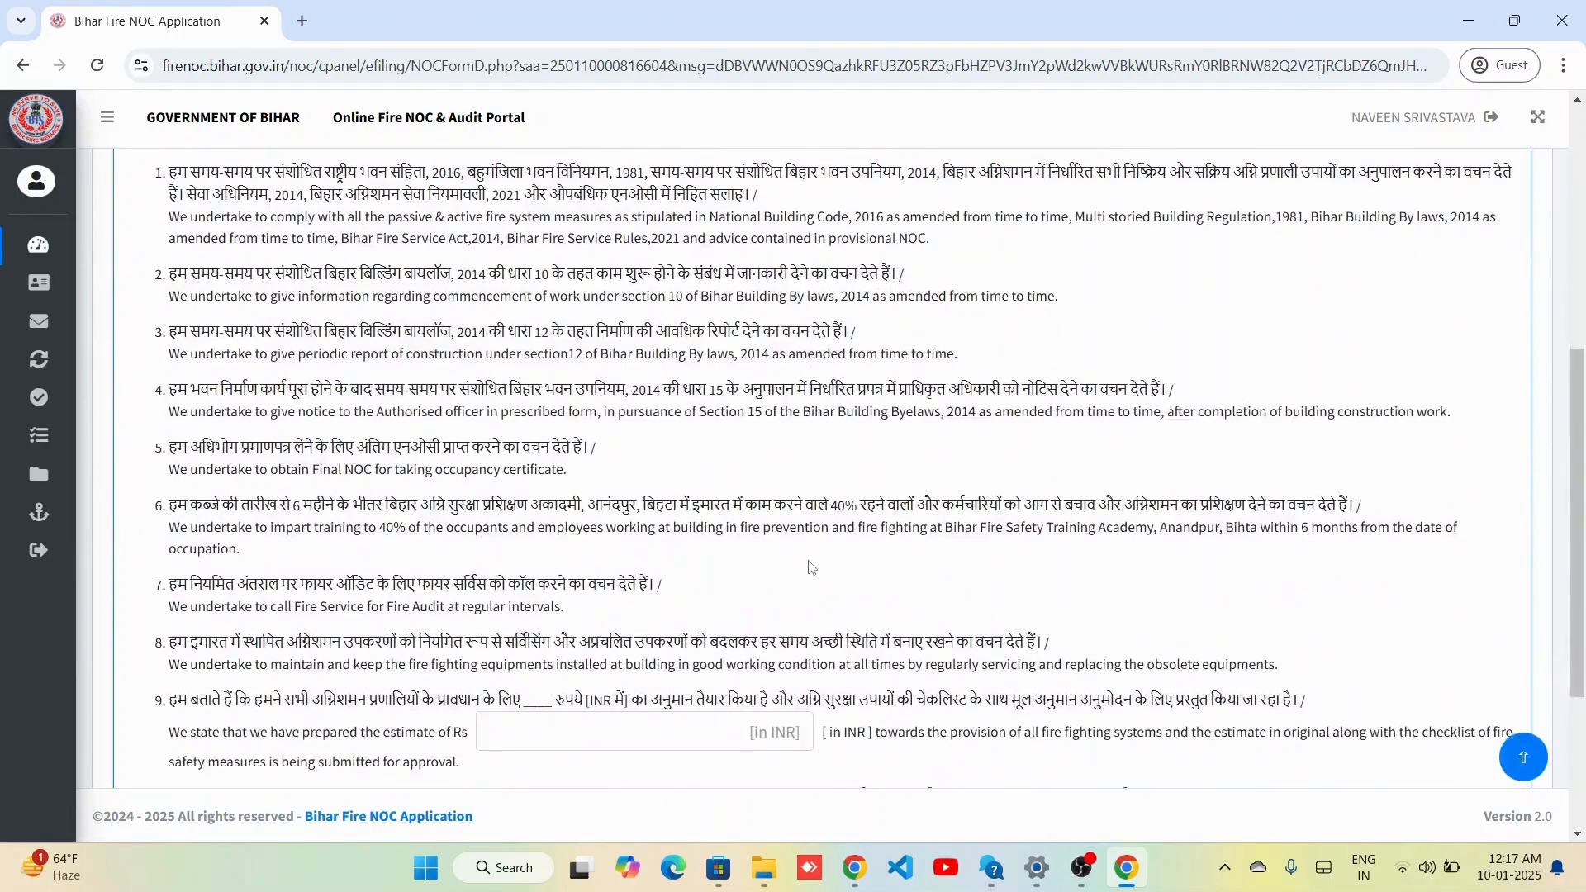
pyautogui.scroll(-2, 809, 566)
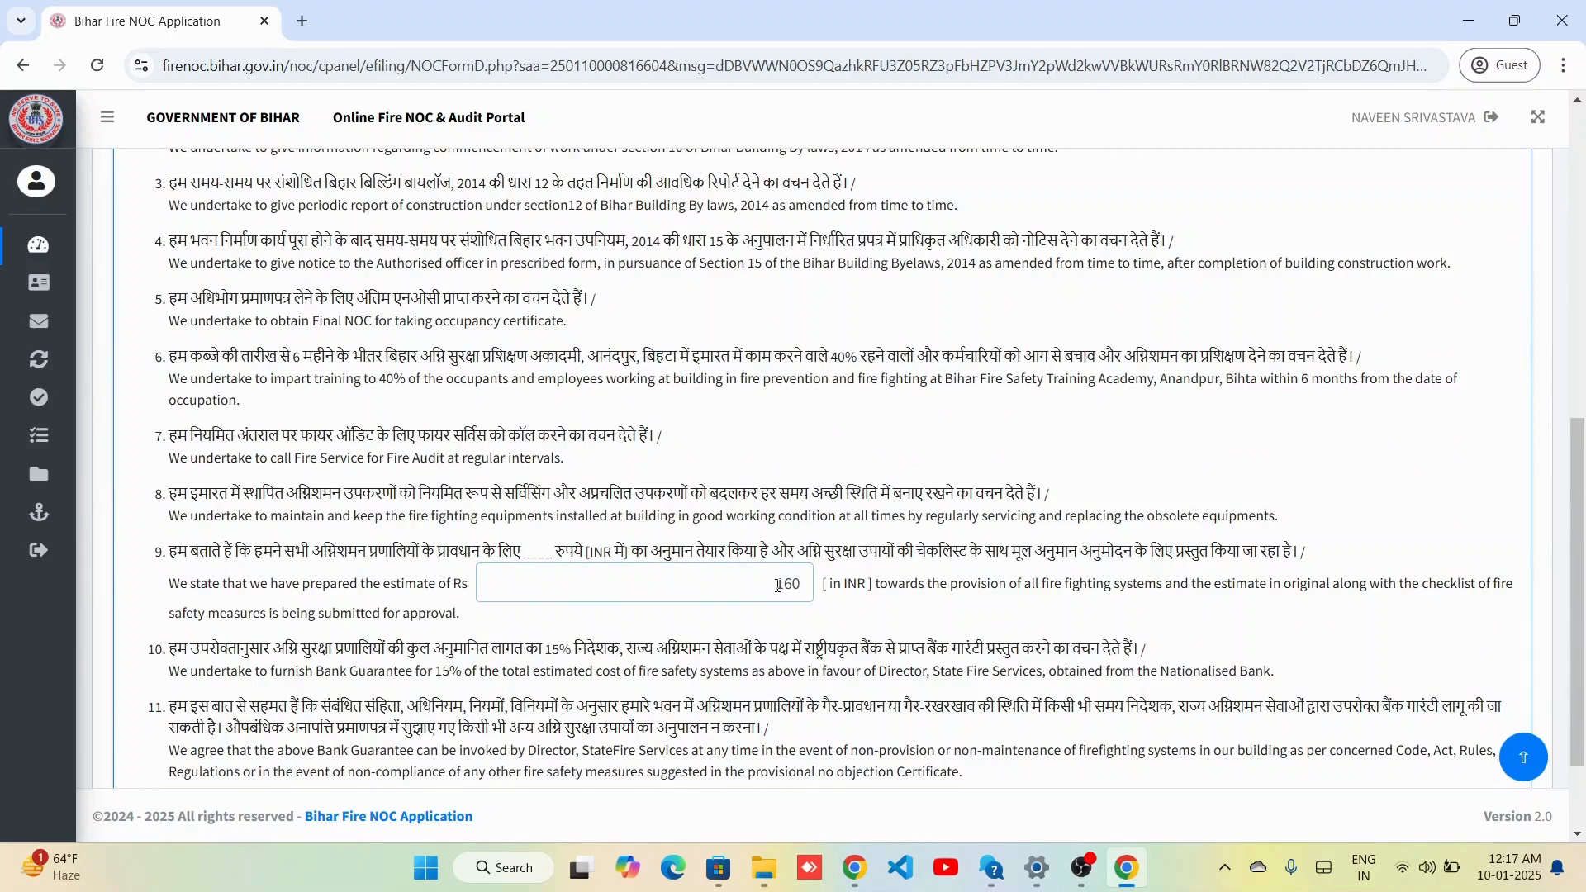
pyautogui.scroll(-2, 830, 607)
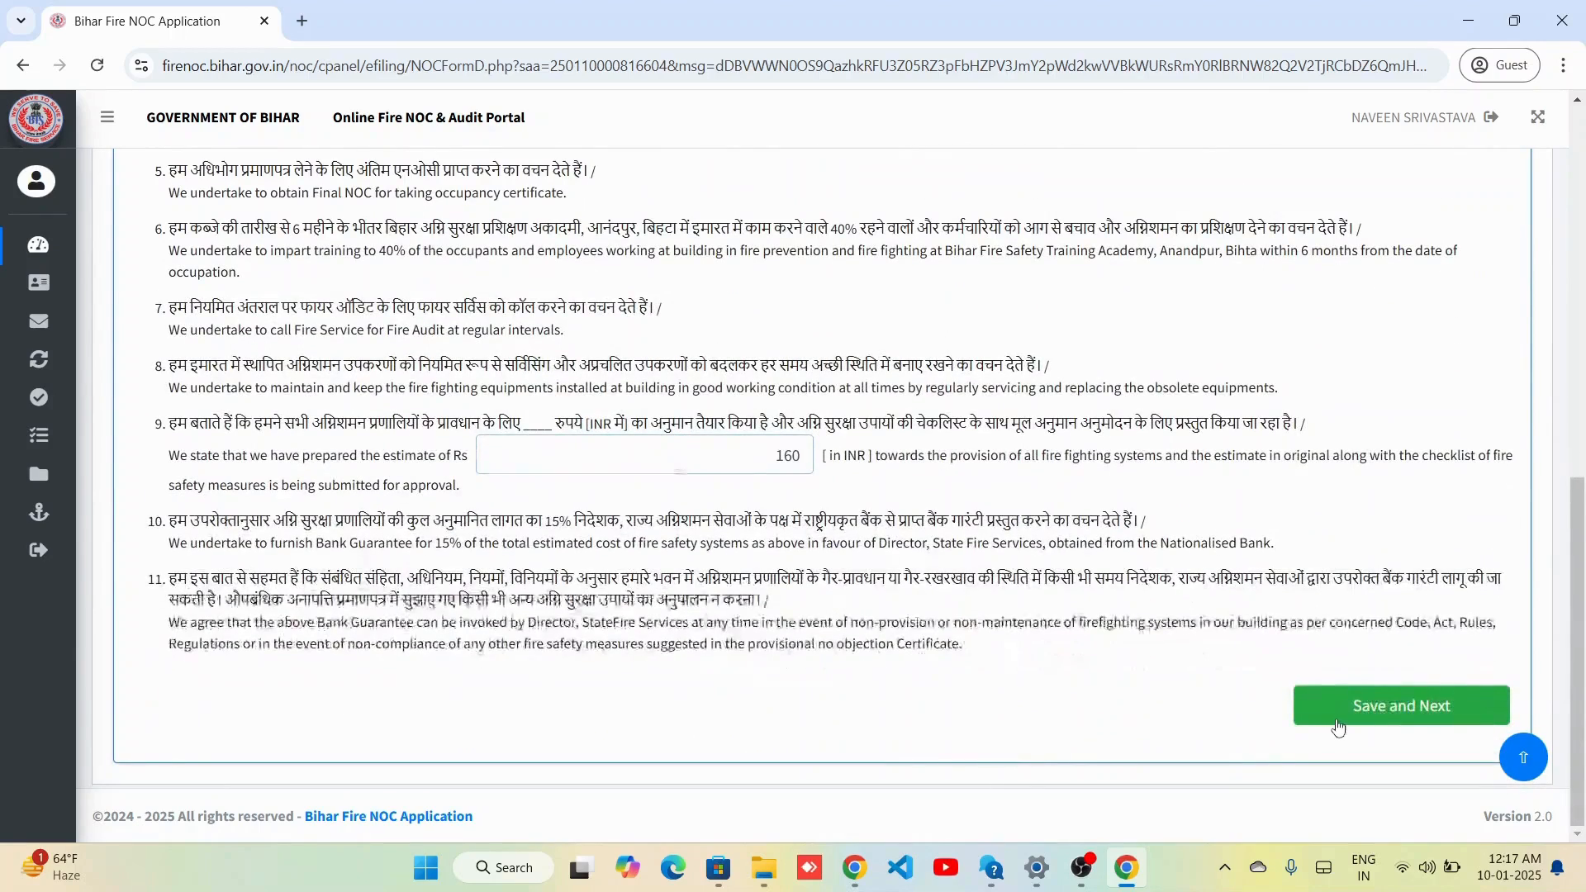
pyautogui.click(1393, 708)
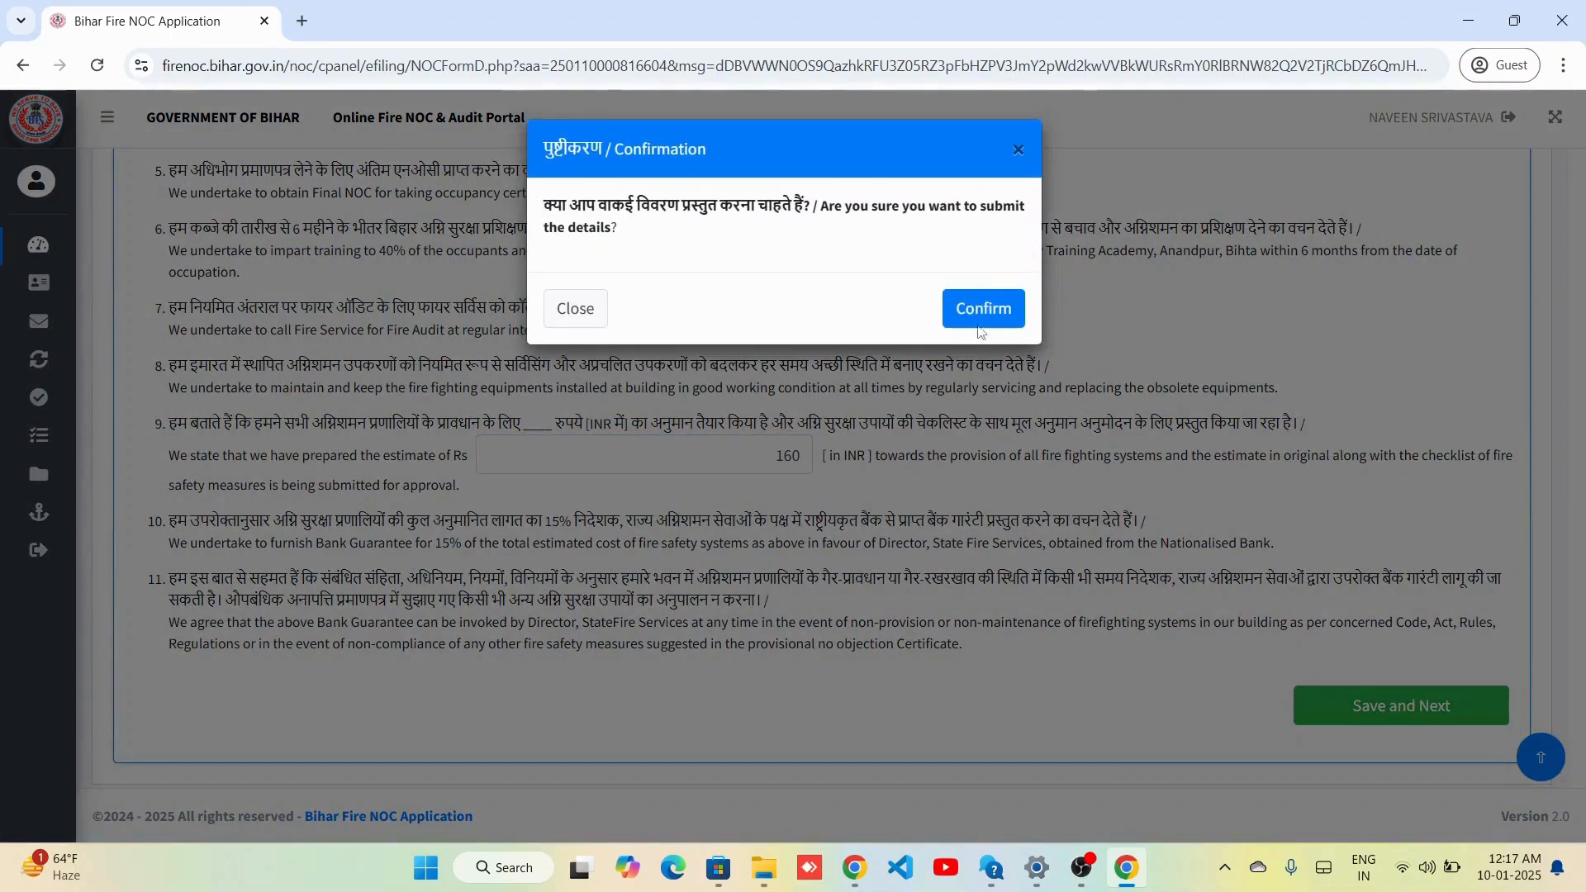
pyautogui.click(983, 311)
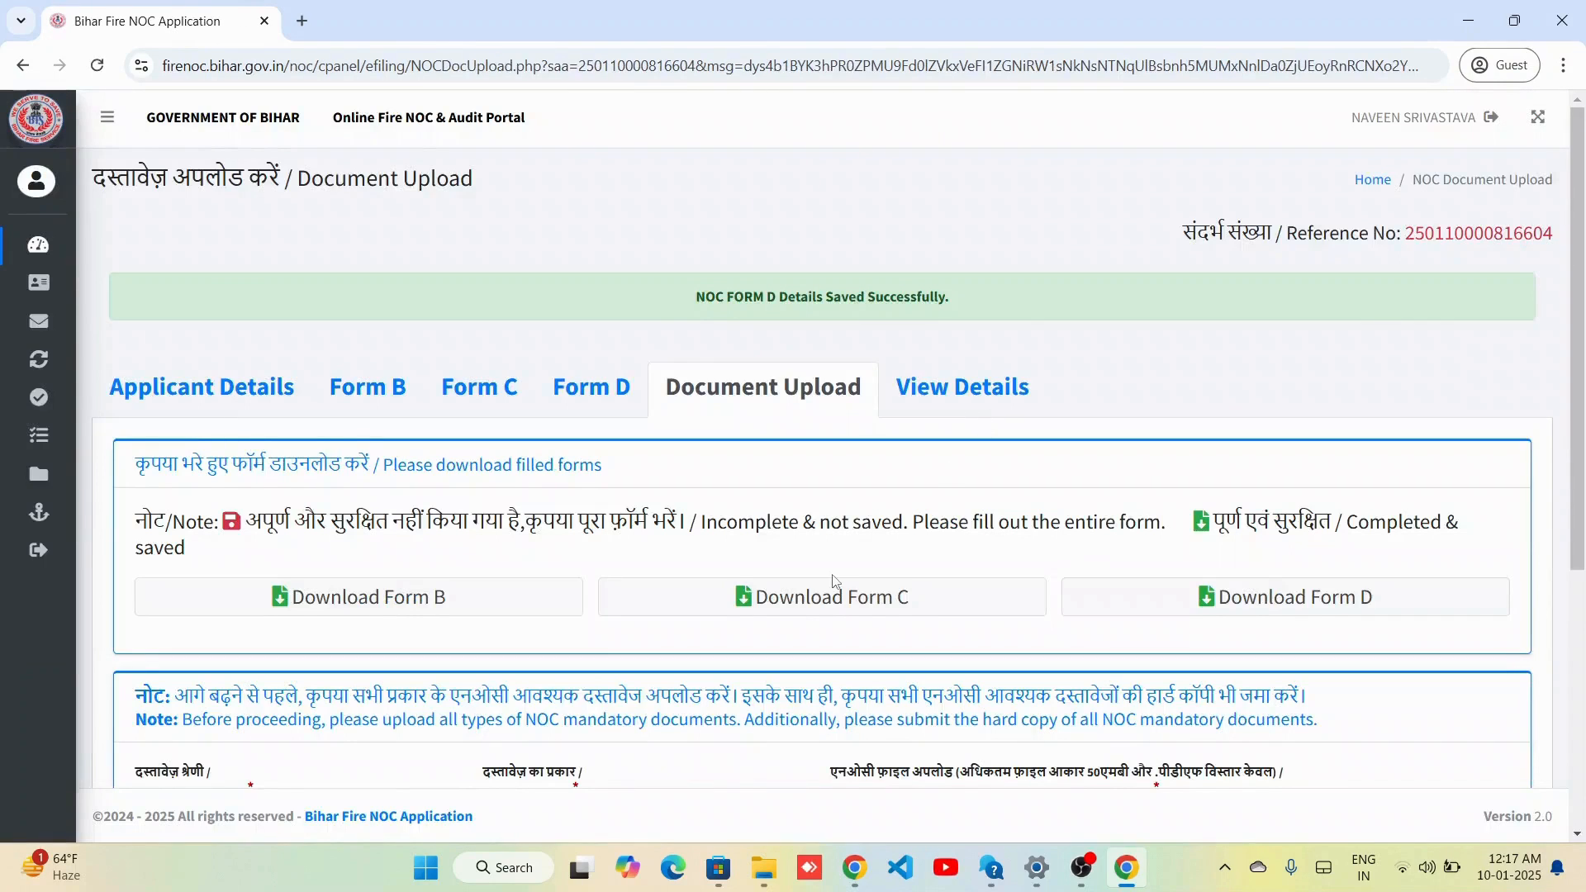
# Download the filled Forms B, C and D and save them to the computer.
pyautogui.scroll(-3, 832, 581)
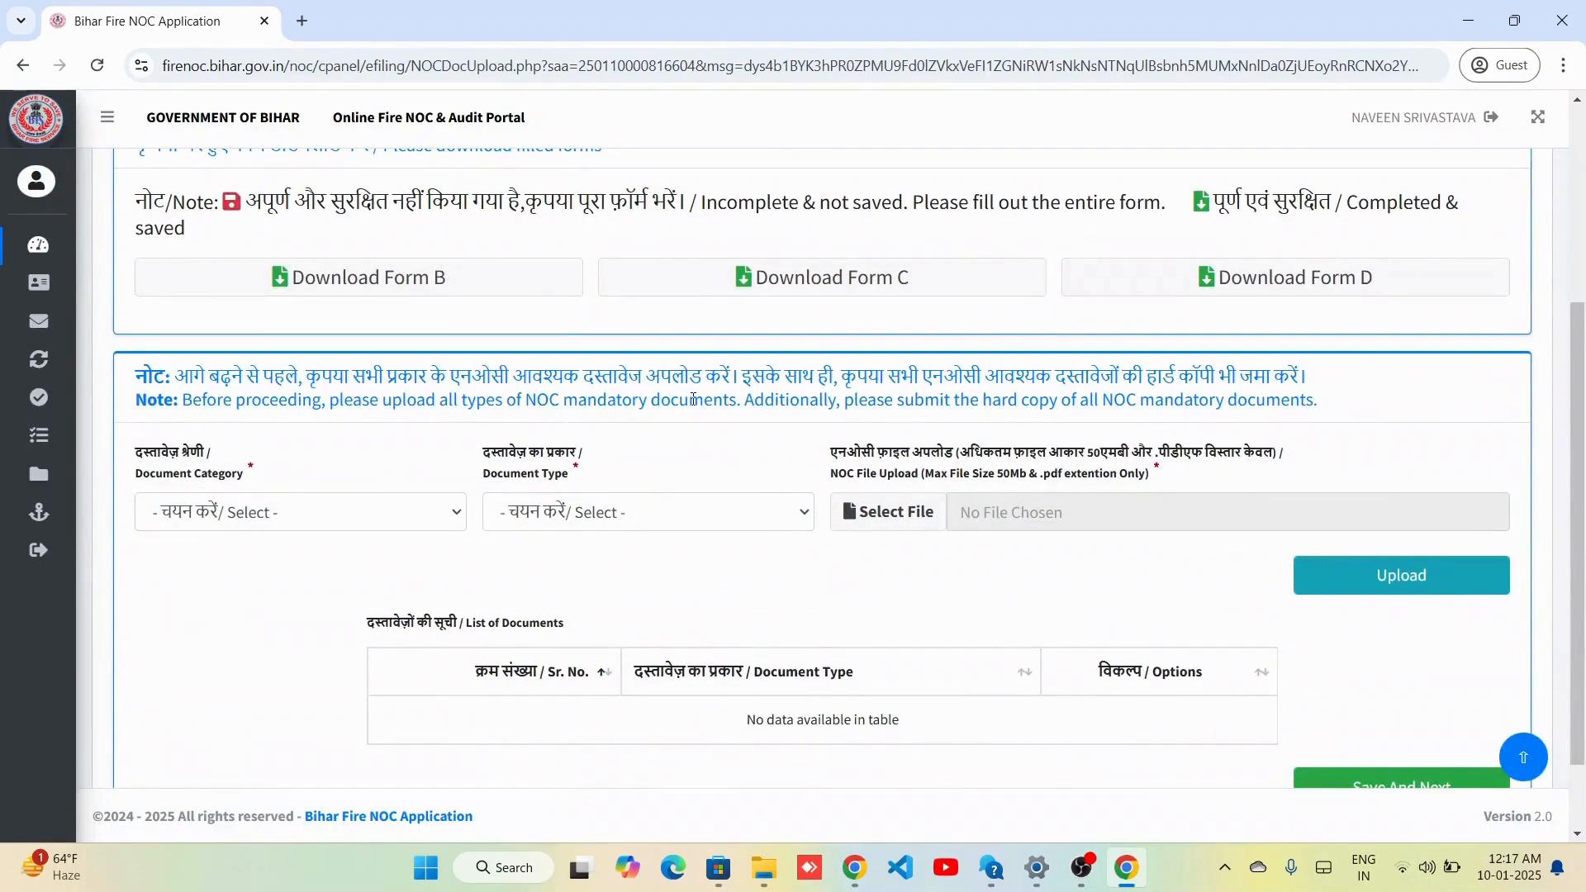
pyautogui.click(501, 284)
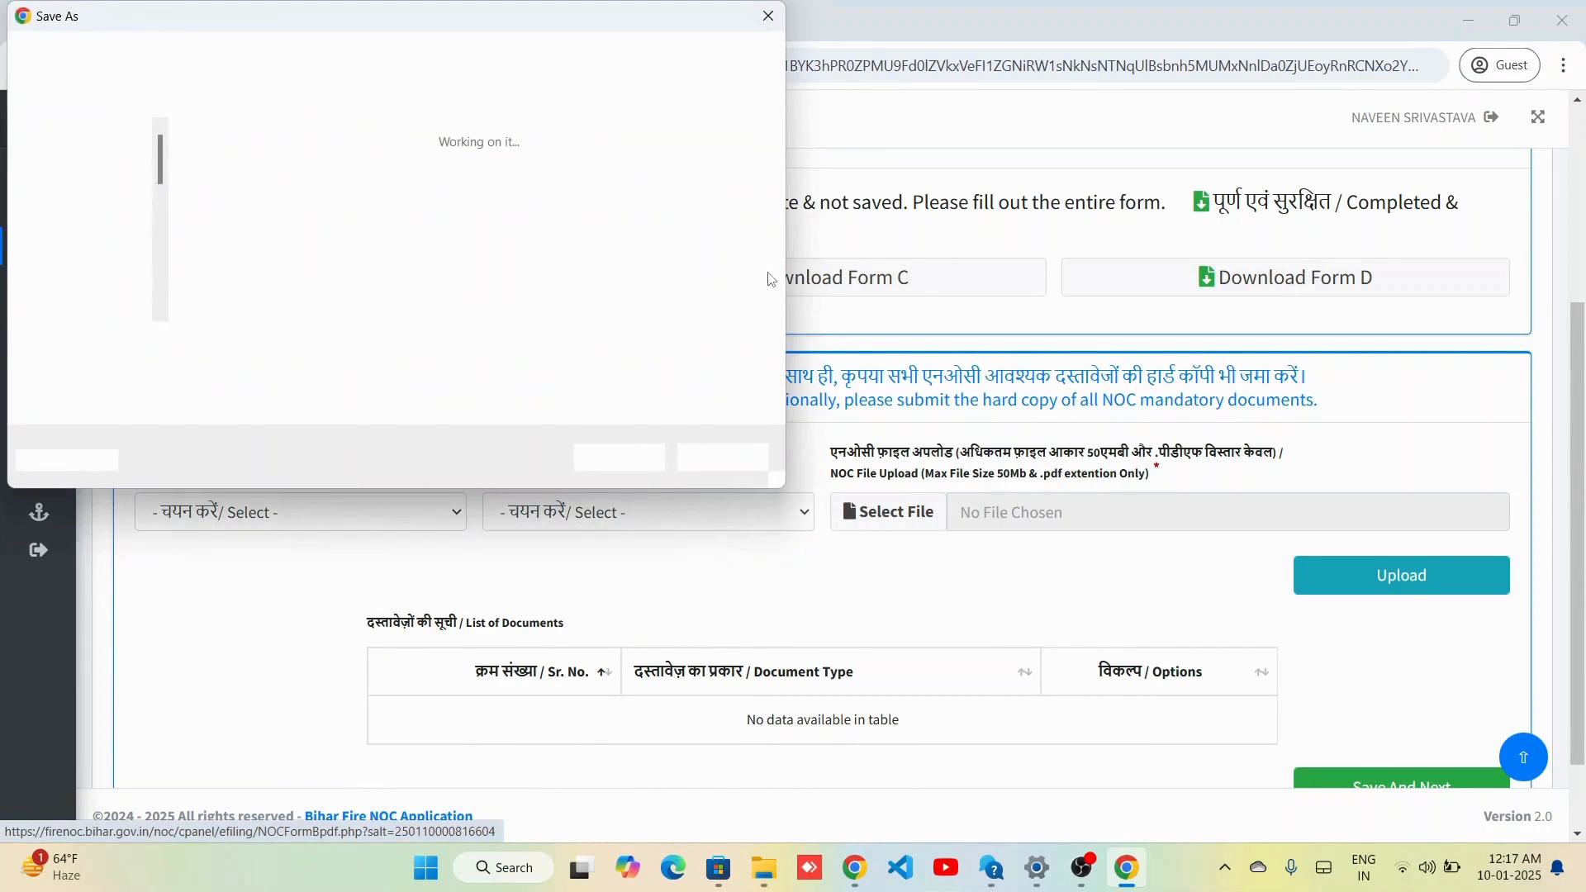
pyautogui.click(616, 453)
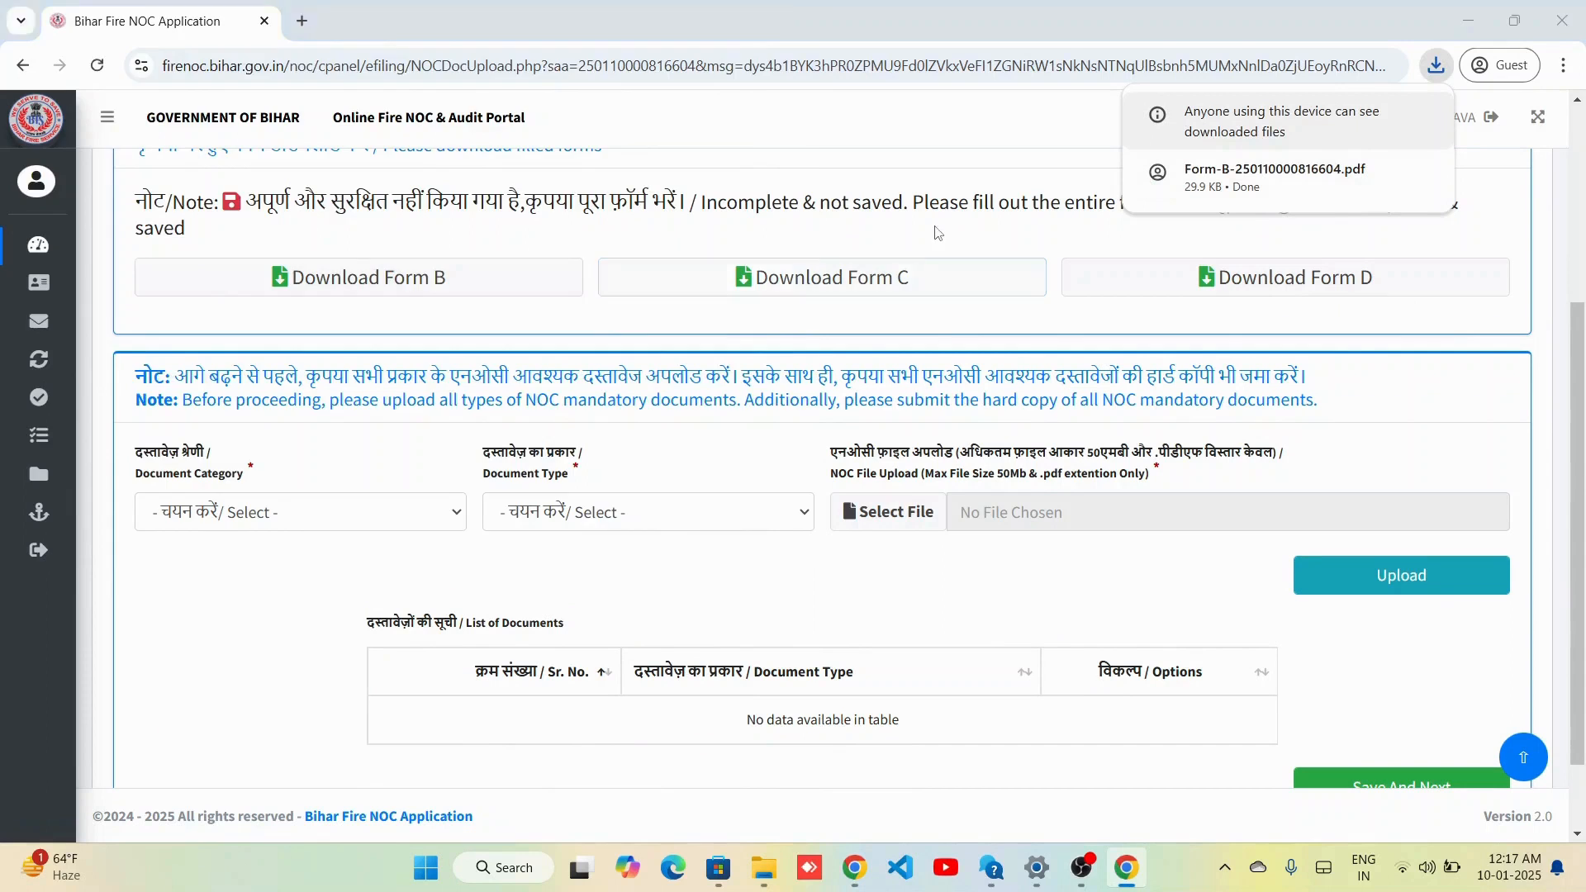
pyautogui.click(618, 453)
pyautogui.click(1261, 264)
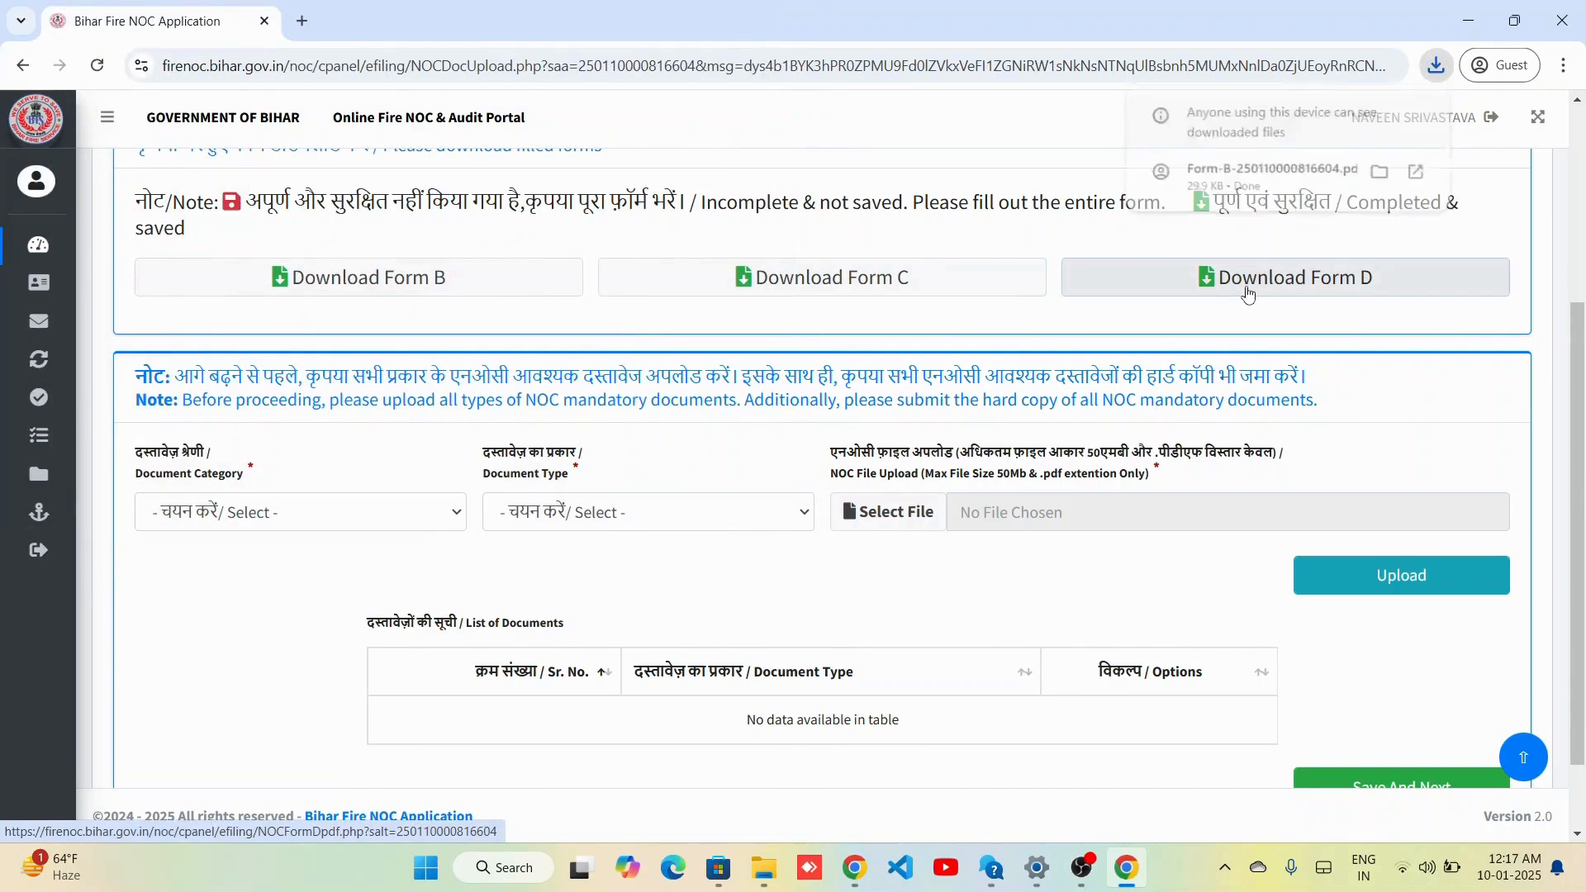
pyautogui.click(651, 465)
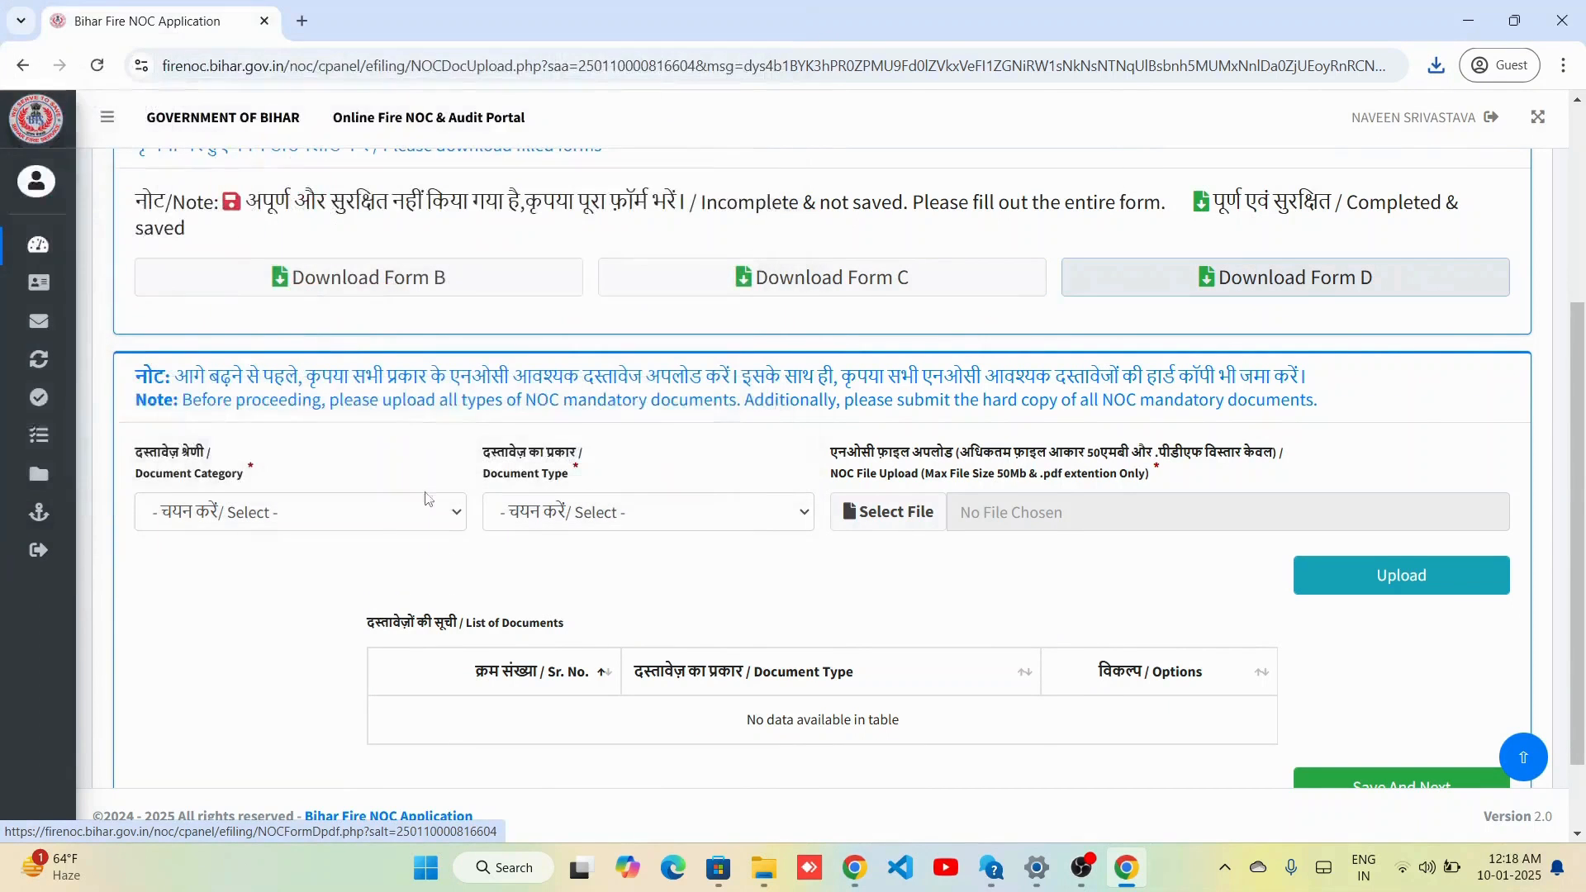
# Upload the downloaded Form-B PDF as the NOC Mandatory Document 'Signed Copy of Form-B'.
pyautogui.click(298, 512)
pyautogui.click(244, 574)
pyautogui.click(552, 529)
pyautogui.click(674, 198)
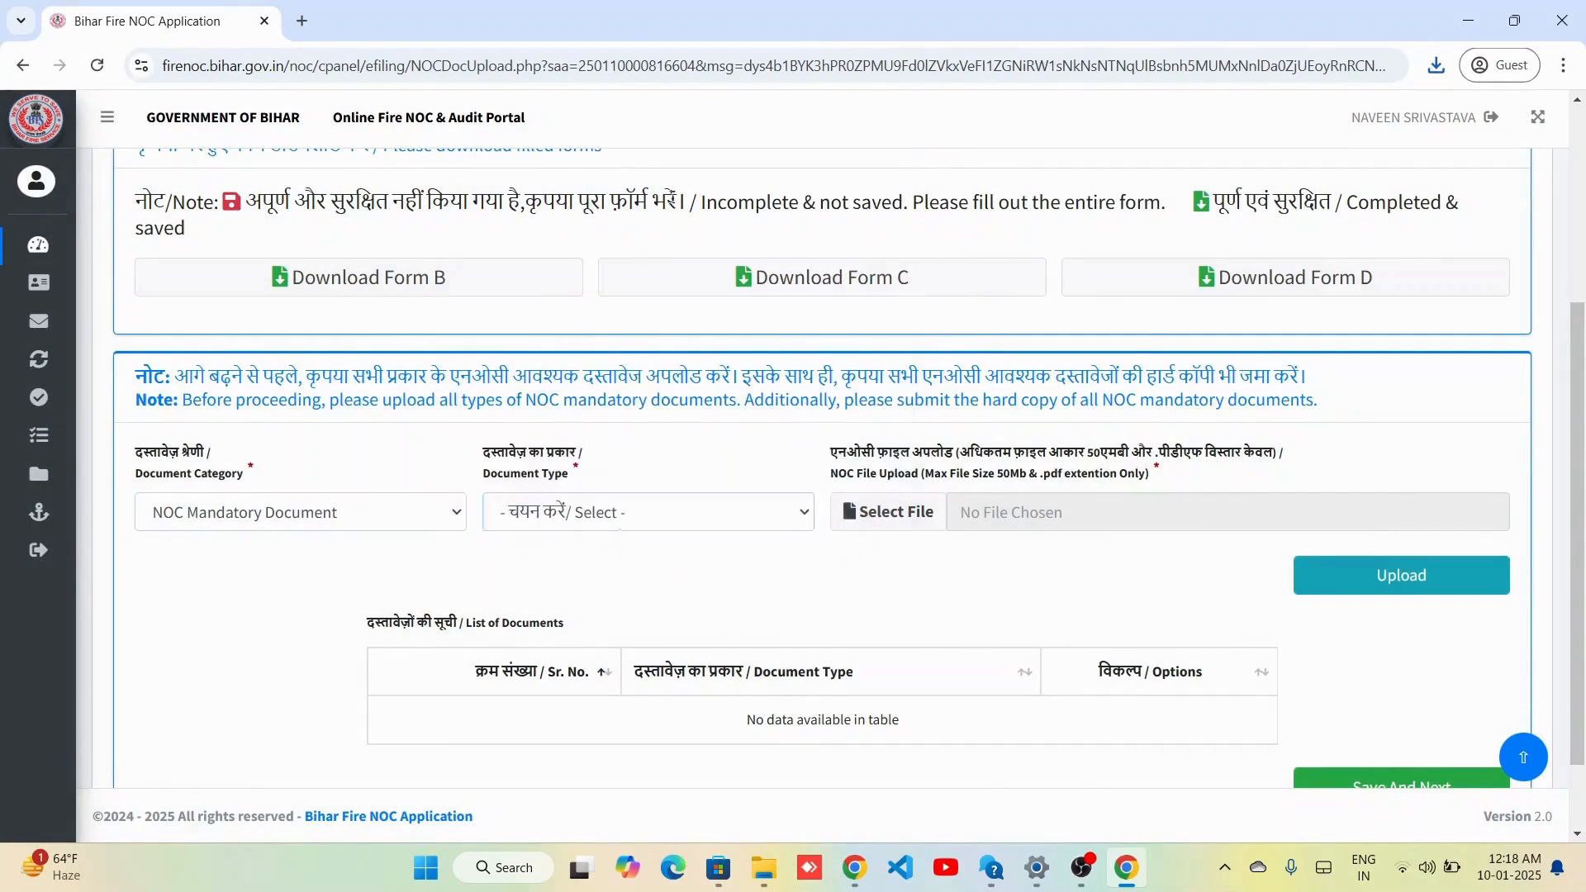
pyautogui.click(690, 512)
pyautogui.click(628, 189)
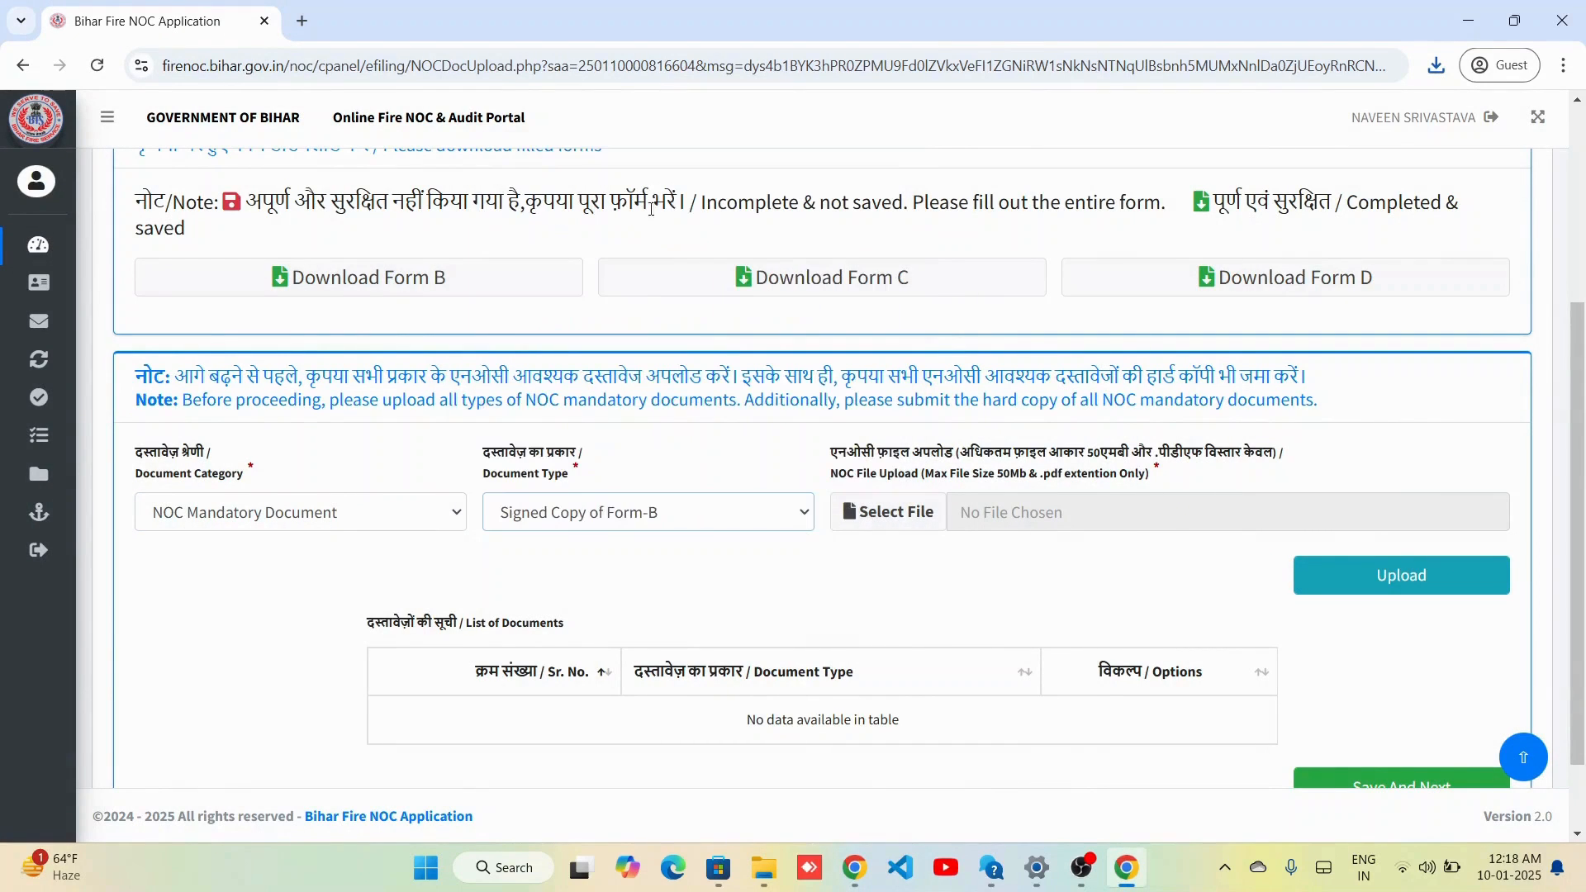
pyautogui.click(889, 513)
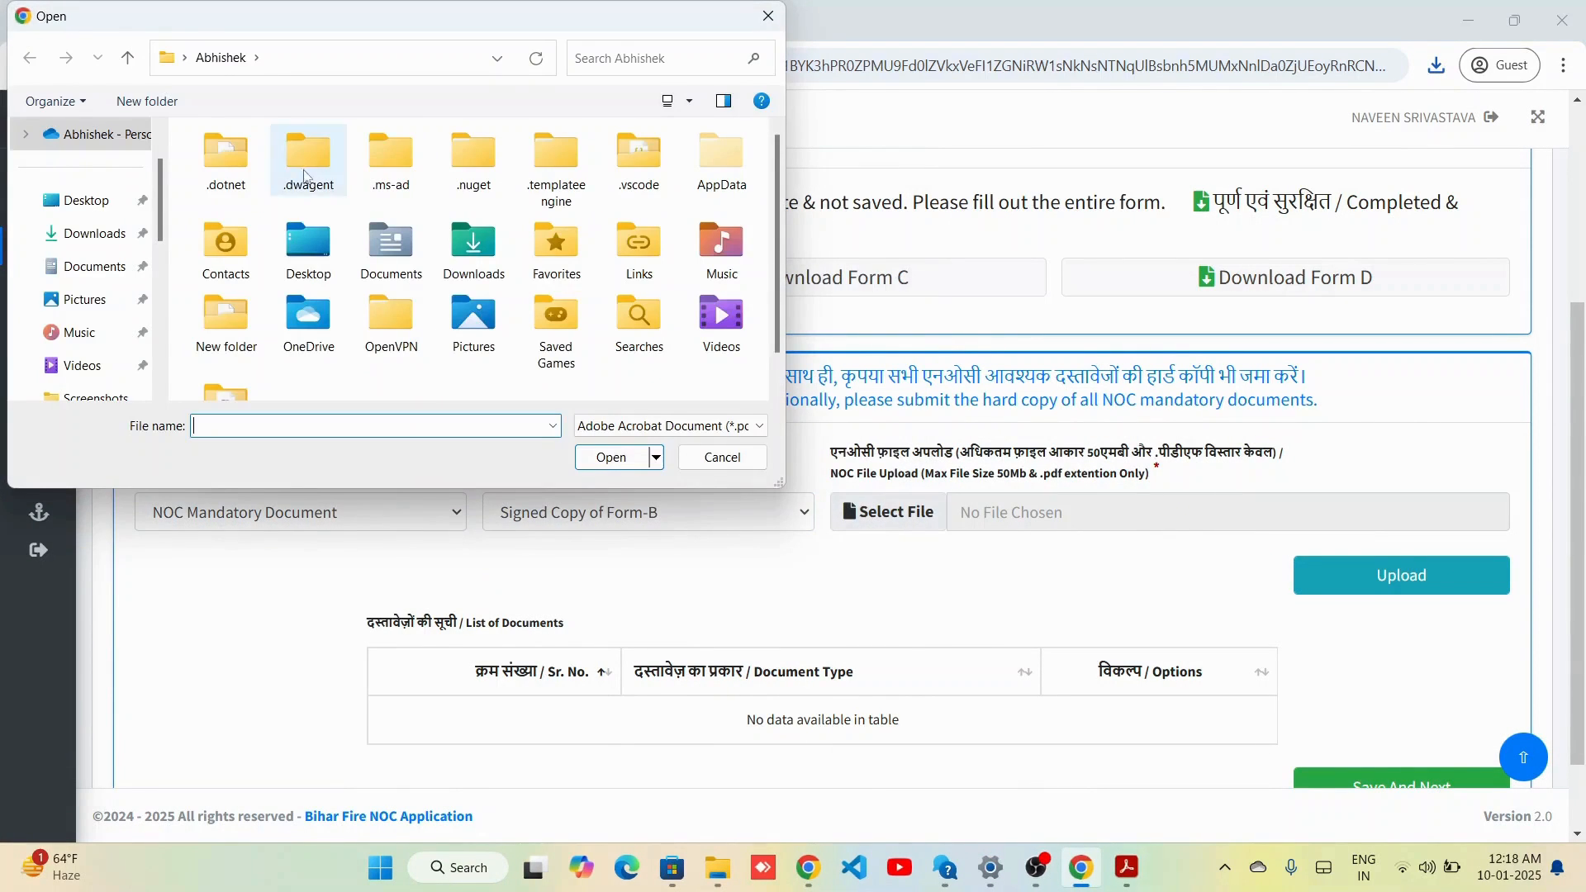
pyautogui.click(139, 236)
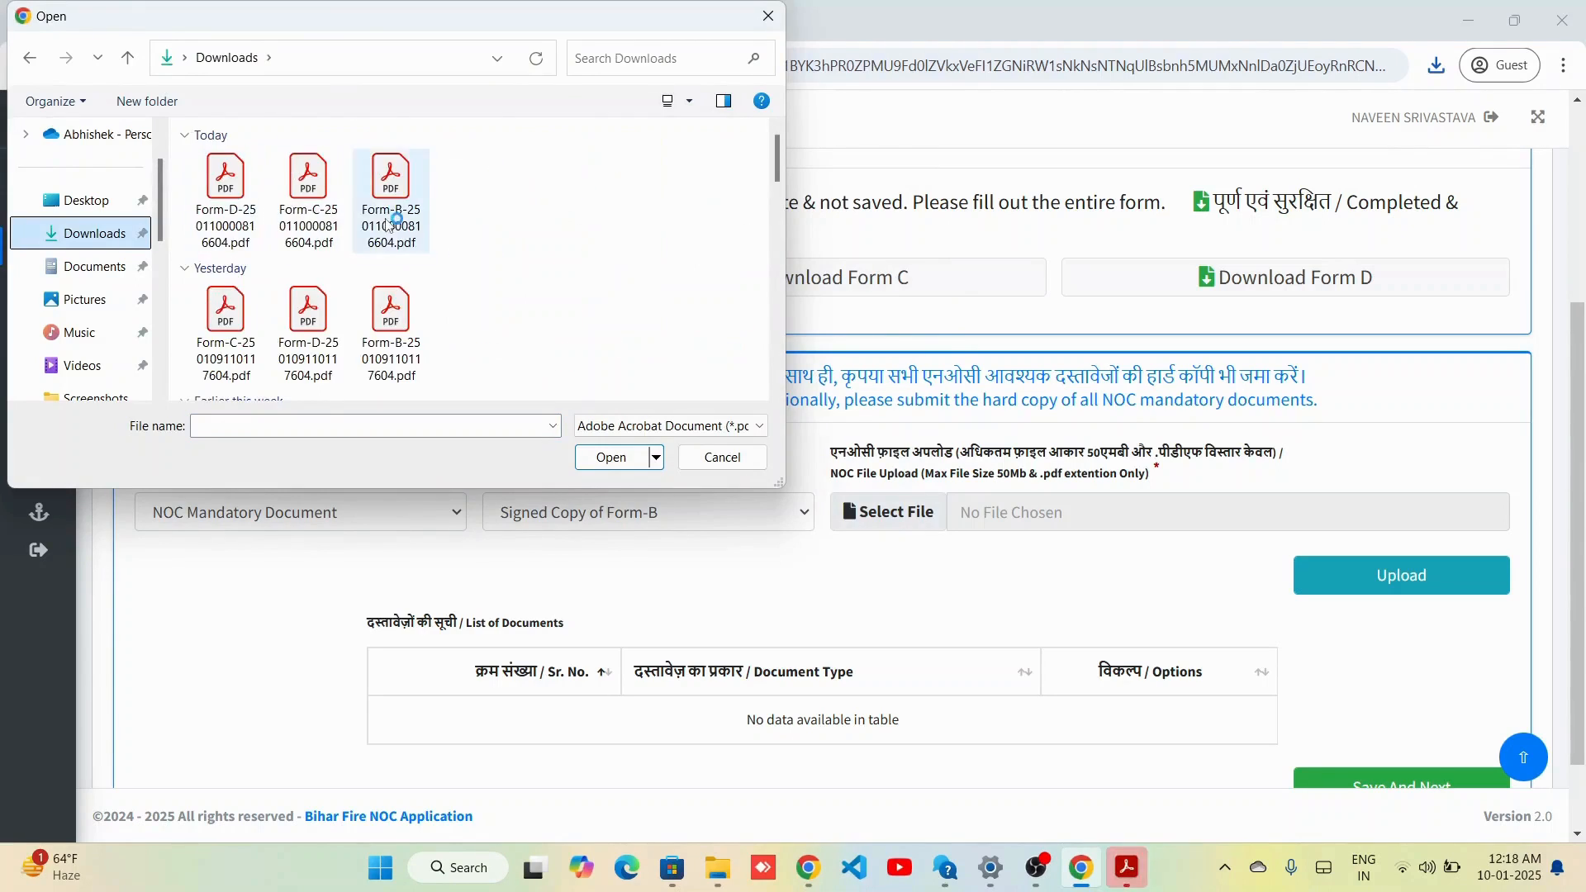
pyautogui.doubleClick(390, 218)
pyautogui.click(1324, 570)
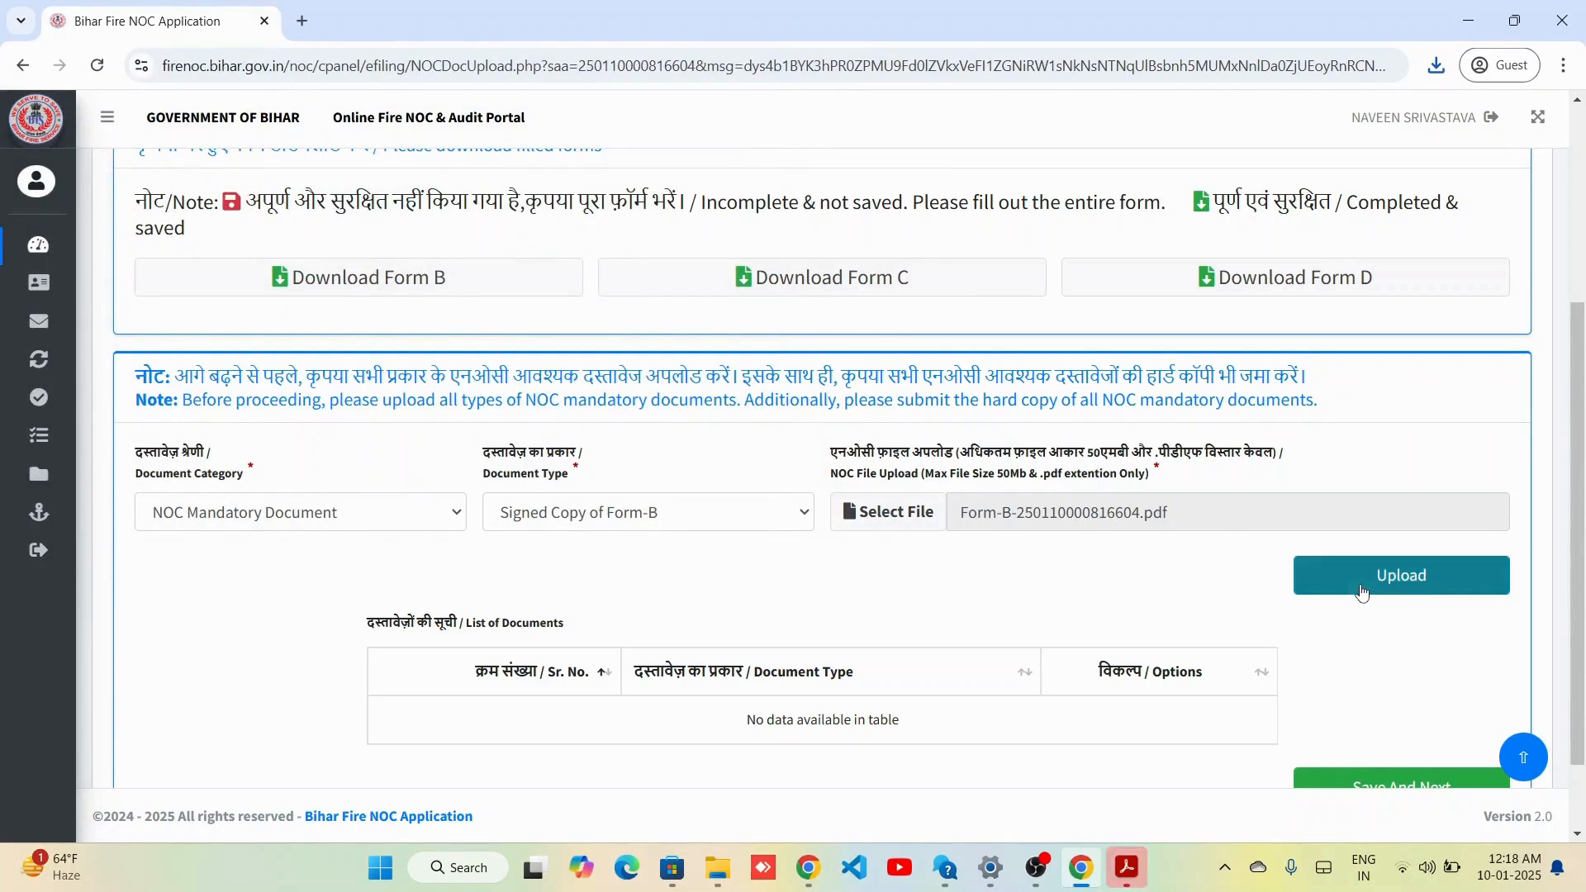
# Upload the downloaded Form-C PDF as the 'Signed Copy of Form-C'.
pyautogui.click(364, 512)
pyautogui.click(380, 574)
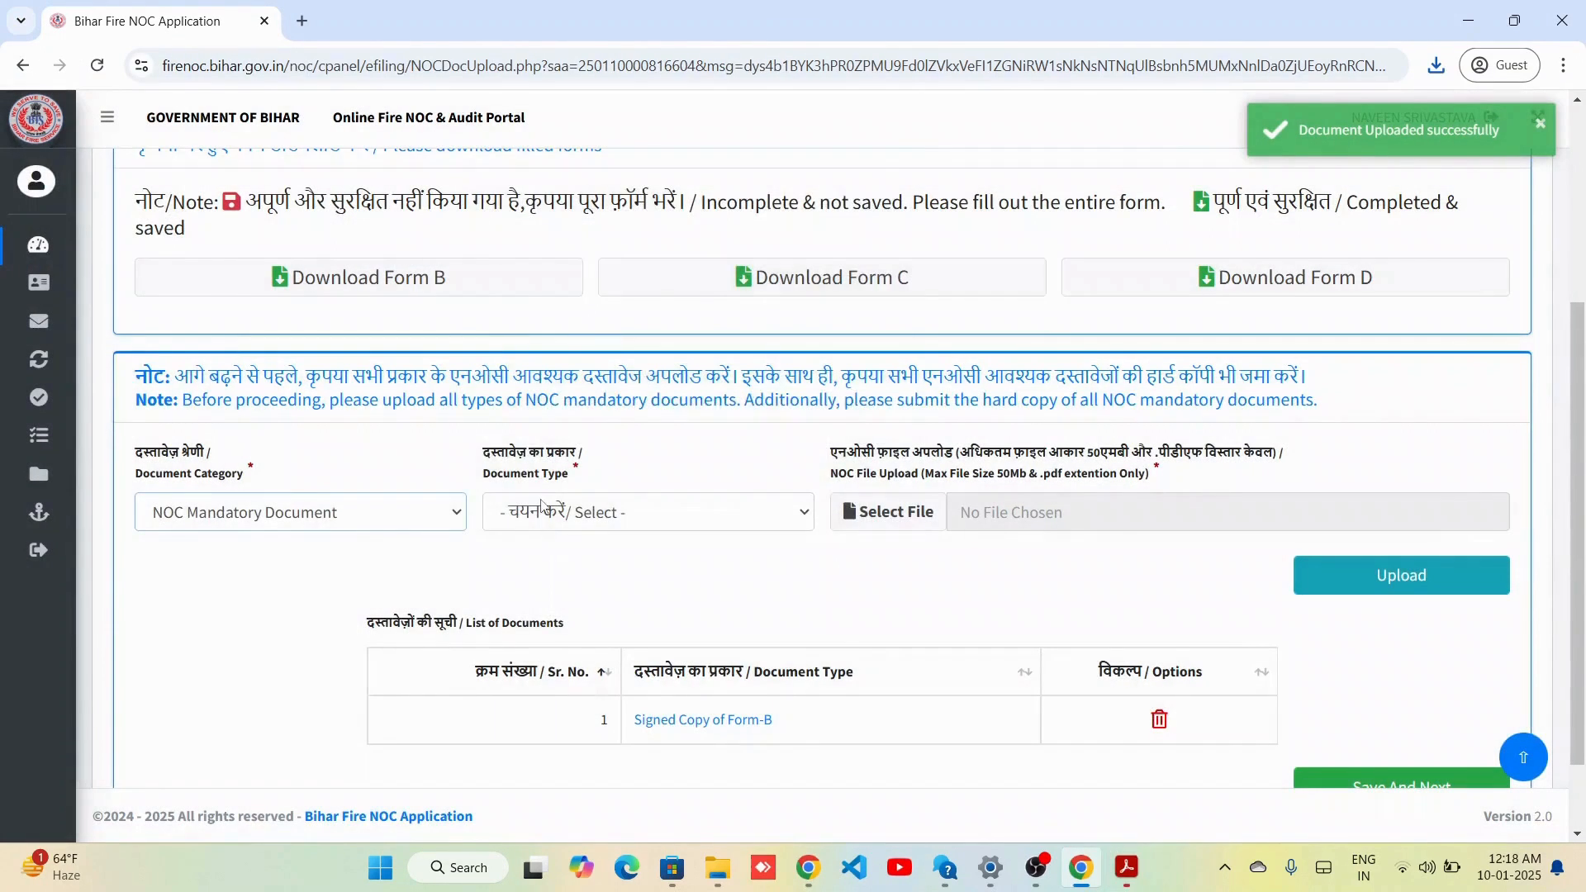
pyautogui.click(648, 513)
pyautogui.click(595, 216)
pyautogui.click(909, 513)
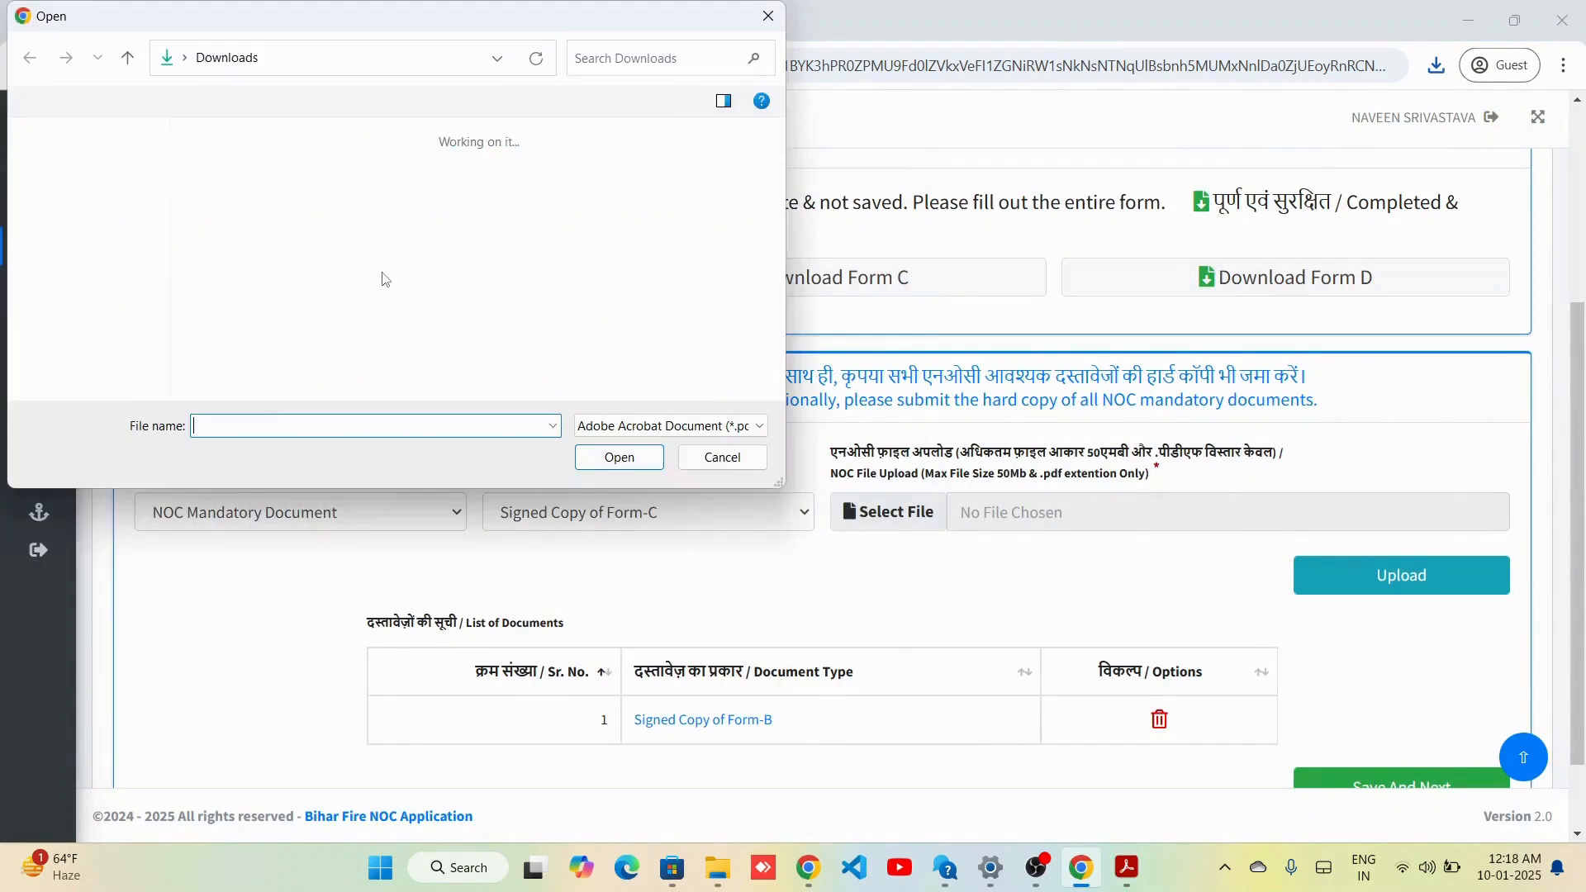
pyautogui.doubleClick(323, 220)
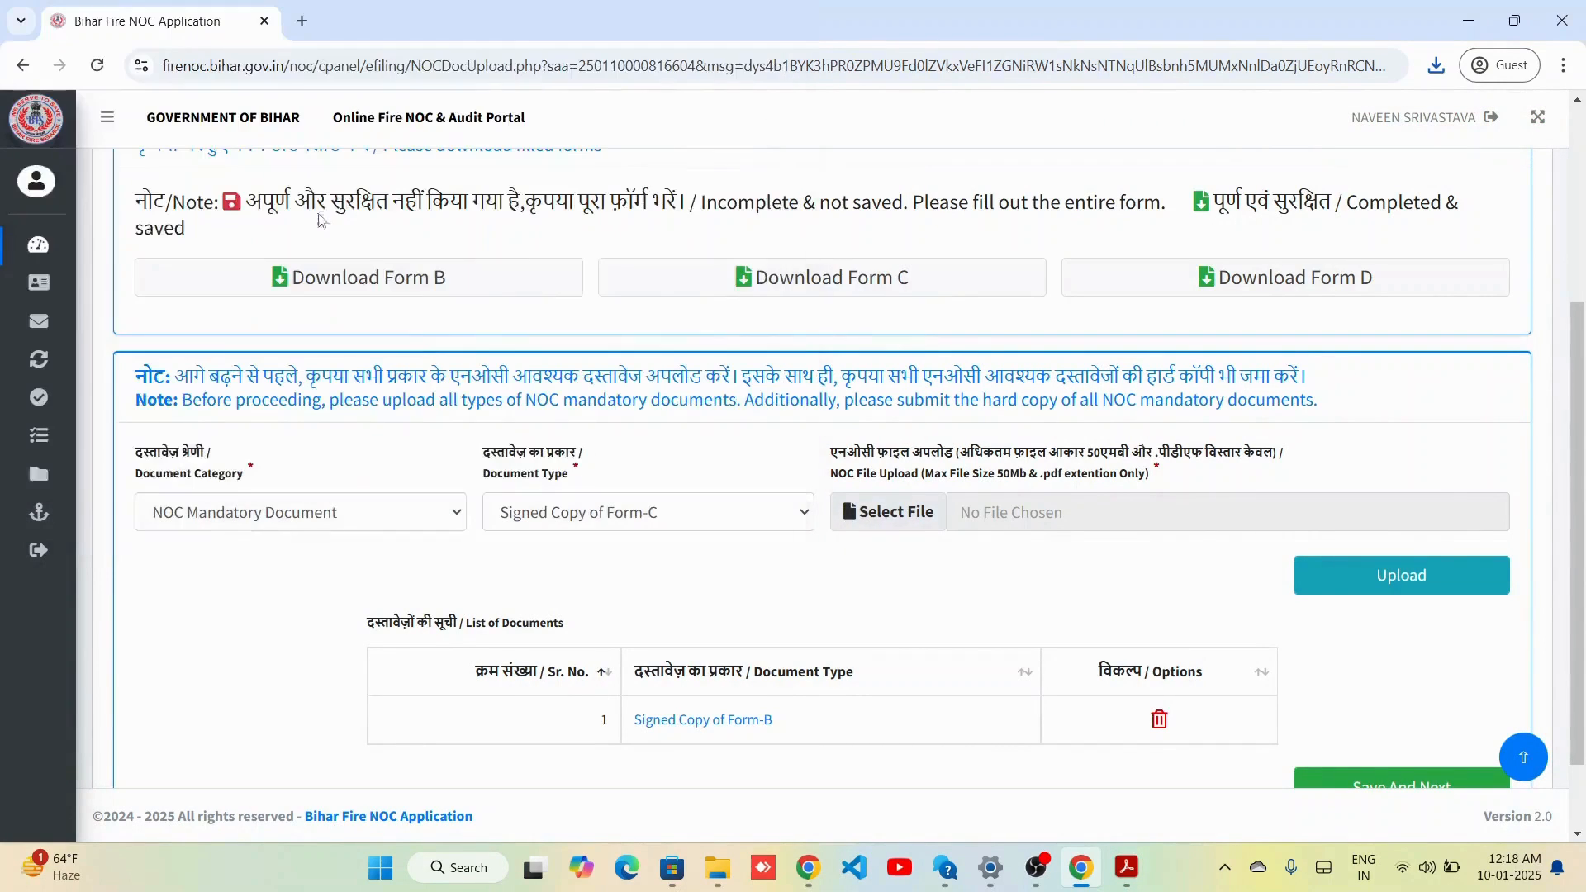
pyautogui.click(1419, 570)
# Upload the downloaded Form-D PDF as the 'Signed Copy of Form-D'.
pyautogui.click(368, 516)
pyautogui.click(364, 578)
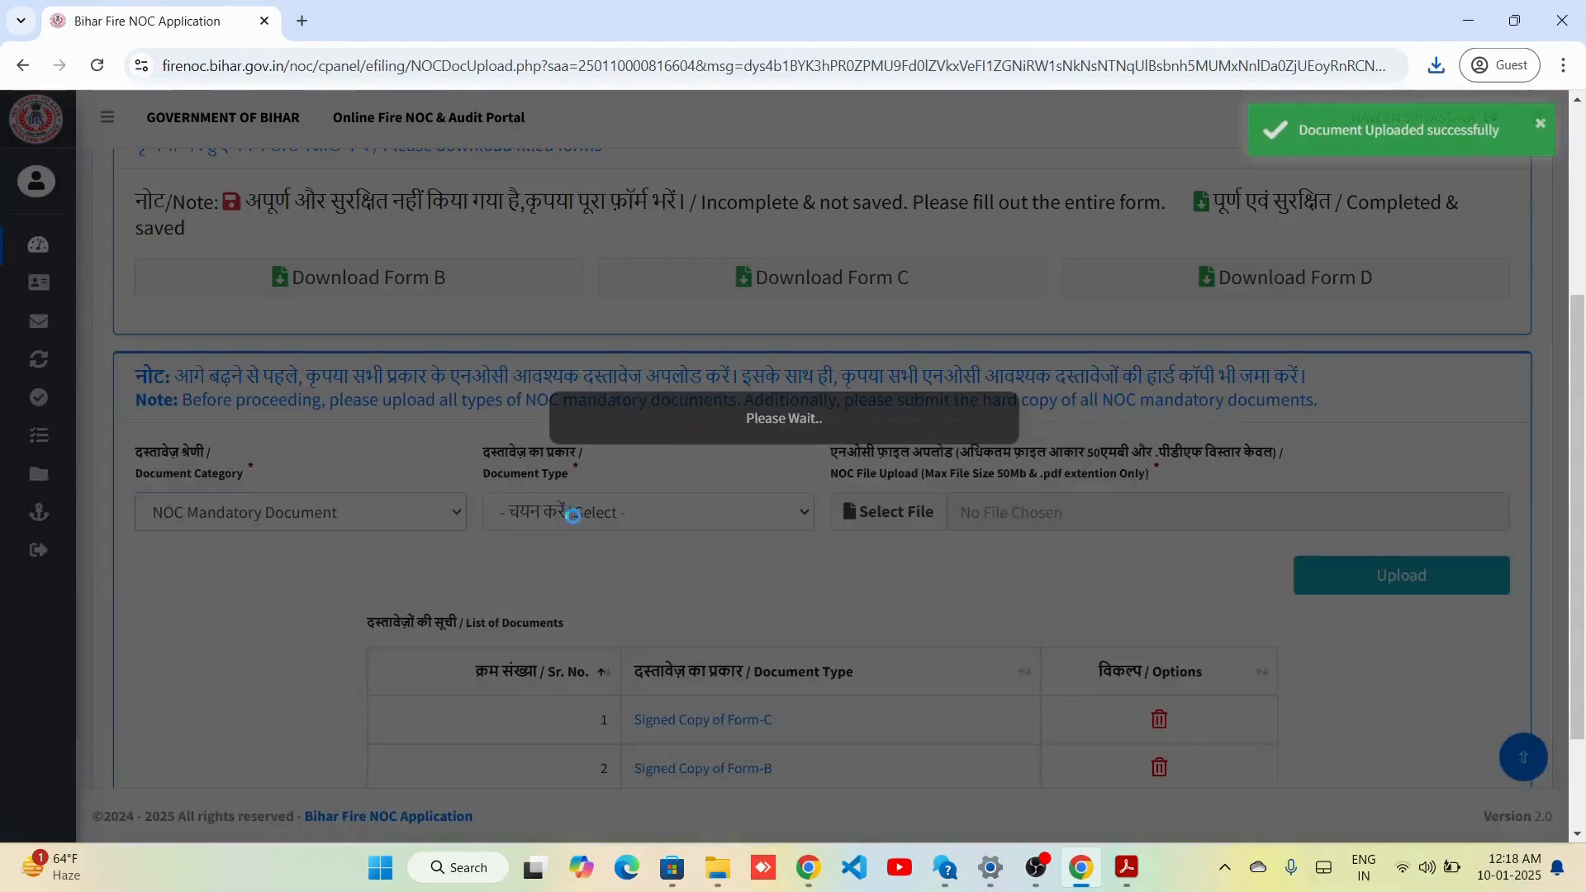
pyautogui.click(648, 512)
pyautogui.click(652, 247)
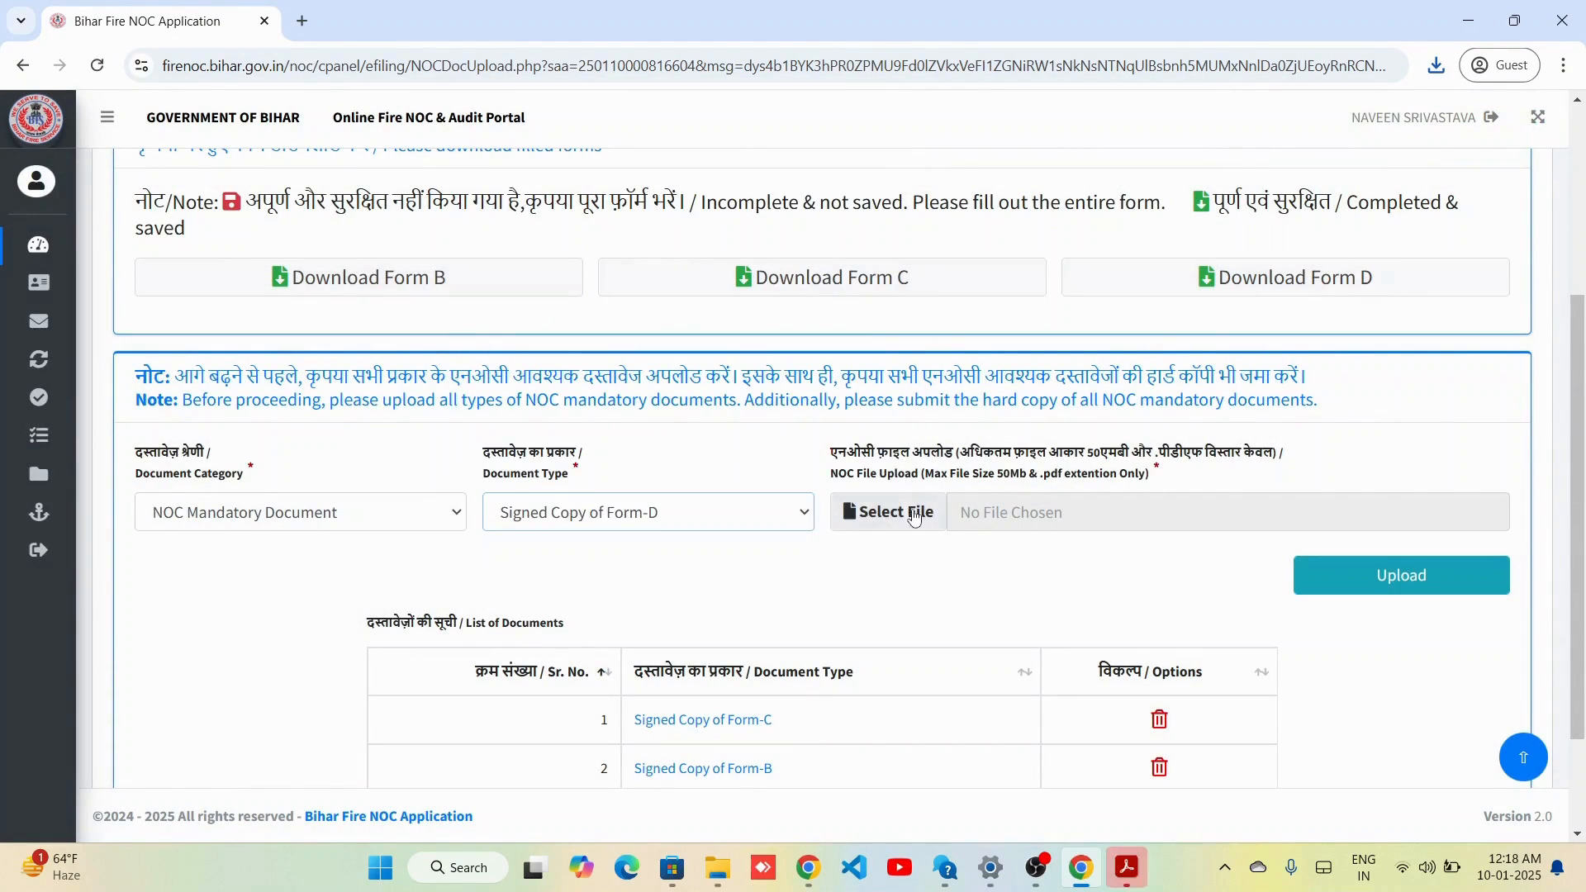
pyautogui.click(908, 512)
pyautogui.doubleClick(235, 205)
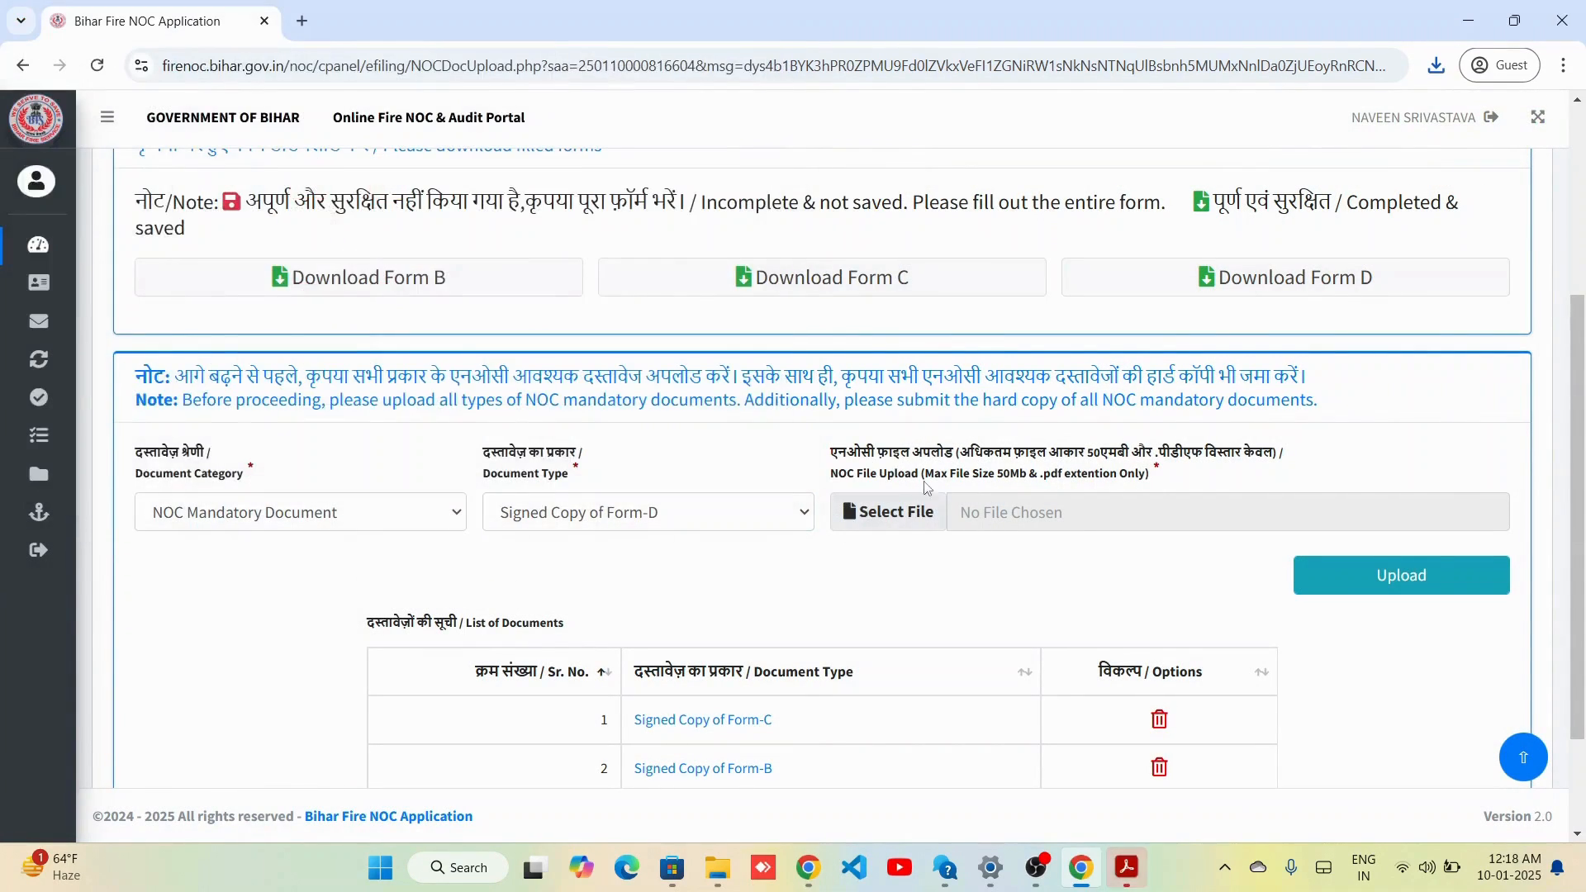
pyautogui.click(1402, 575)
pyautogui.click(314, 512)
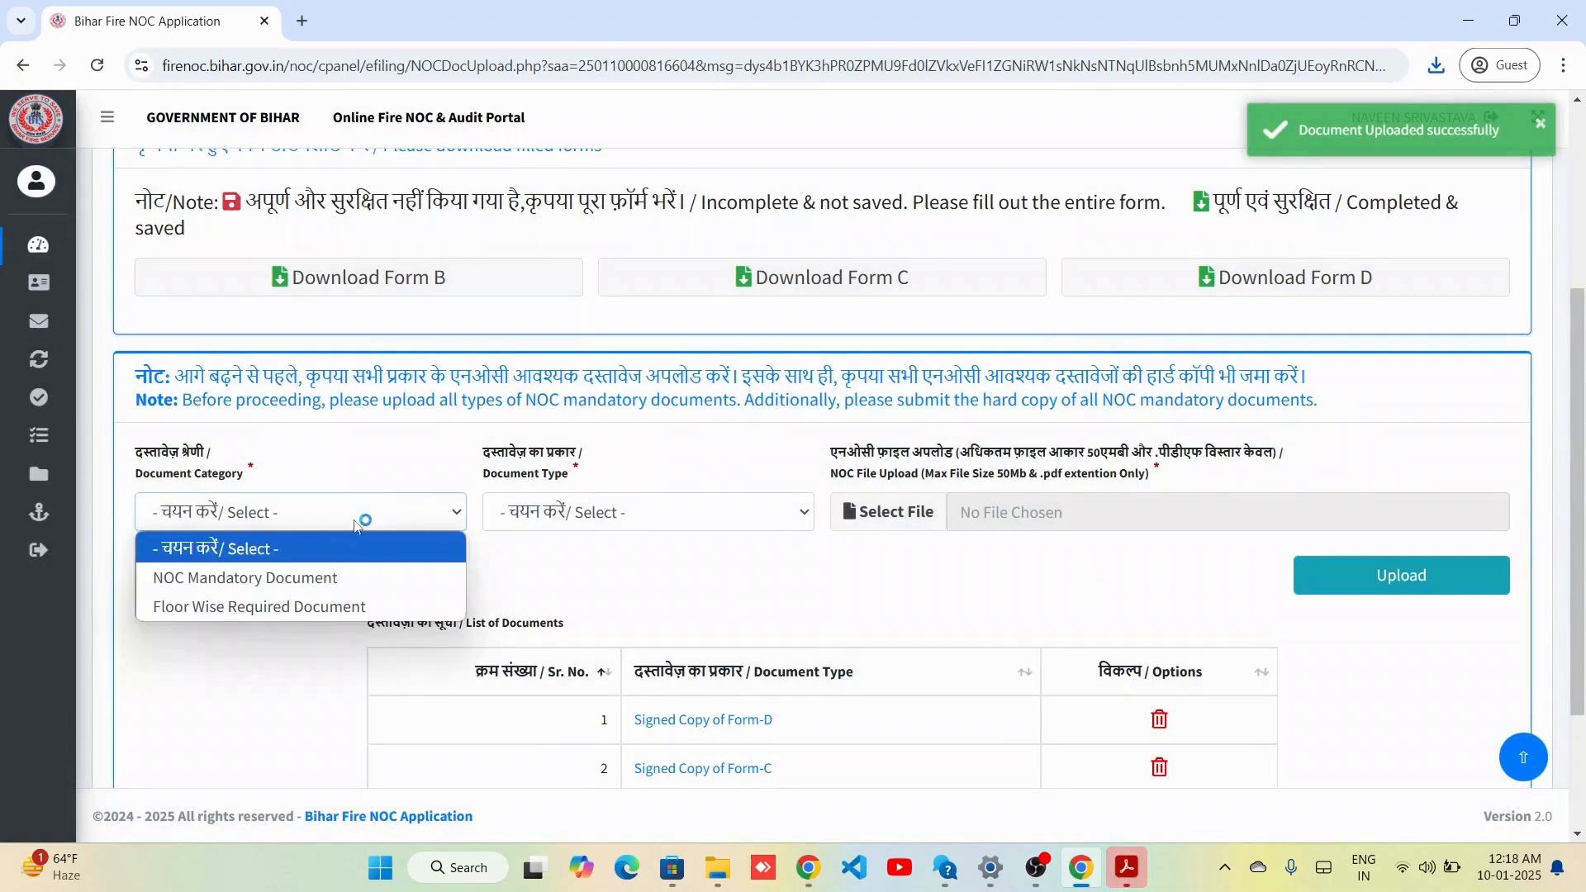
# Upload dummy-pdf_2.pdf as the Building Plan mandatory document.
pyautogui.click(329, 576)
pyautogui.click(649, 512)
pyautogui.click(630, 274)
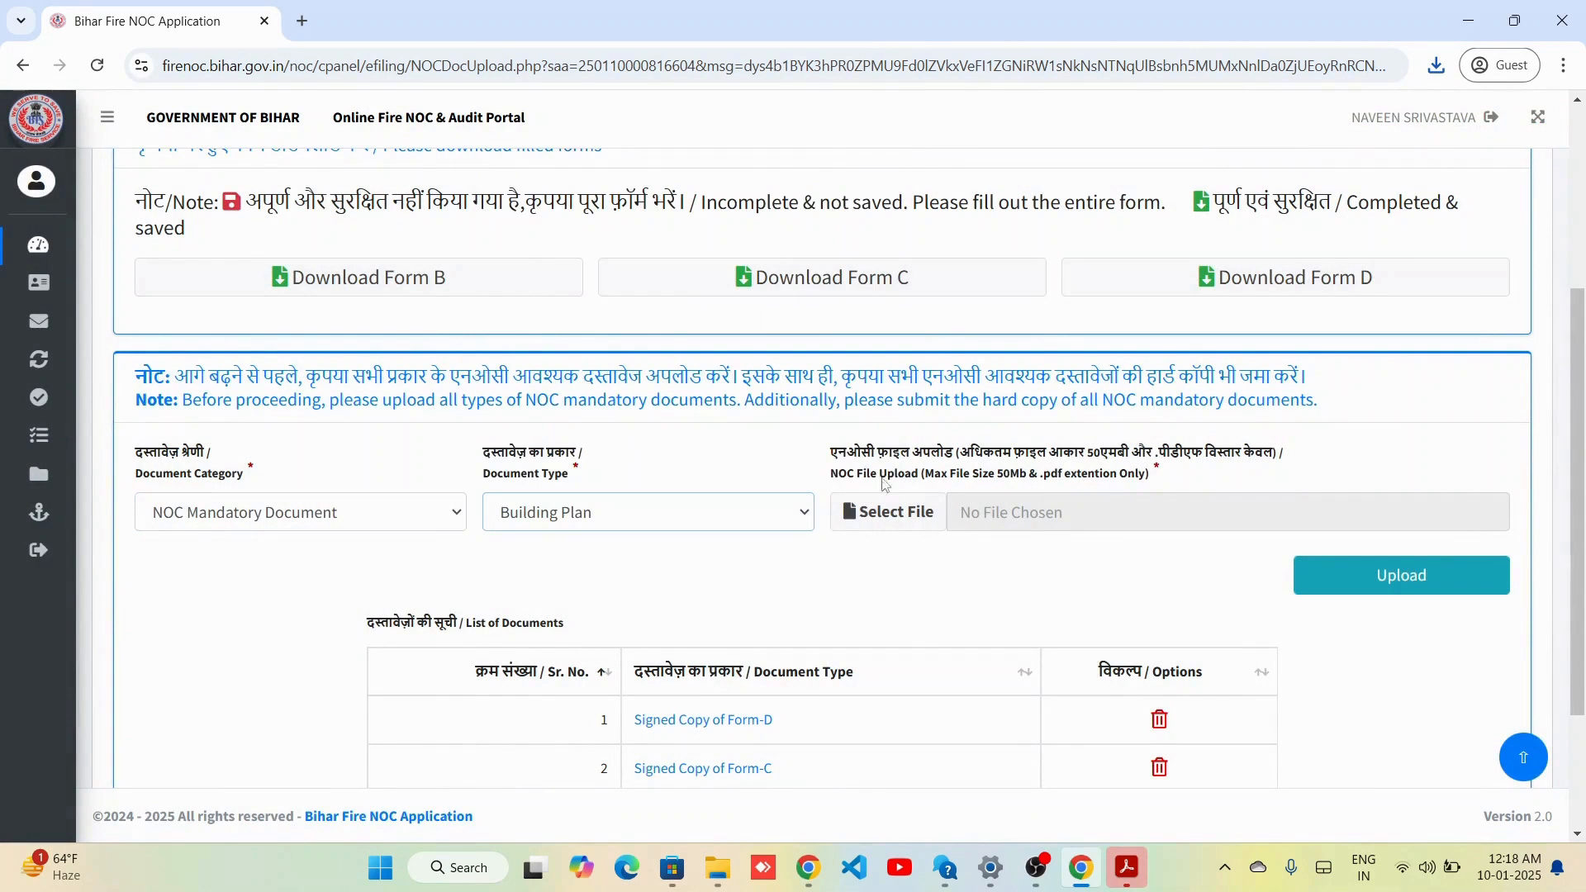
pyautogui.click(890, 511)
pyautogui.click(281, 202)
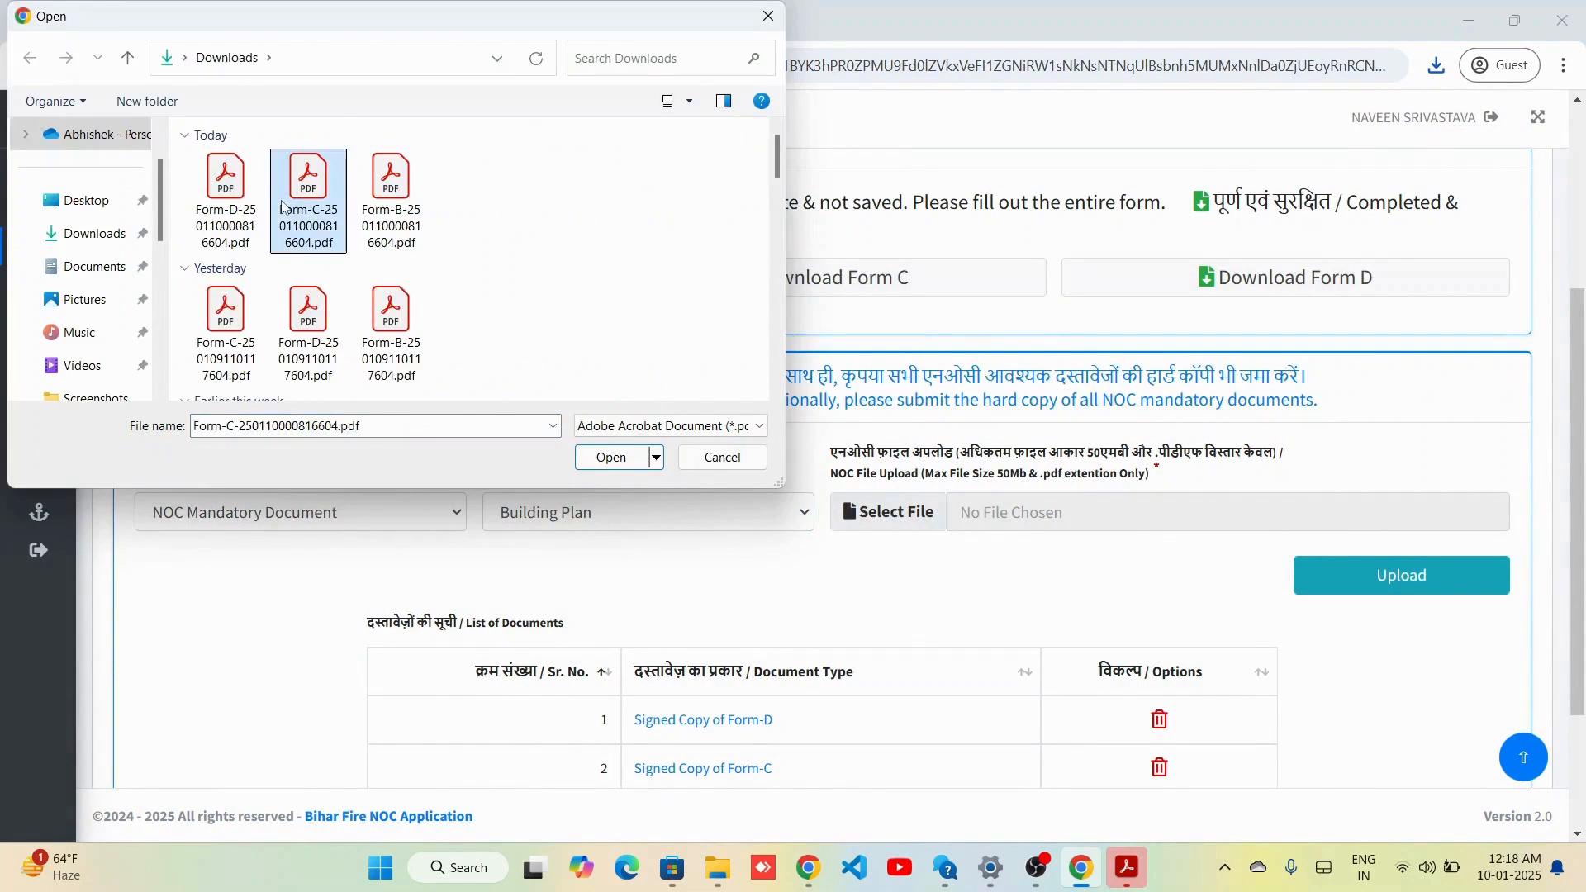
pyautogui.press('d')
pyautogui.doubleClick(244, 188)
pyautogui.click(1369, 575)
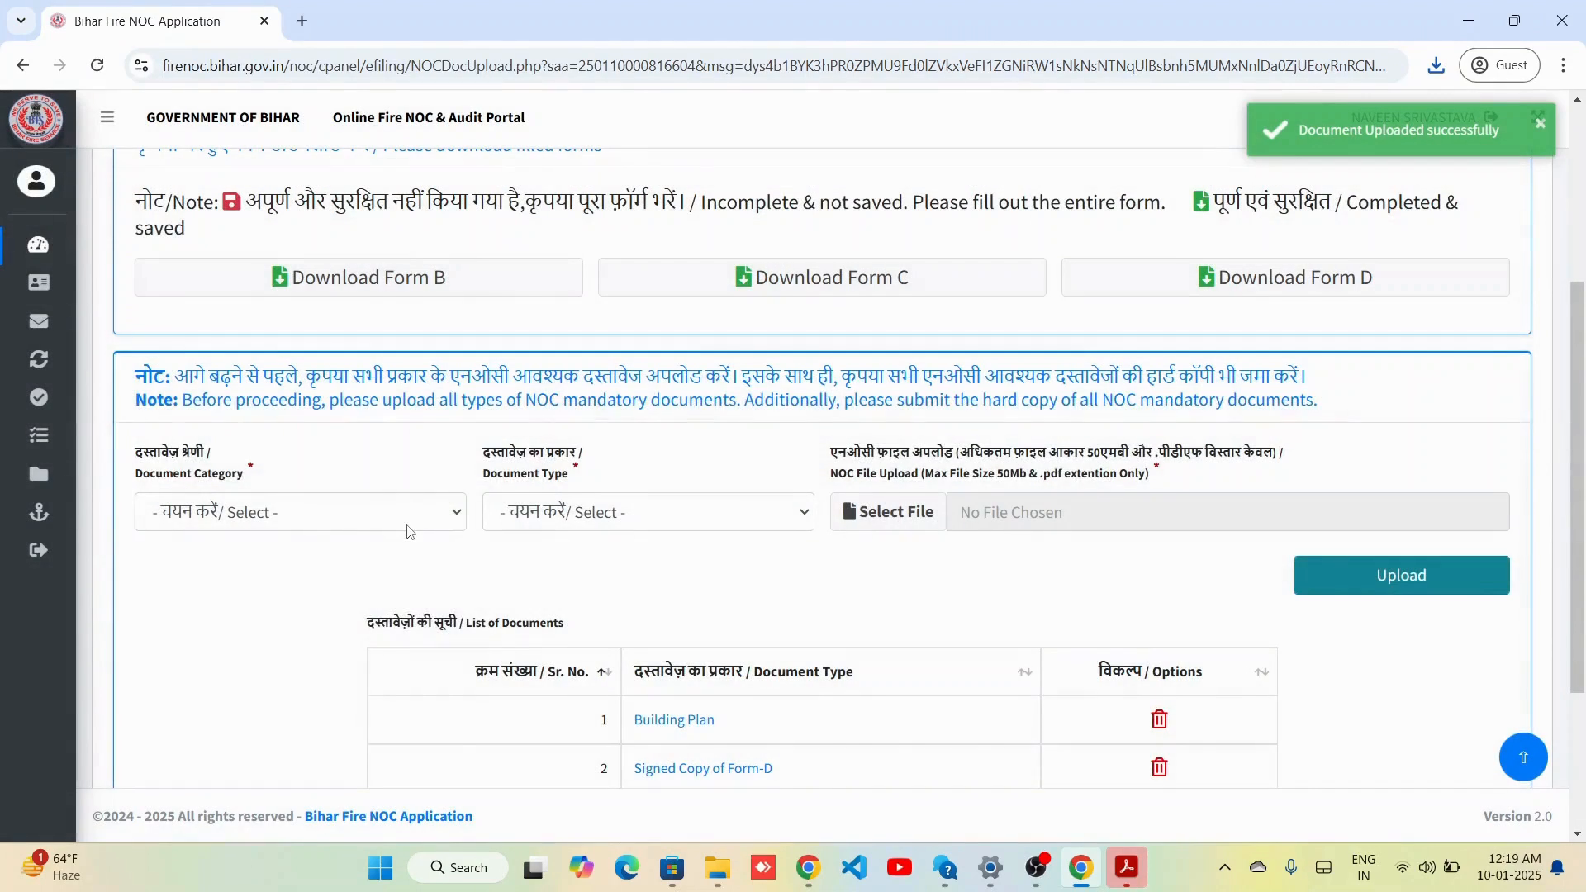
# Upload dummy-pdf_2.pdf as the site plan document.
pyautogui.click(314, 512)
pyautogui.click(273, 573)
pyautogui.click(649, 512)
pyautogui.click(670, 310)
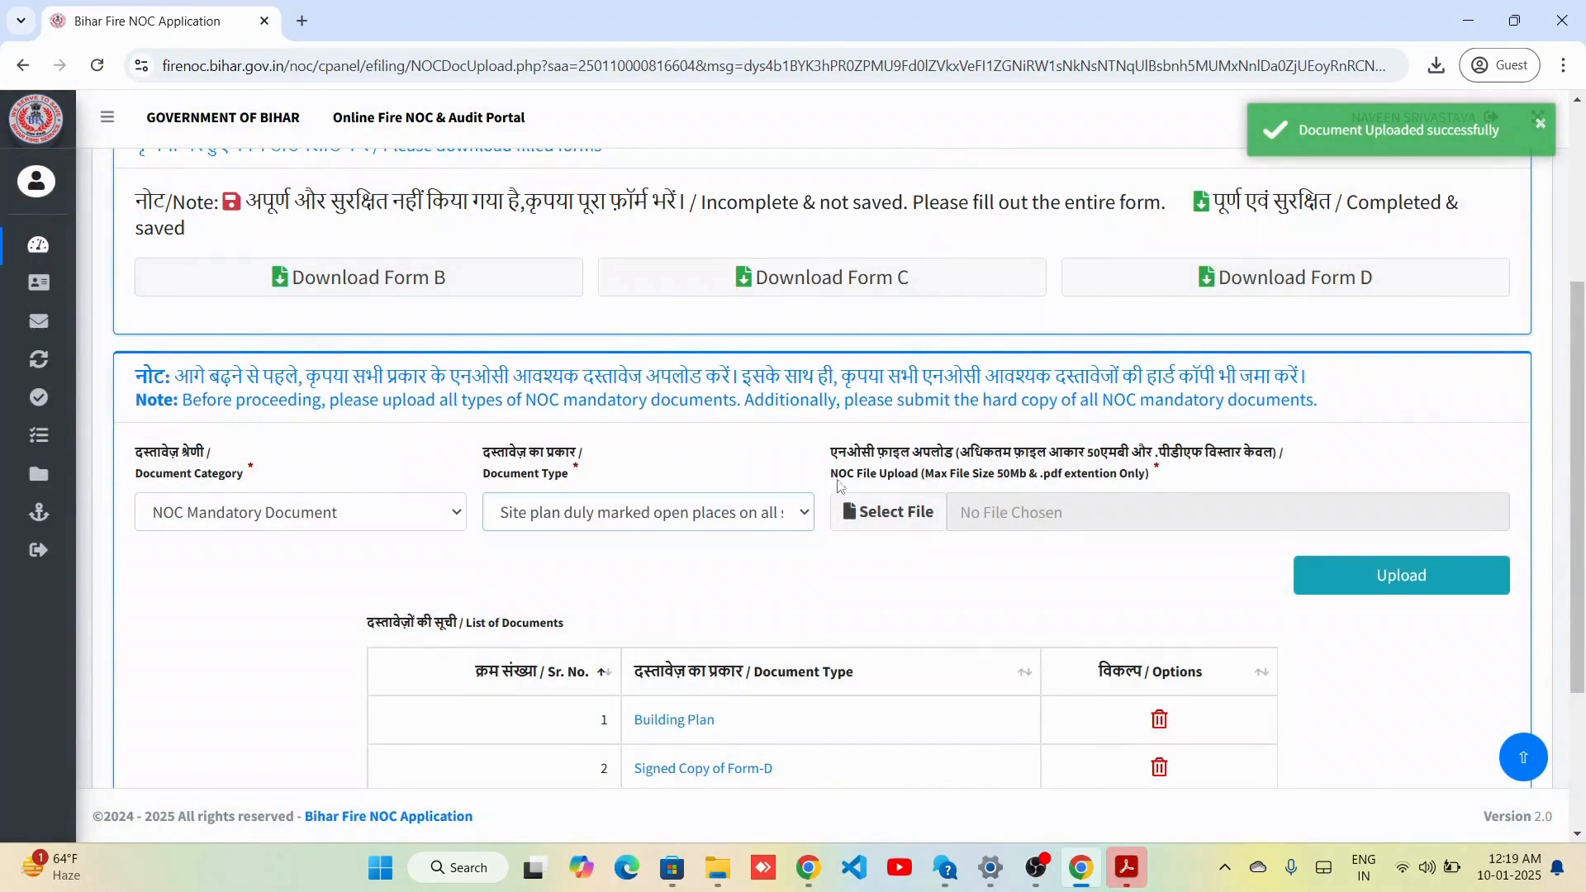
pyautogui.click(890, 511)
pyautogui.click(281, 207)
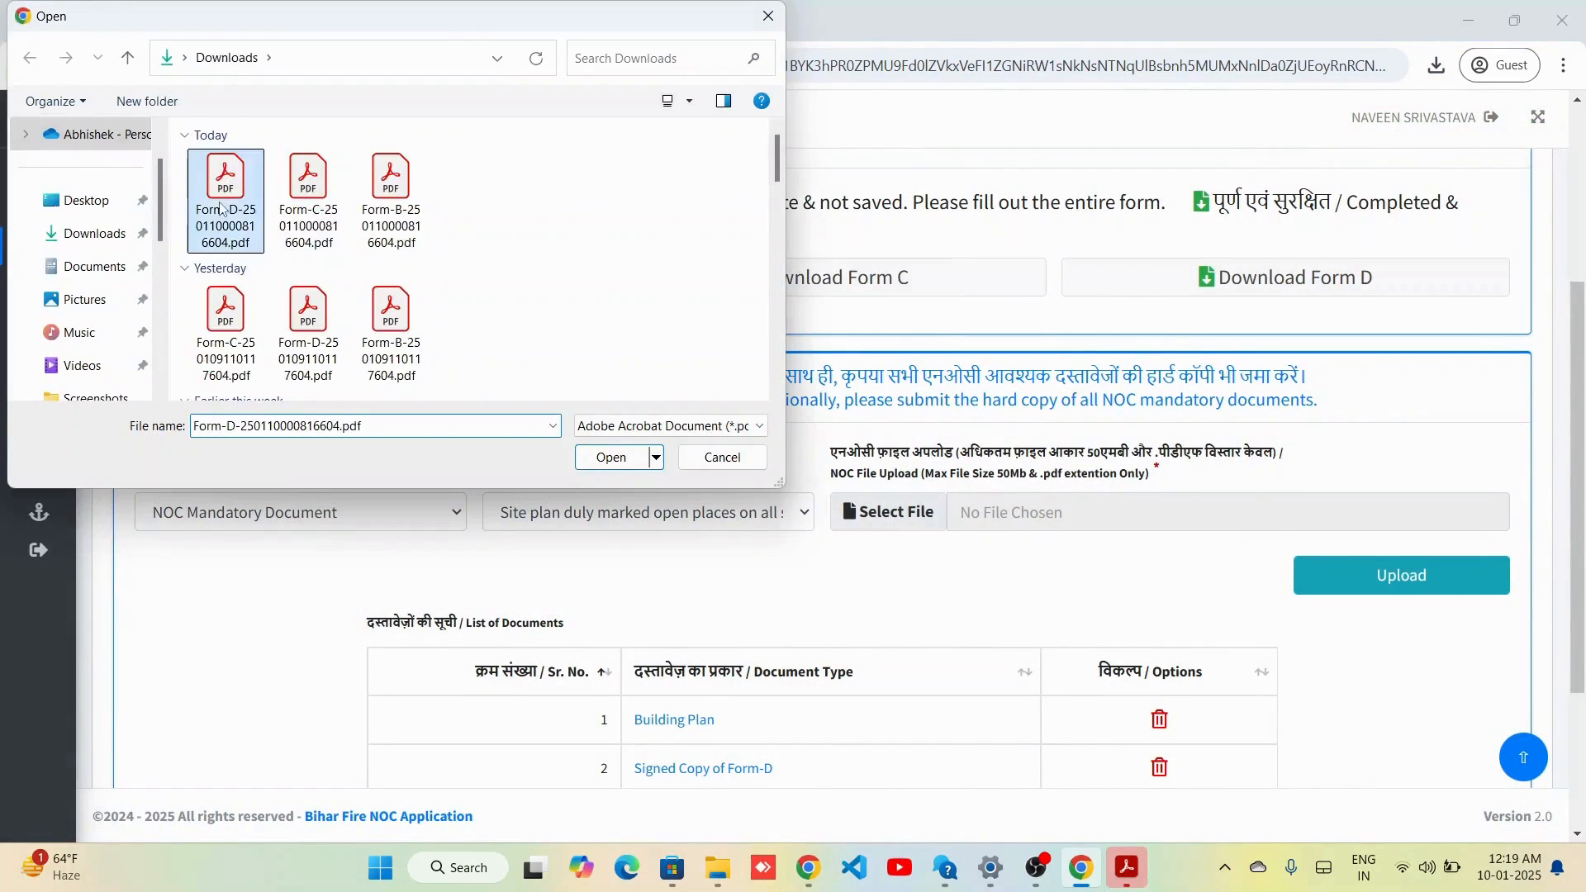
pyautogui.press('d')
pyautogui.doubleClick(239, 186)
pyautogui.click(1374, 592)
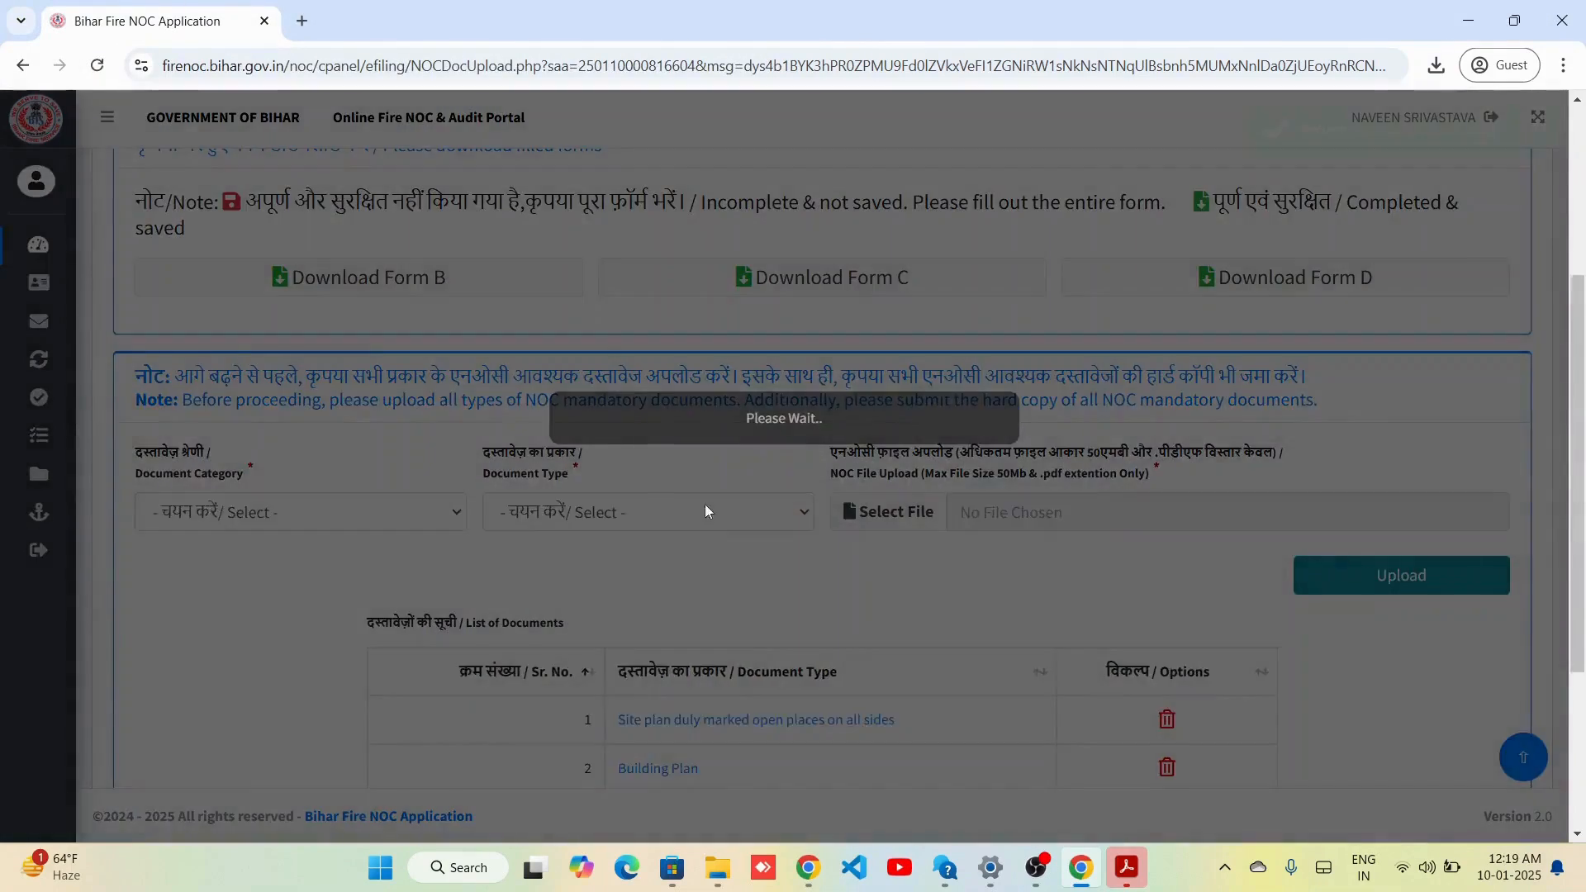
# Upload dummy-pdf_2.pdf as the Terrace plans document.
pyautogui.click(314, 512)
pyautogui.click(346, 572)
pyautogui.click(636, 520)
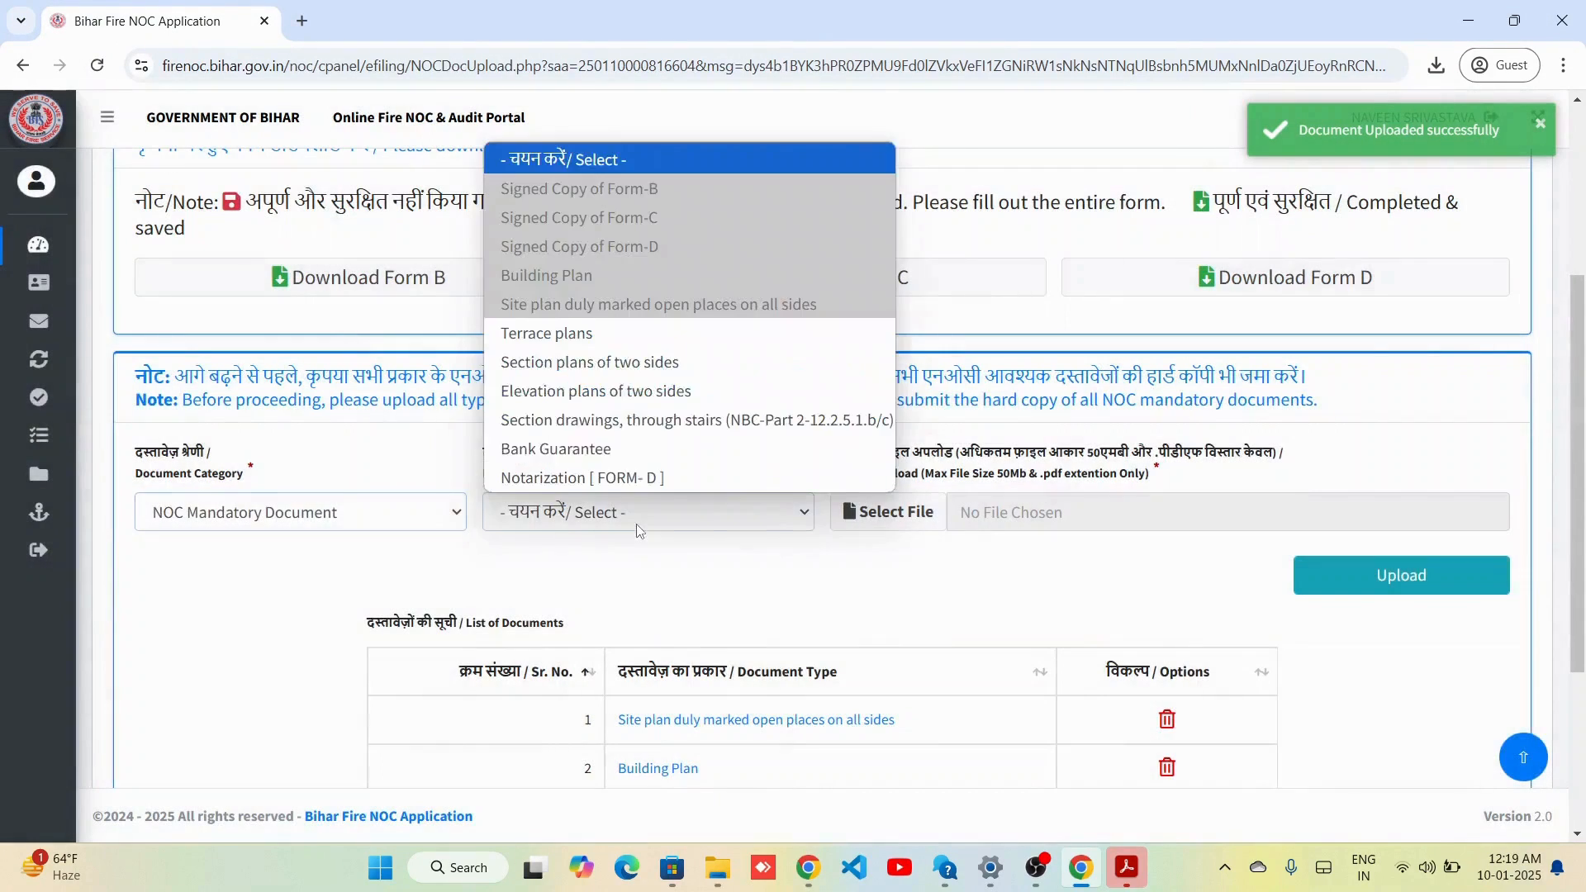
pyautogui.click(693, 333)
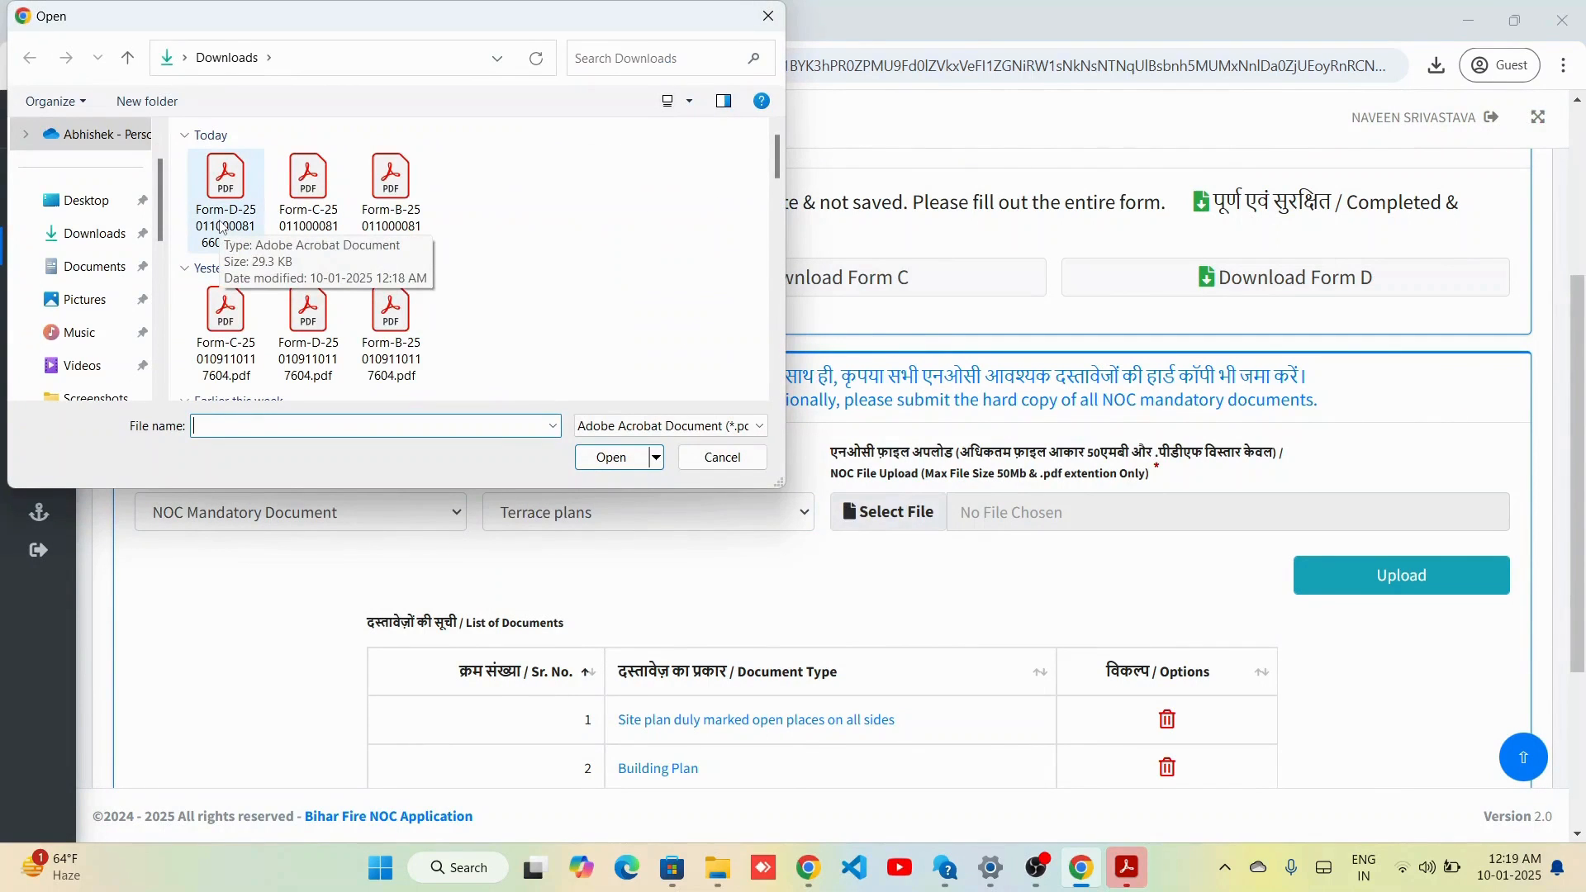
pyautogui.click(313, 241)
pyautogui.press('d')
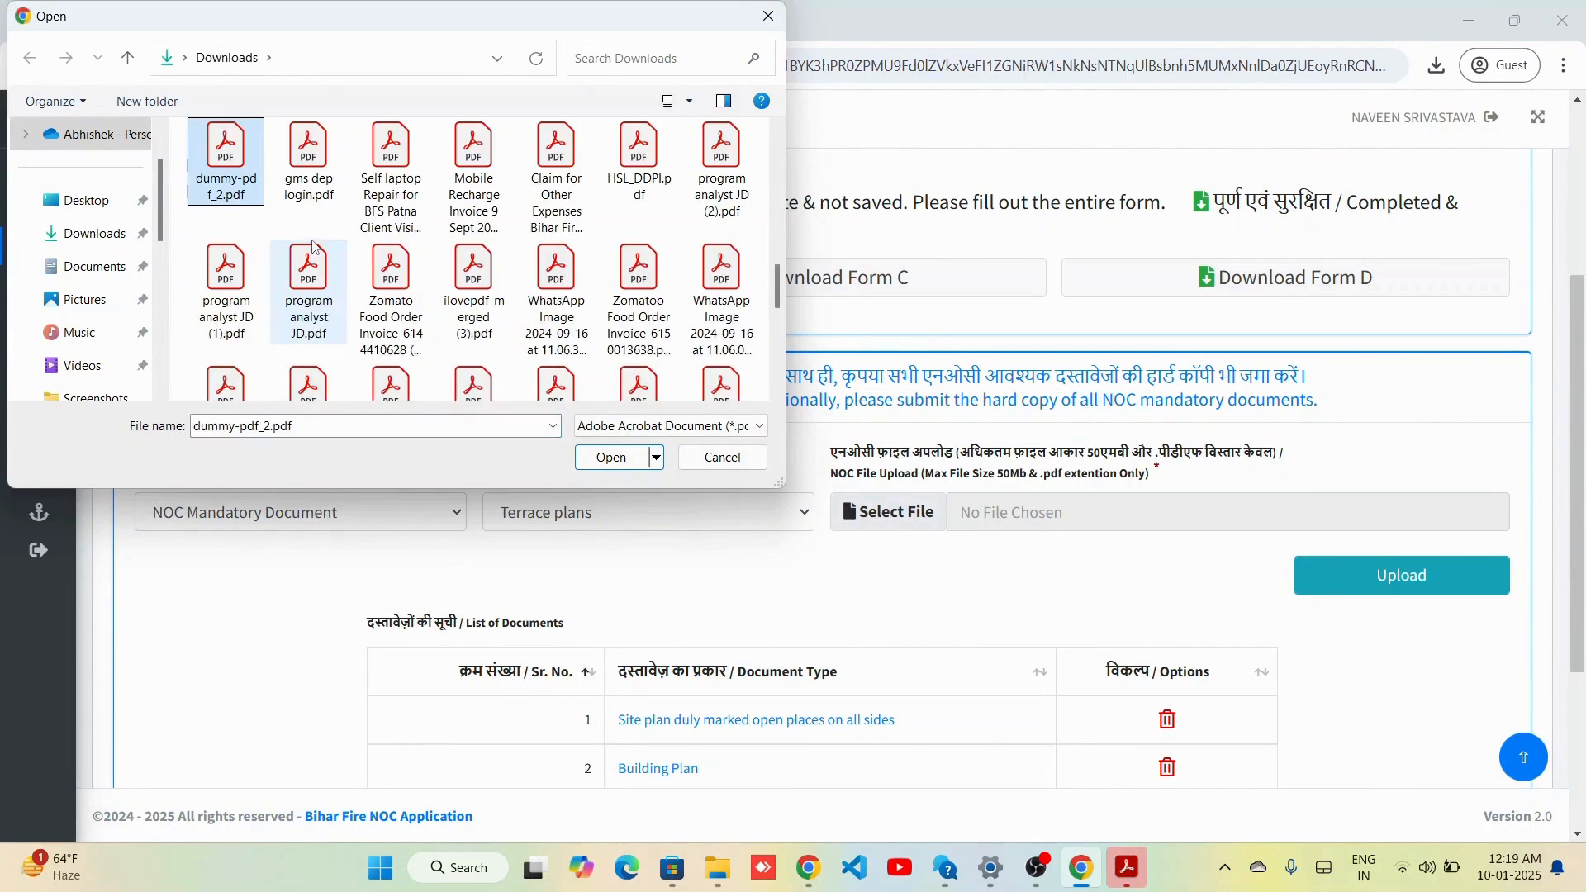
pyautogui.press('Return')
pyautogui.click(1309, 576)
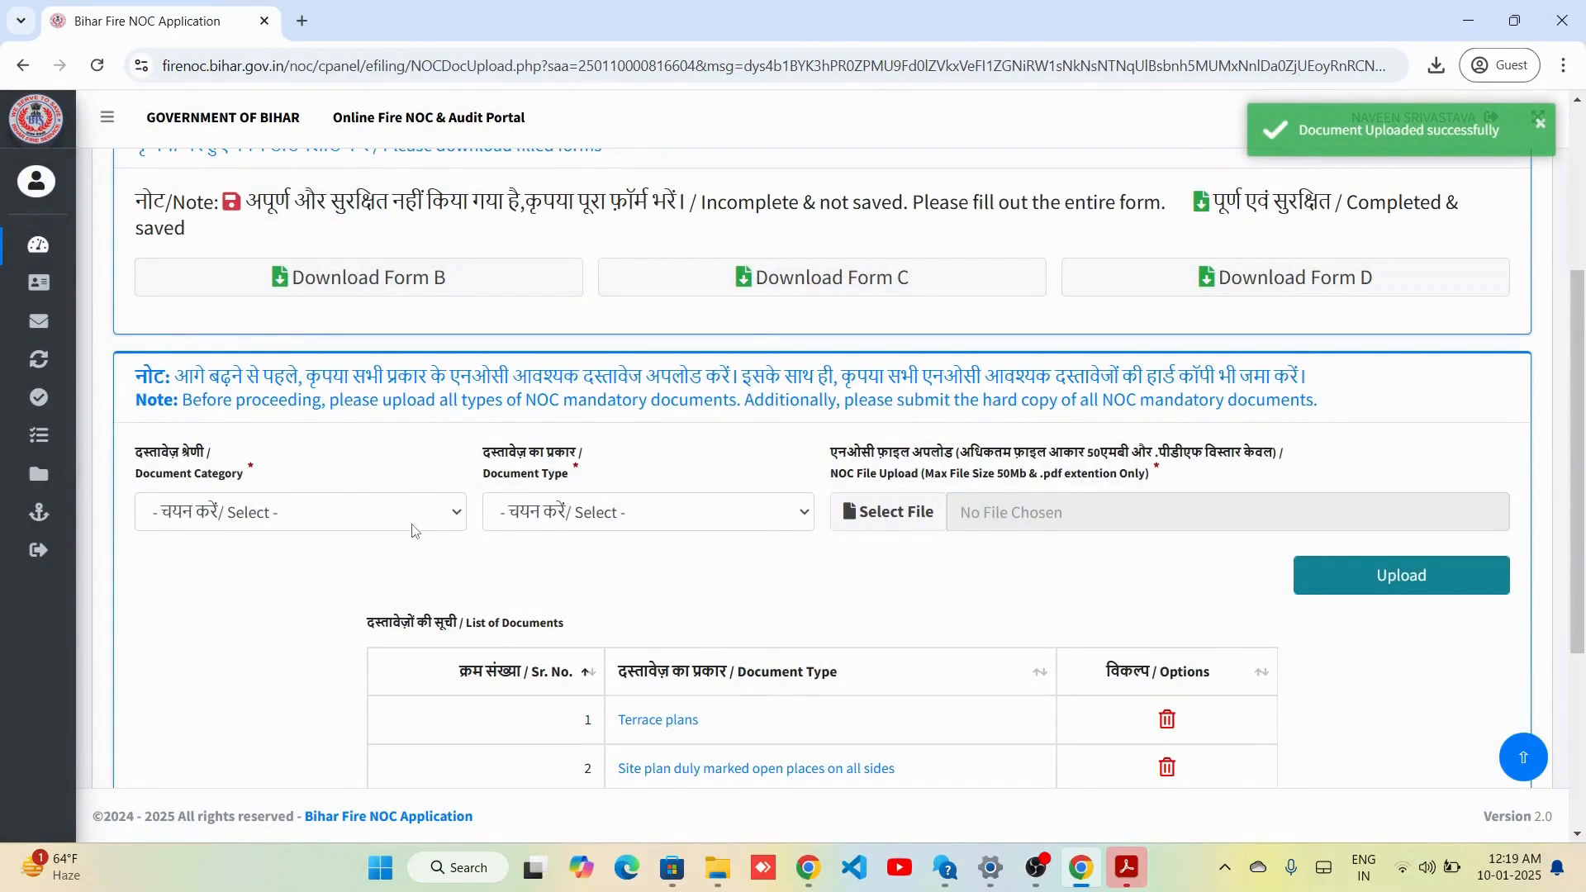
# Upload dummy-pdf_2.pdf as the Section plans of two sides document.
pyautogui.click(415, 530)
pyautogui.click(340, 573)
pyautogui.click(598, 510)
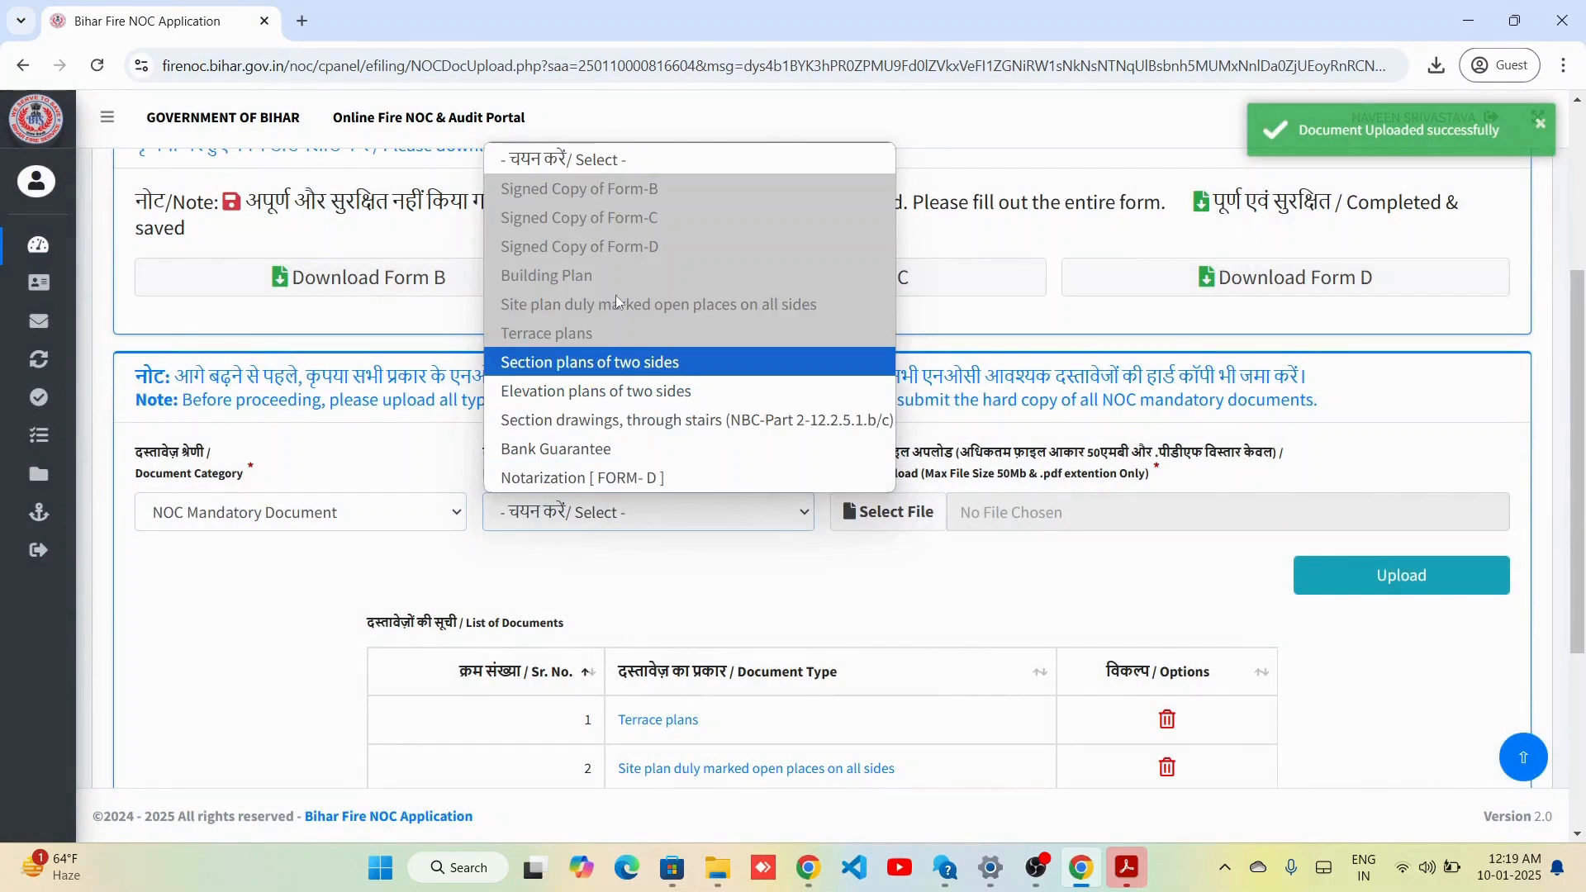
pyautogui.click(637, 369)
pyautogui.click(902, 524)
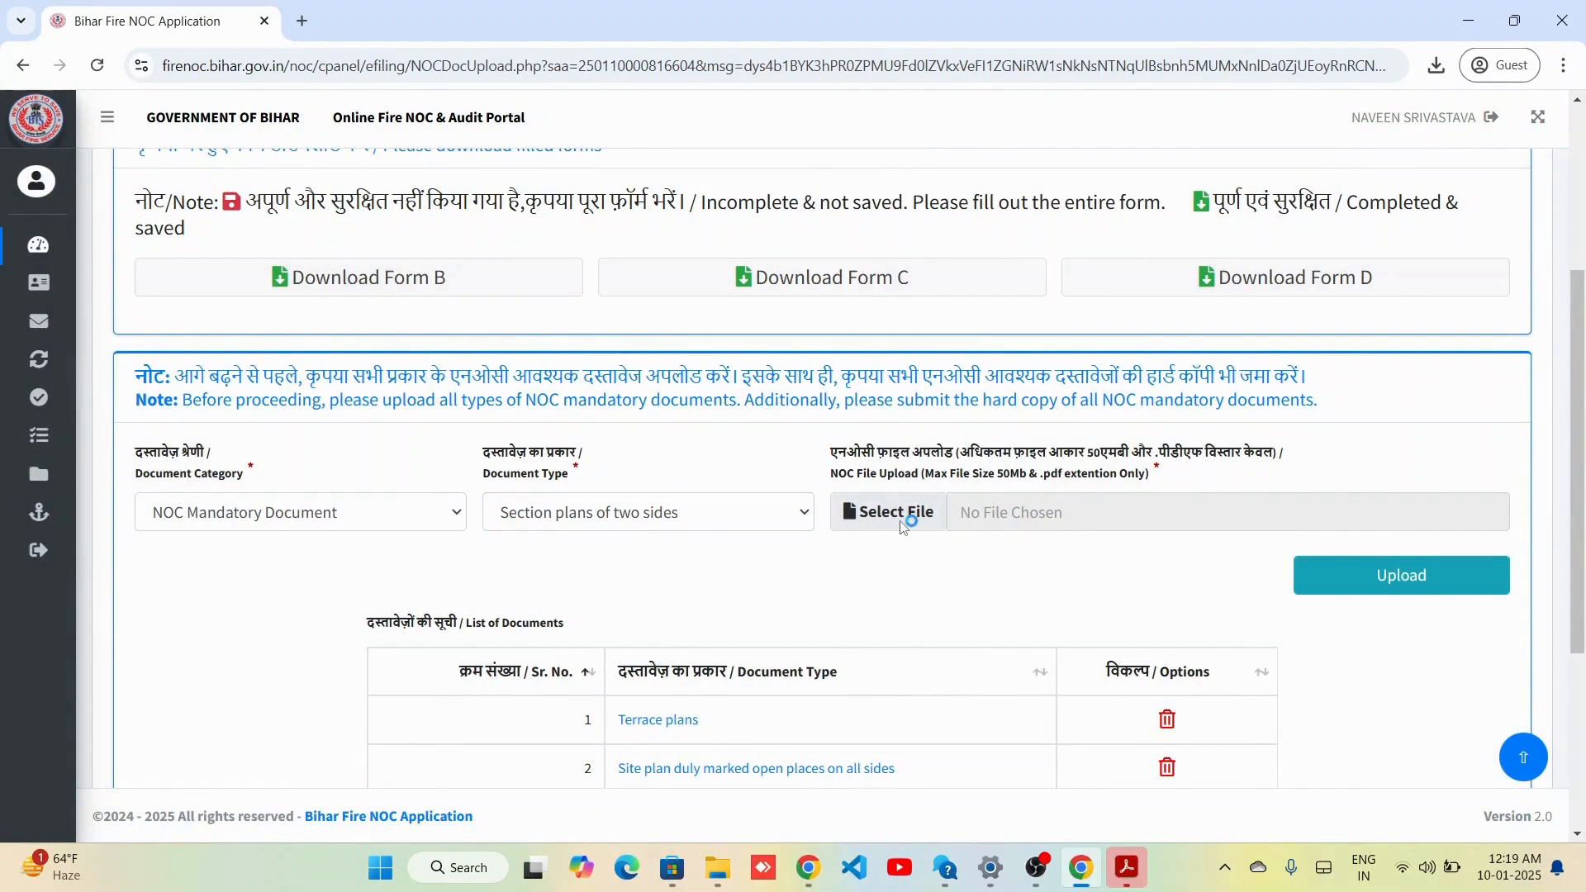
pyautogui.click(231, 208)
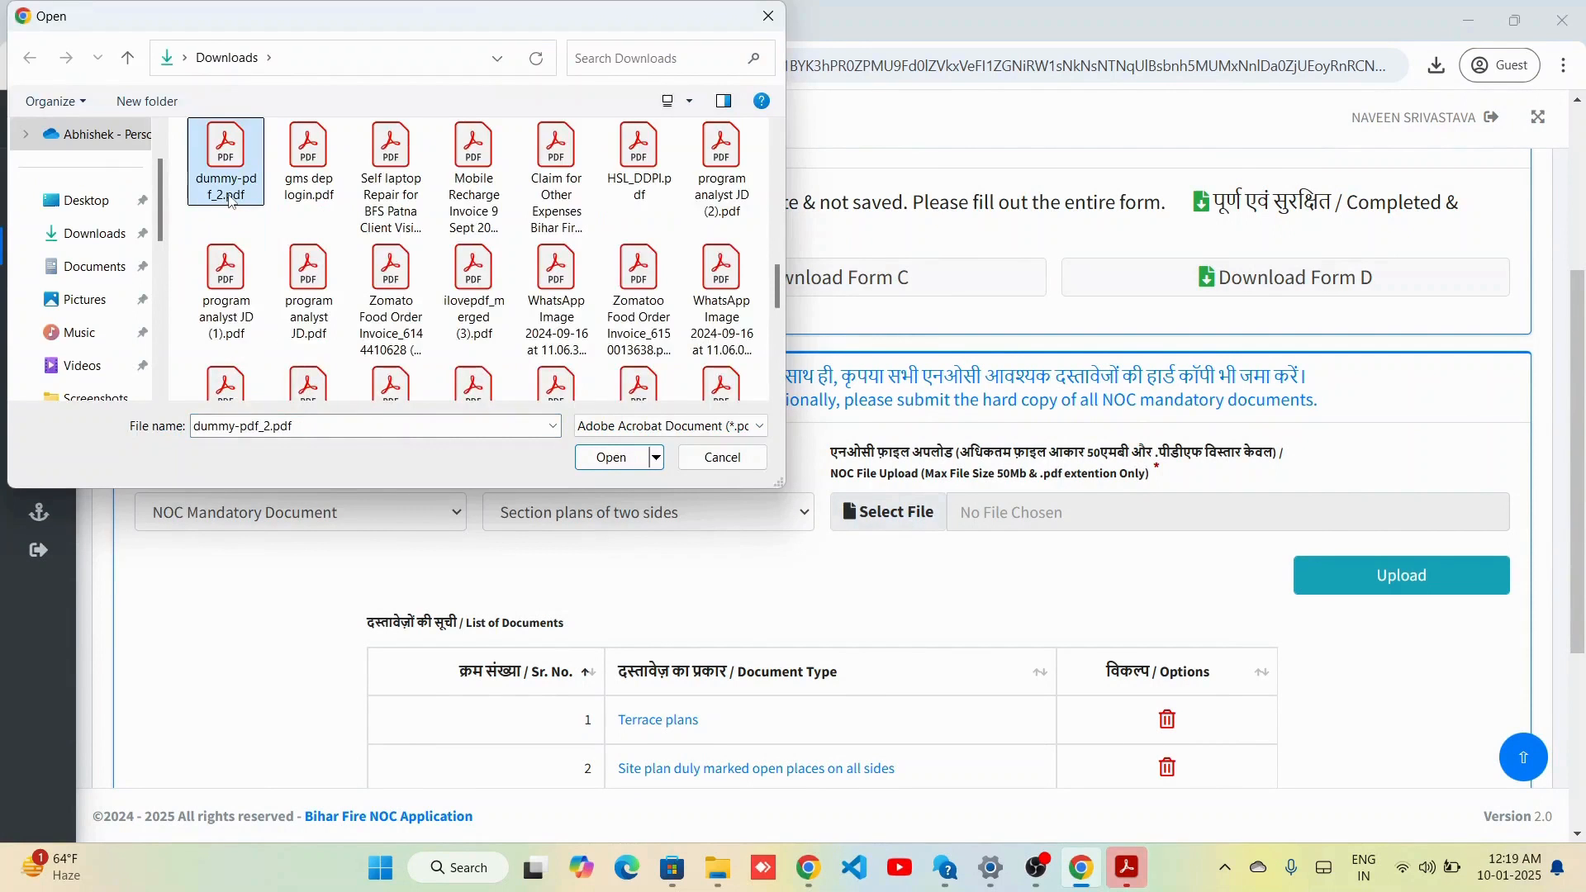
pyautogui.doubleClick(231, 201)
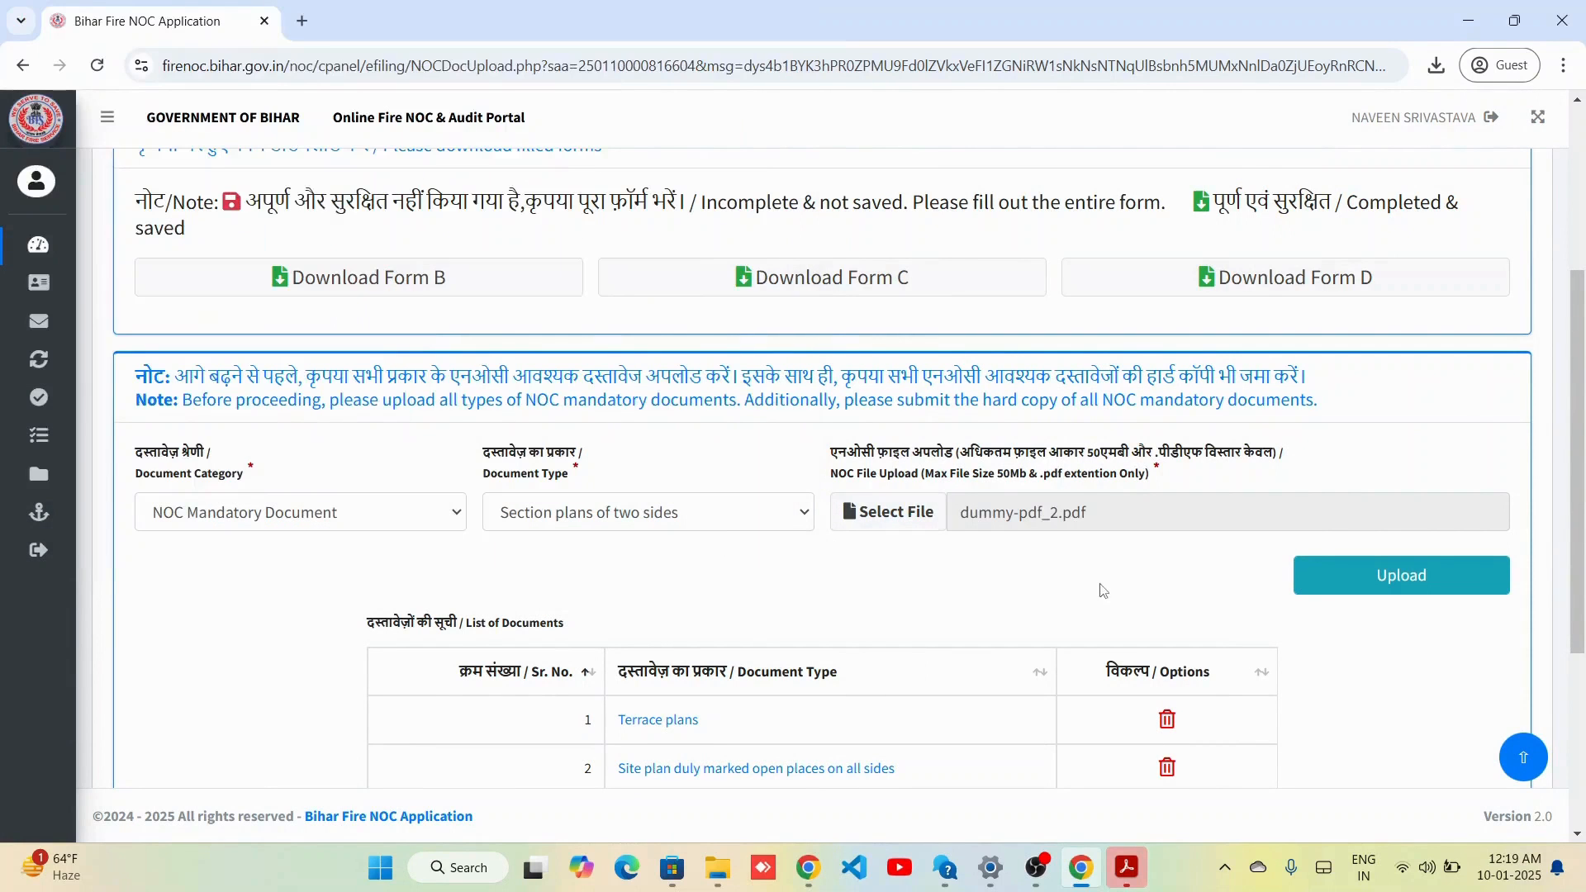
pyautogui.click(1338, 588)
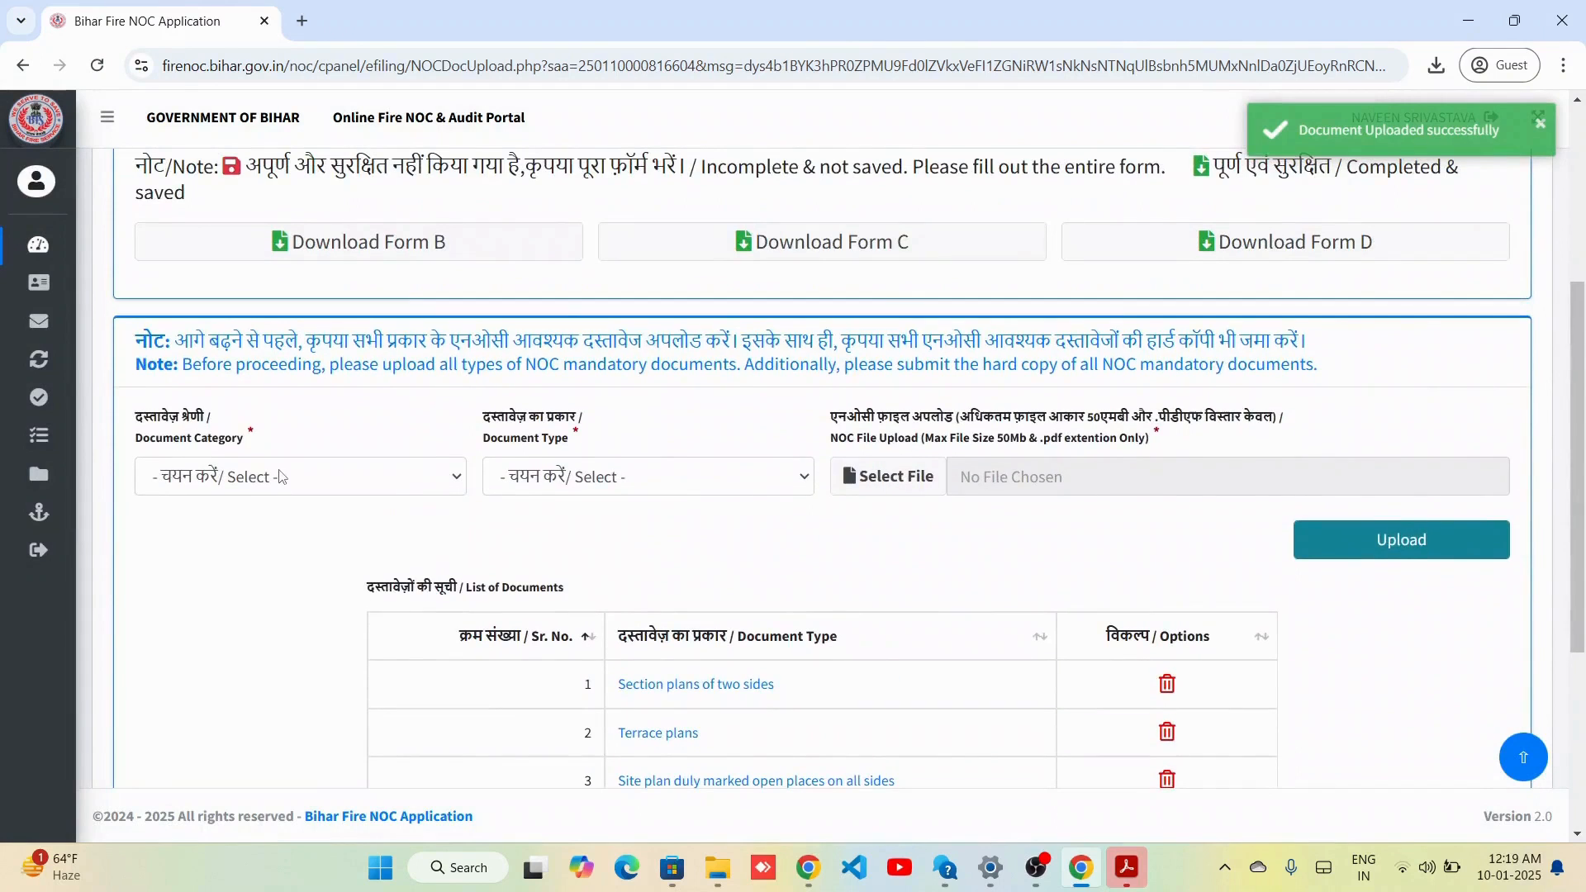
# Upload dummy-pdf_2.pdf as the Elevation plans of two sides document.
pyautogui.click(281, 478)
pyautogui.click(248, 538)
pyautogui.click(628, 477)
pyautogui.click(652, 340)
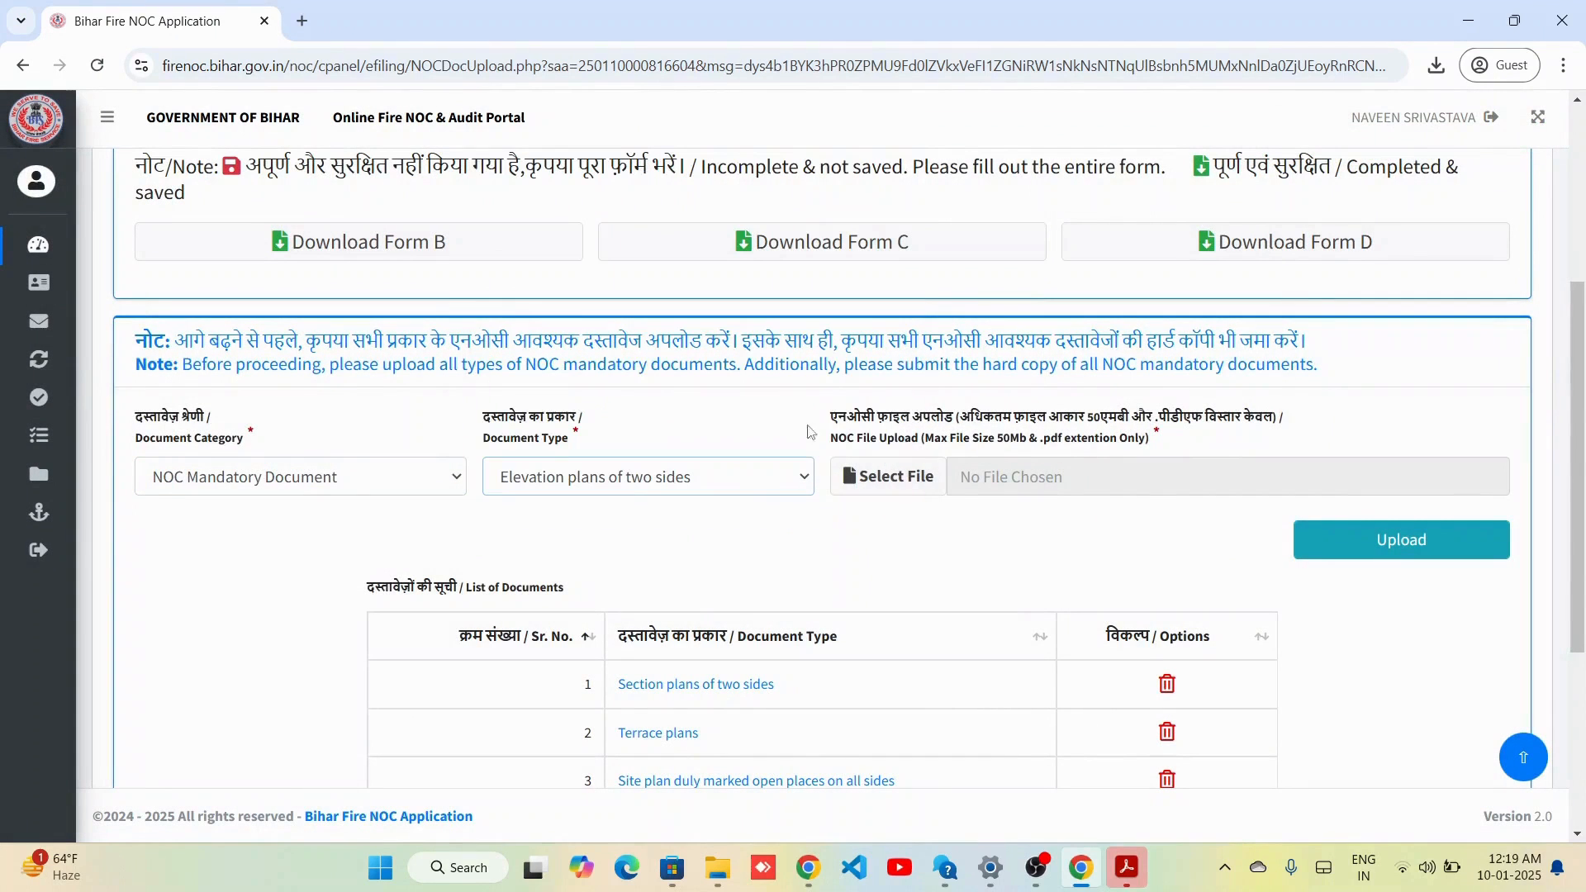
pyautogui.click(888, 477)
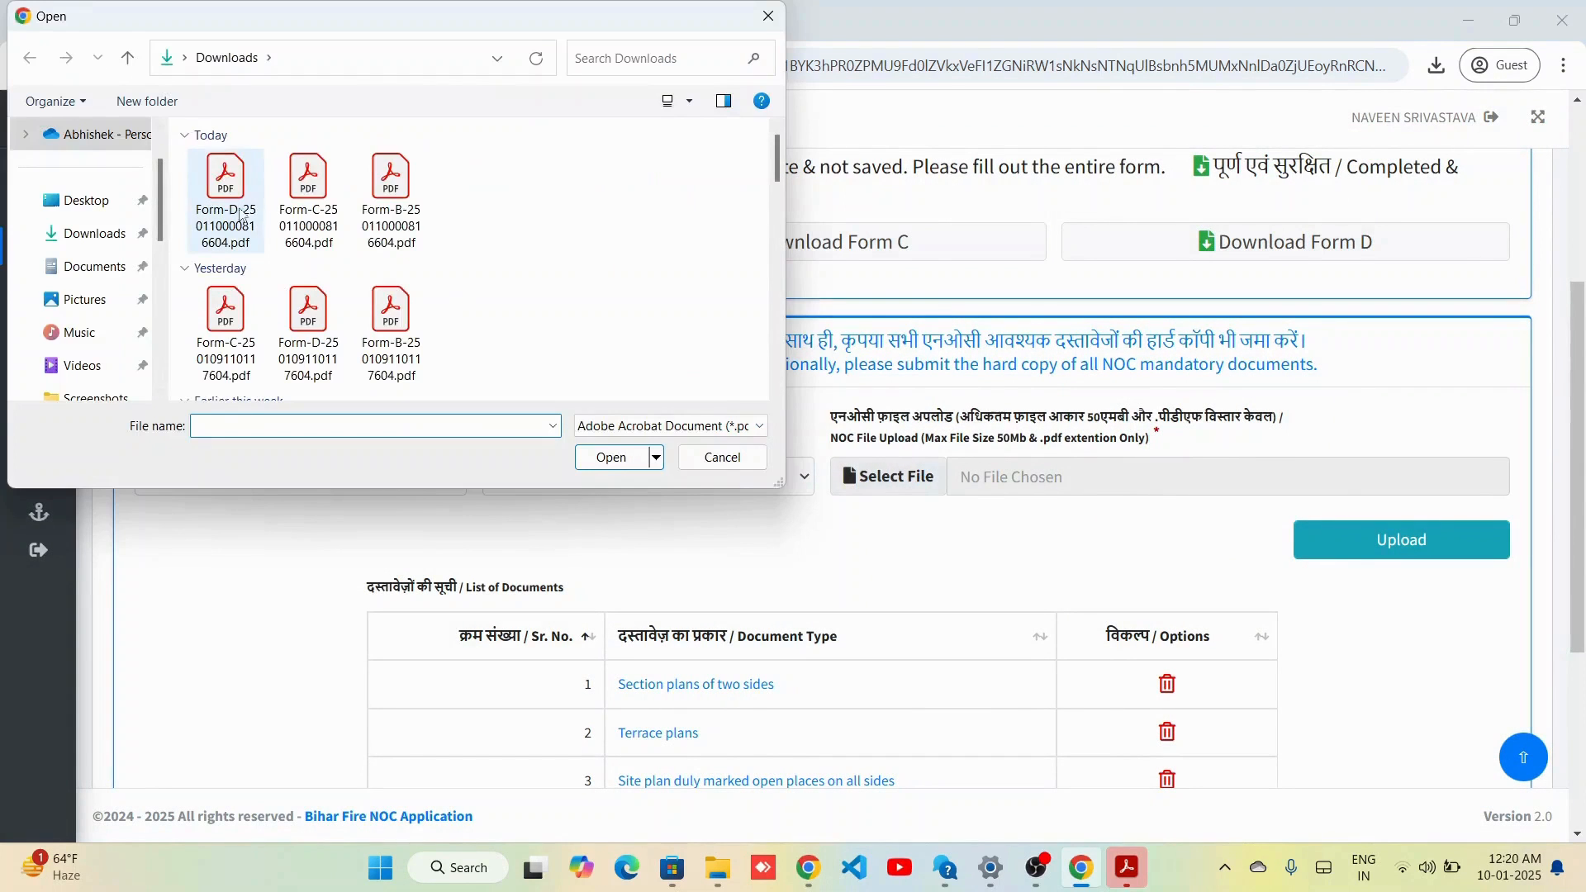
pyautogui.click(242, 218)
pyautogui.scroll(-10, 240, 216)
pyautogui.click(236, 211)
pyautogui.click(611, 457)
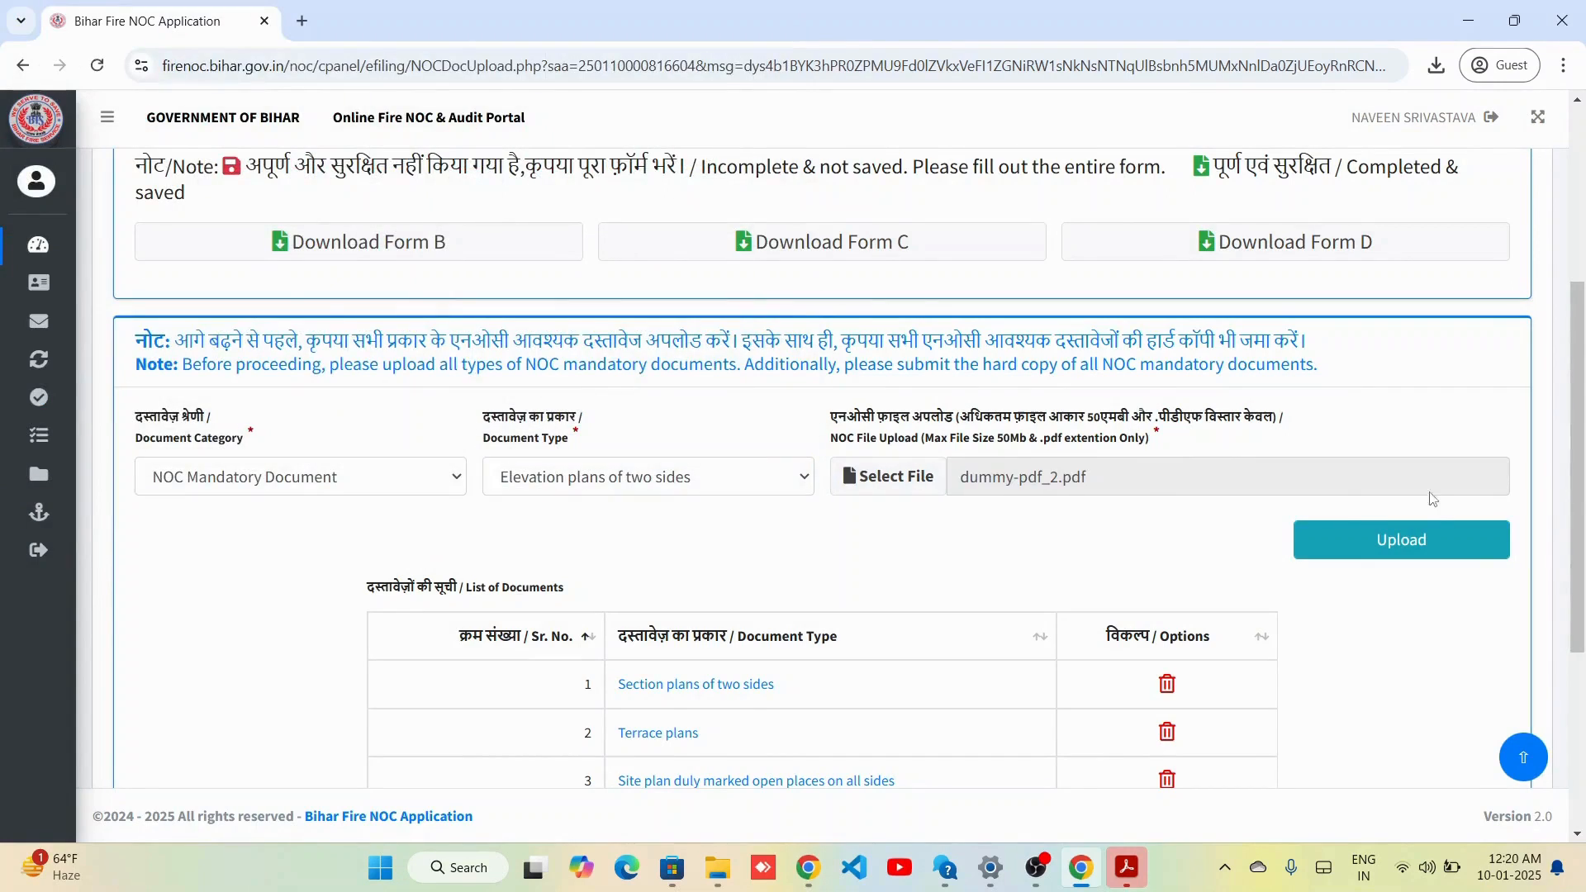
pyautogui.click(1401, 539)
# Upload dummy-pdf_2.pdf as the through-stairs section drawings document.
pyautogui.click(279, 487)
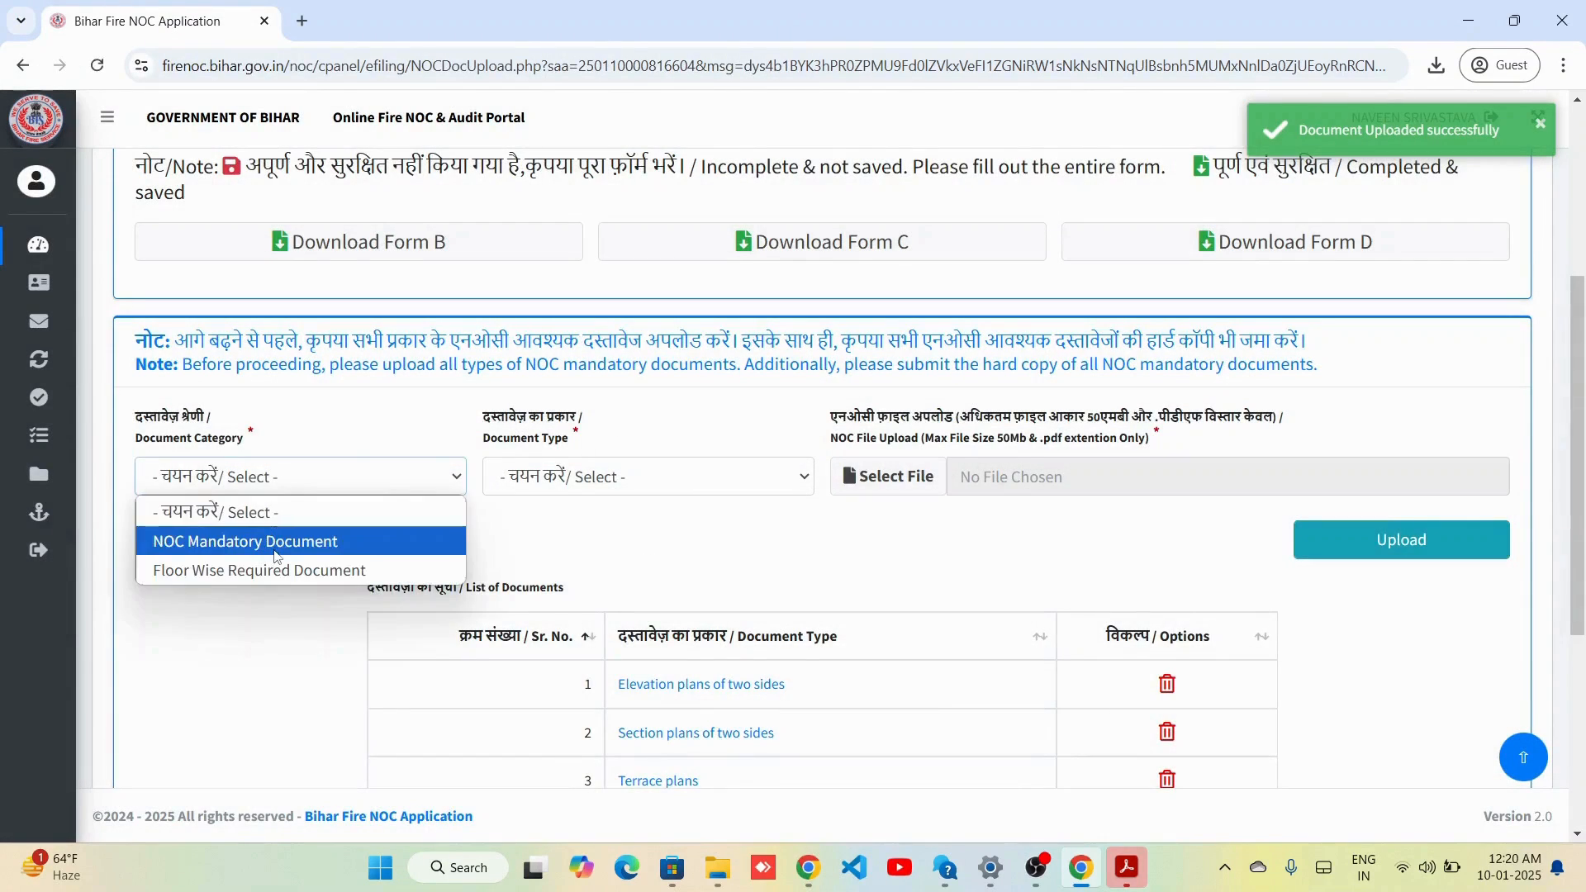
pyautogui.click(275, 541)
pyautogui.click(648, 476)
pyautogui.click(578, 387)
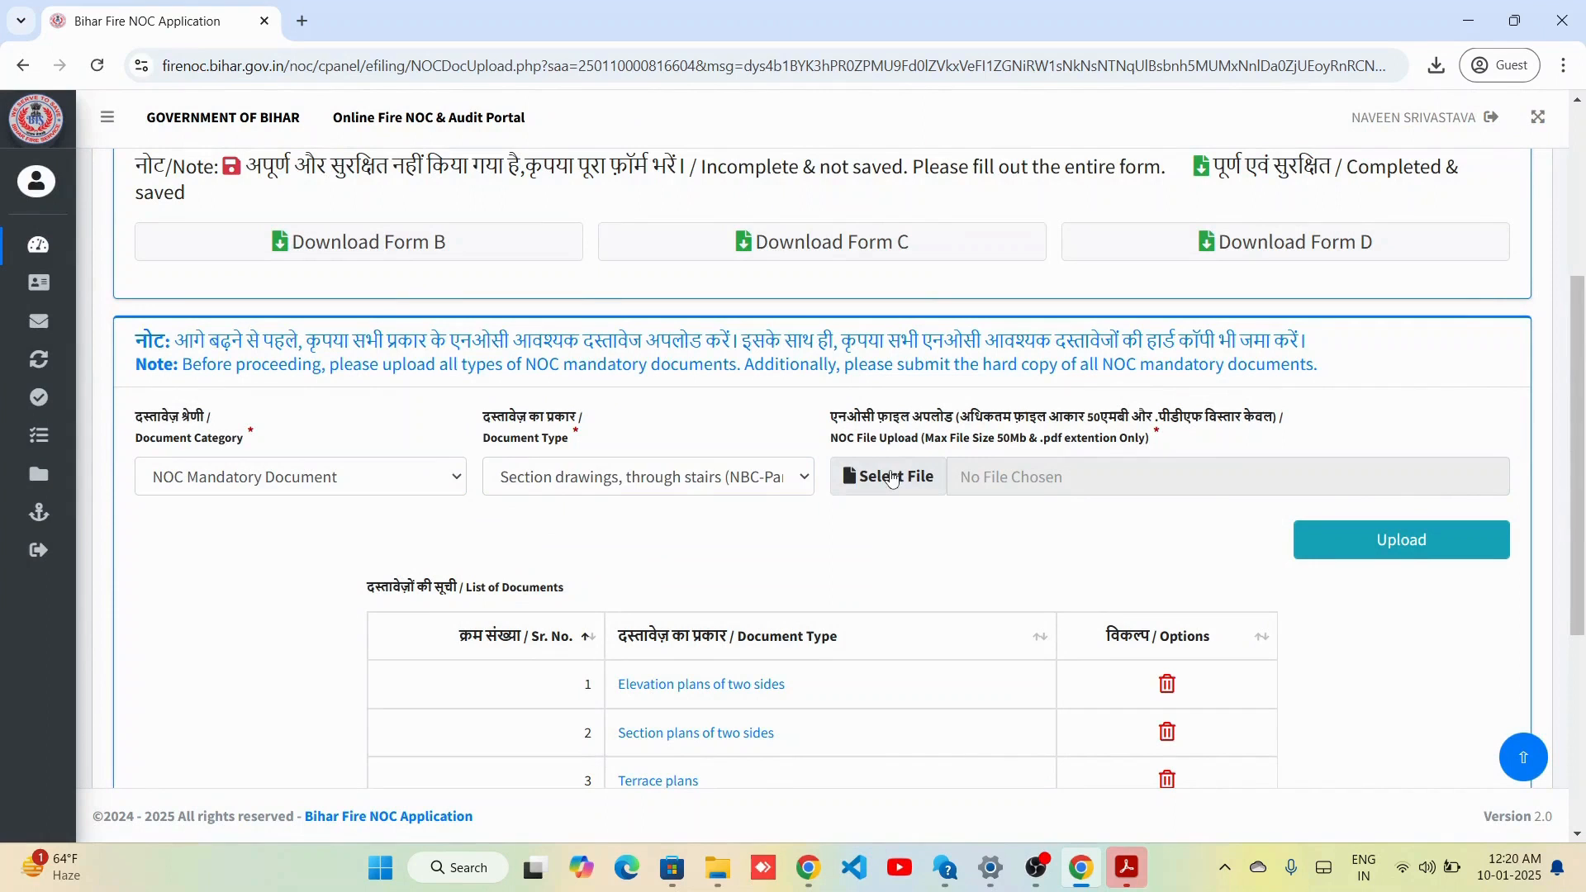
pyautogui.click(236, 223)
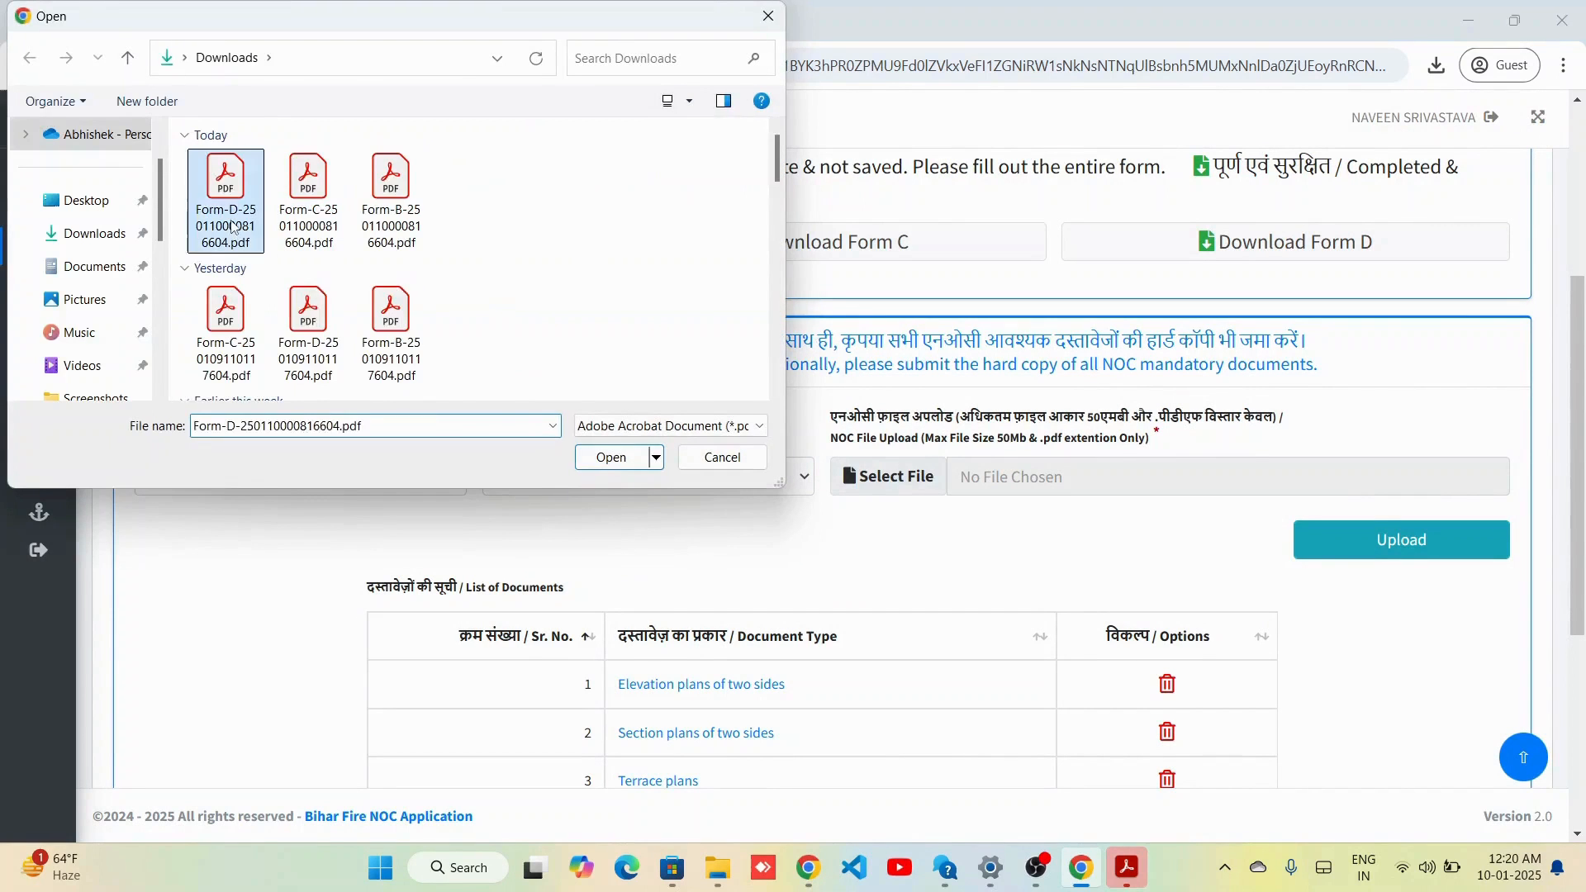
pyautogui.press('d')
pyautogui.click(612, 456)
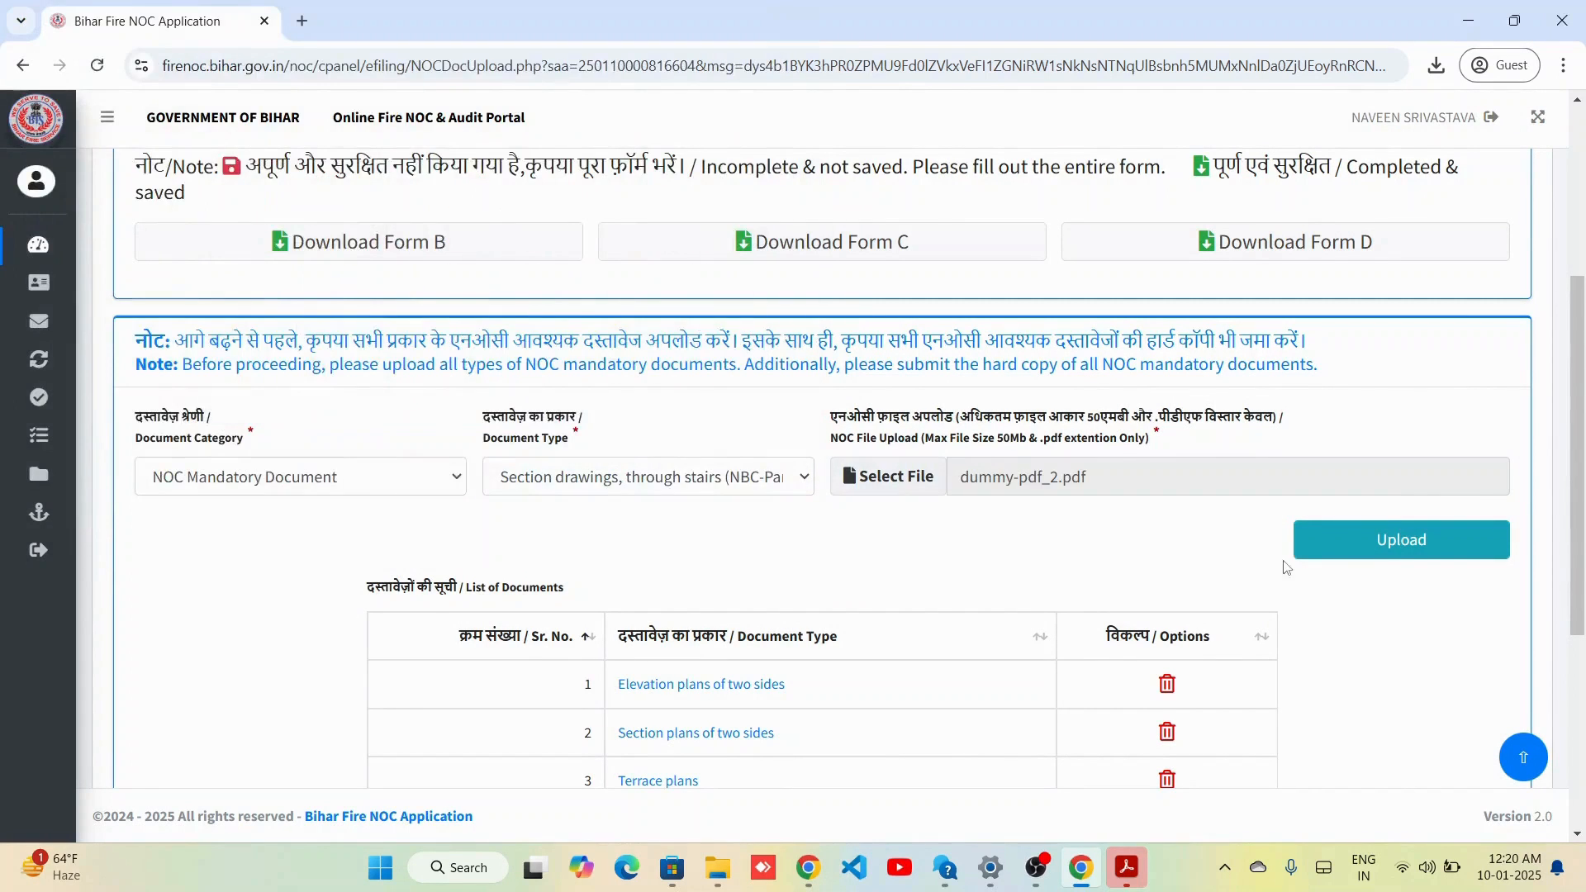
pyautogui.click(1401, 539)
# Upload dummy-pdf_2.pdf as the Bank Guarantee document.
pyautogui.click(369, 489)
pyautogui.click(275, 538)
pyautogui.click(546, 477)
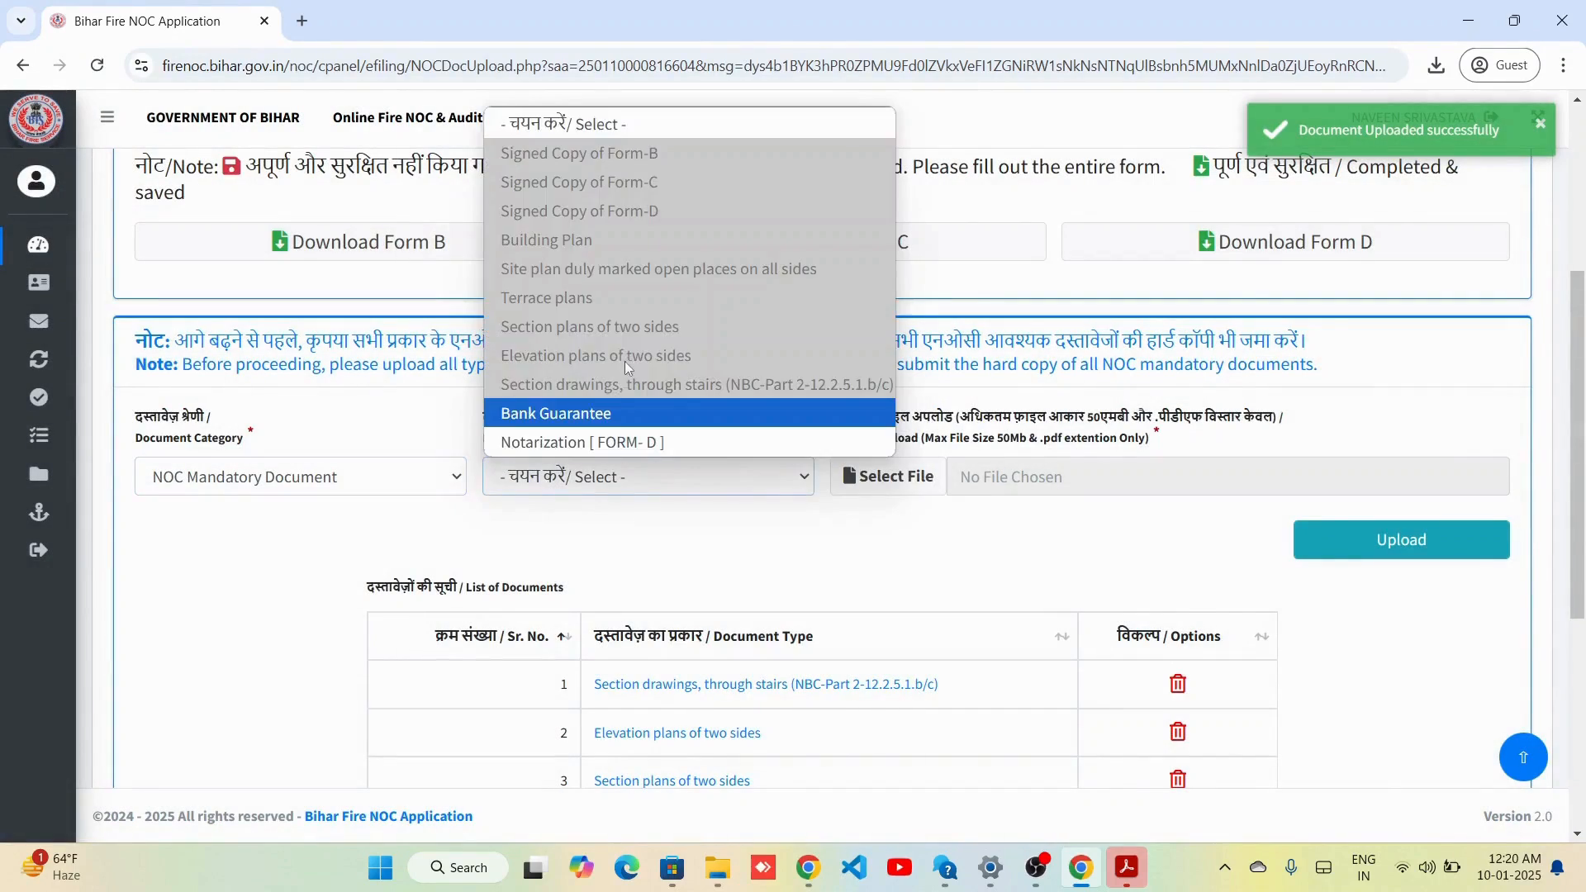
pyautogui.click(621, 413)
pyautogui.click(888, 476)
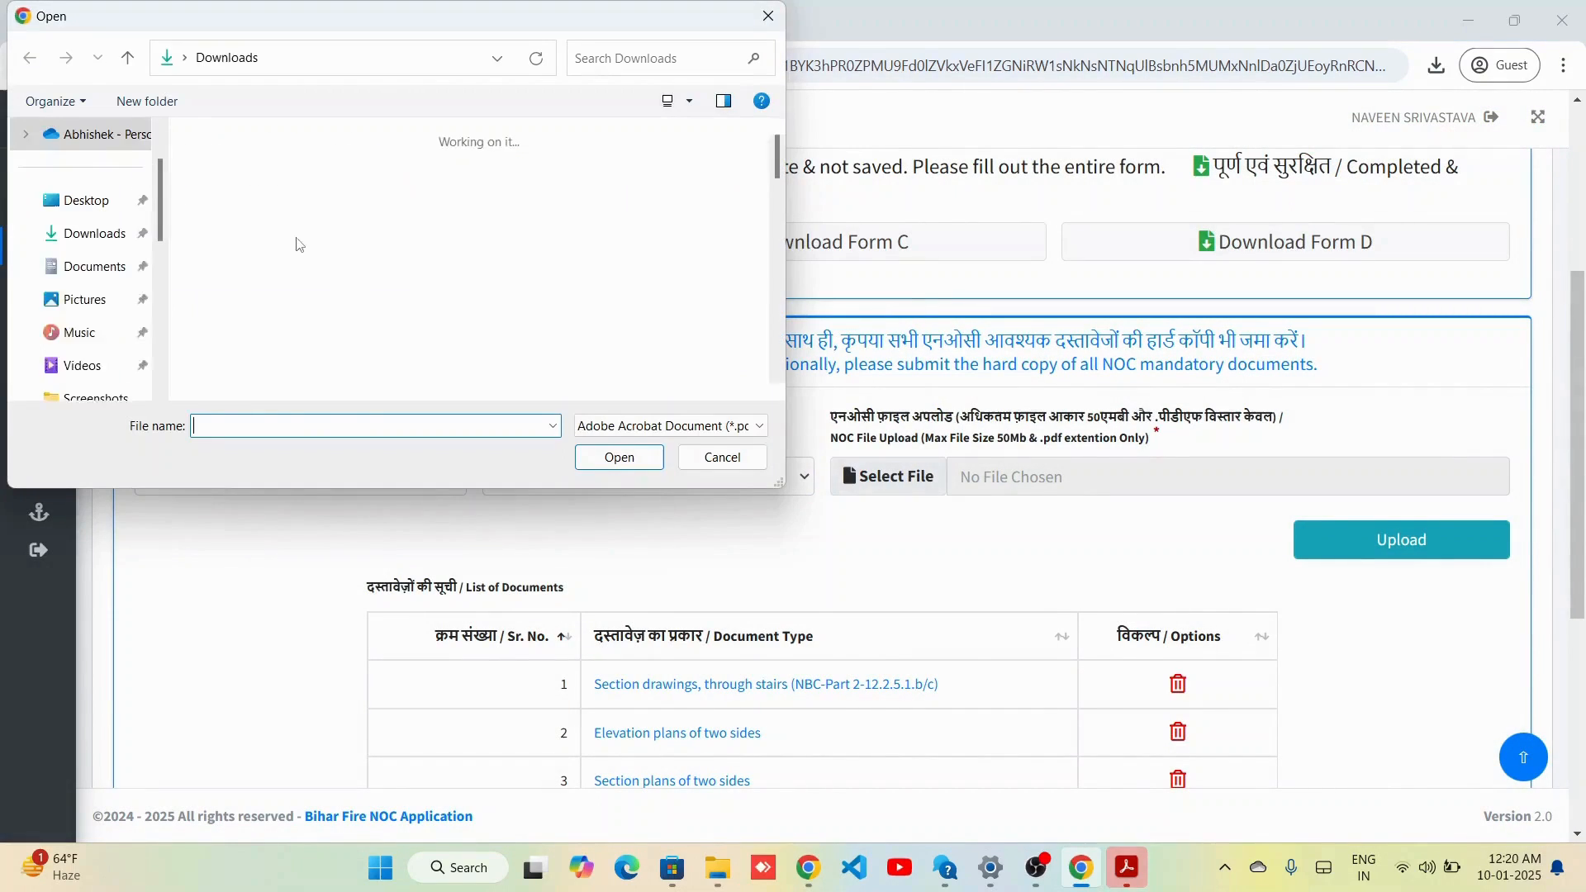
pyautogui.click(226, 194)
pyautogui.press('d')
pyautogui.click(620, 457)
pyautogui.click(1359, 534)
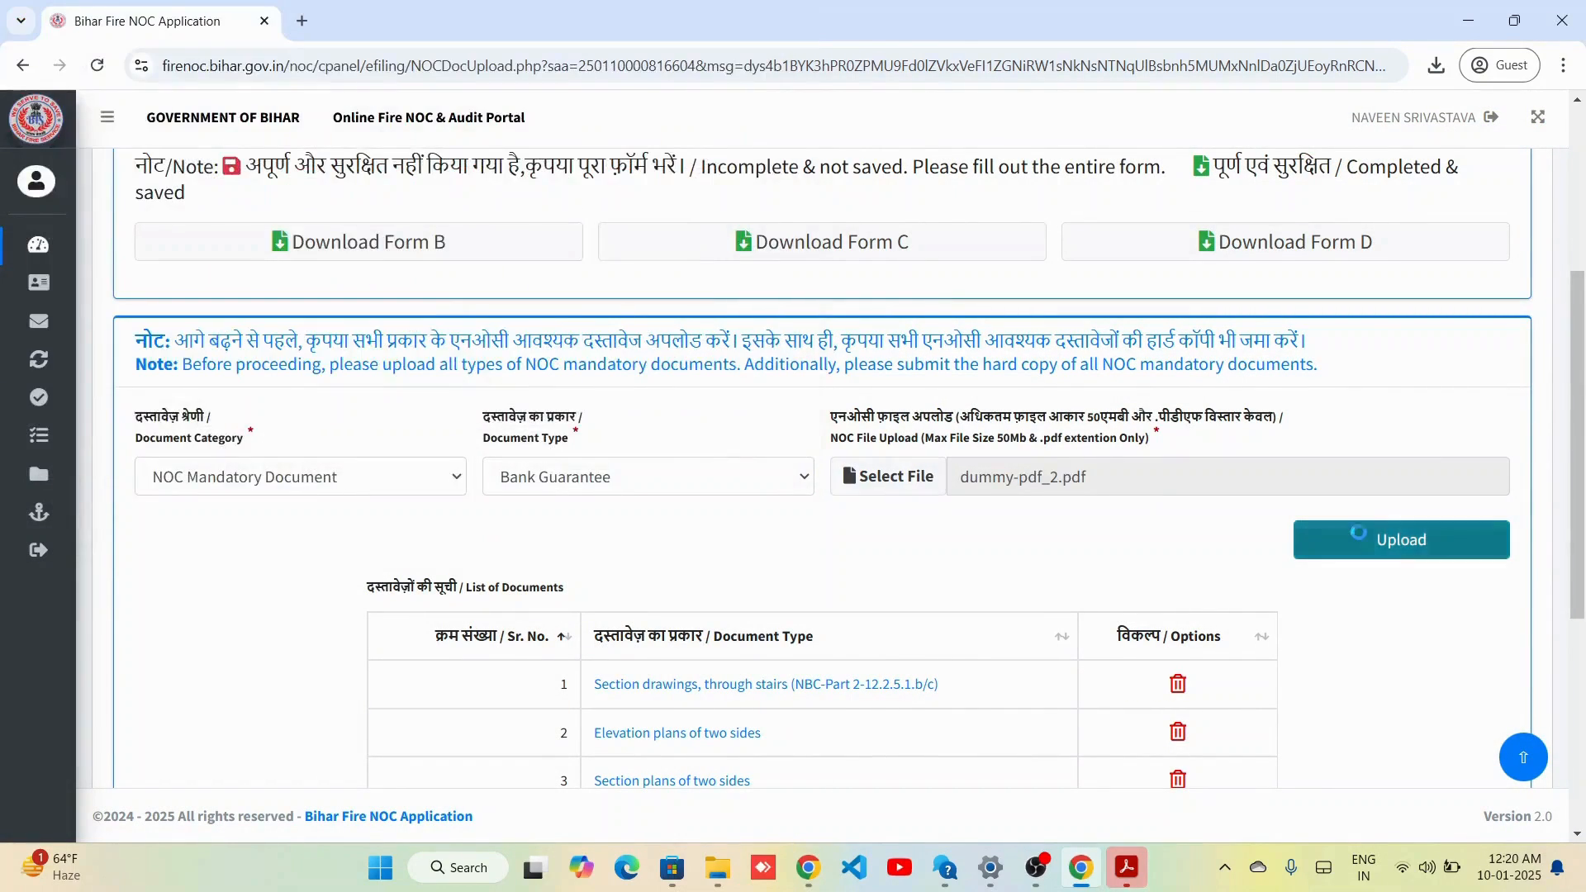
# Upload dummy-pdf_2.pdf as Notarization [ FORM- D ], then view the uploaded Signed Copy of Form-B.
pyautogui.click(385, 490)
pyautogui.click(275, 541)
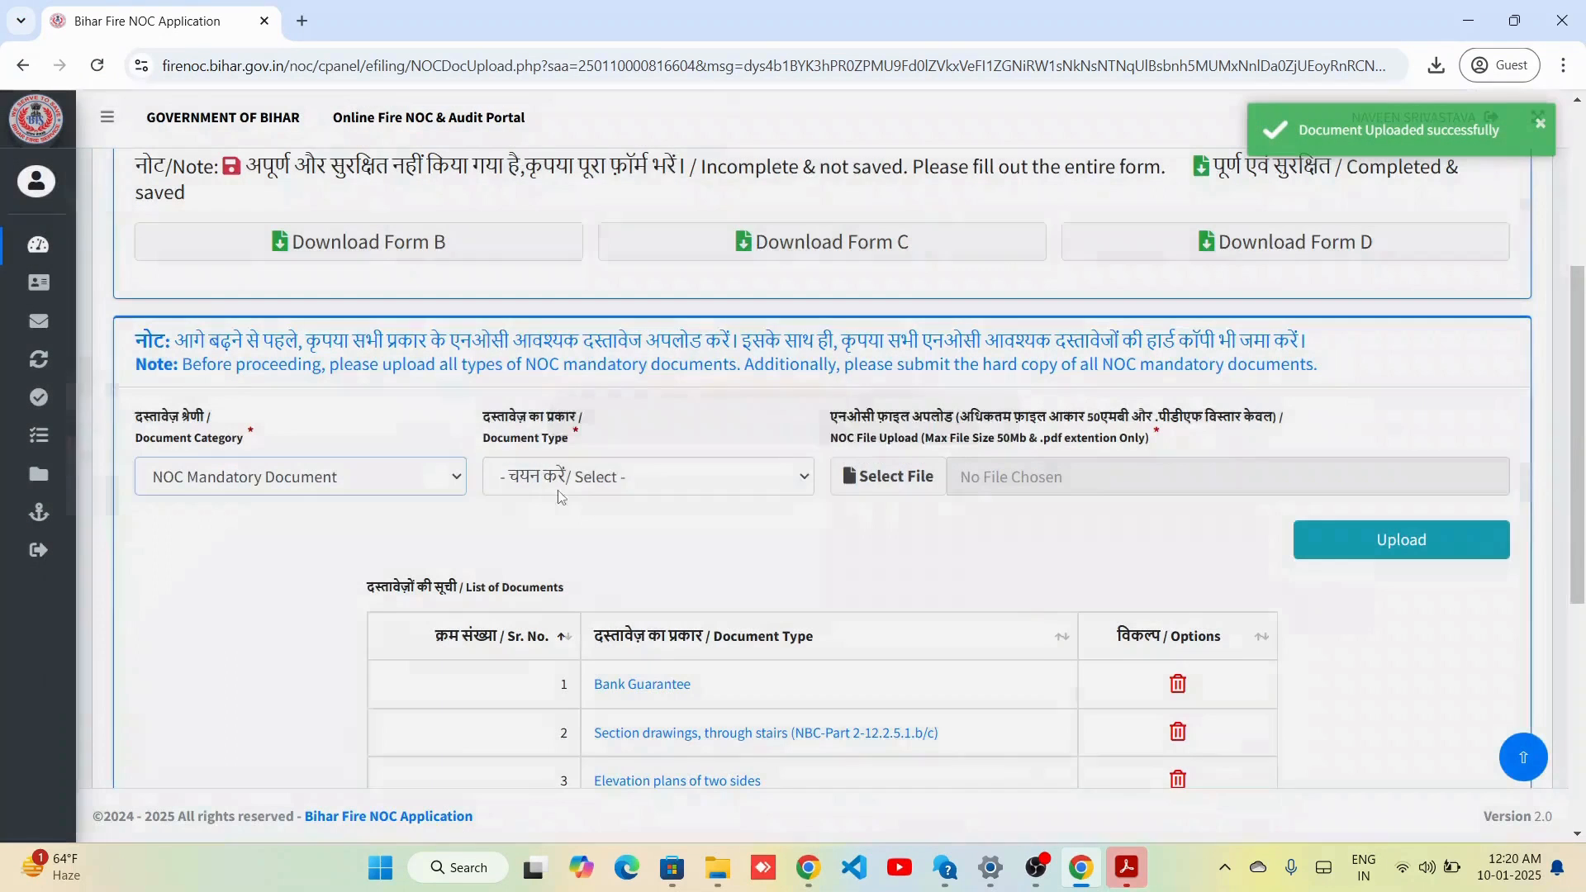
pyautogui.click(572, 477)
pyautogui.click(572, 450)
pyautogui.click(868, 475)
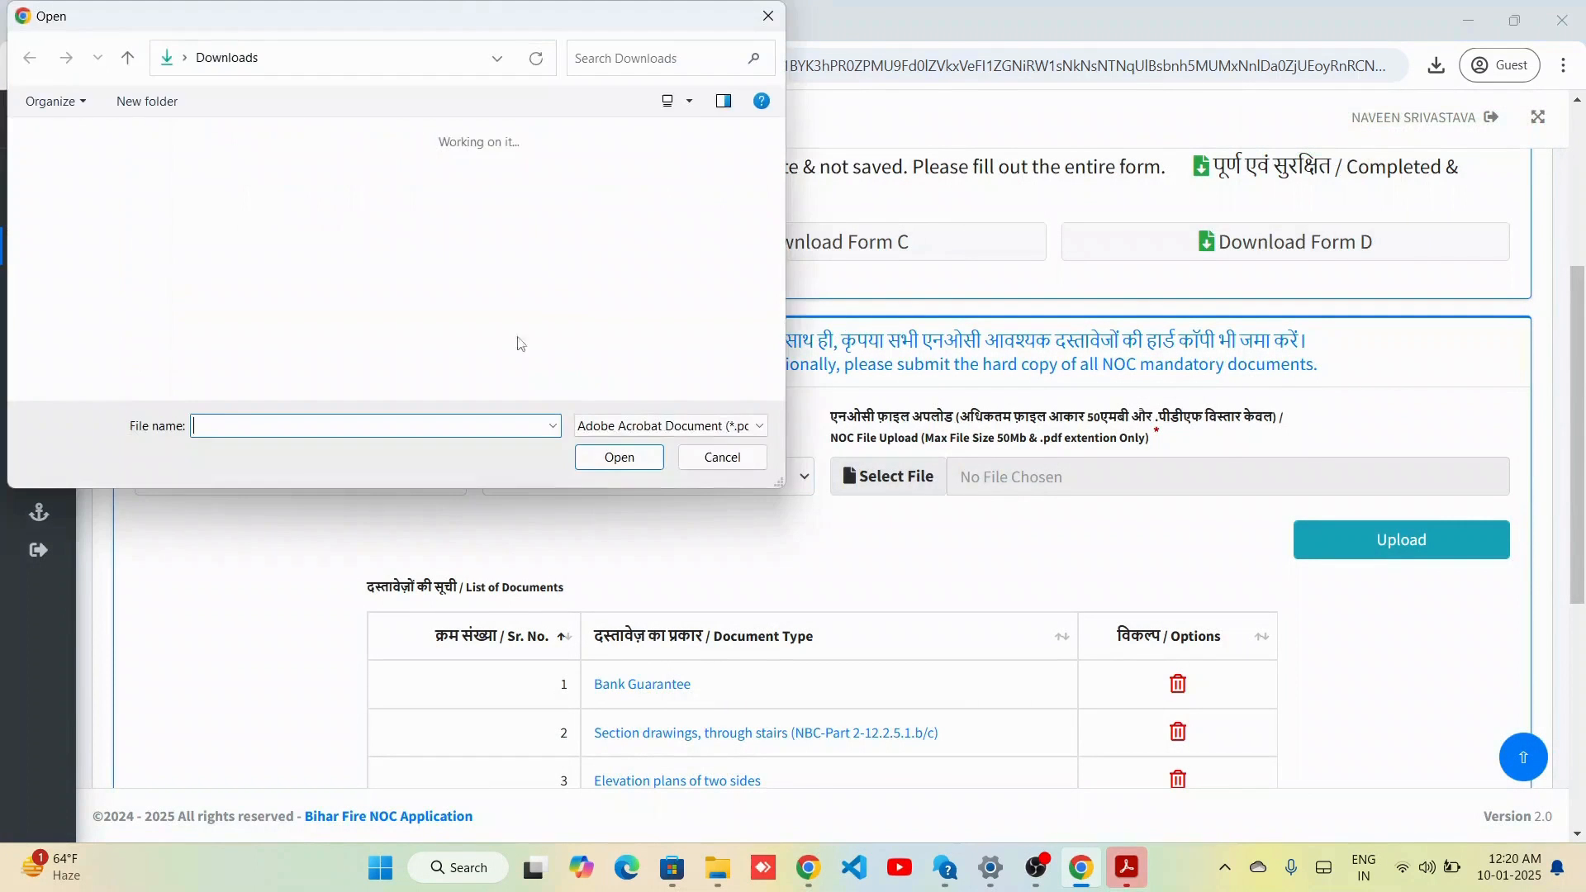
pyautogui.click(225, 205)
pyautogui.press('d')
pyautogui.click(615, 457)
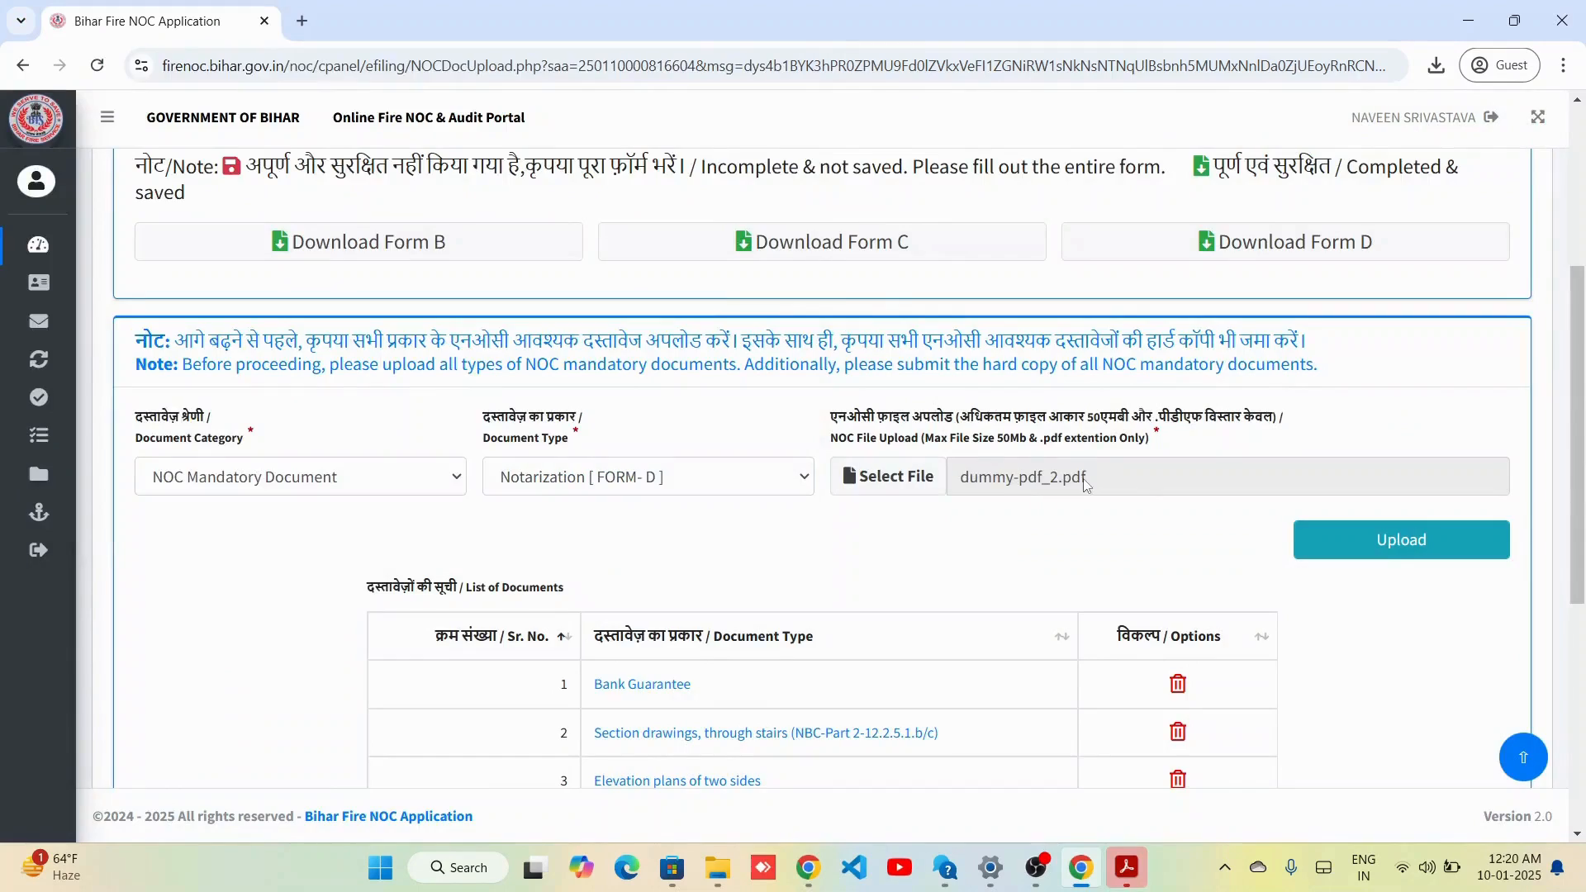
pyautogui.click(1354, 538)
pyautogui.scroll(-6, 1069, 584)
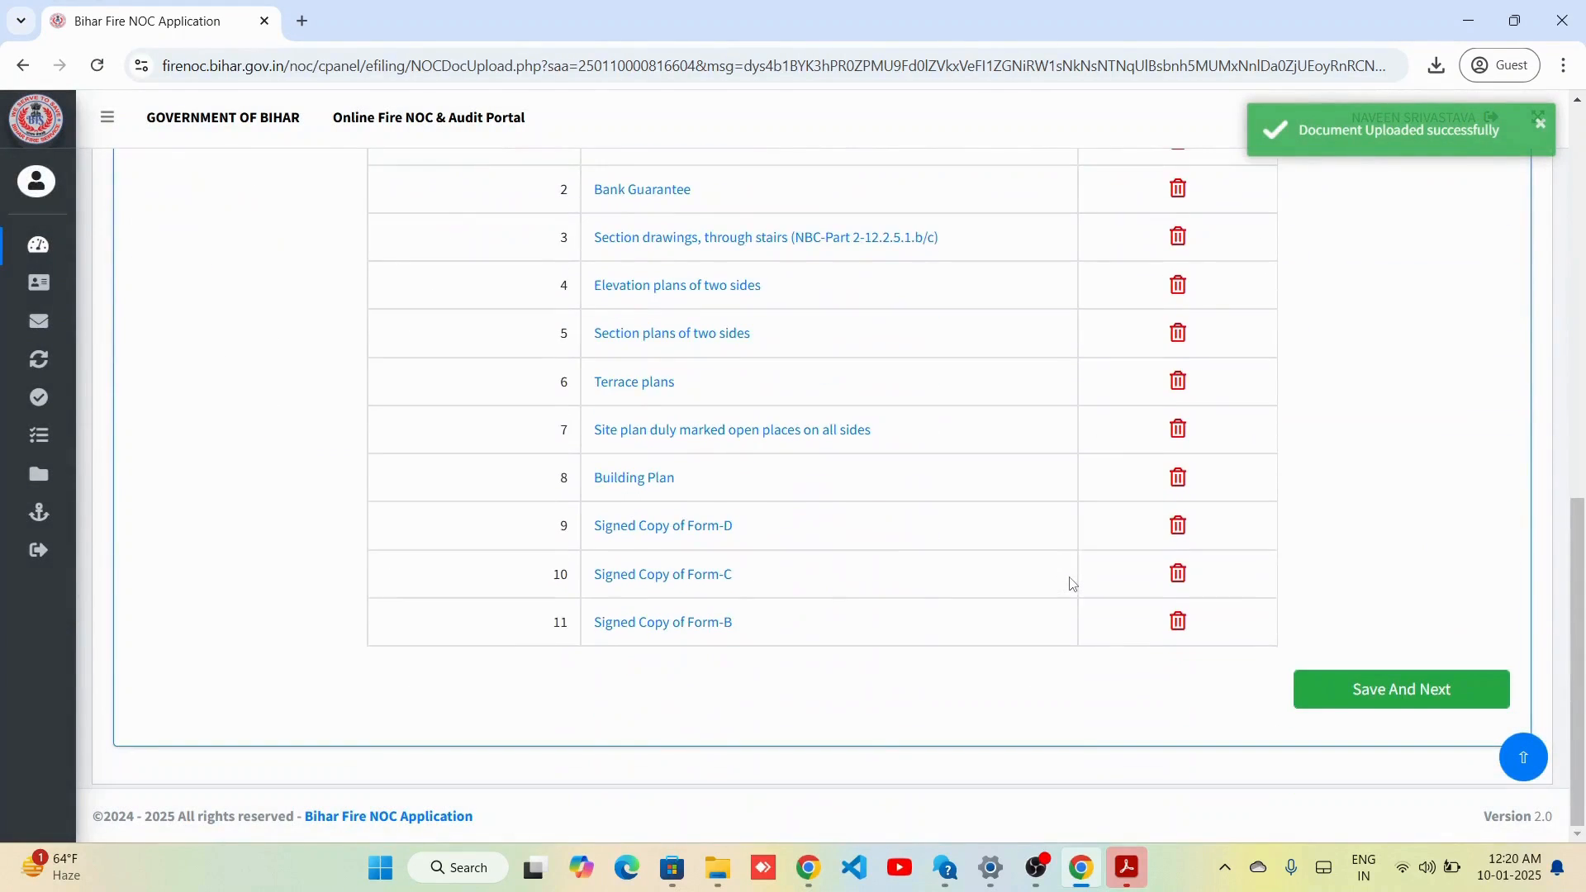
pyautogui.click(652, 621)
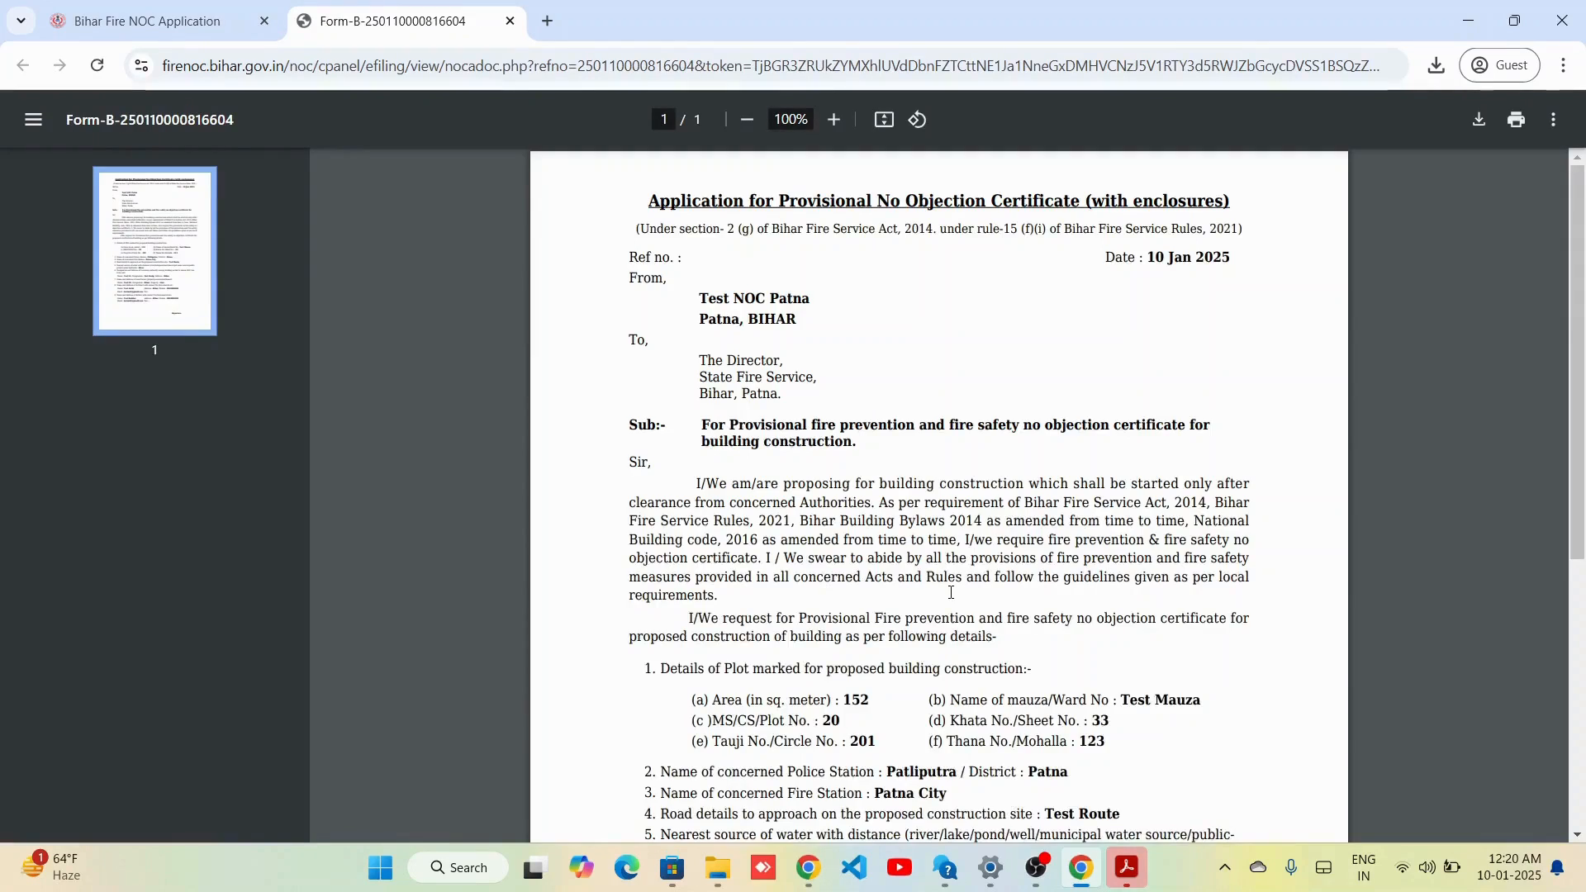
# Close the Form-B PDF, save and confirm the documents, and scroll to Total Payment 2.
pyautogui.scroll(-5, 950, 592)
pyautogui.scroll(6, 871, 380)
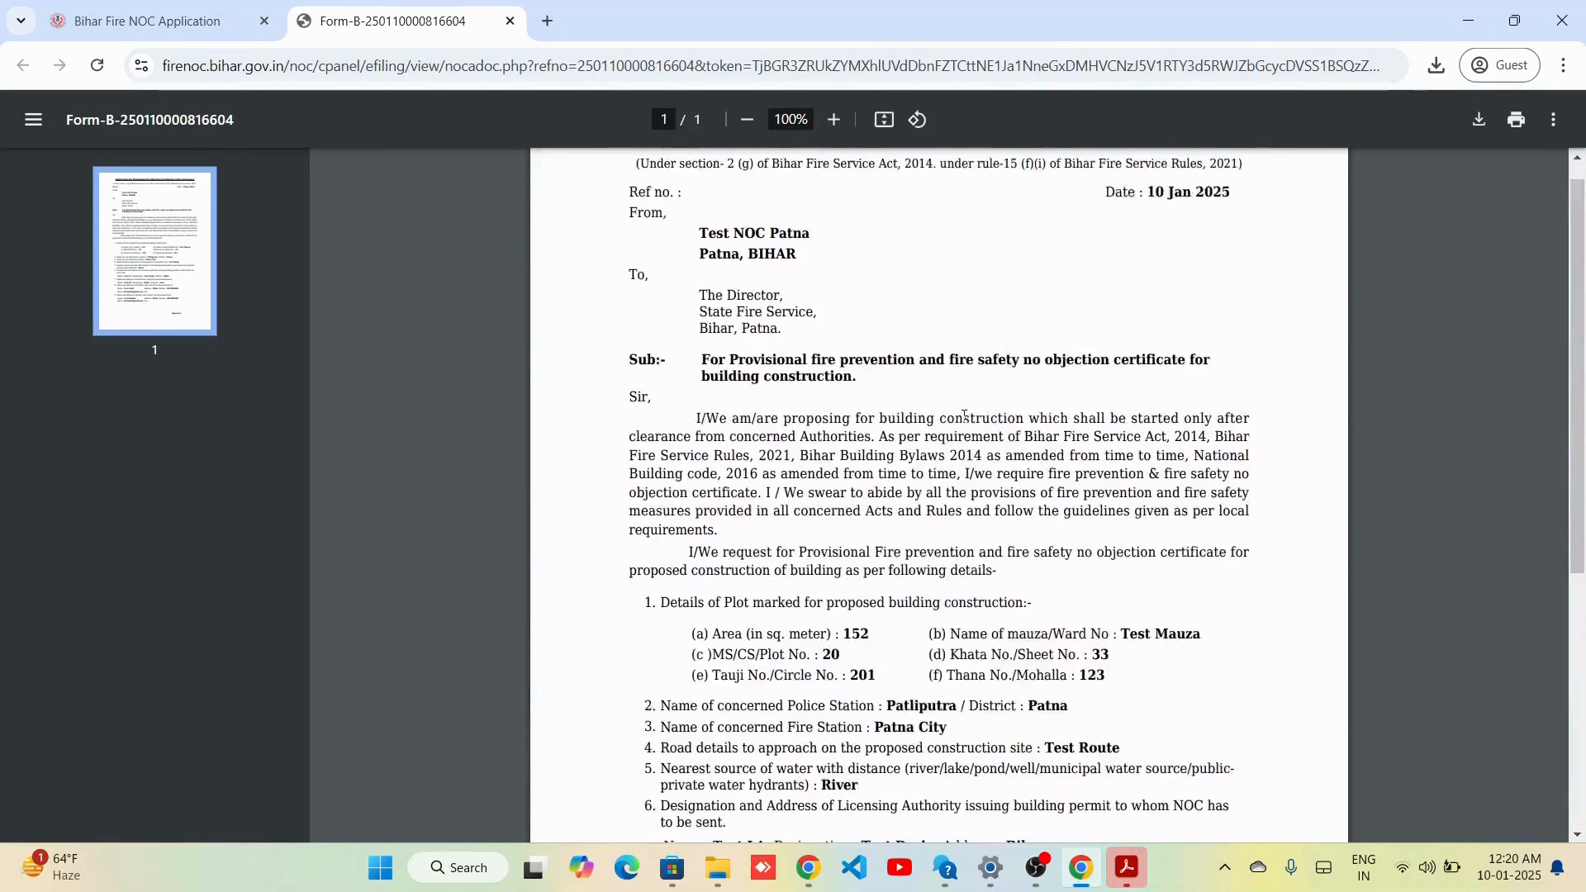
pyautogui.hotkey('ctrl', 'w')
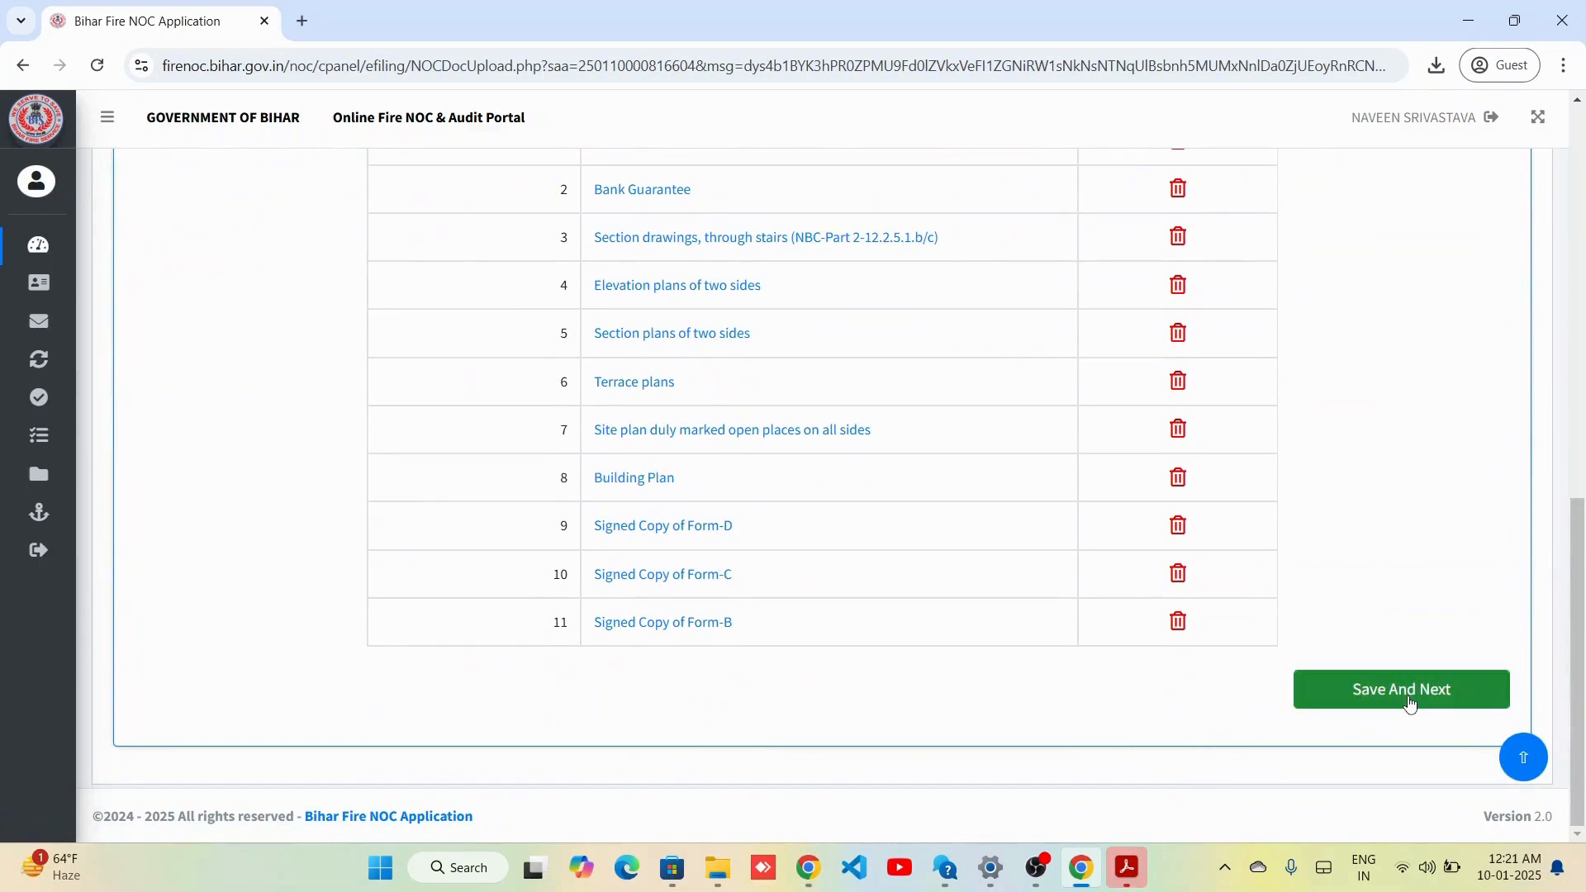
pyautogui.click(1410, 702)
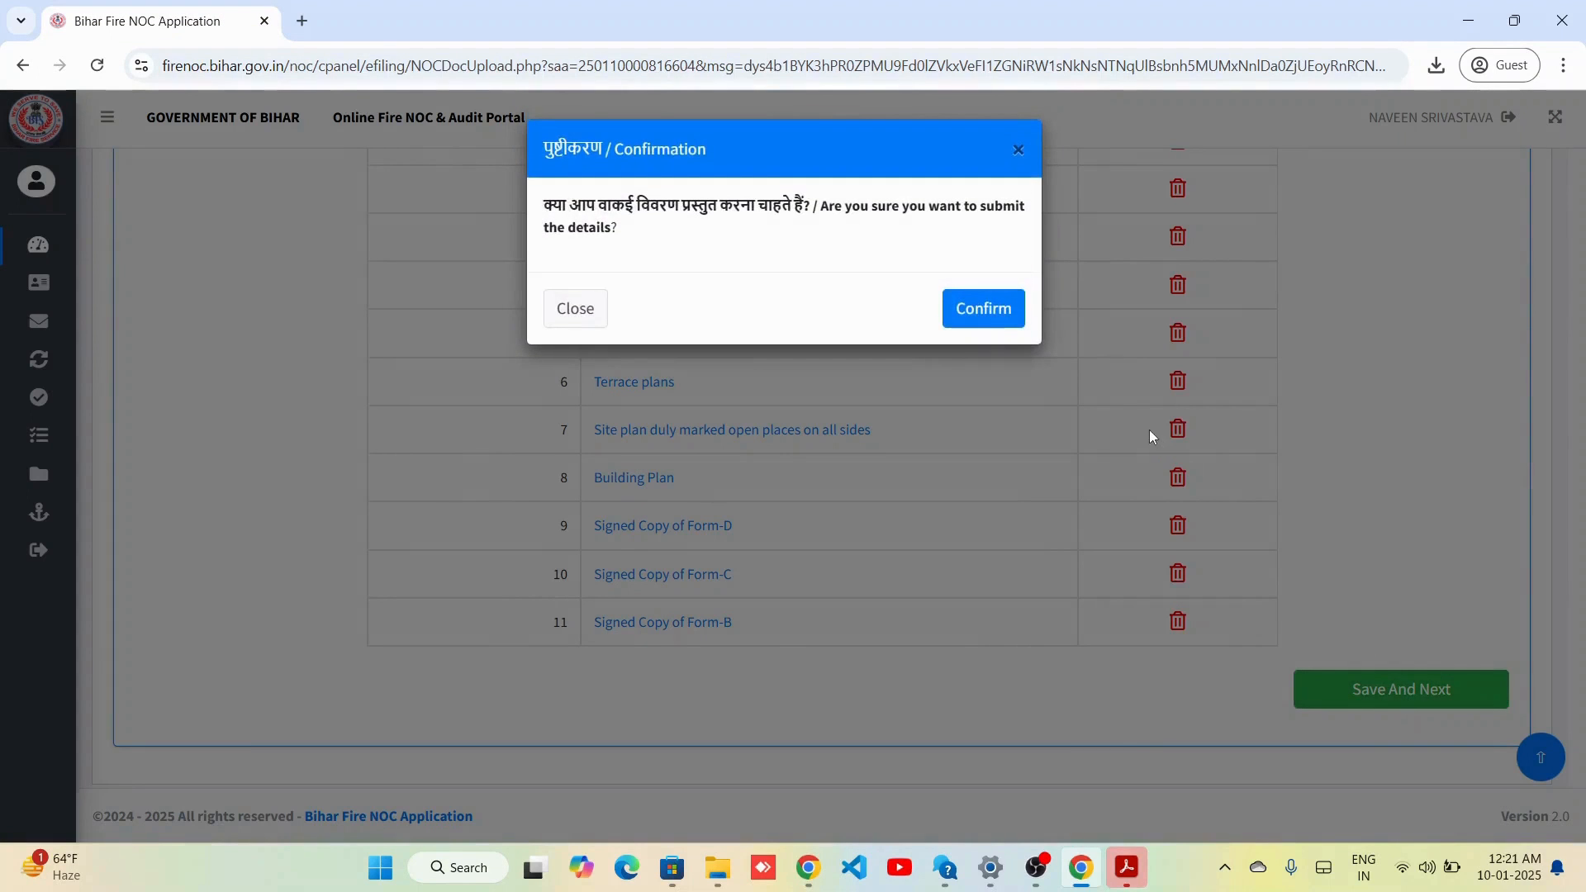
pyautogui.click(996, 312)
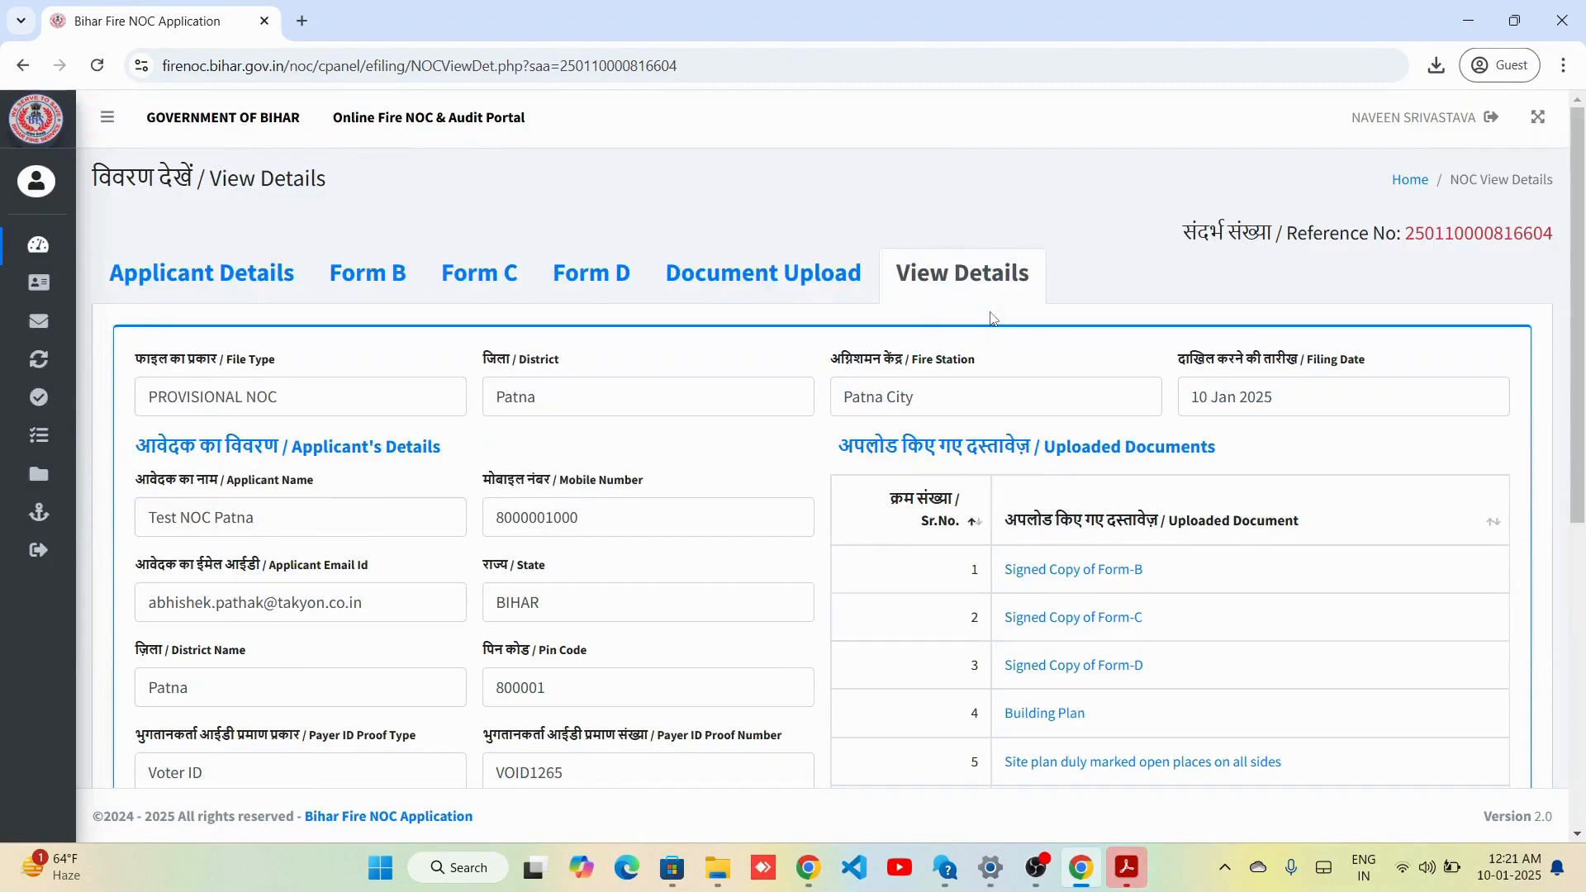
pyautogui.scroll(-6, 777, 433)
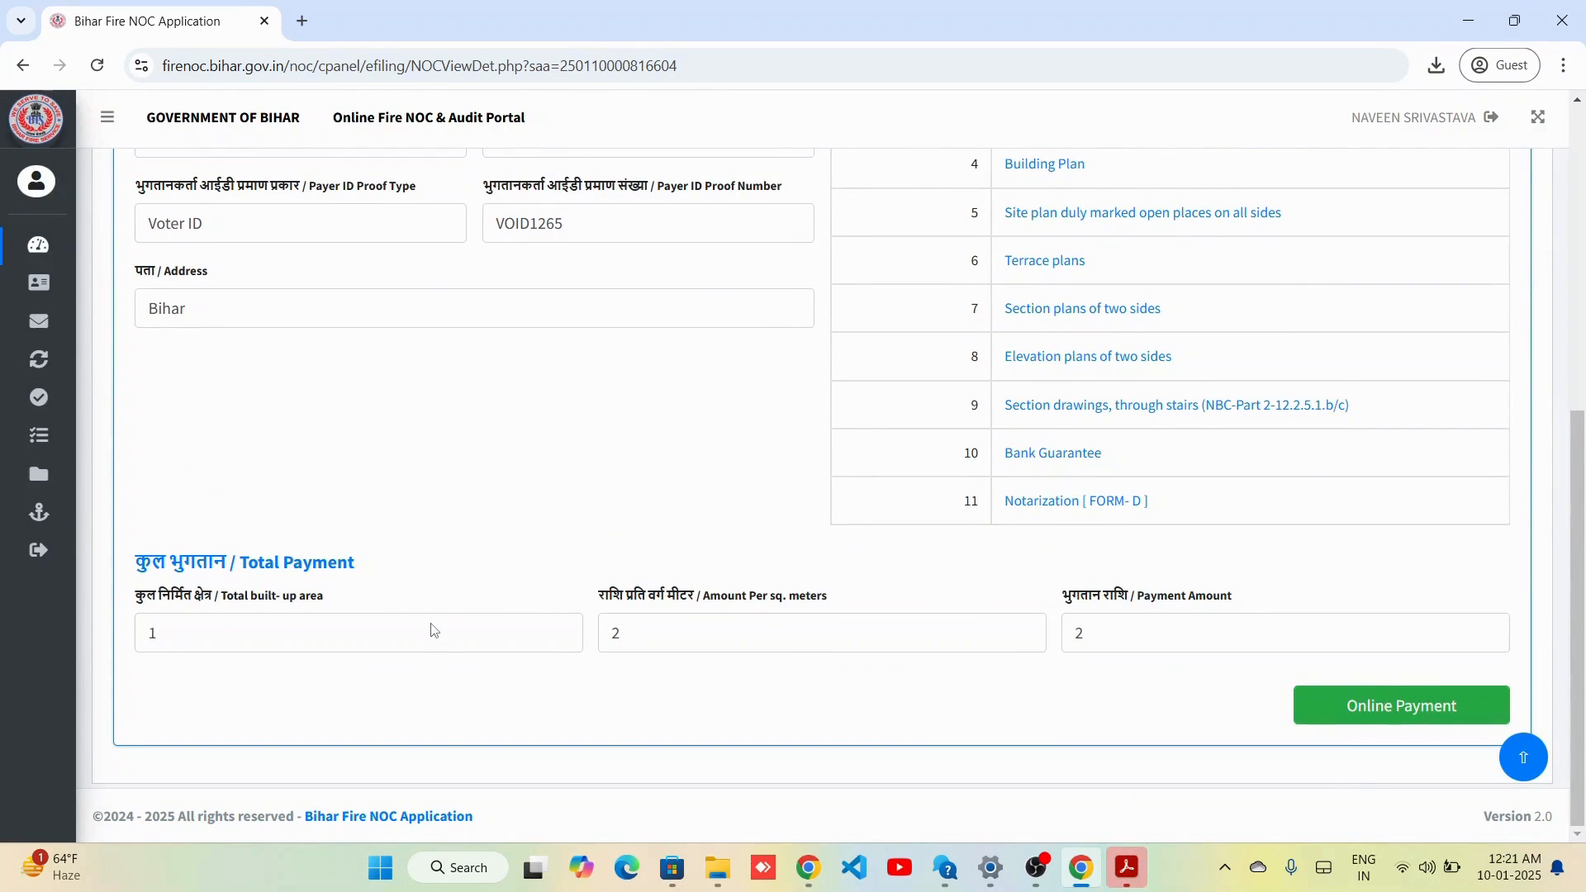
pyautogui.scroll(6, 1232, 659)
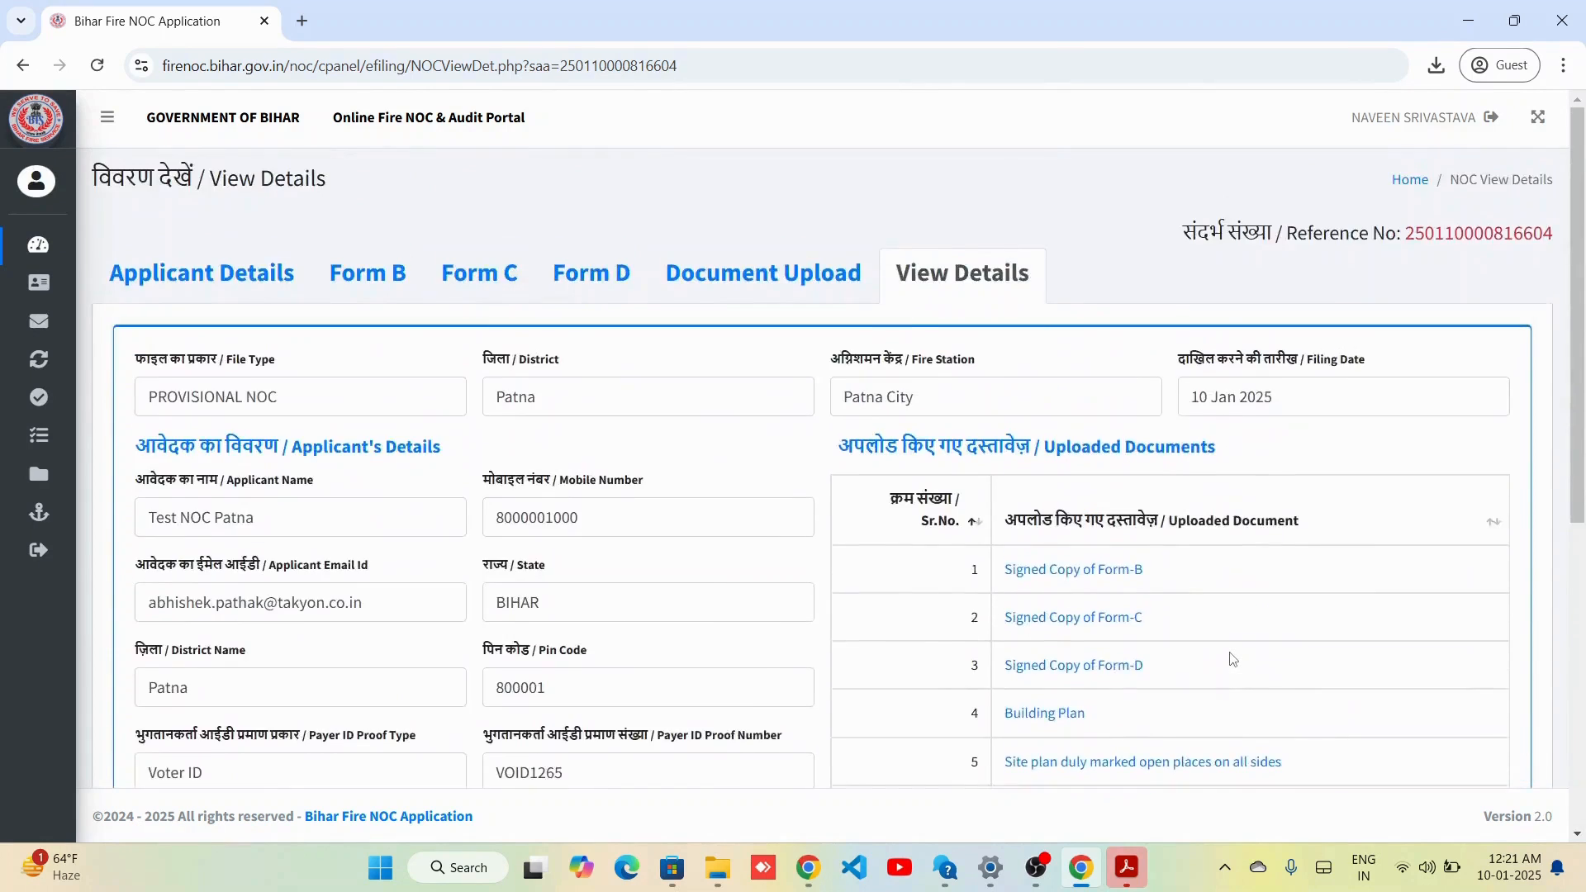
pyautogui.scroll(-6, 1231, 658)
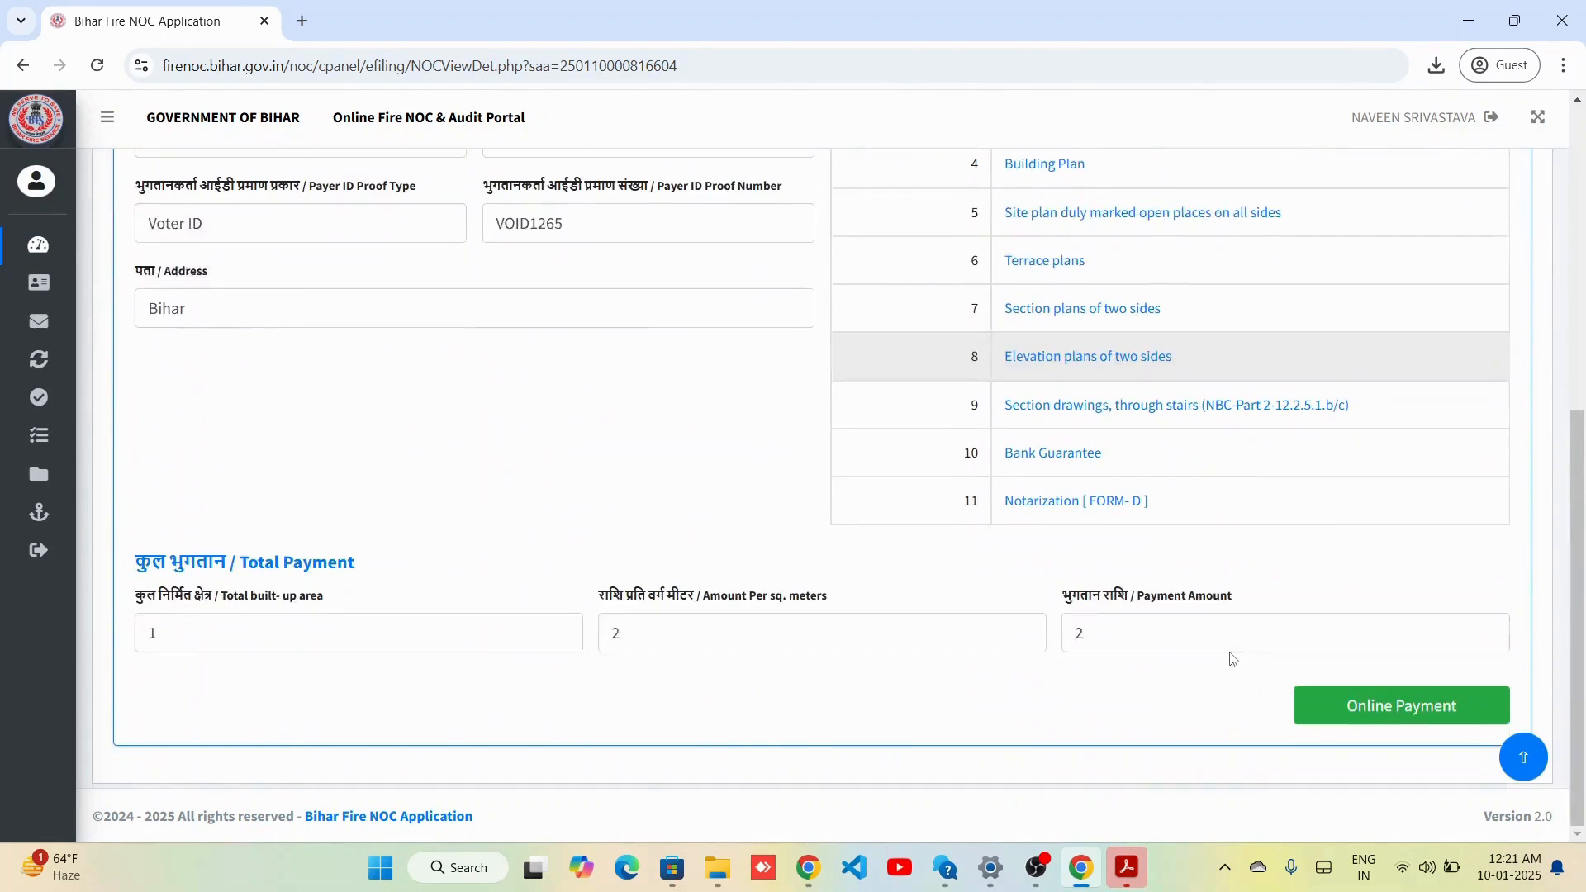
# Start online payment: period 2024-2025, One Time, e-payment via State Bank of India, and submit.
pyautogui.click(1433, 709)
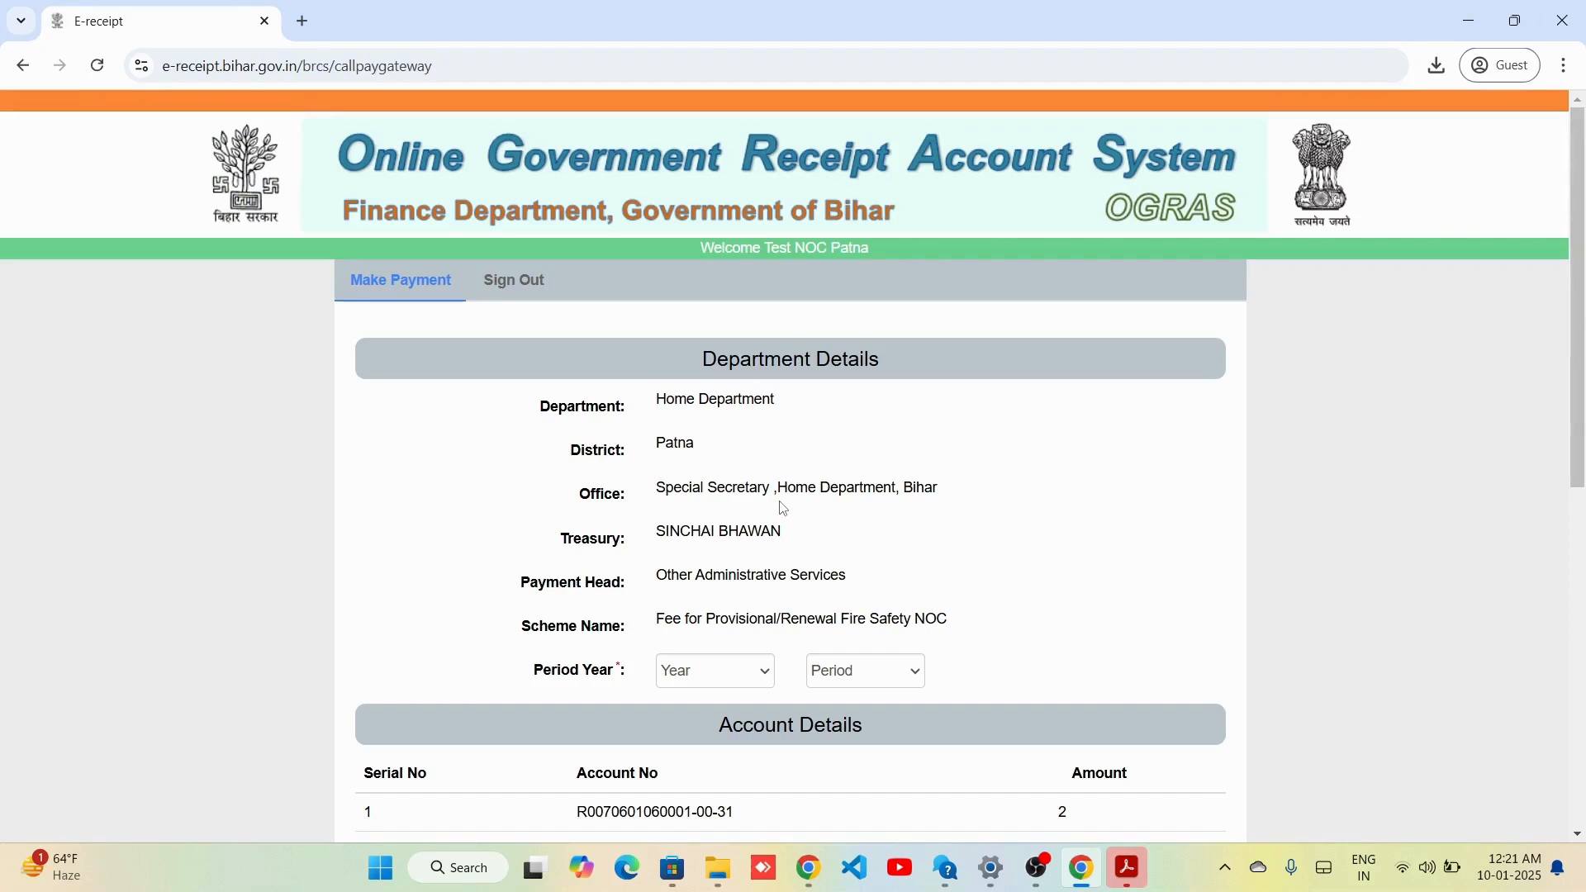
pyautogui.click(710, 680)
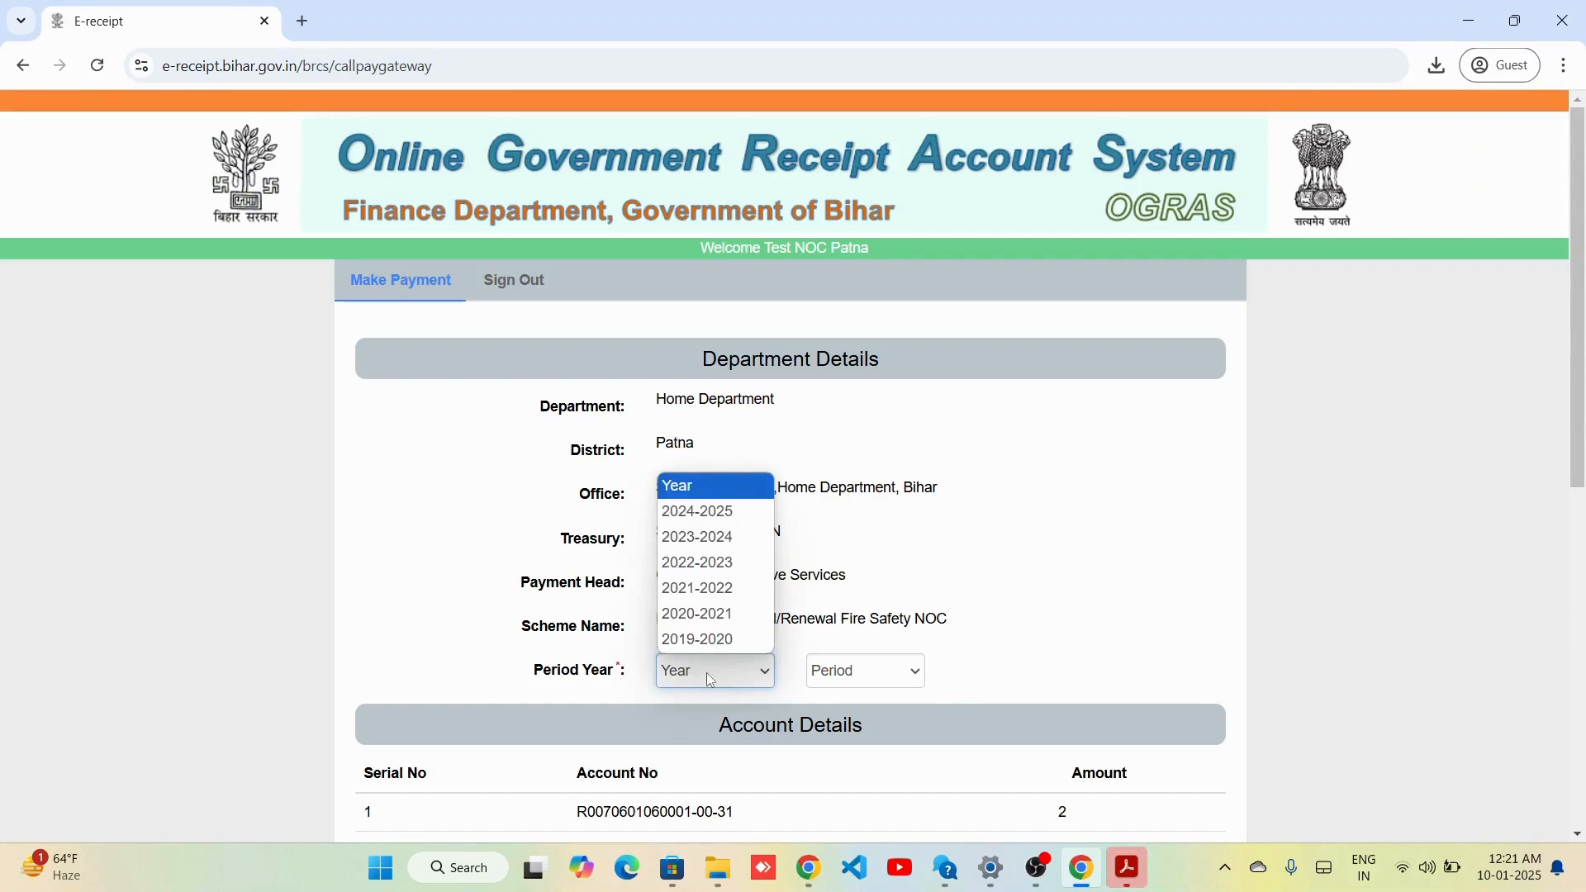
pyautogui.click(724, 526)
pyautogui.click(851, 684)
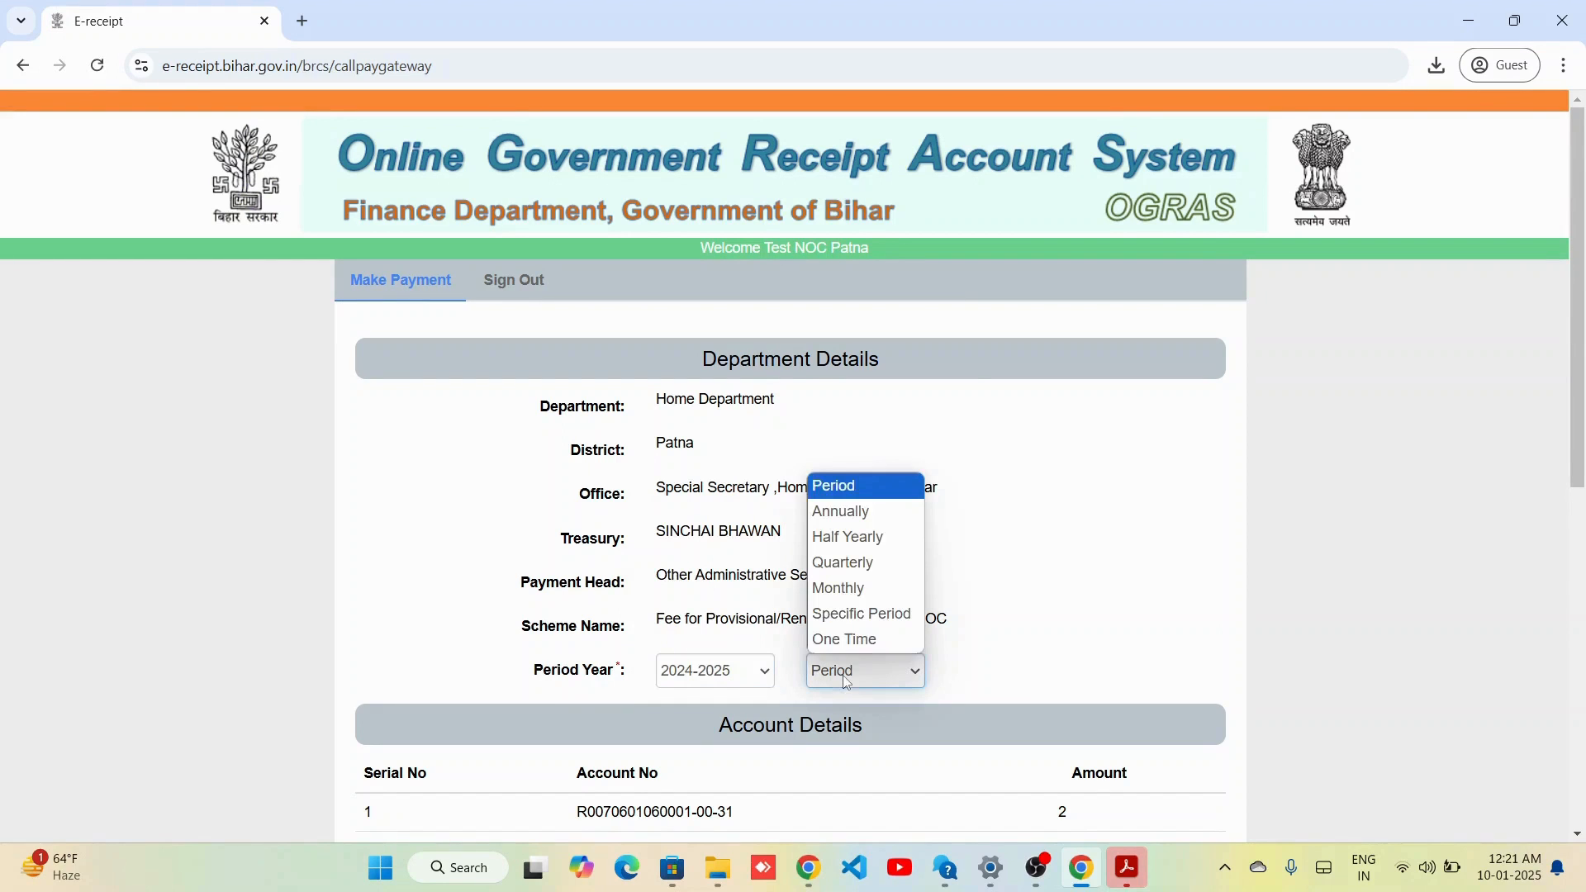
pyautogui.click(851, 640)
pyautogui.scroll(-8, 850, 639)
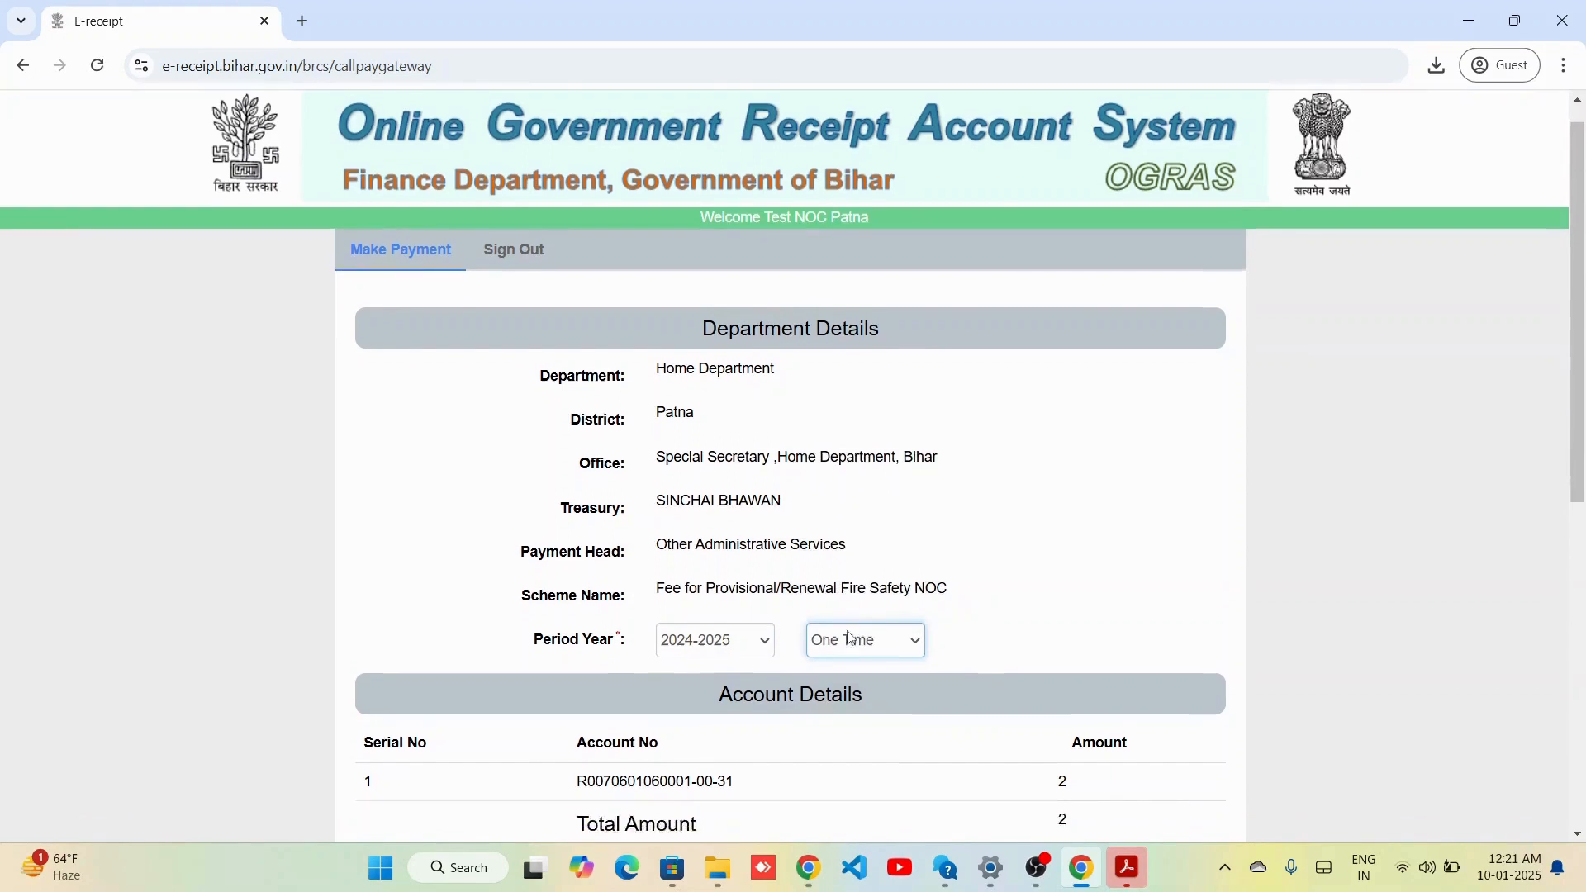
pyautogui.click(662, 643)
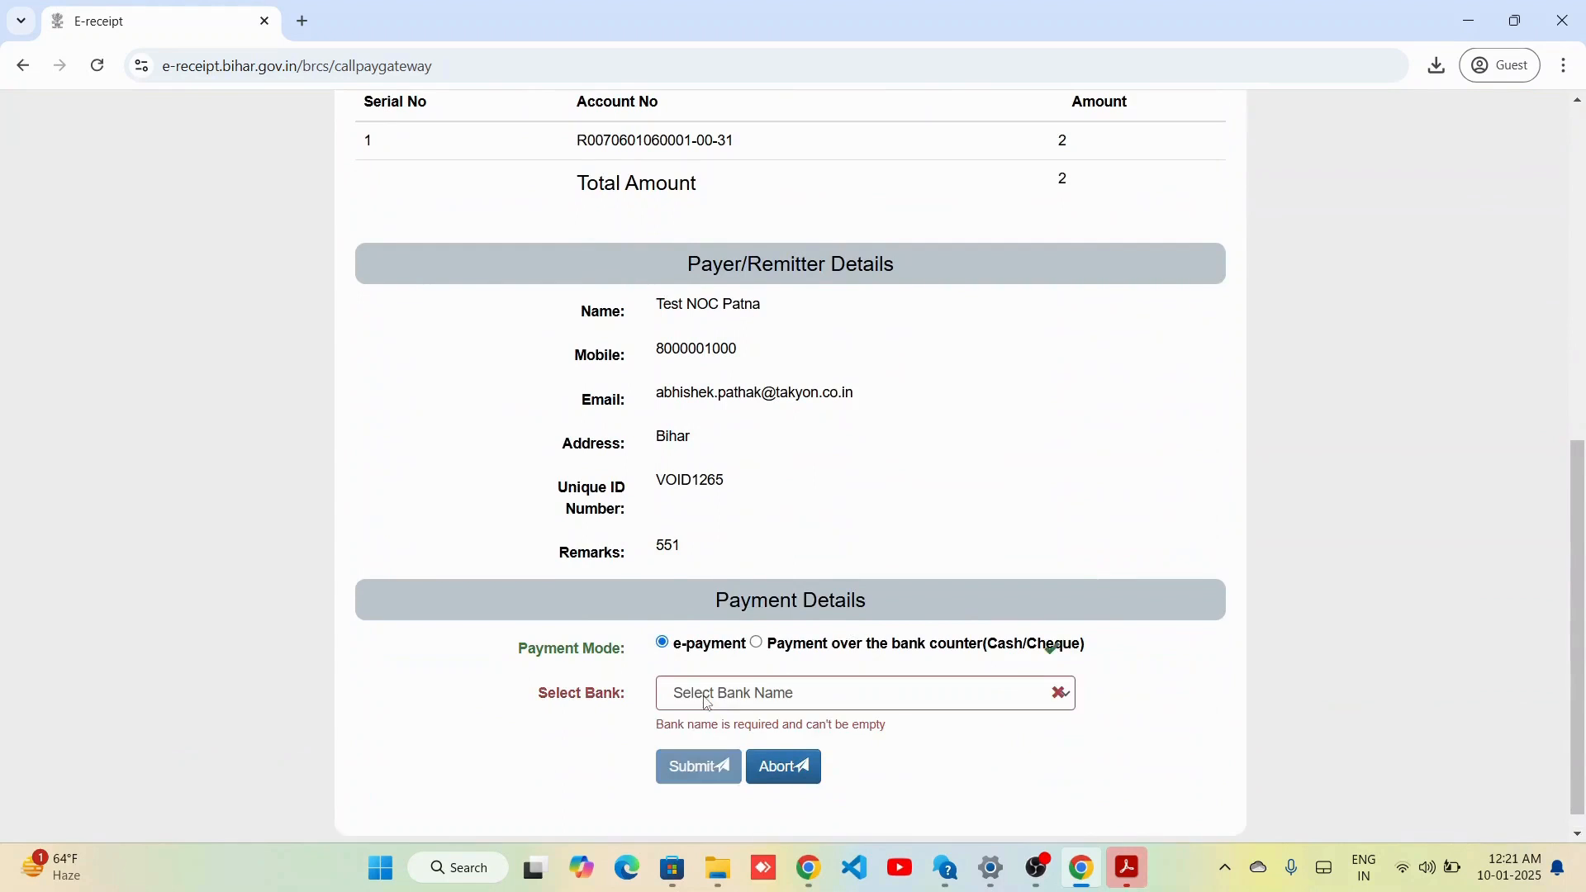
pyautogui.click(744, 693)
pyautogui.click(752, 633)
pyautogui.click(721, 746)
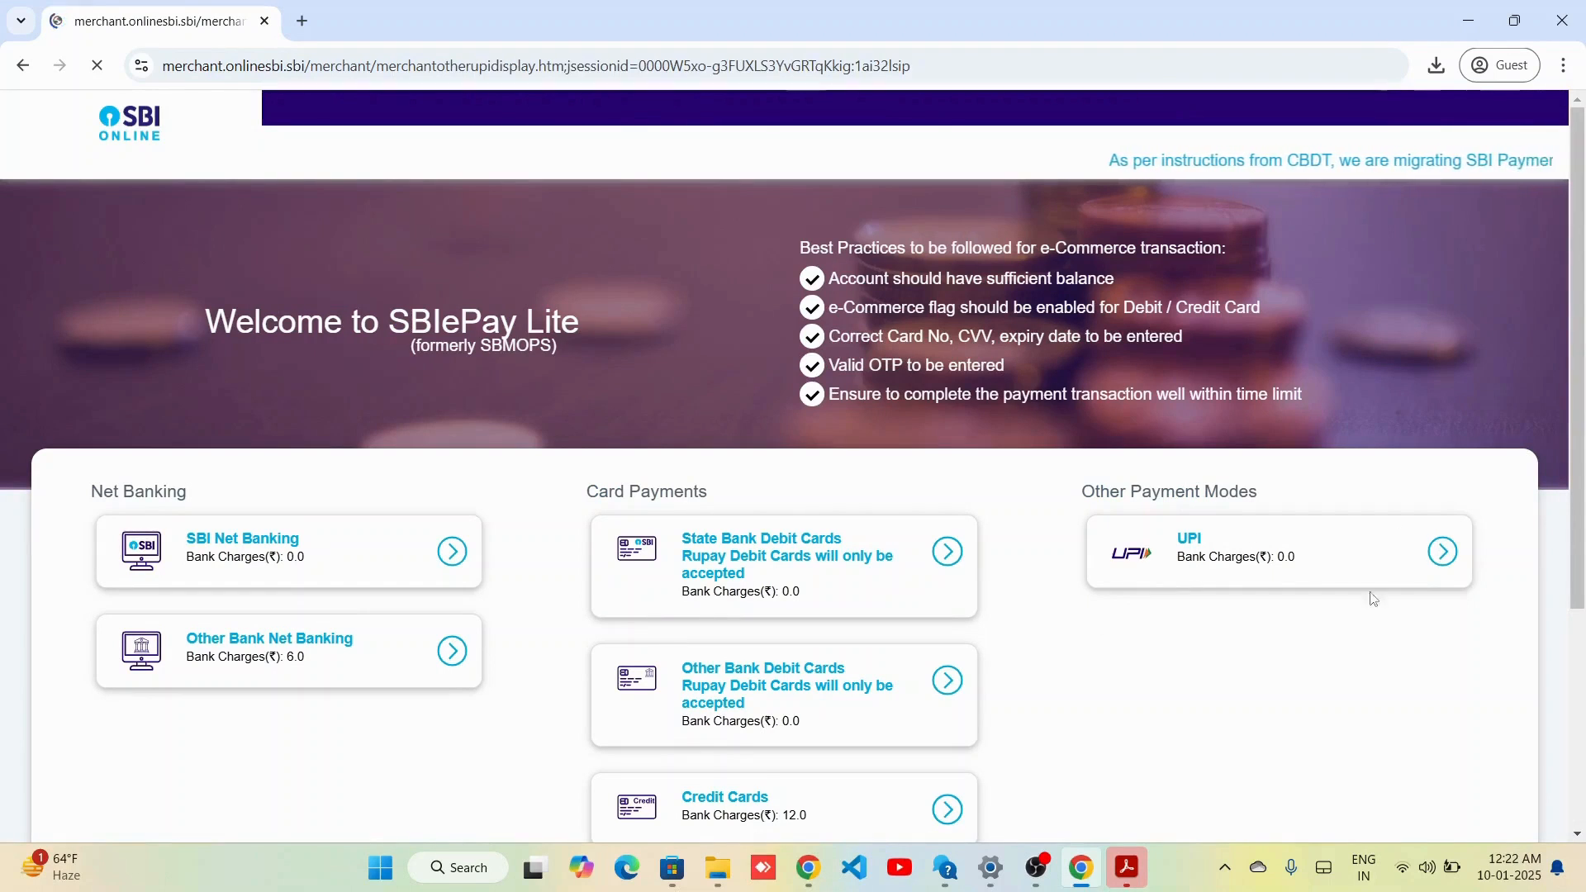
# Pay the Rs 2 fee by QR code, dismiss the success alert, and return to the portal.
pyautogui.scroll(-5, 389, 648)
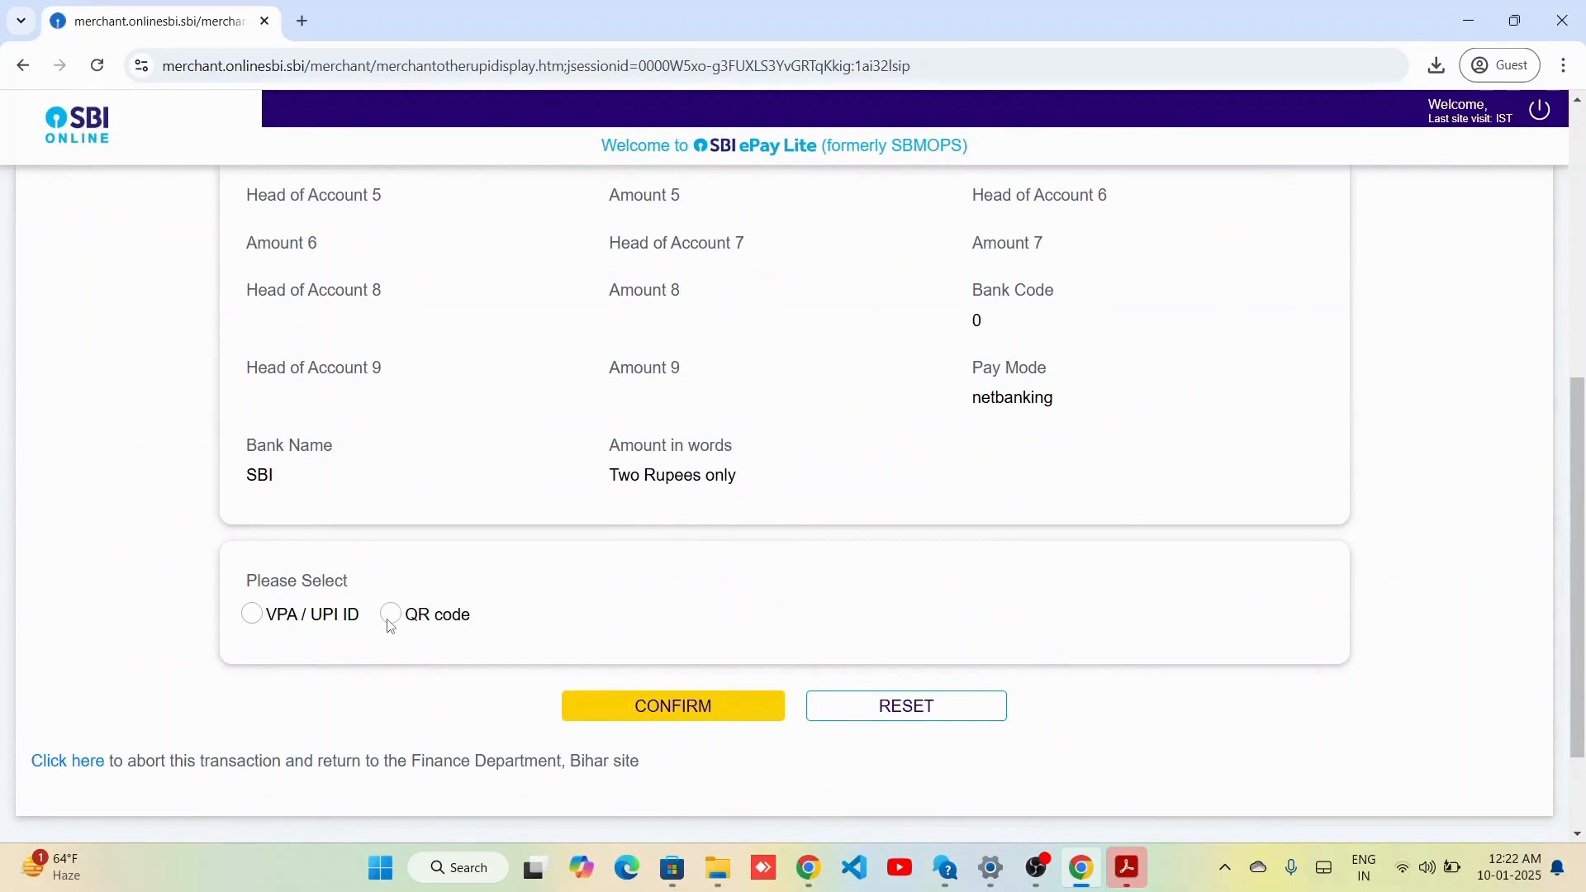
pyautogui.click(390, 623)
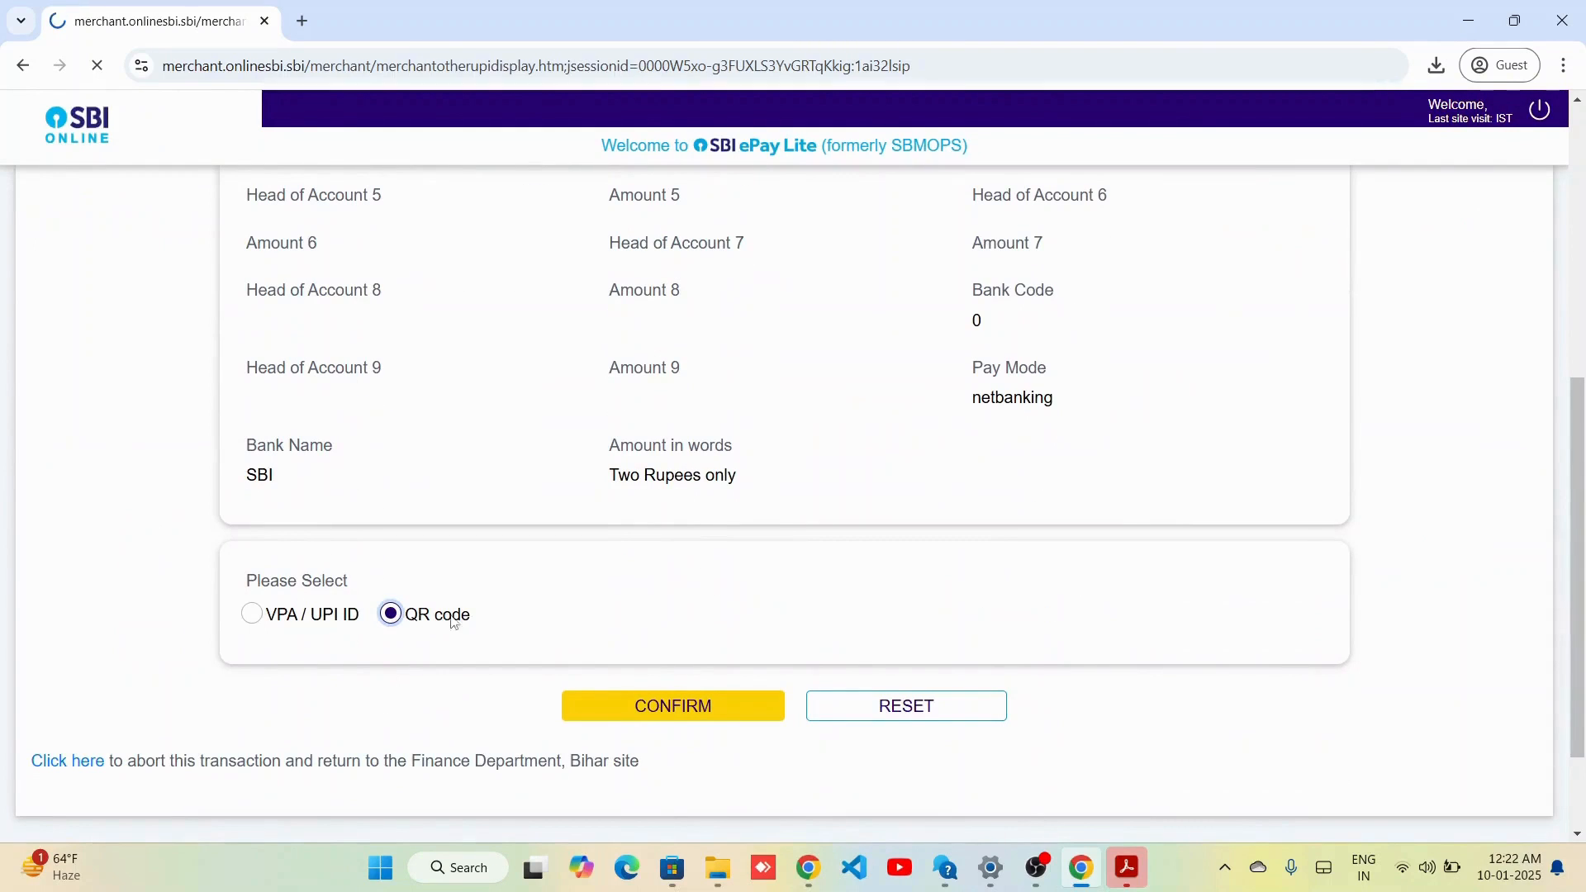
pyautogui.click(391, 619)
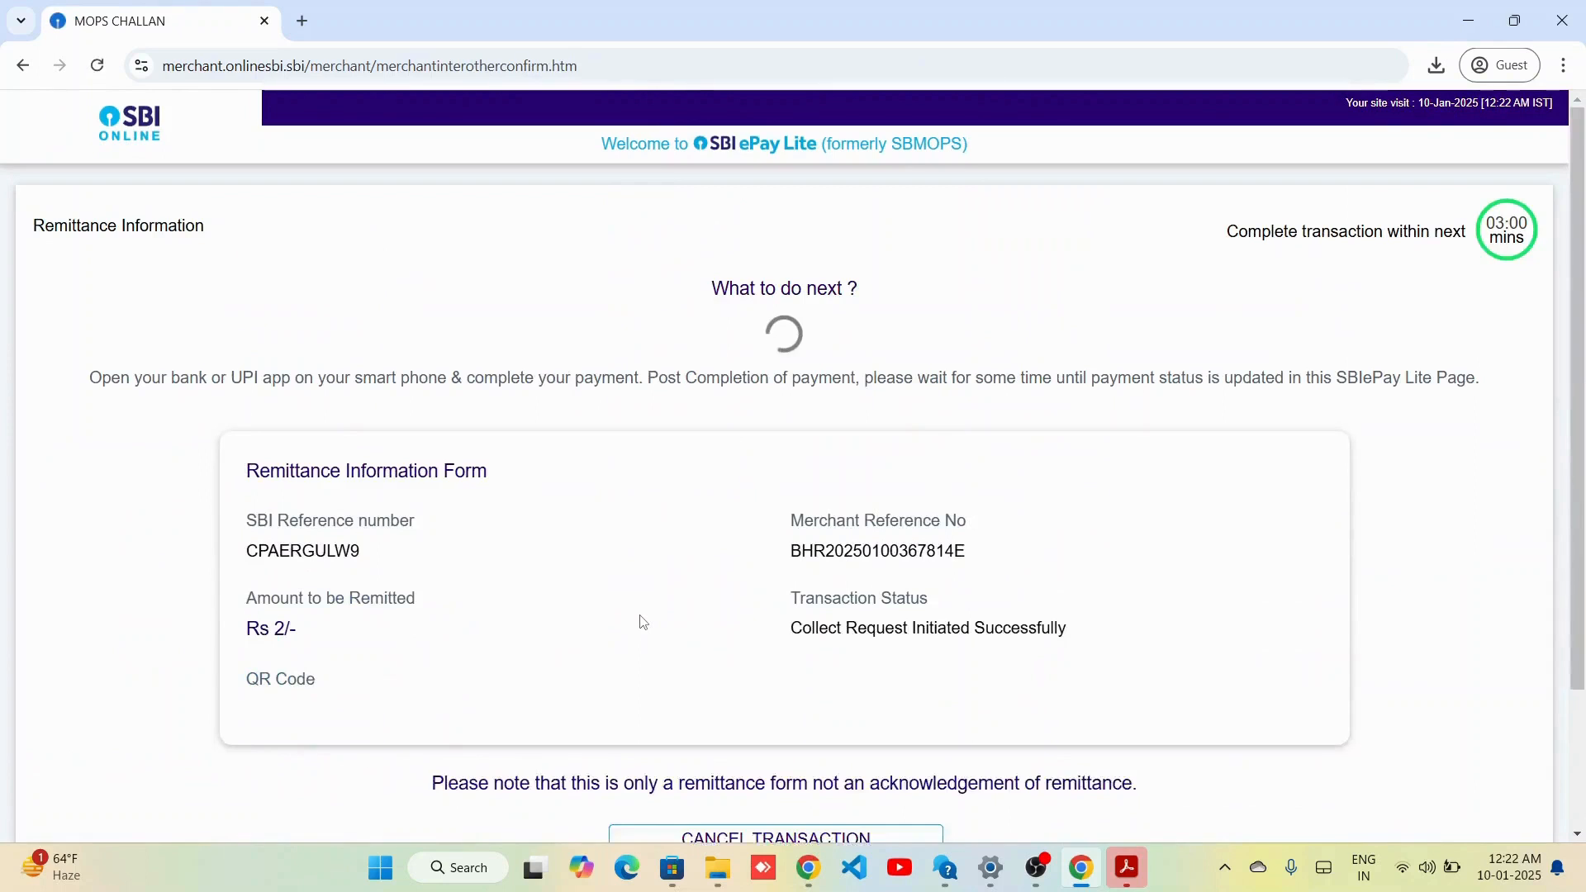
pyautogui.scroll(-4, 643, 621)
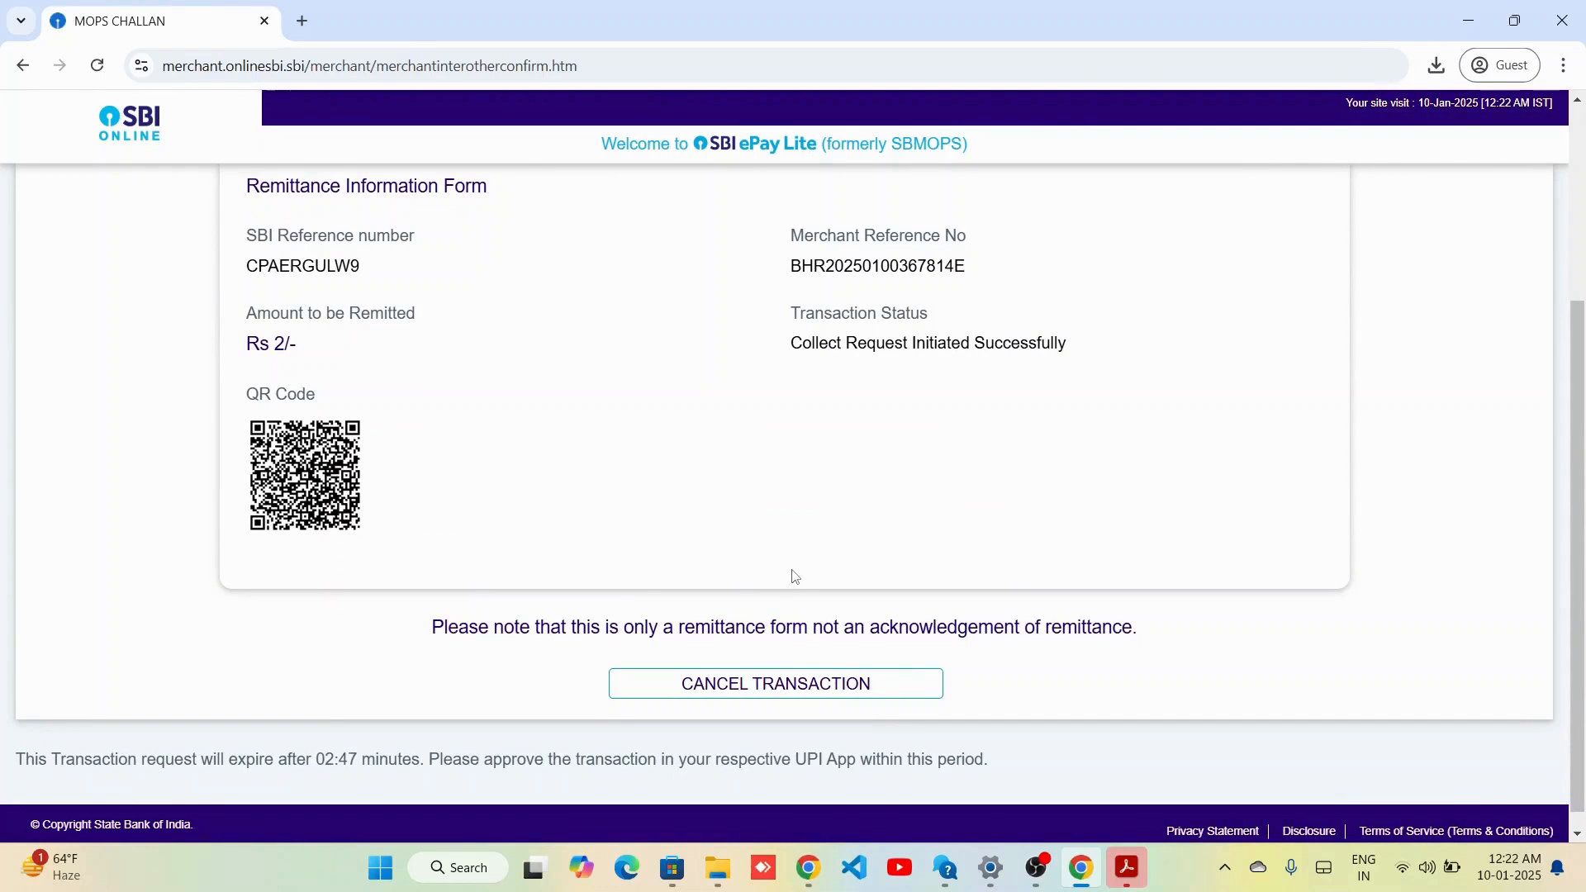
pyautogui.scroll(3, 942, 571)
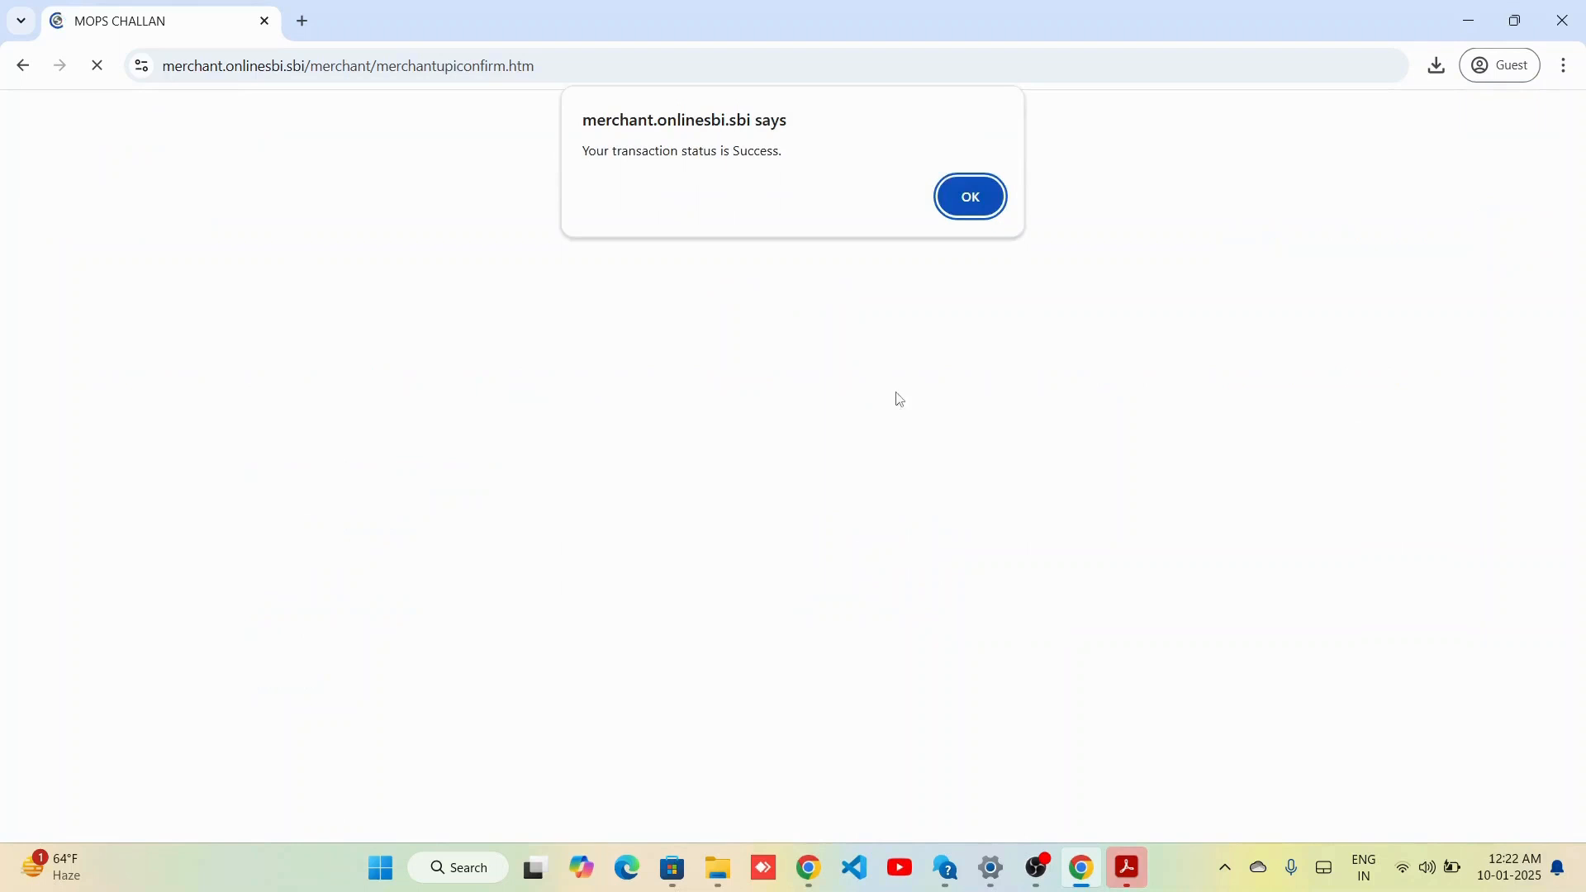
pyautogui.click(969, 195)
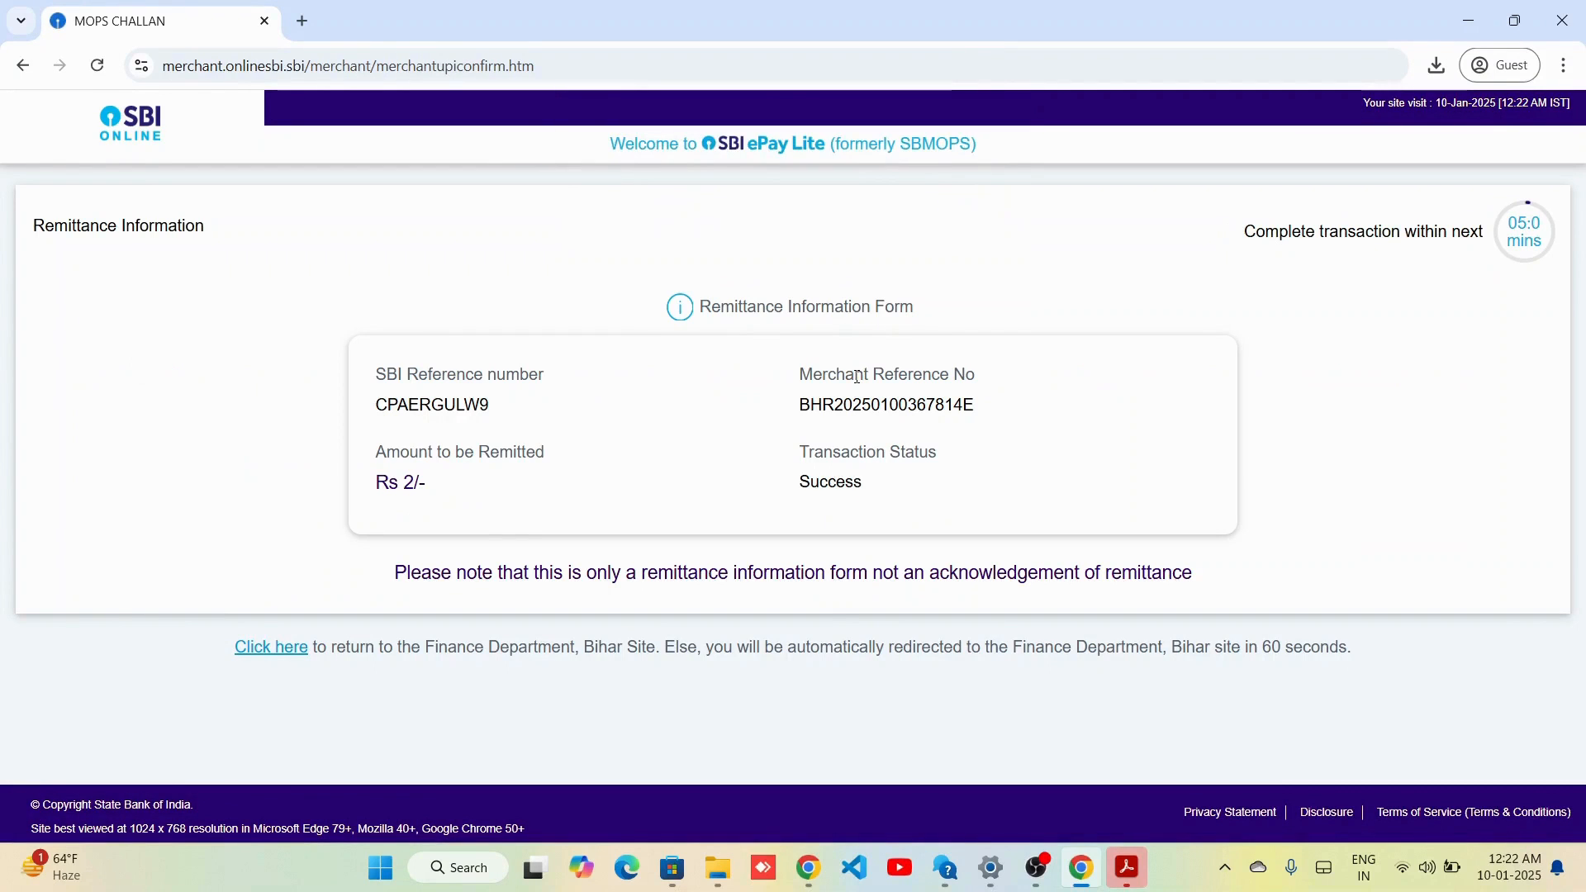
pyautogui.click(283, 653)
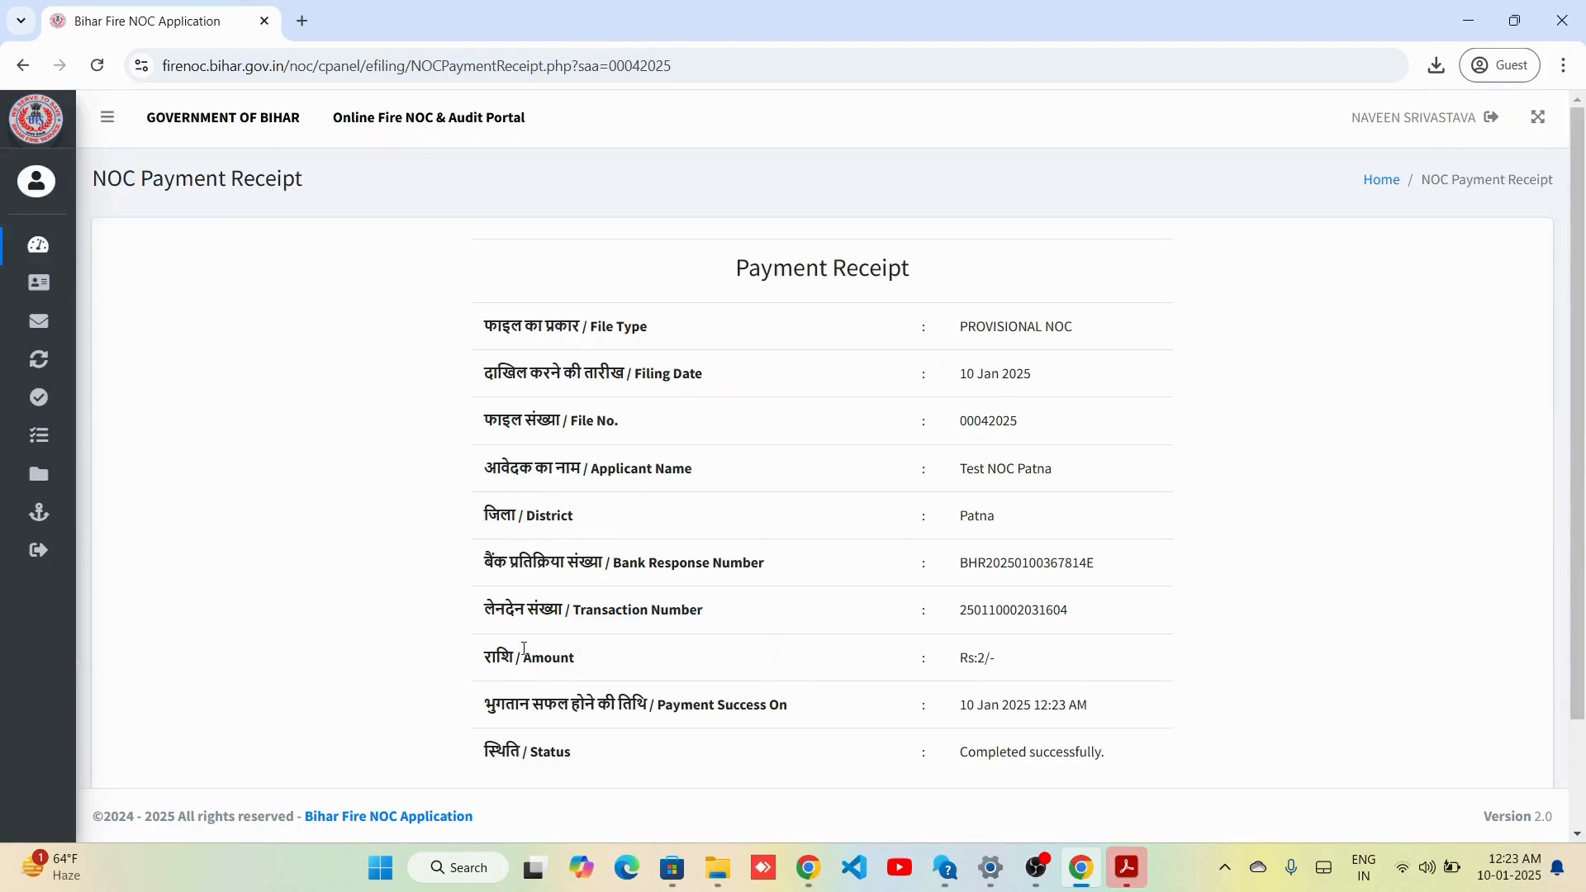
# Scroll through the payment receipt and check the file number 00042025.
pyautogui.scroll(-1, 831, 534)
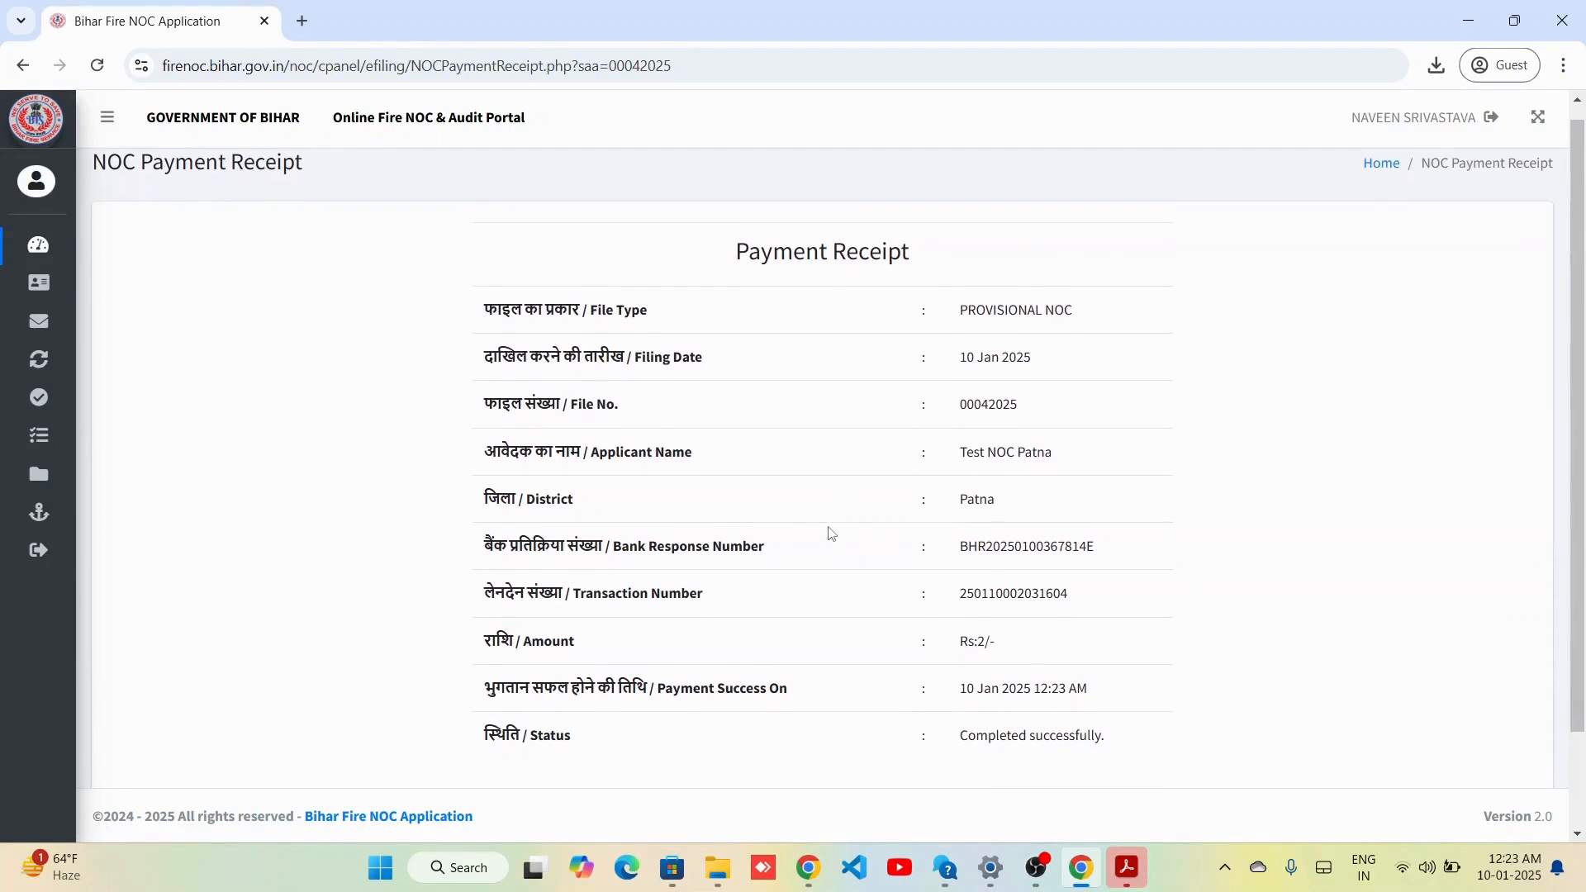
pyautogui.scroll(-2, 831, 534)
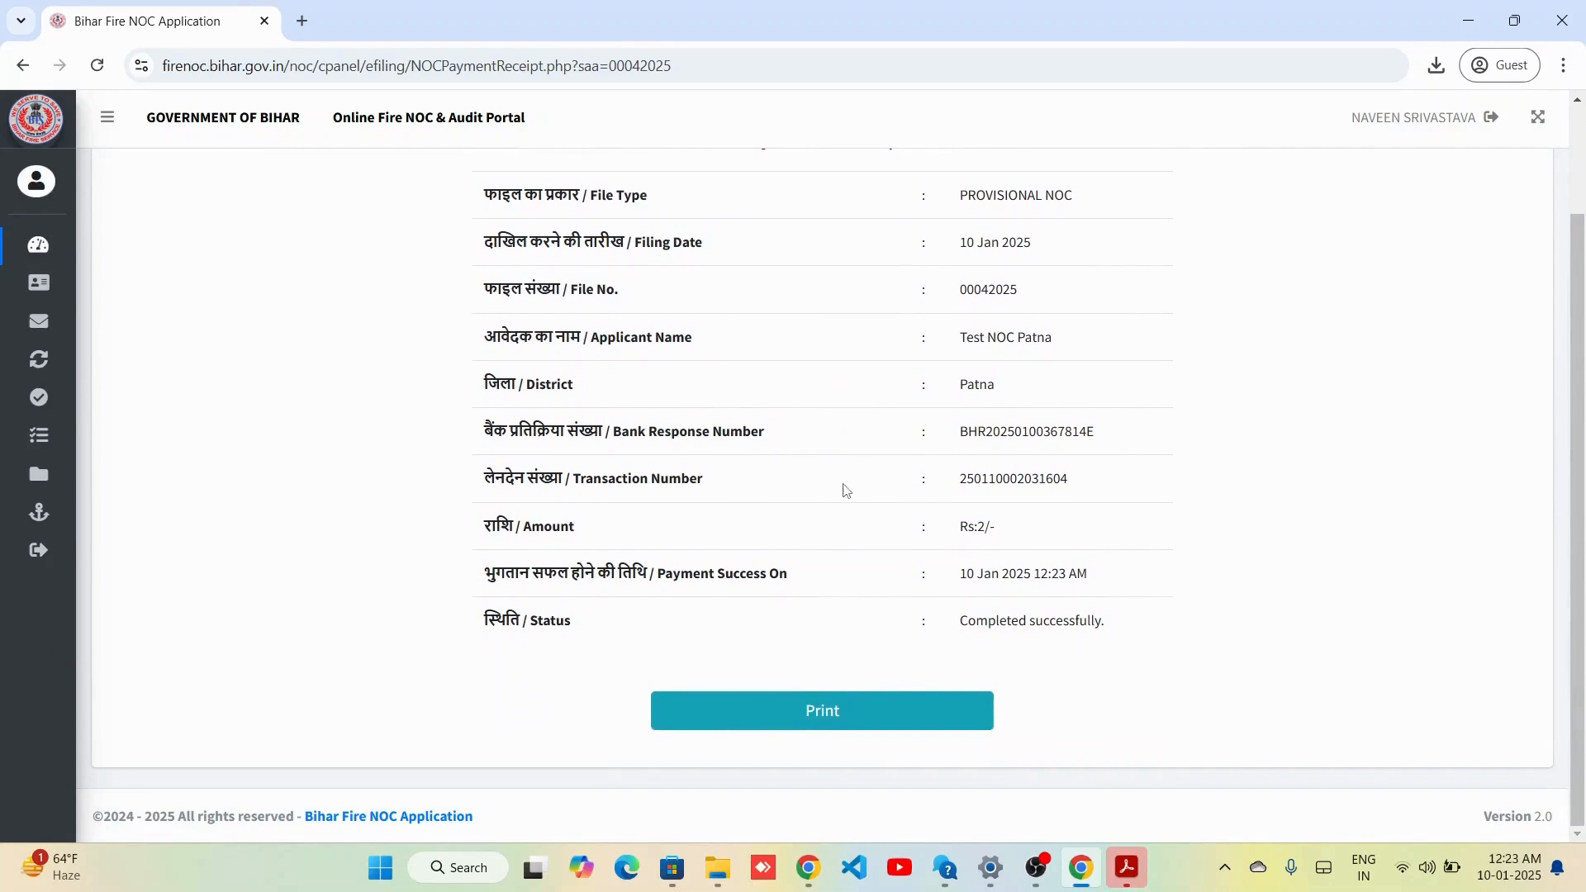
pyautogui.doubleClick(972, 285)
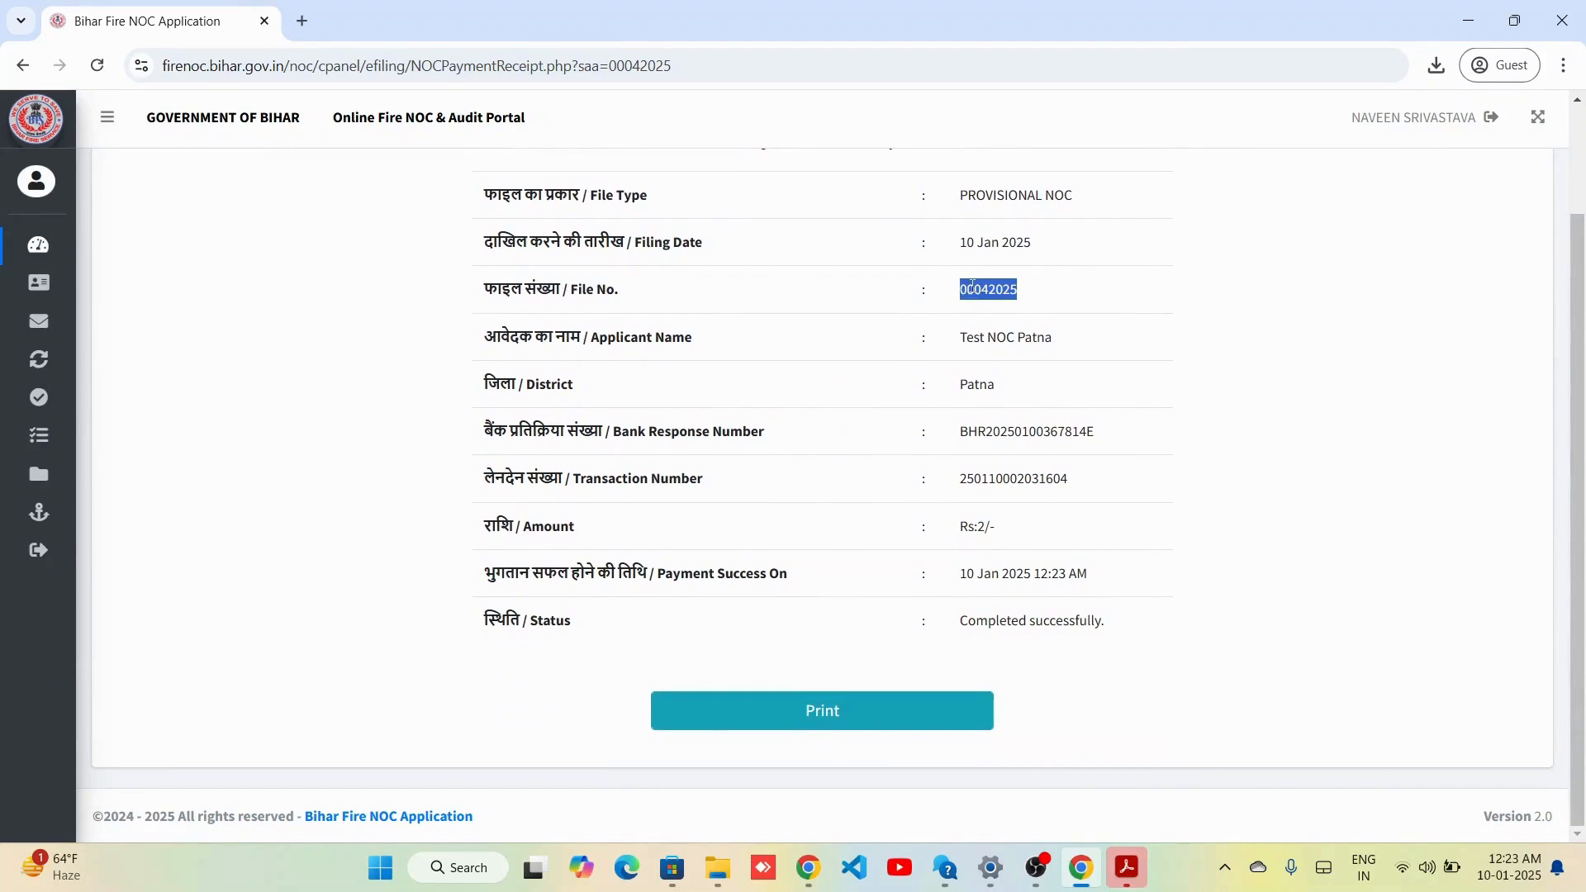
pyautogui.click(1127, 299)
pyautogui.scroll(2, 1093, 504)
pyautogui.scroll(-2, 1094, 505)
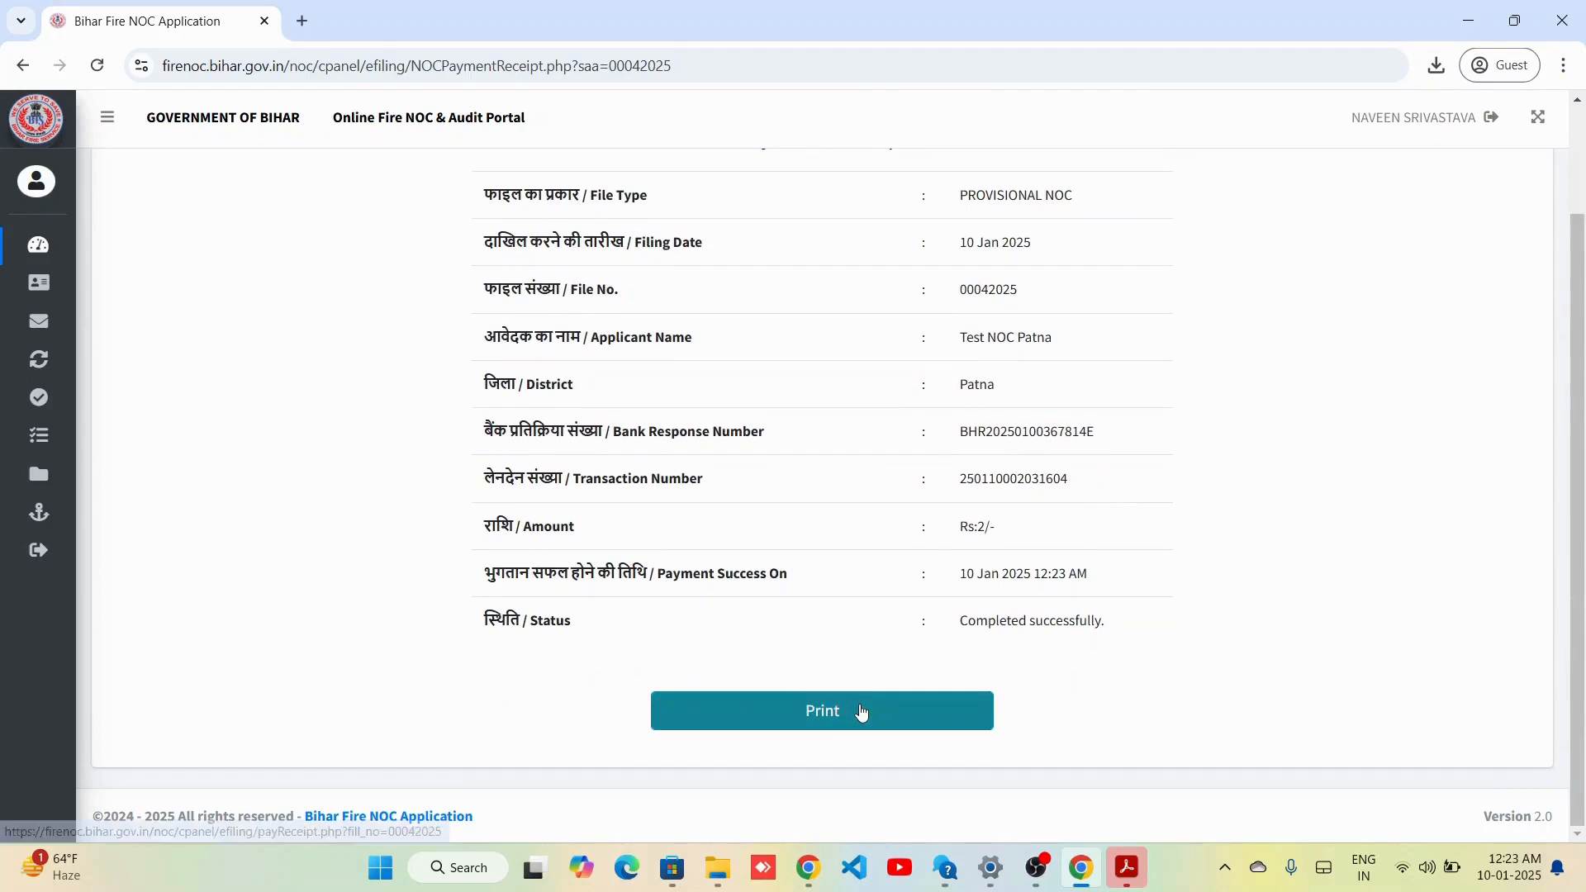
# Open the printable receipt PDF in a new tab, review it, and return to the portal.
pyautogui.click(861, 704)
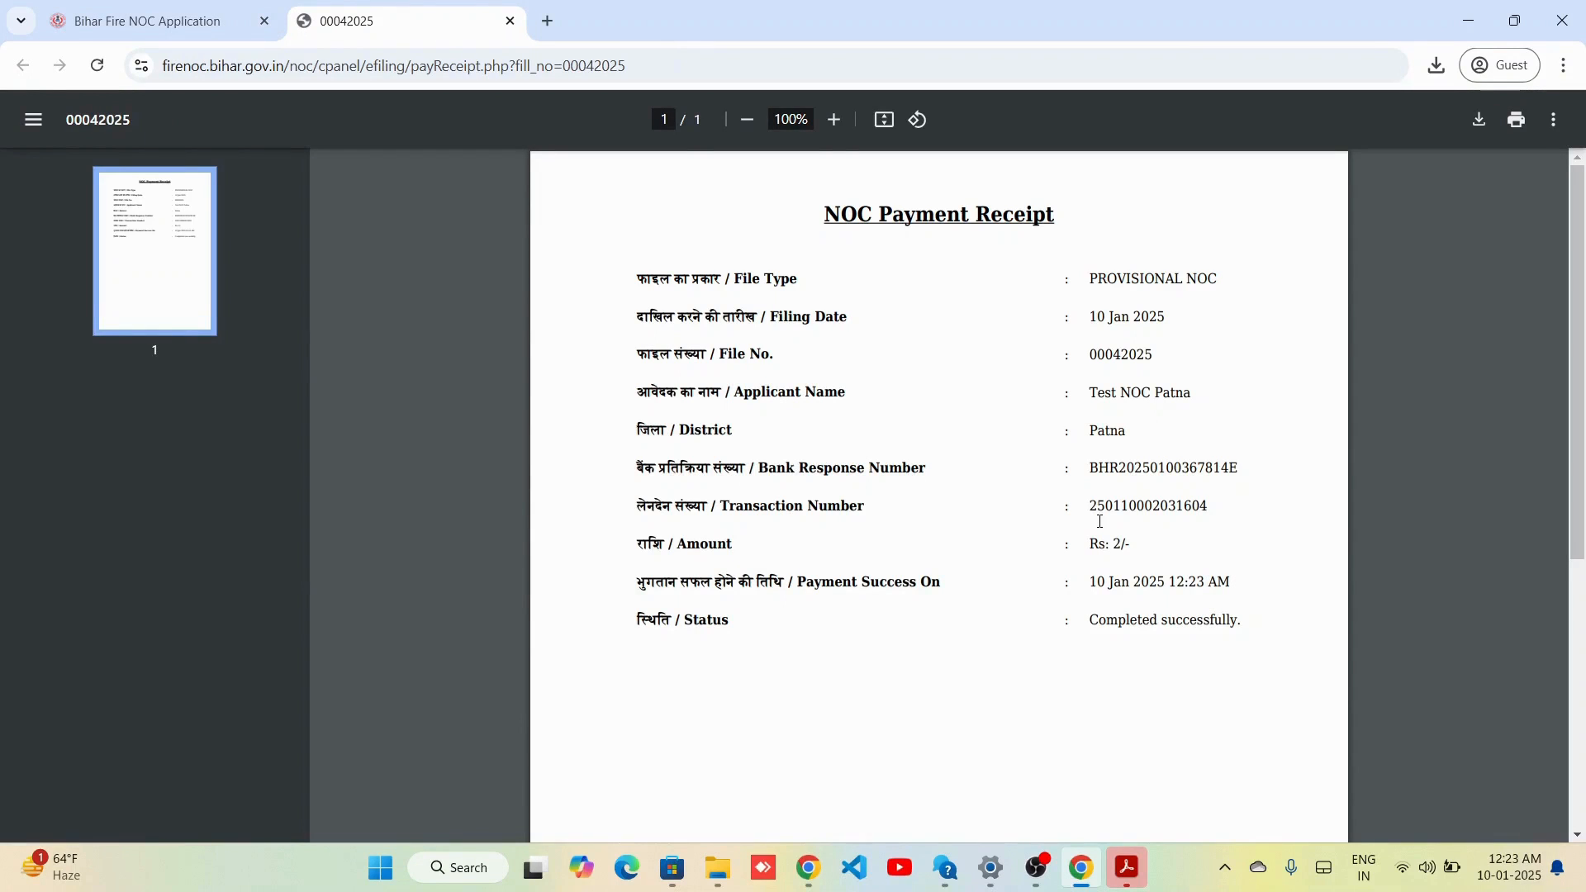
pyautogui.scroll(-3, 1100, 521)
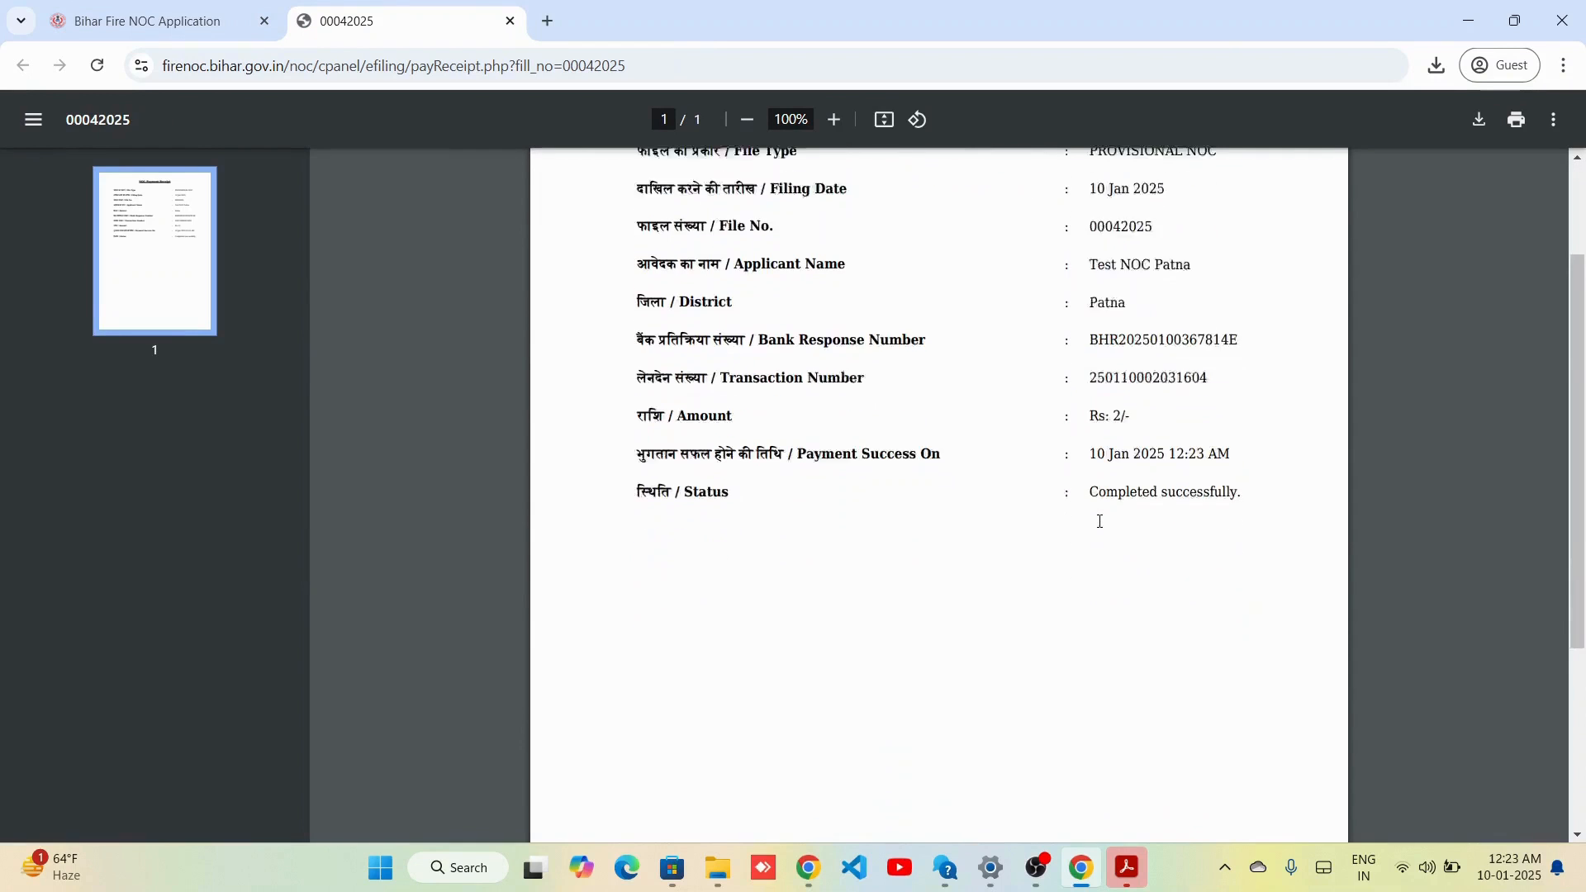
pyautogui.scroll(-3, 1100, 521)
pyautogui.scroll(6, 1100, 521)
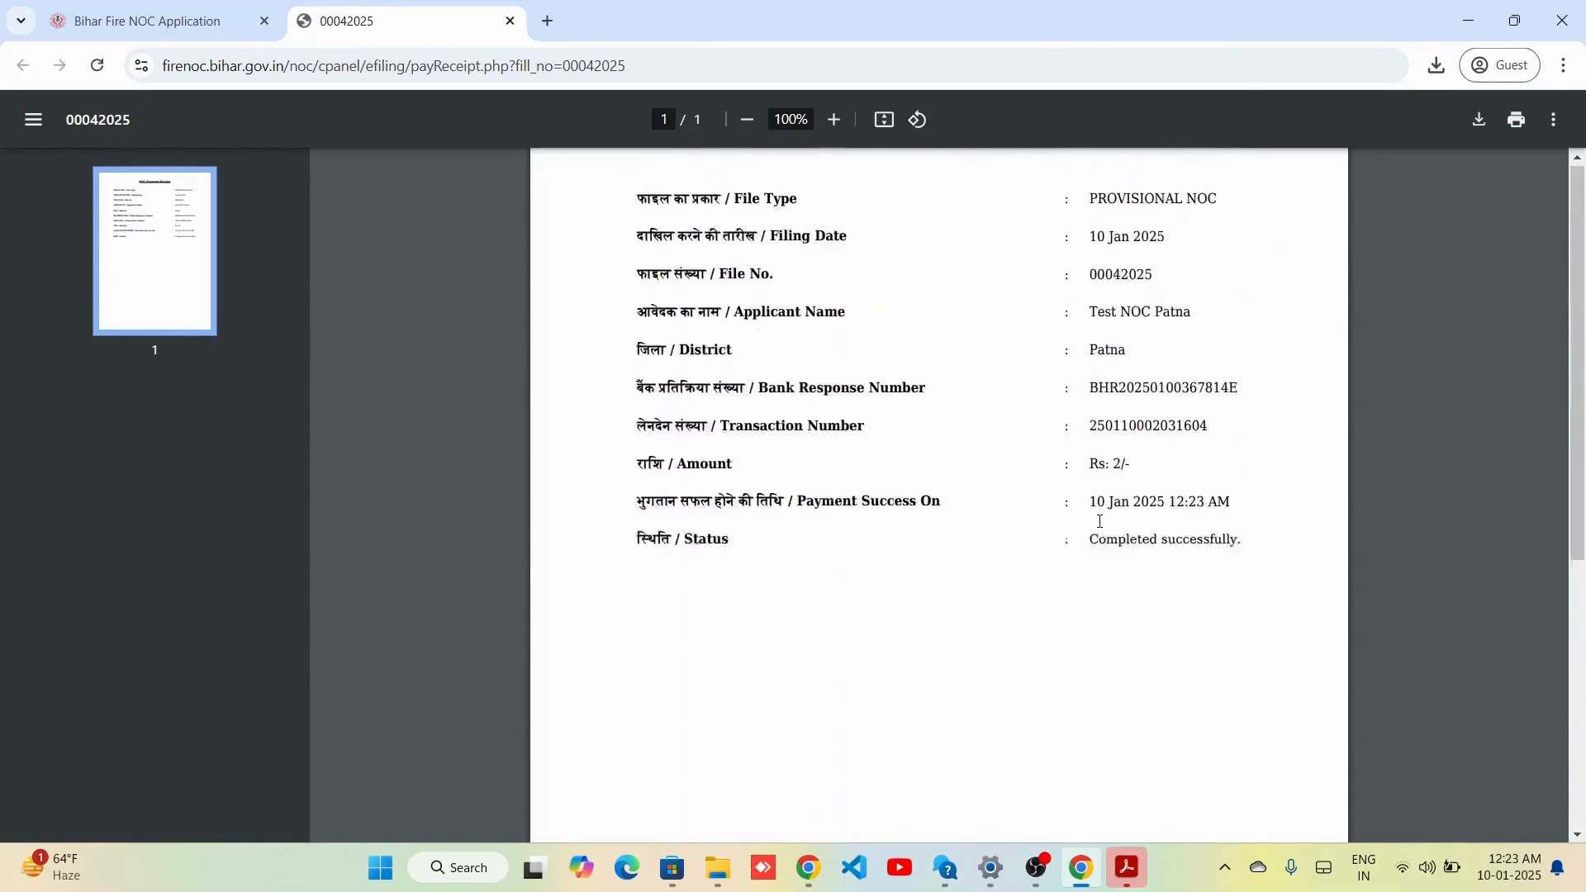
pyautogui.click(235, 11)
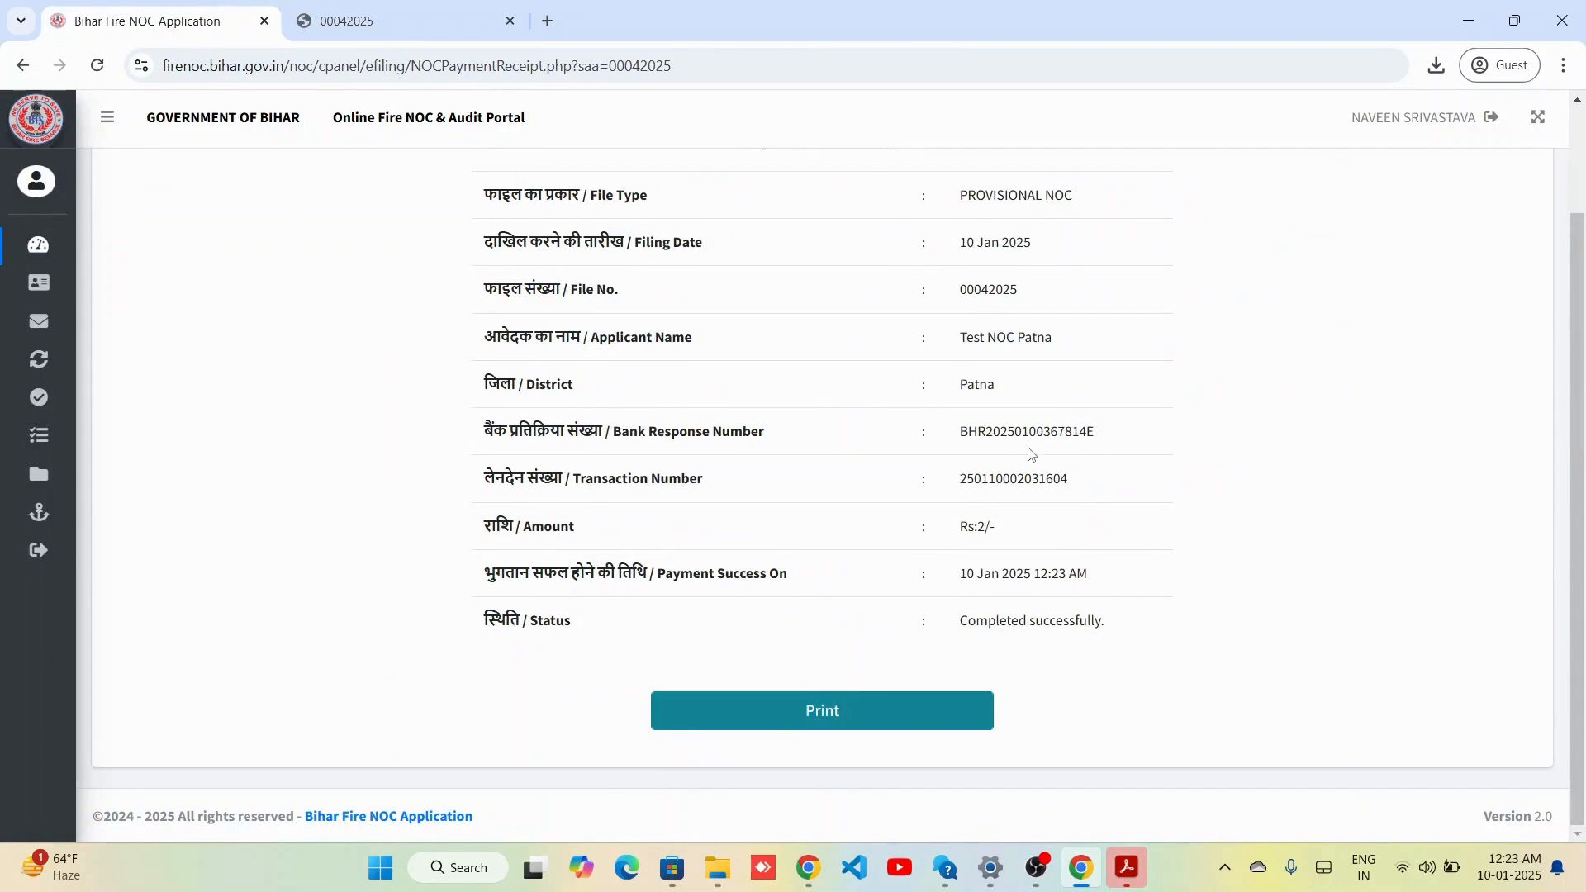
pyautogui.scroll(2, 1032, 454)
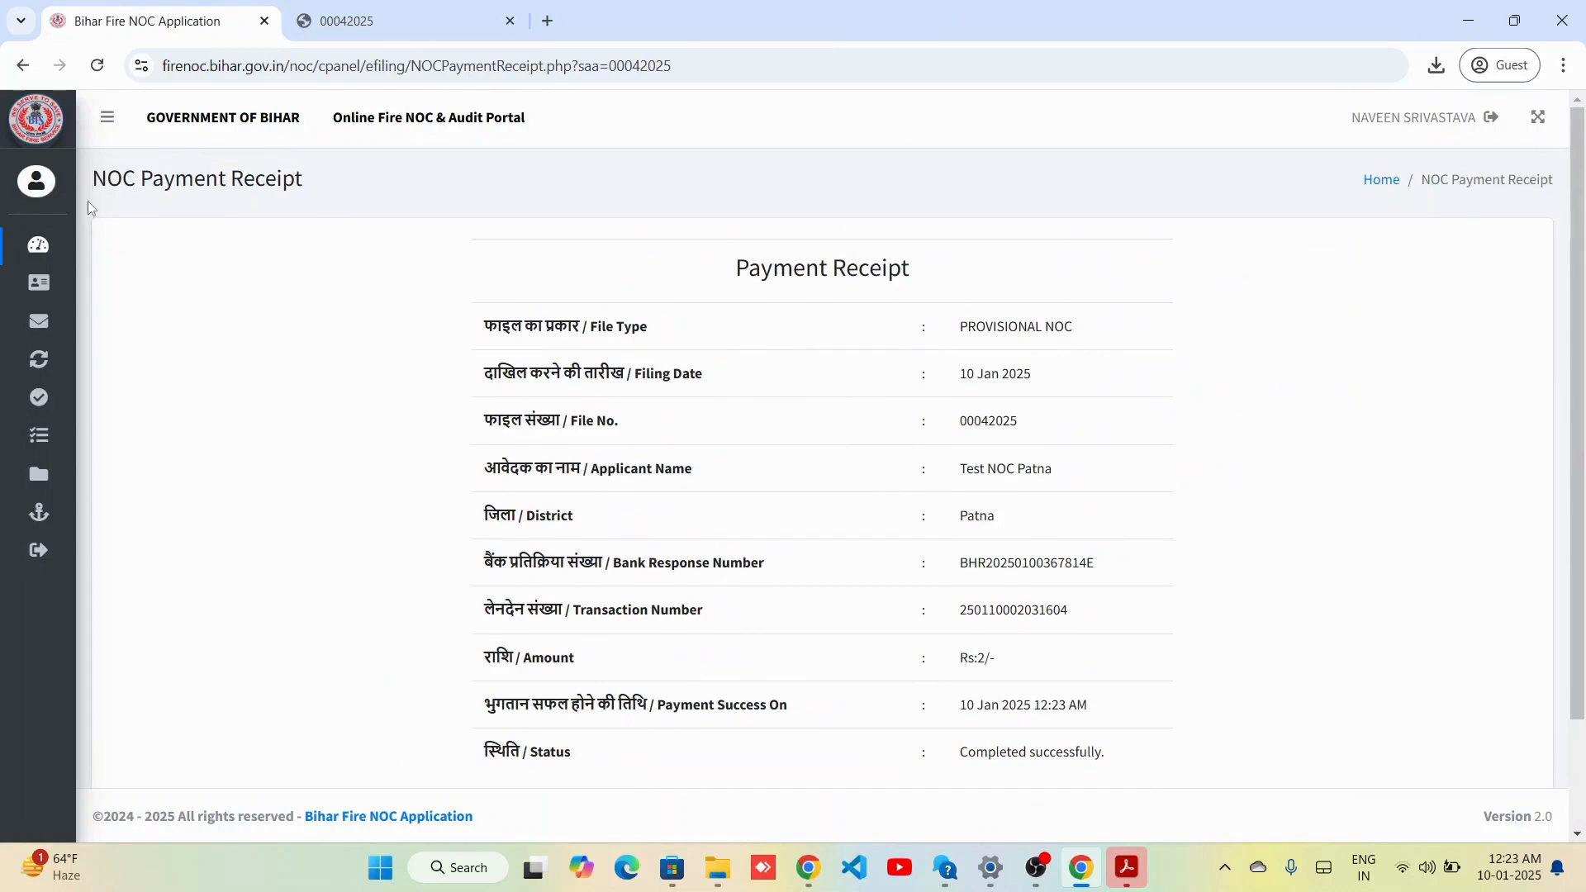
# From the dashboard's applied NOC list, open file 00042025 and review its uploaded documents and payment.
pyautogui.click(48, 248)
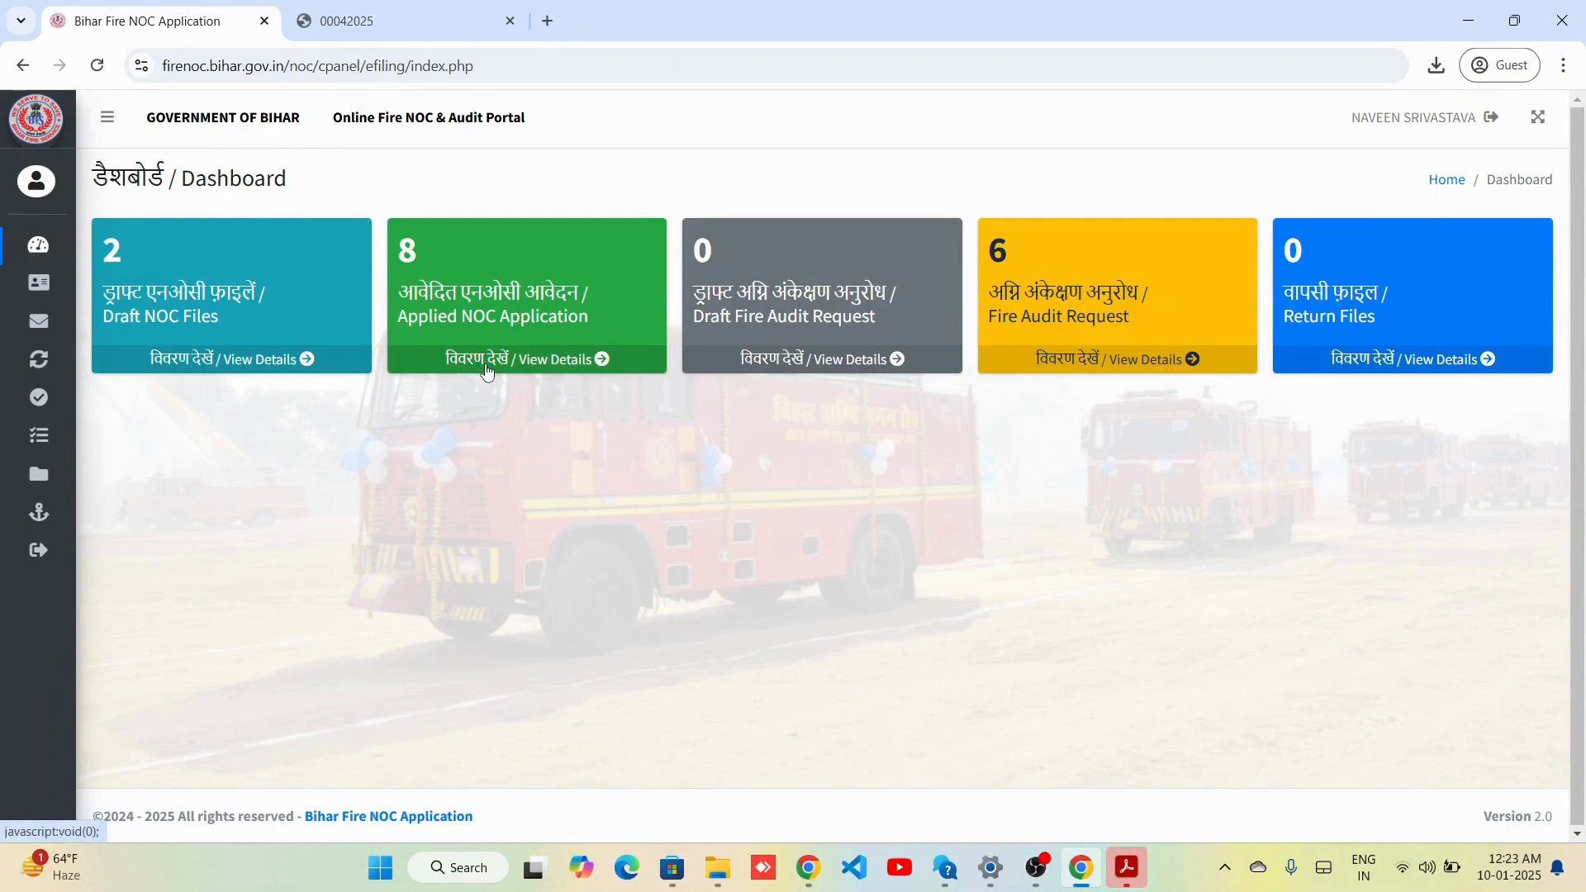
pyautogui.click(488, 369)
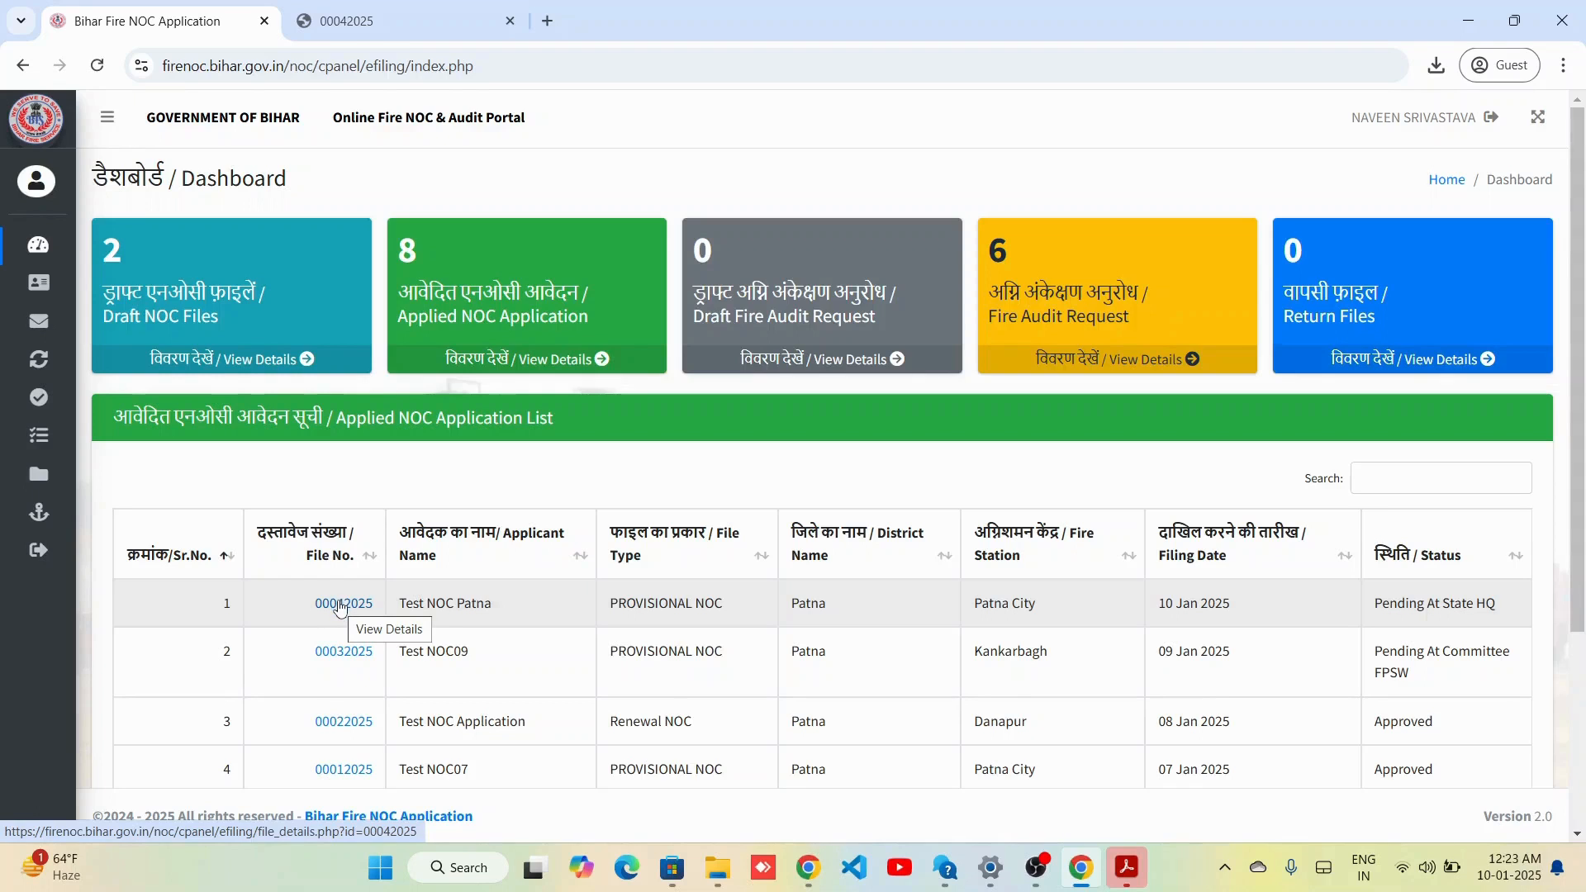
pyautogui.click(340, 609)
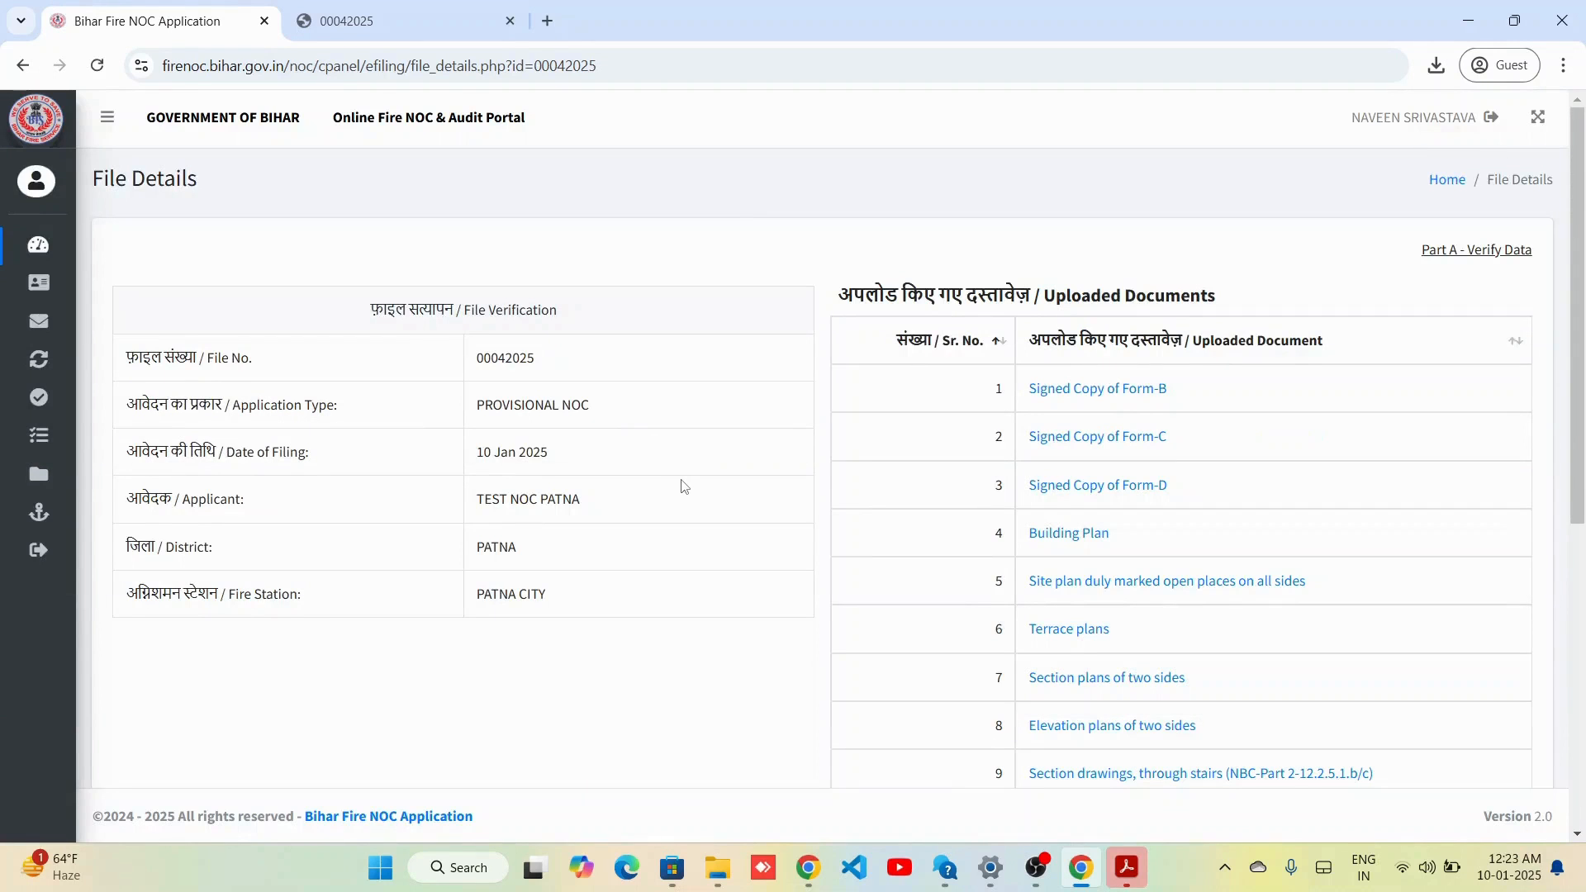
pyautogui.scroll(-7, 682, 486)
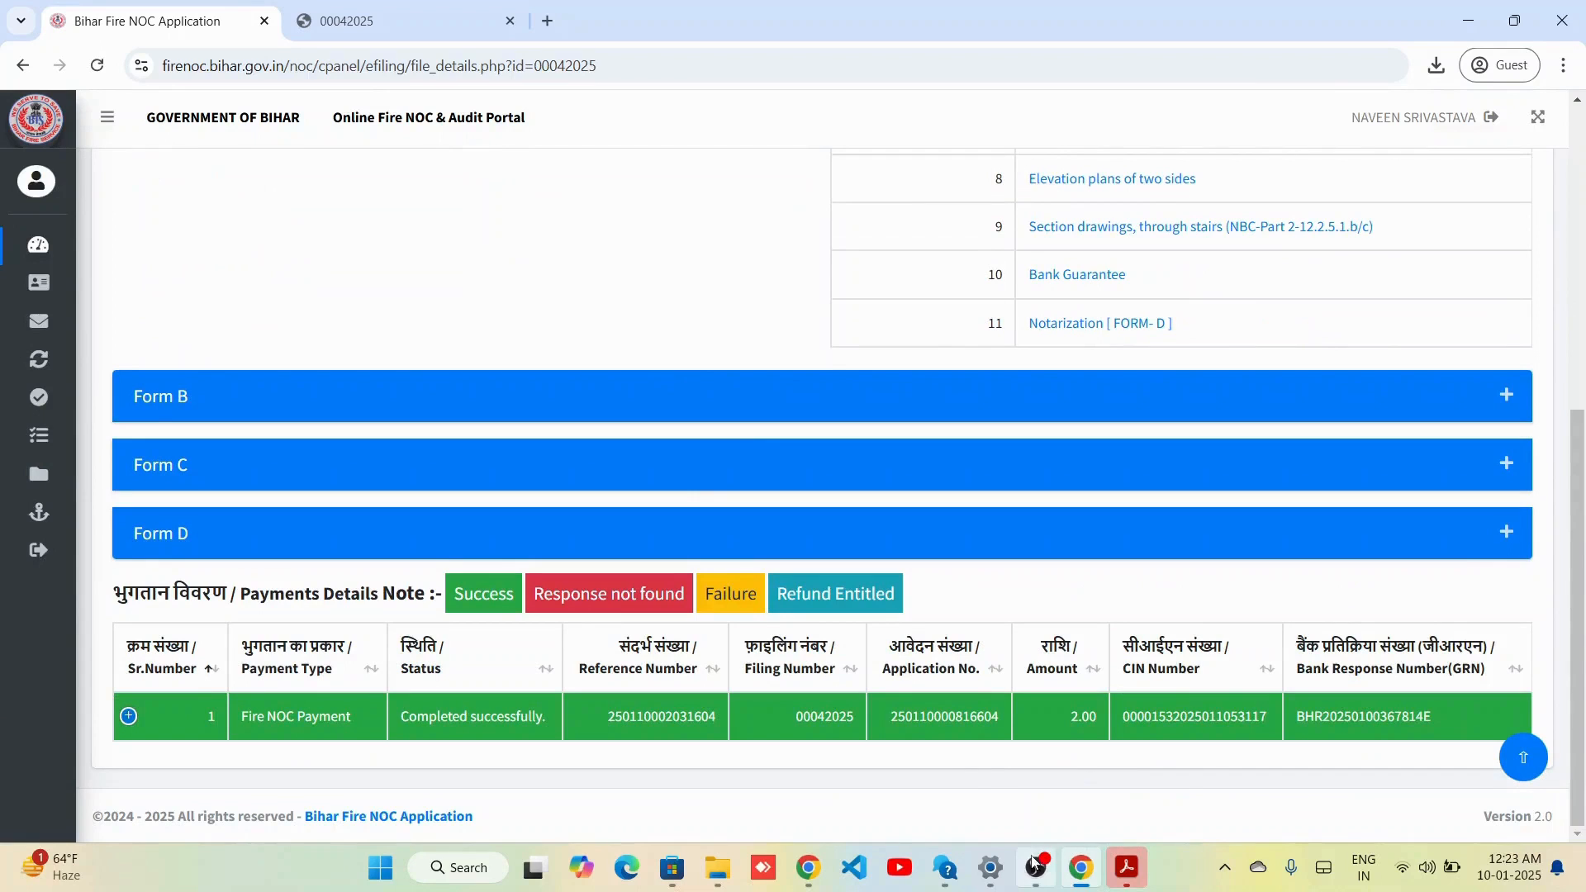
pyautogui.scroll(7, 1193, 425)
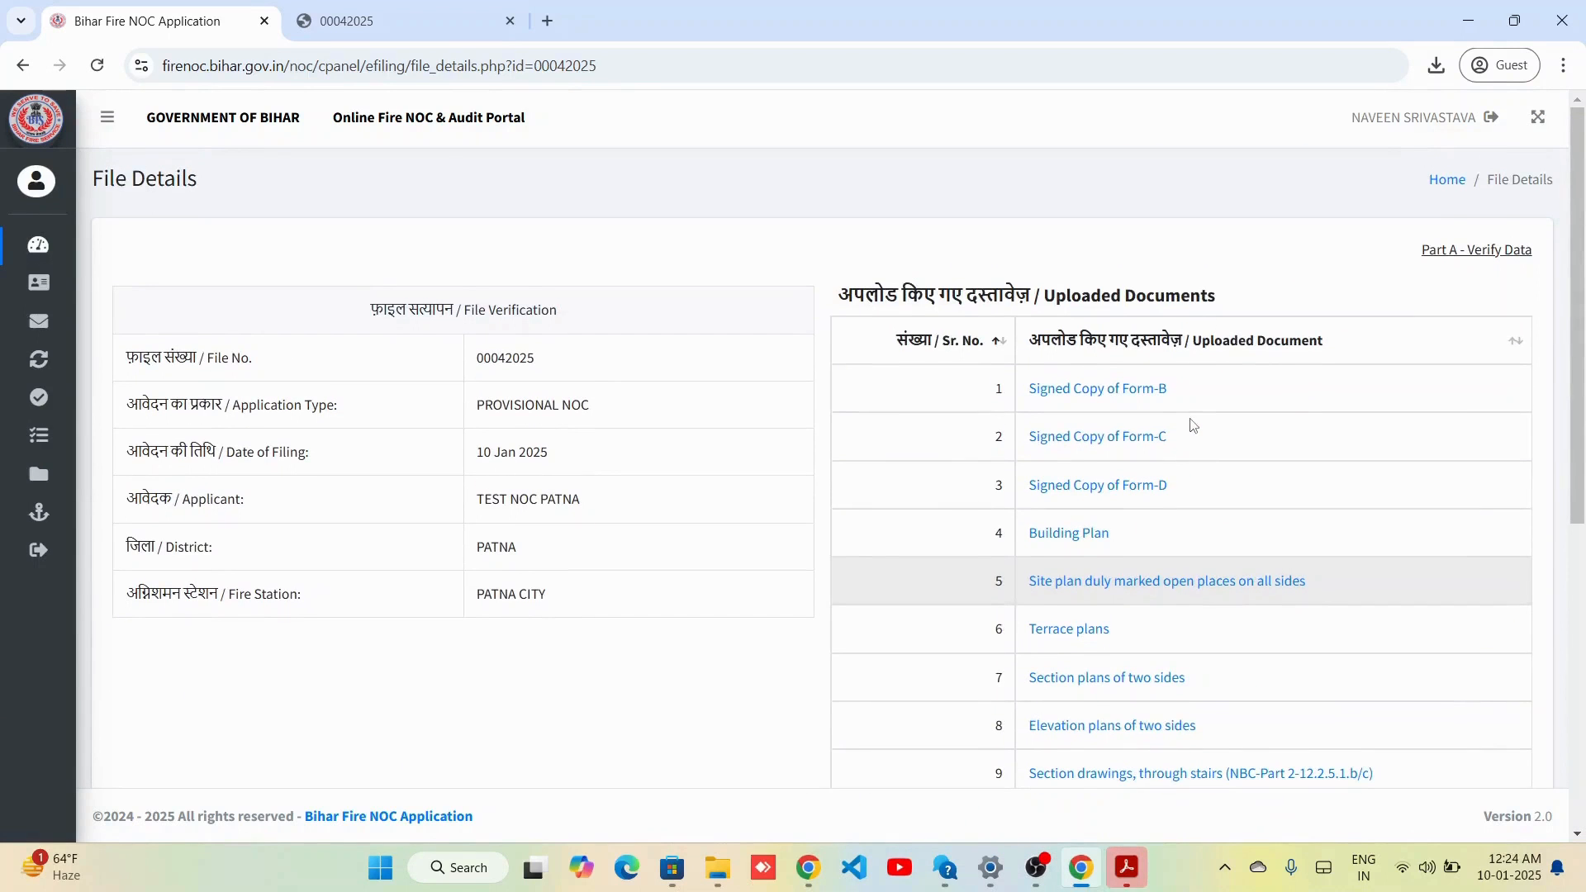